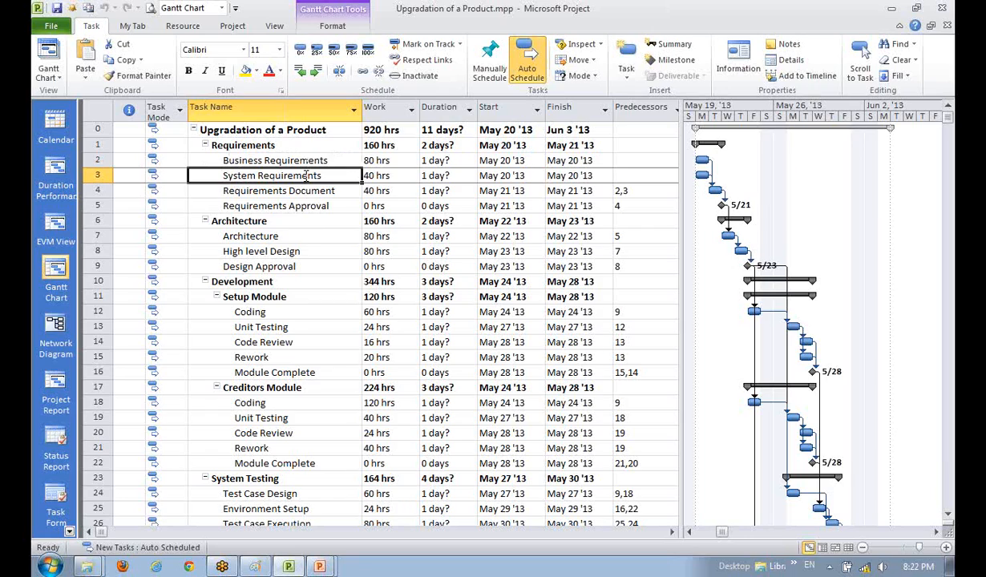
Examine the project's task list phase by phase, from the requirements tasks through development and testing to Acceptance
{"action": "left_click", "coordinate": [282, 186]}
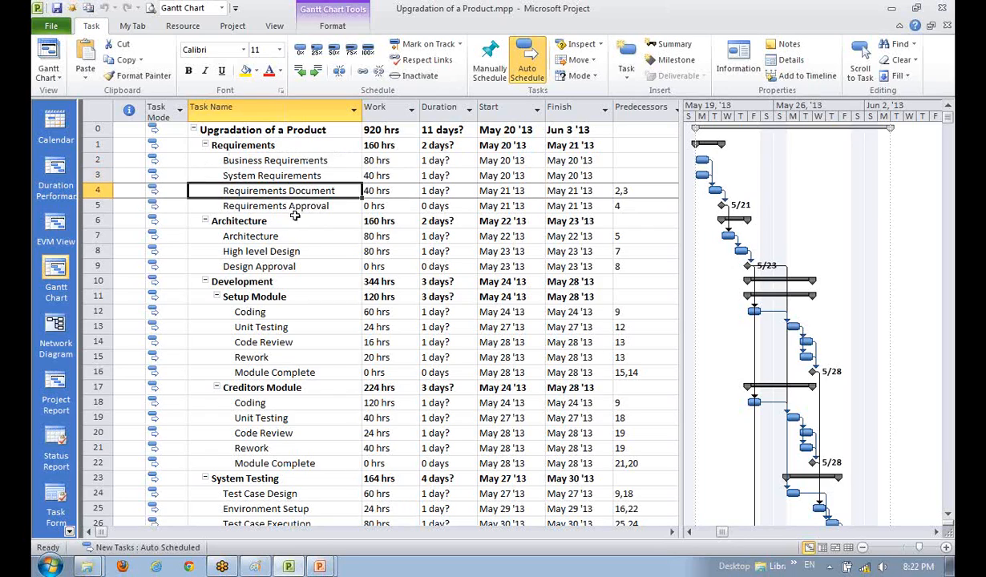
{"action": "left_click", "coordinate": [287, 220]}
{"action": "left_click", "coordinate": [254, 237]}
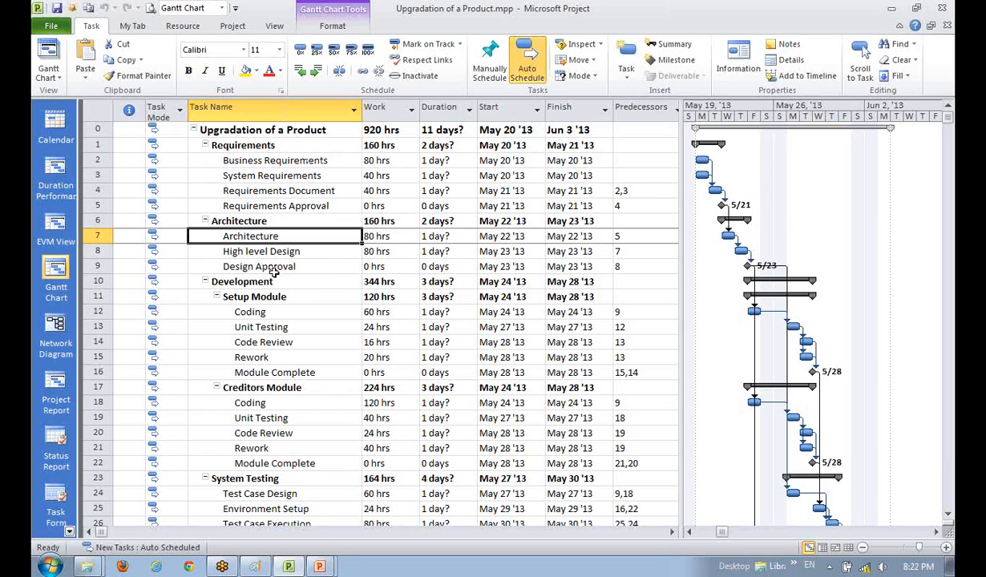
{"action": "scroll", "coordinate": [273, 273], "scroll_direction": "down", "scroll_amount": 1}
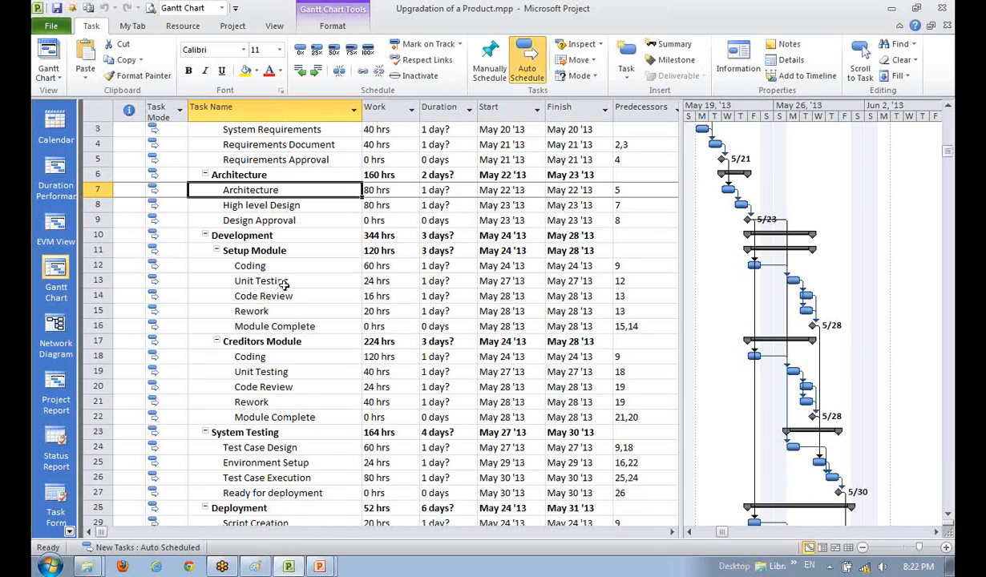
{"action": "left_click", "coordinate": [276, 206]}
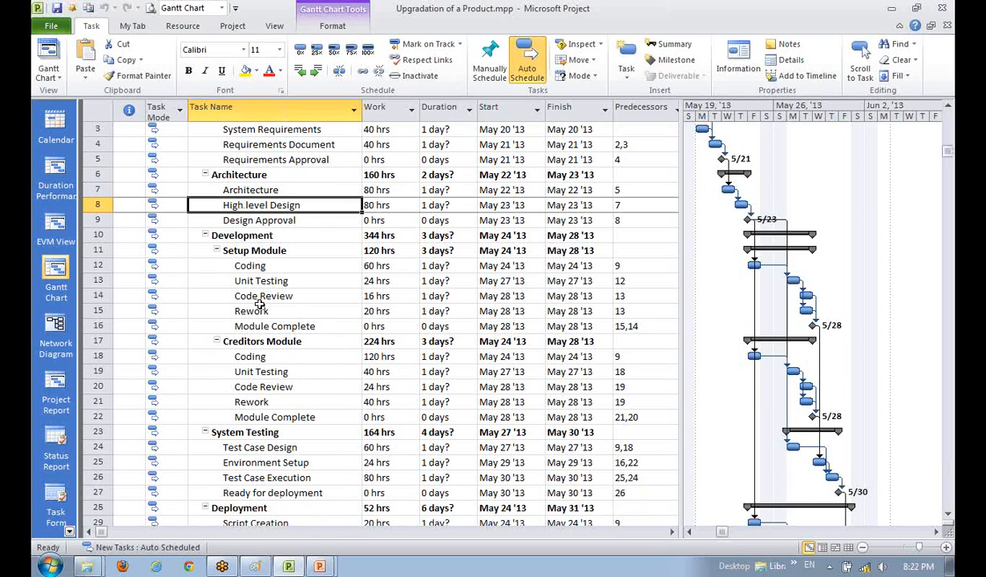
{"action": "left_click", "coordinate": [276, 266]}
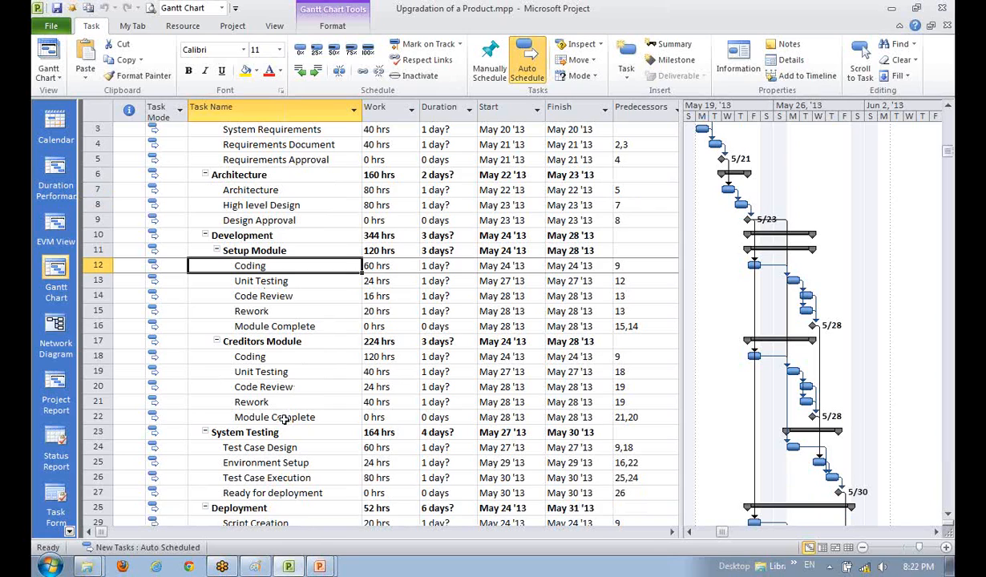
{"action": "scroll", "coordinate": [240, 431], "scroll_direction": "down", "scroll_amount": 1}
{"action": "scroll", "coordinate": [241, 430], "scroll_direction": "down", "scroll_amount": 1}
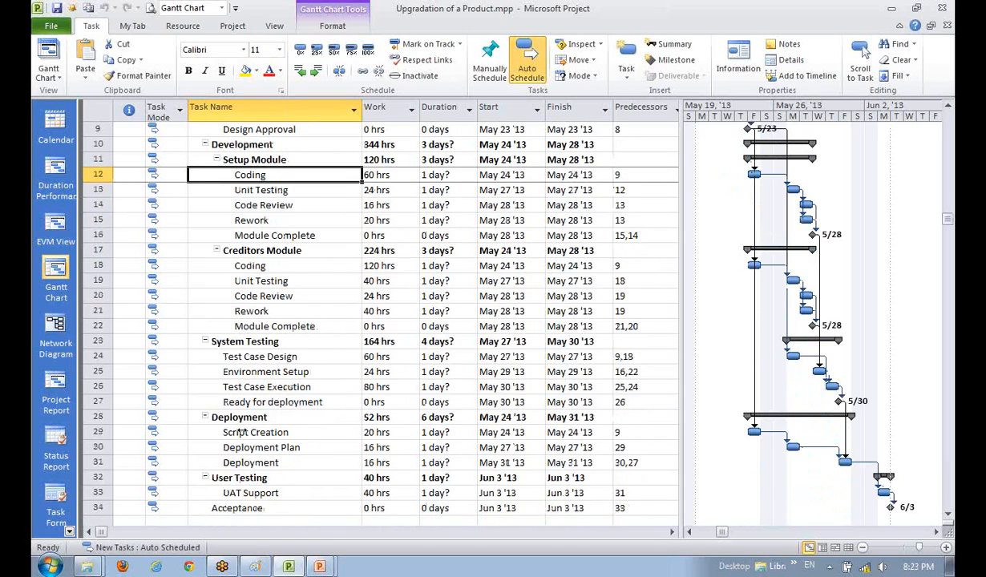
{"action": "left_click", "coordinate": [304, 386]}
{"action": "scroll", "coordinate": [313, 470], "scroll_direction": "down", "scroll_amount": 1}
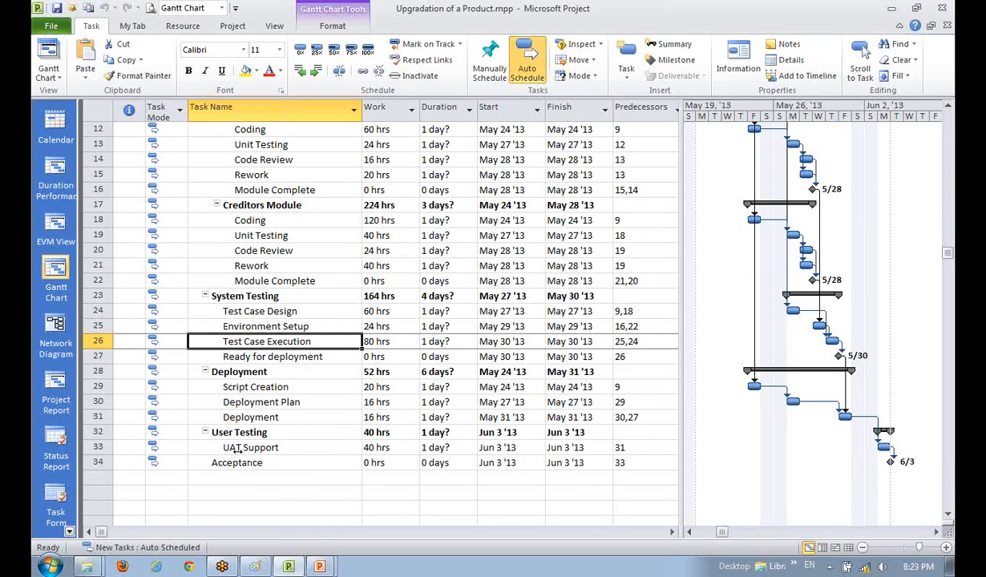
{"action": "left_click", "coordinate": [283, 403]}
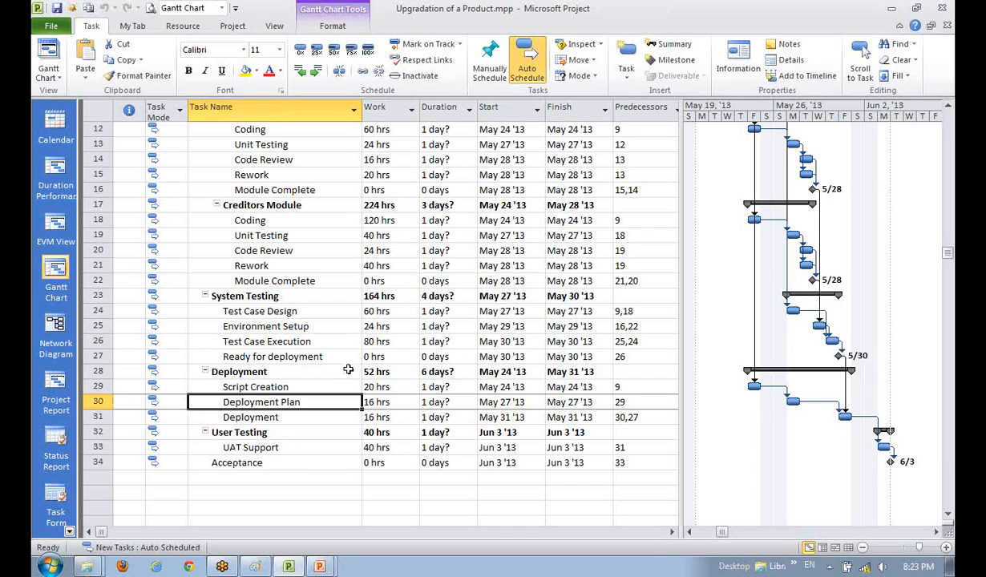
{"action": "left_click", "coordinate": [305, 447]}
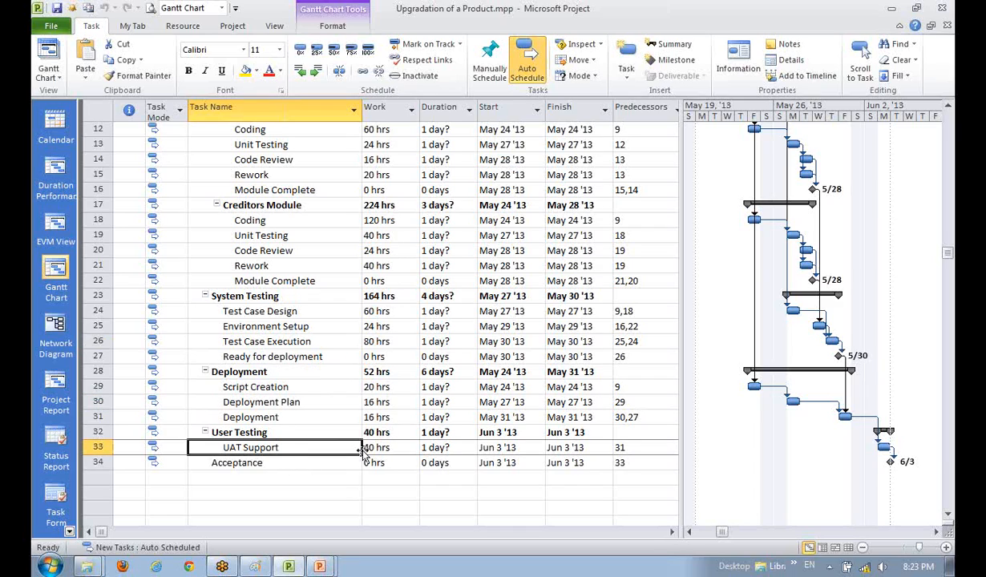
{"action": "left_click", "coordinate": [297, 463]}
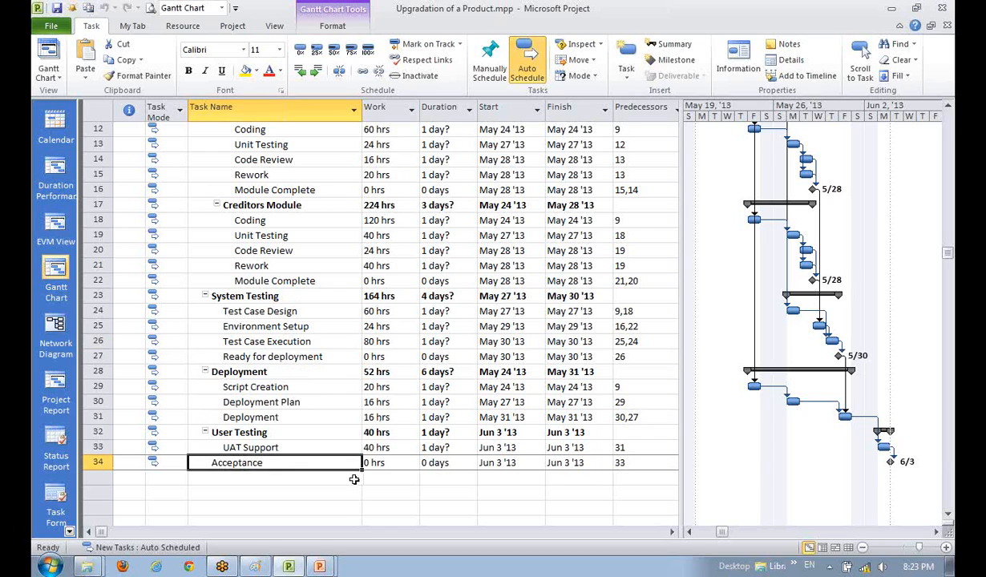
{"action": "scroll", "coordinate": [354, 479], "scroll_direction": "up", "scroll_amount": 4}
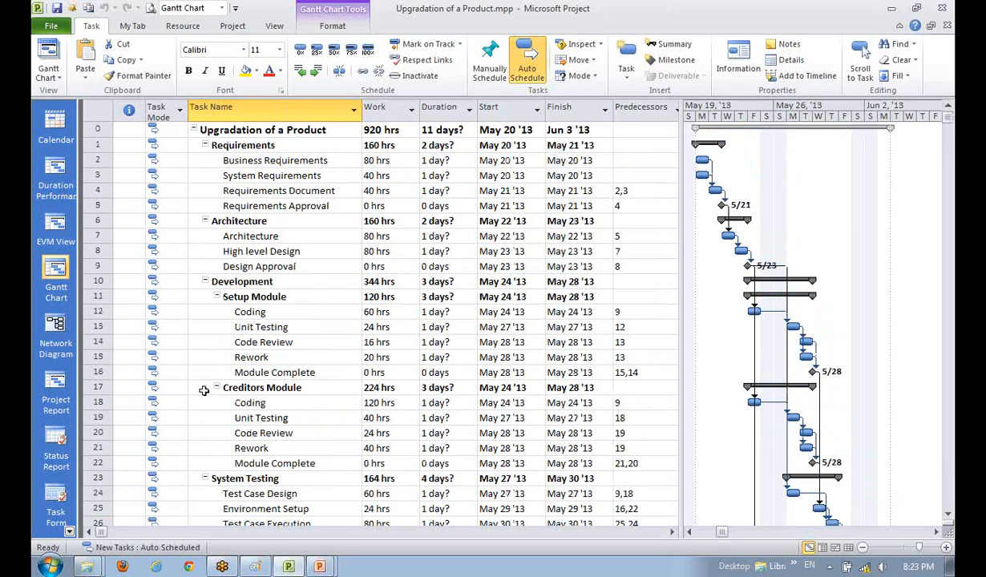
Examine the requirements and architecture tasks again, along with Unit Testing in the Creditors Module
{"action": "left_click", "coordinate": [281, 181]}
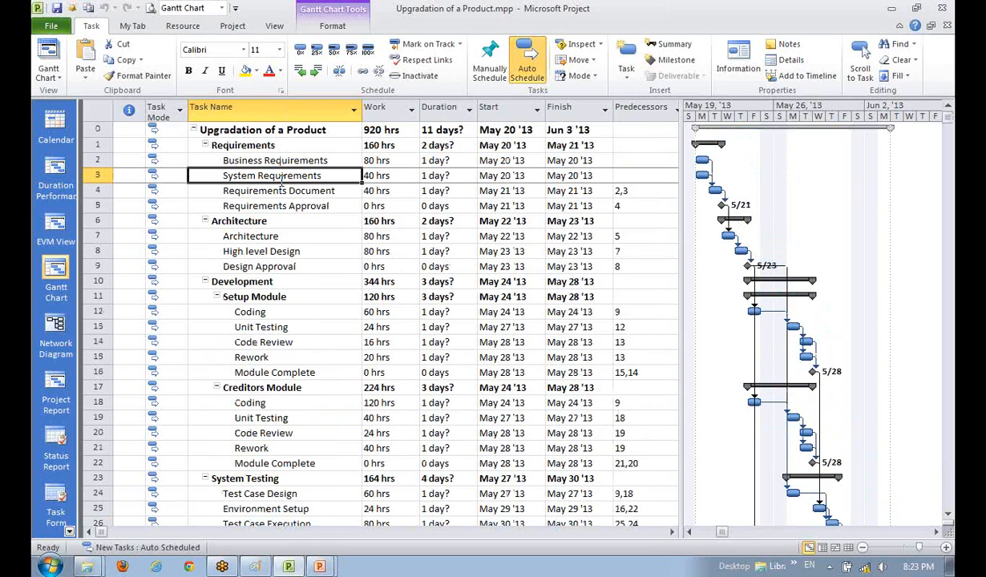
{"action": "left_click", "coordinate": [280, 282]}
{"action": "left_click", "coordinate": [280, 263]}
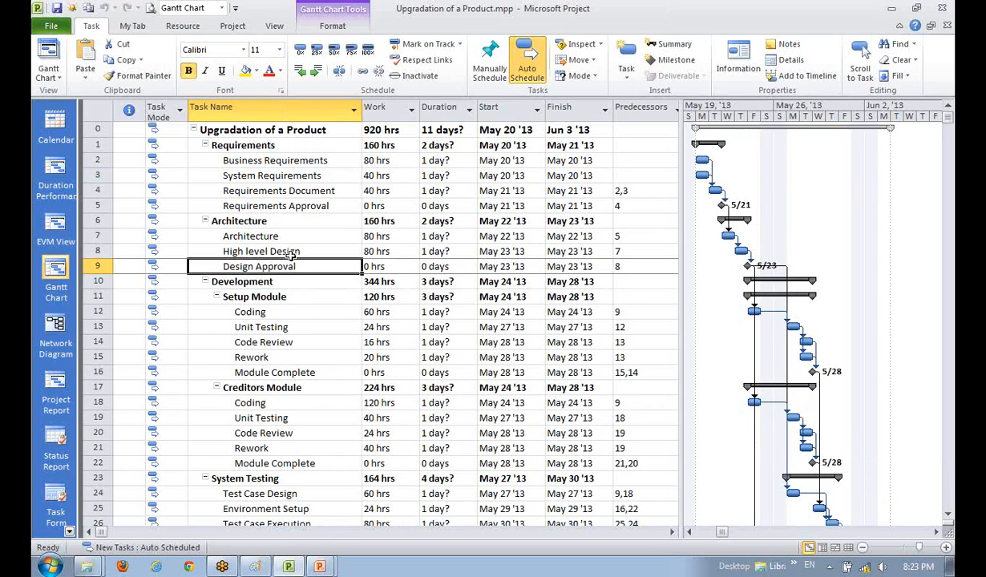
{"action": "left_click", "coordinate": [281, 233]}
{"action": "left_click", "coordinate": [281, 207]}
{"action": "left_click", "coordinate": [285, 264]}
{"action": "left_click", "coordinate": [268, 248]}
{"action": "left_click", "coordinate": [282, 234]}
{"action": "left_click", "coordinate": [281, 252]}
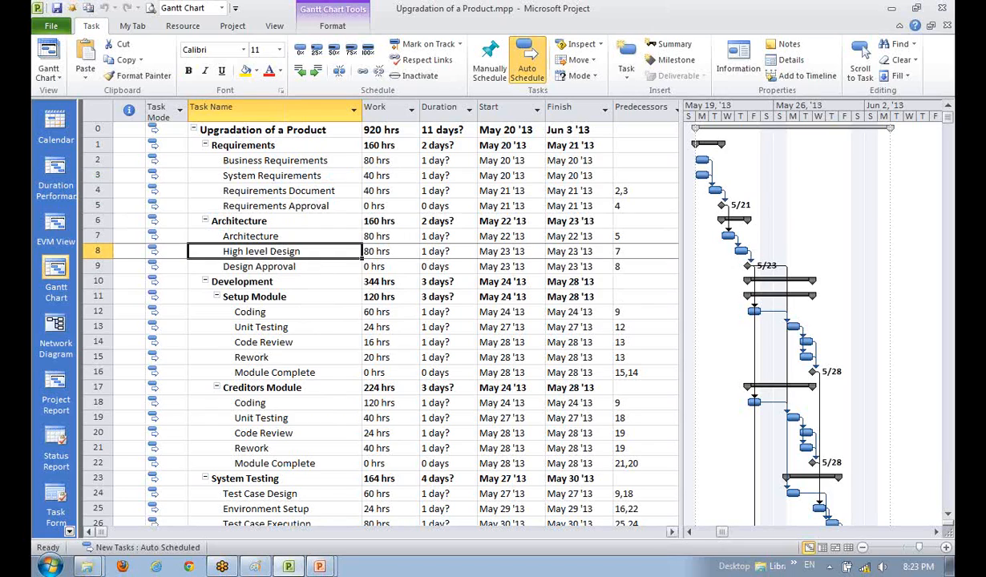
{"action": "mouse_move", "coordinate": [289, 568]}
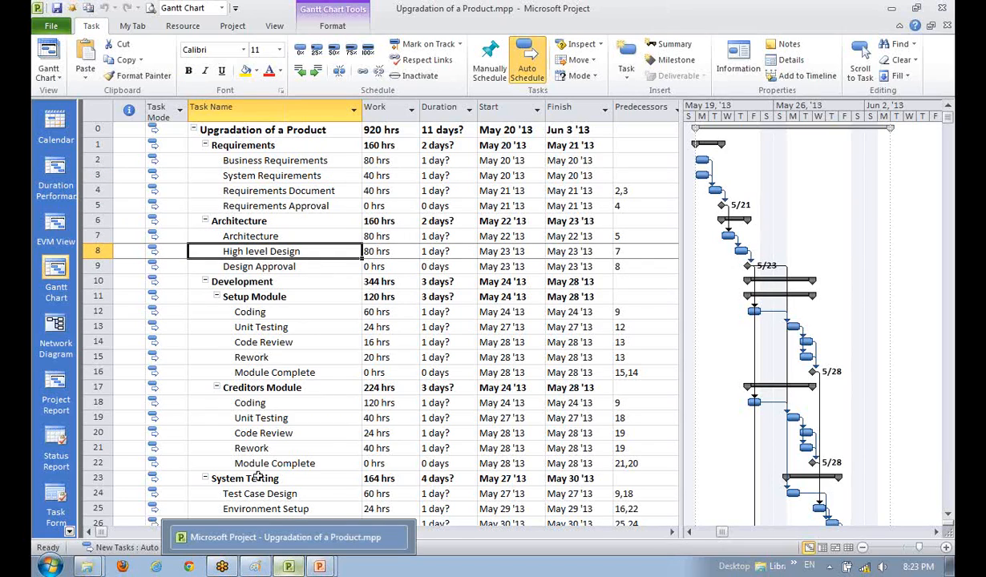
{"action": "left_click", "coordinate": [264, 417]}
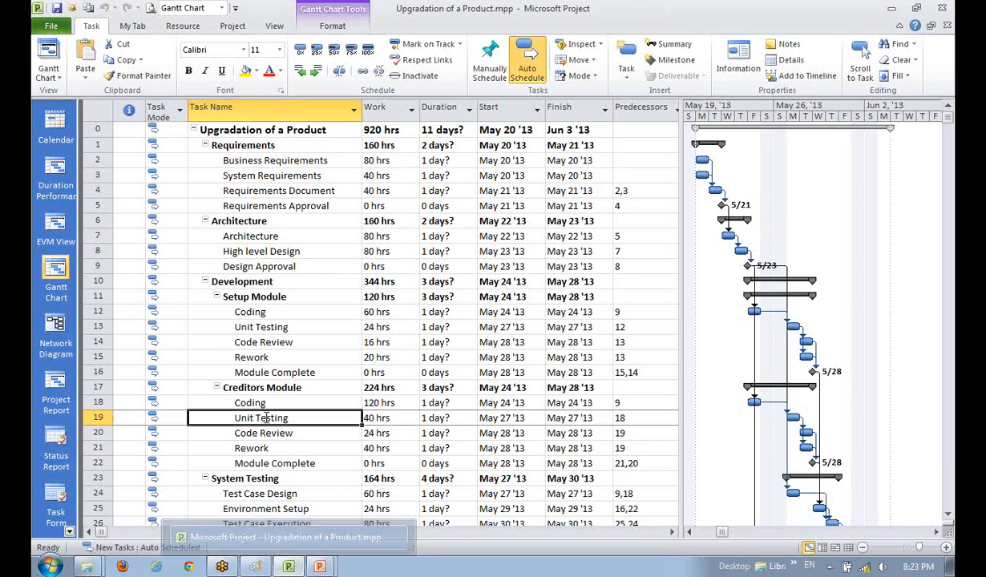
Switch to the Resource Sheet view and add Business Analyst as the first resource
{"action": "left_click", "coordinate": [848, 549]}
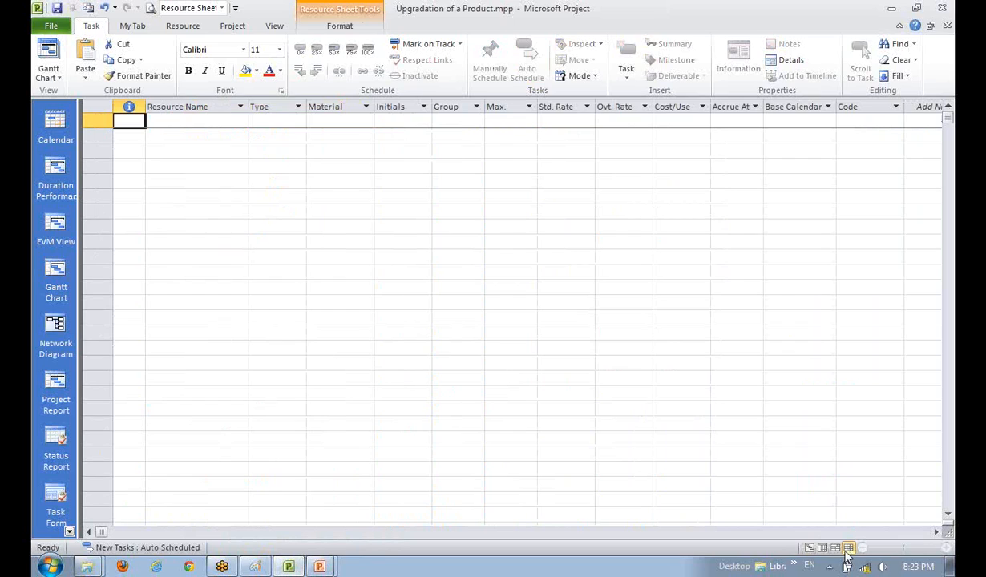
{"action": "left_click", "coordinate": [566, 468]}
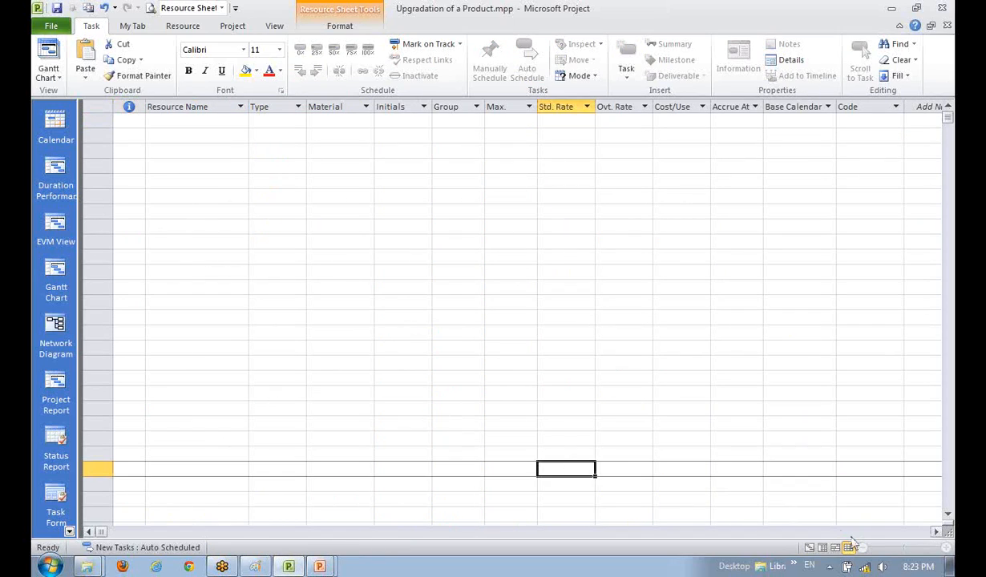
{"action": "left_click", "coordinate": [317, 239]}
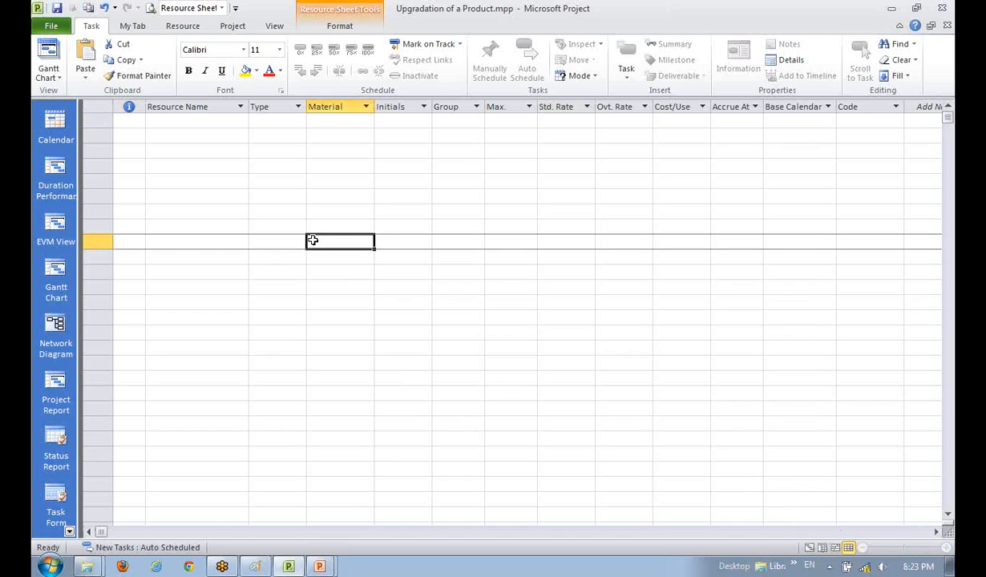
{"action": "left_click", "coordinate": [210, 163]}
{"action": "left_click", "coordinate": [165, 120]}
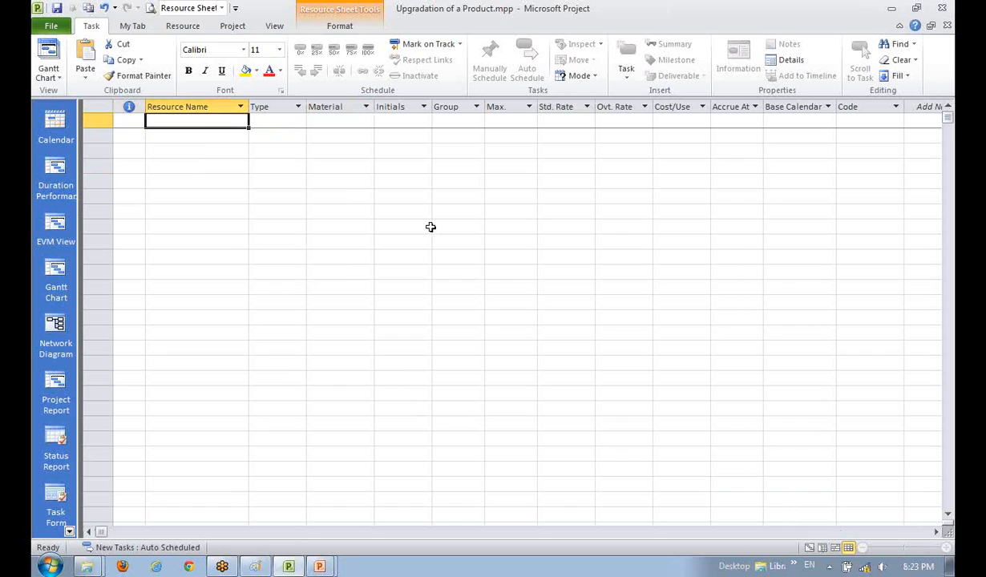
{"action": "type", "text": "Business"}
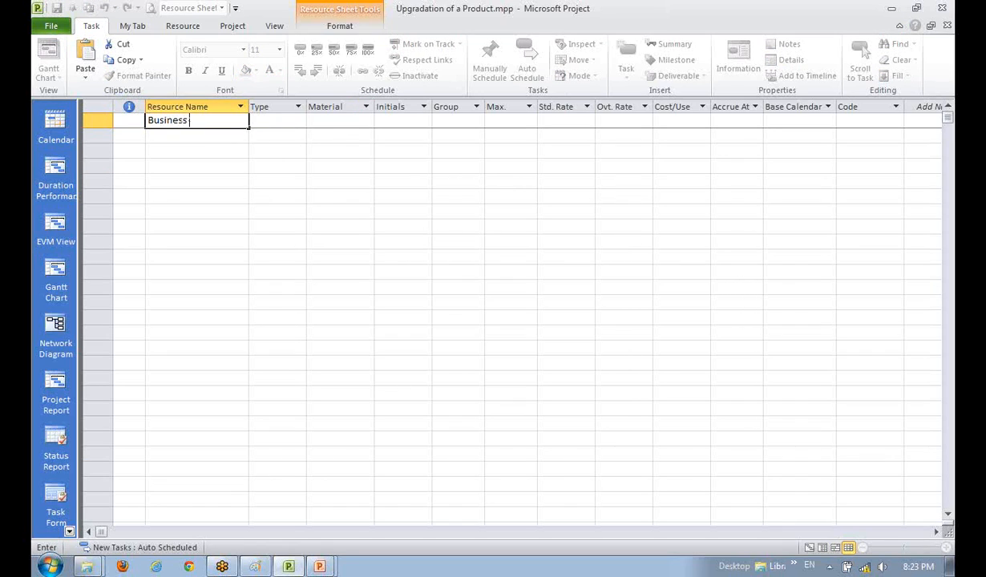
{"action": "type", "text": " Analyst"}
{"action": "key", "text": "Return"}
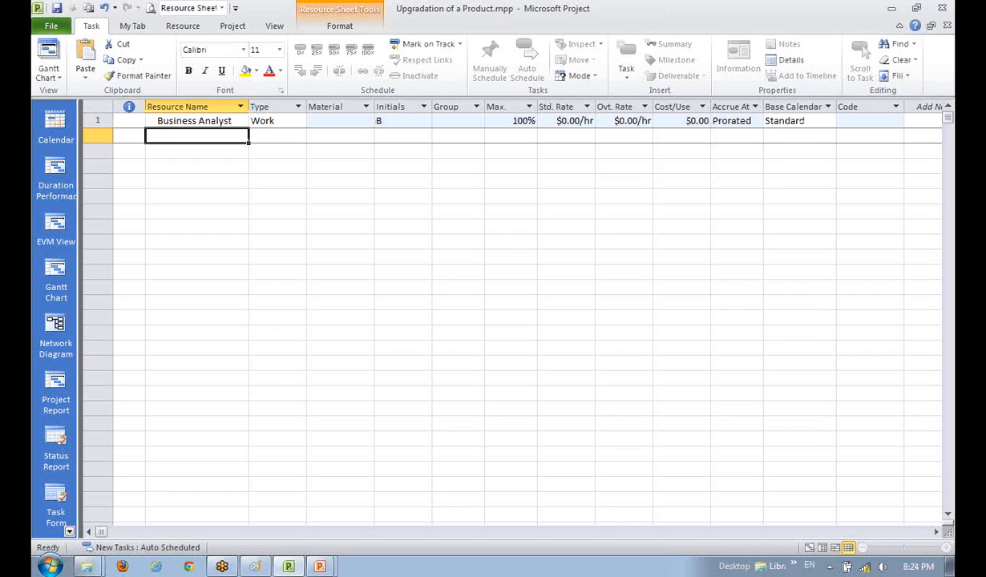
Add a Technical Analyst resource in the row below Business Analyst
{"action": "type", "text": "A"}
{"action": "key", "text": "BackSpace"}
{"action": "type", "text": "Te"}
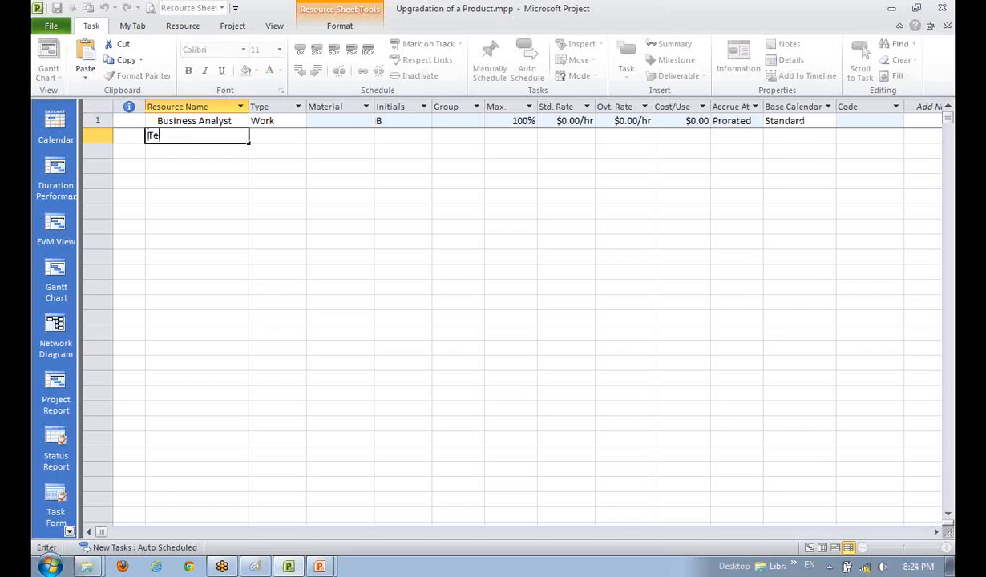
{"action": "type", "text": "cnnical Analyst"}
{"action": "key", "text": "Return"}
{"action": "key", "text": "Return"}
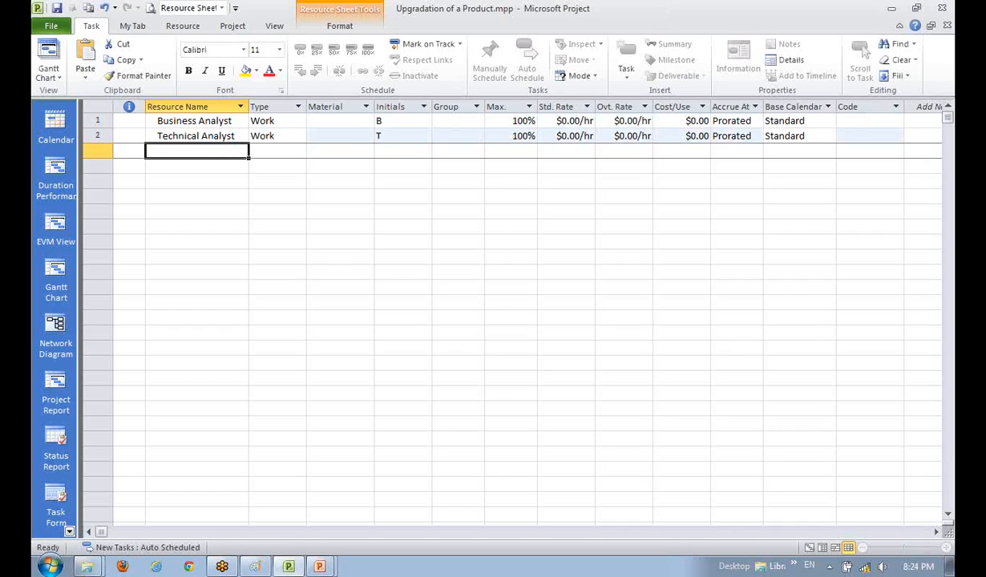
Add Designer and Architect as the third and fourth resources on the sheet
{"action": "type", "text": "Designer"}
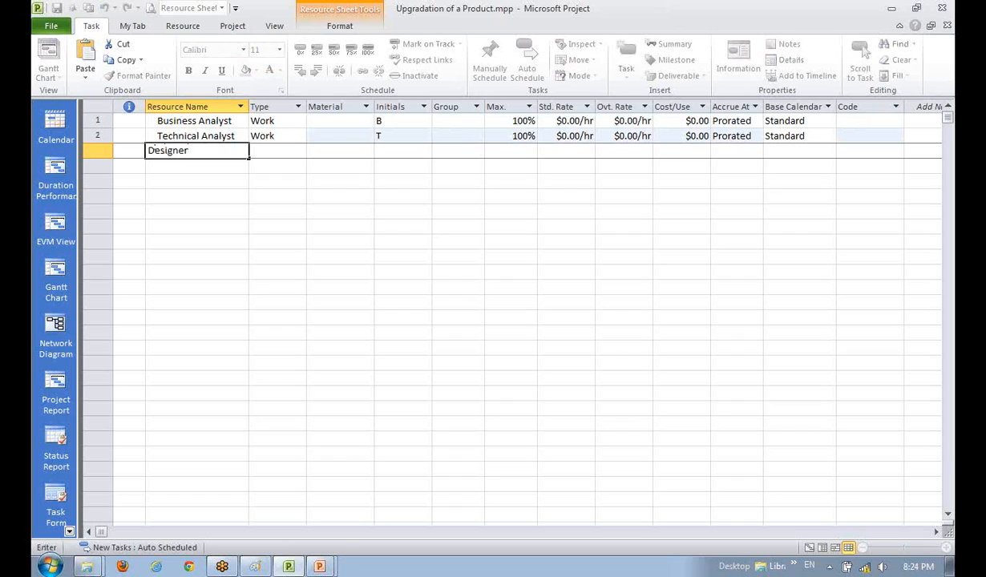
{"action": "key", "text": "Return"}
{"action": "type", "text": "Arch"}
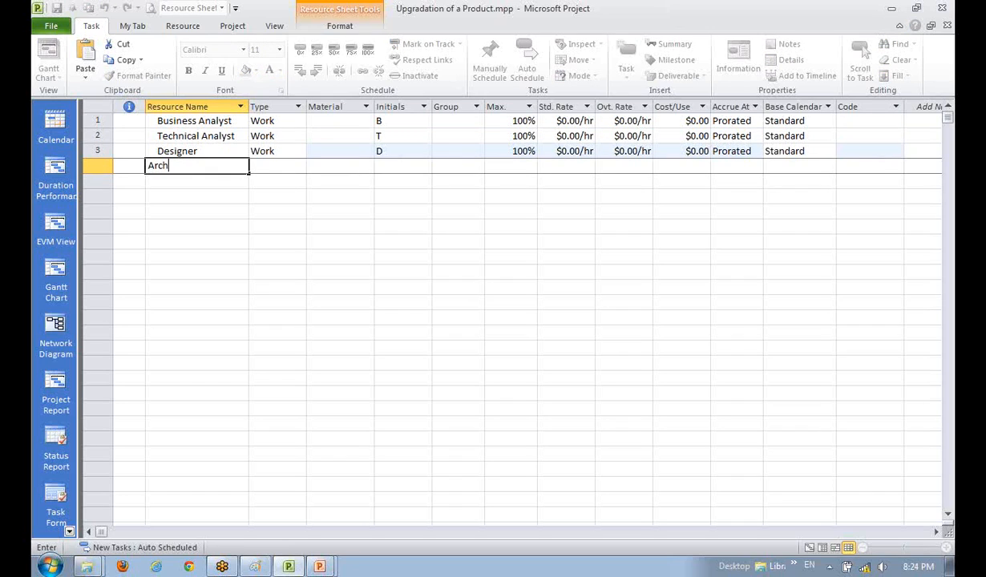
{"action": "type", "text": "itect"}
{"action": "key", "text": "Return"}
Add "Tech Led" and "Programer" as the fifth and sixth resources on the sheet
{"action": "type", "text": "Tech"}
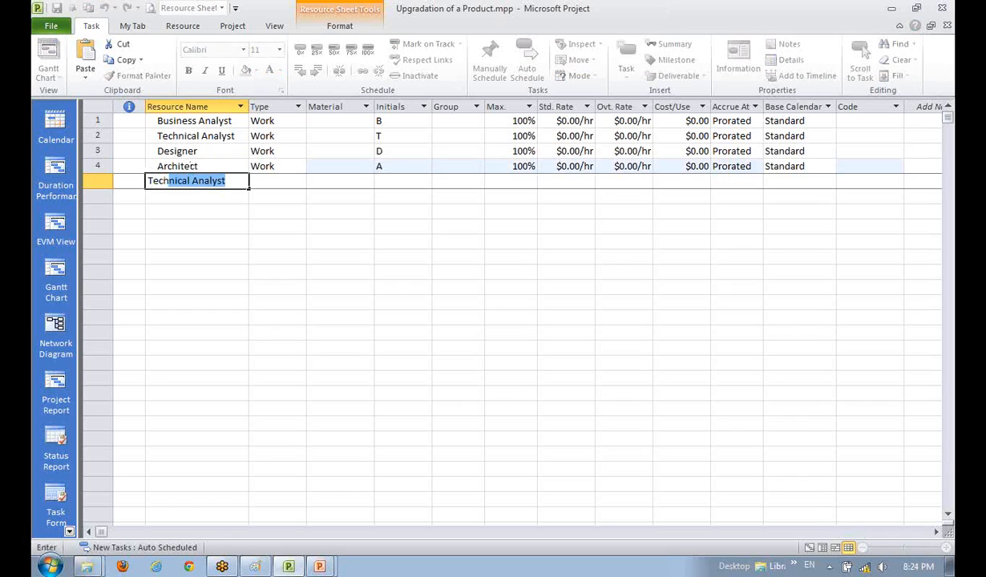
{"action": "type", "text": " Led"}
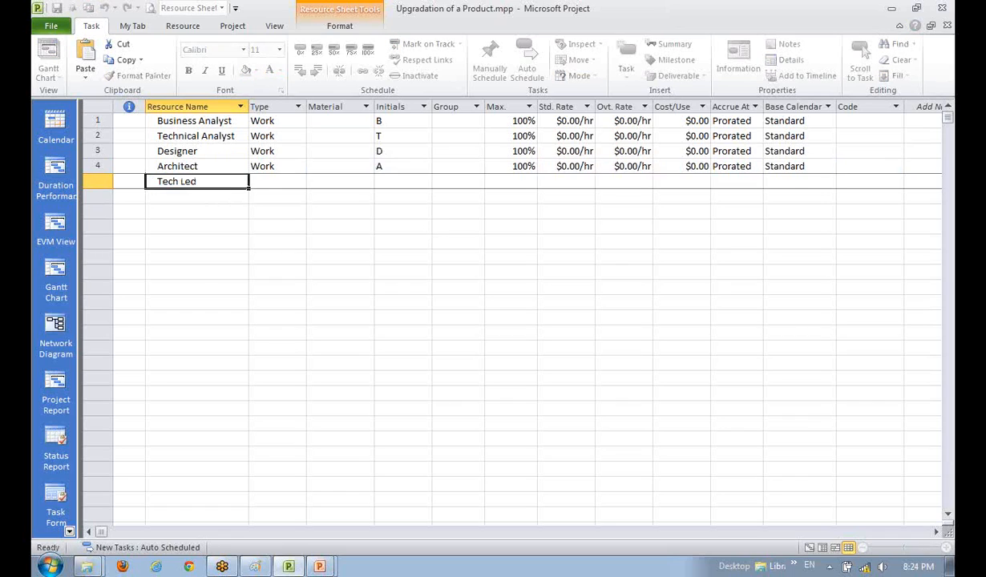
{"action": "key", "text": "Return"}
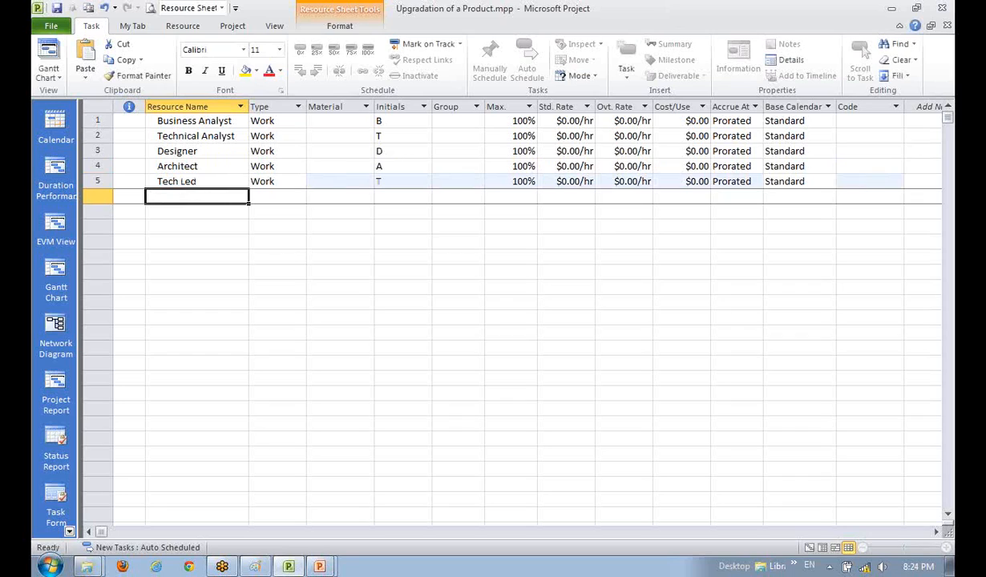
{"action": "type", "text": "Pro"}
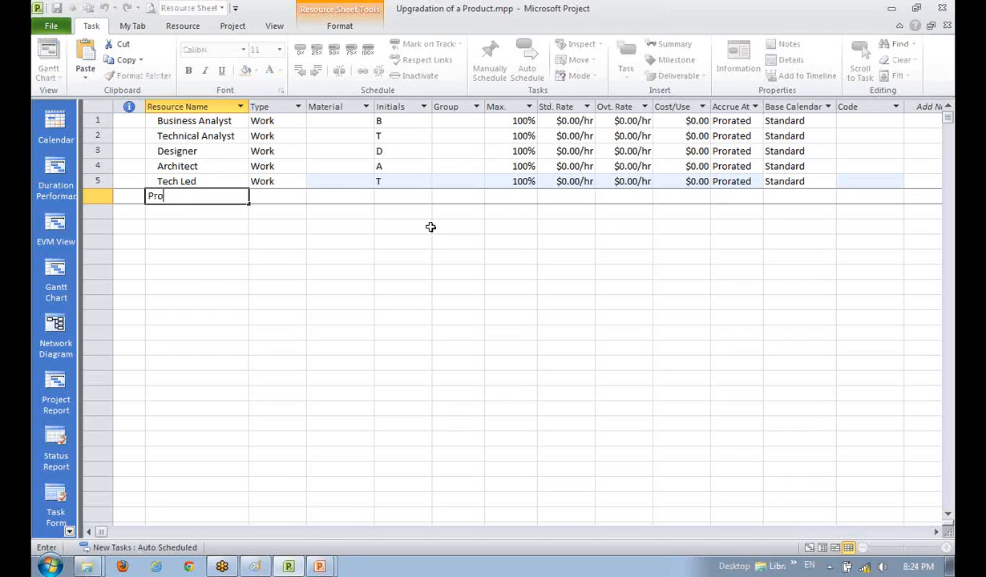
{"action": "type", "text": "gramer"}
{"action": "key", "text": "Return"}
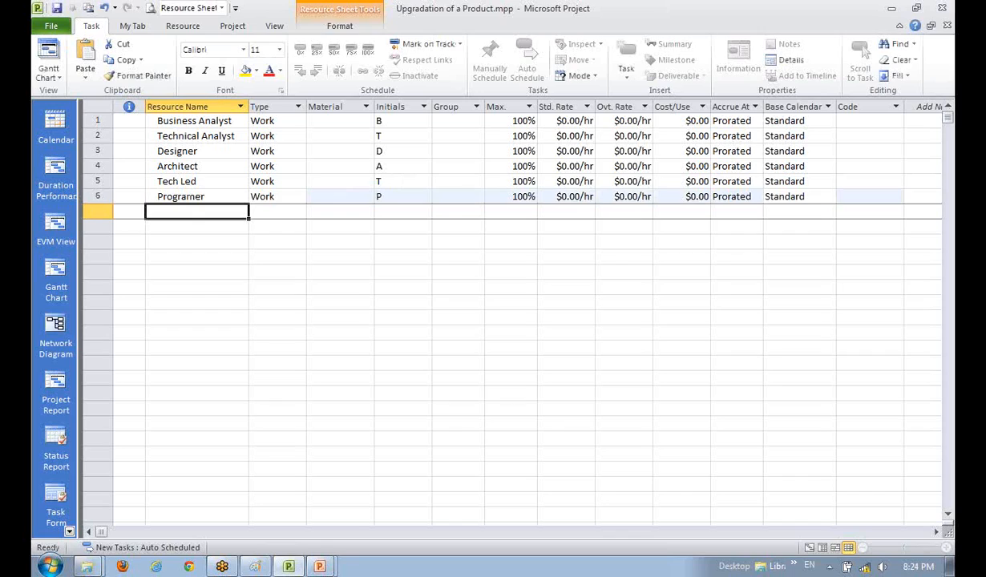
Add Test Lead and Tester as the seventh and eighth resources on the sheet
{"action": "type", "text": "Test"}
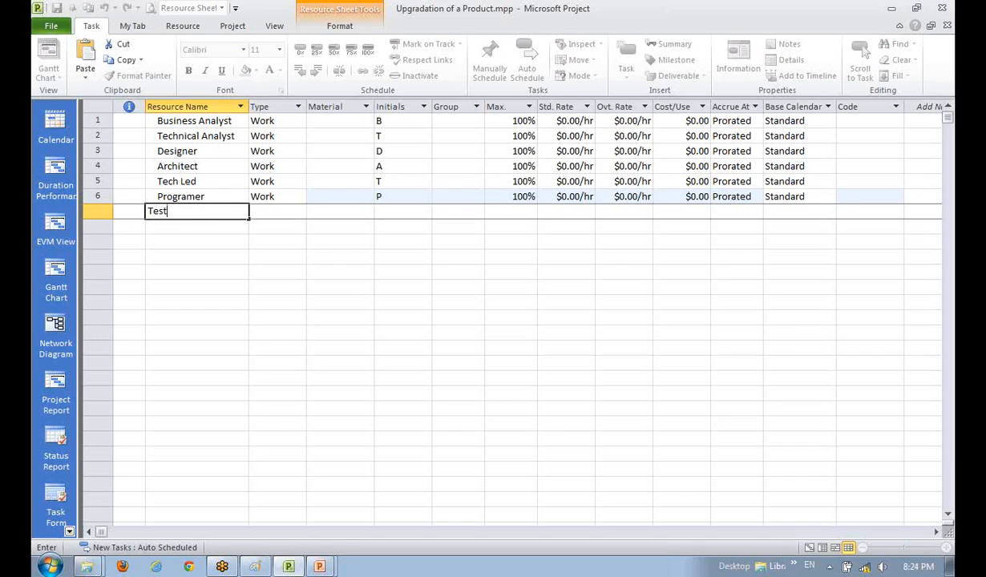
{"action": "type", "text": " Lead"}
{"action": "key", "text": "Return"}
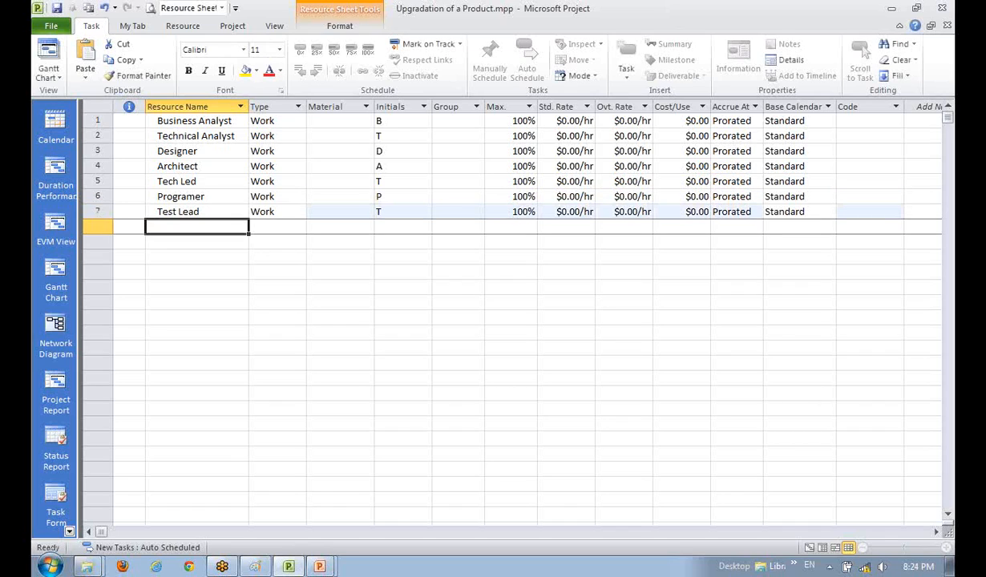
{"action": "type", "text": "Test er"}
{"action": "key", "text": "Return"}
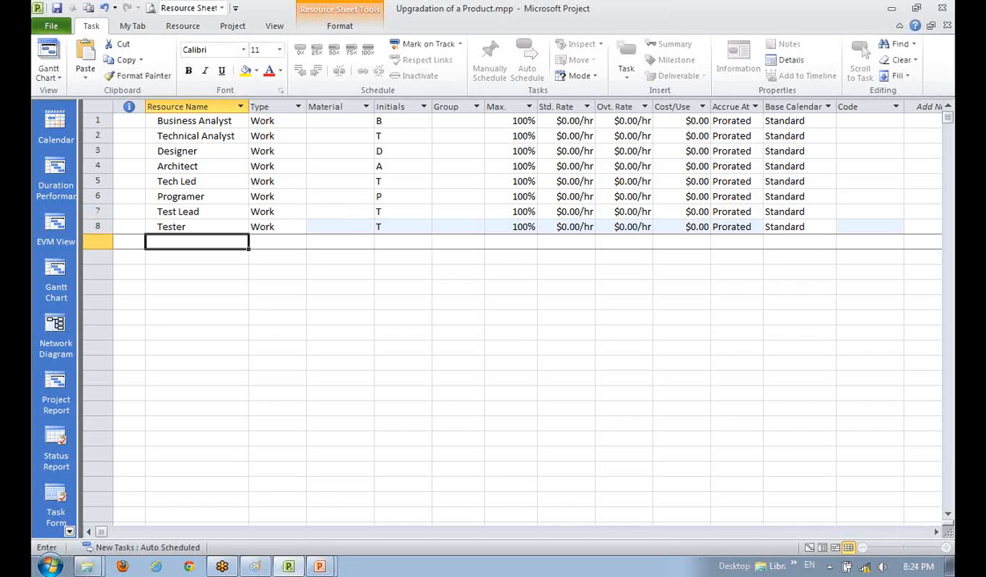
{"action": "key", "text": "Return"}
Compare the roles listed on the resource sheet with the Gantt Chart's tasks, from Requirements down to Acceptance
{"action": "key", "text": "Up"}
{"action": "key", "text": "Up"}
{"action": "key", "text": "Up"}
{"action": "key", "text": "Up"}
{"action": "key", "text": "Up"}
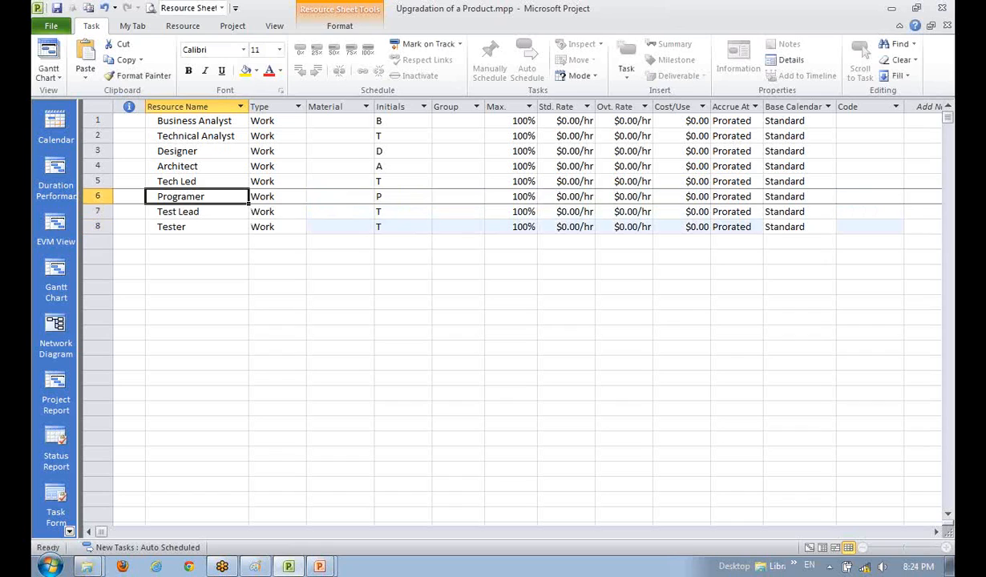
{"action": "left_click", "coordinate": [809, 547]}
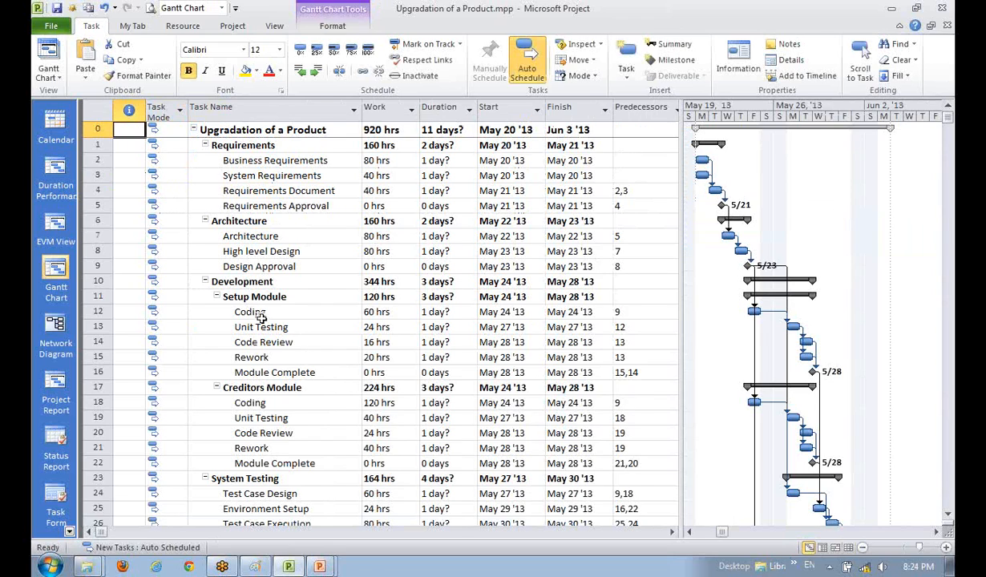
{"action": "scroll", "coordinate": [261, 319], "scroll_direction": "down", "scroll_amount": 1}
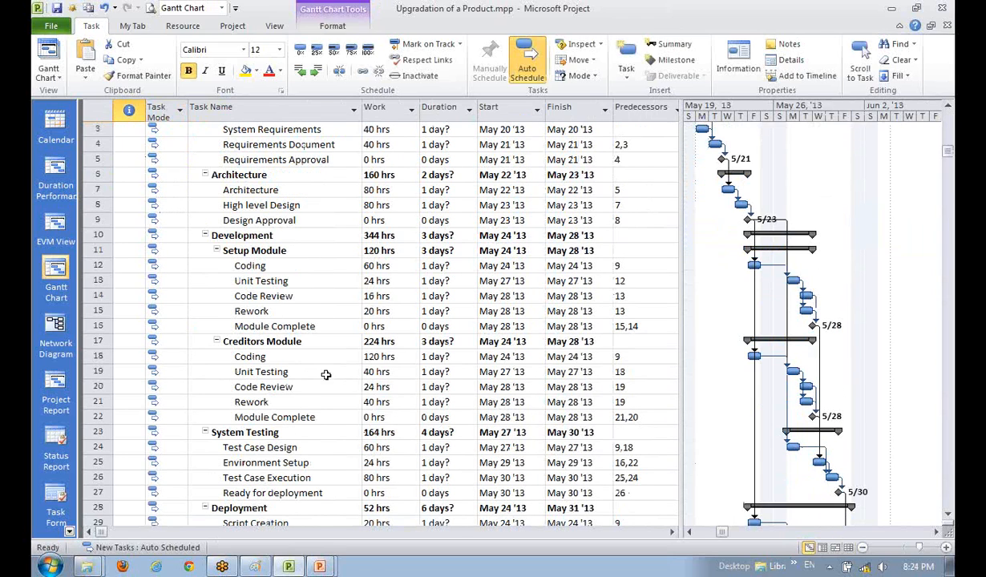
{"action": "scroll", "coordinate": [326, 376], "scroll_direction": "down", "scroll_amount": 2}
{"action": "scroll", "coordinate": [325, 381], "scroll_direction": "down", "scroll_amount": 1}
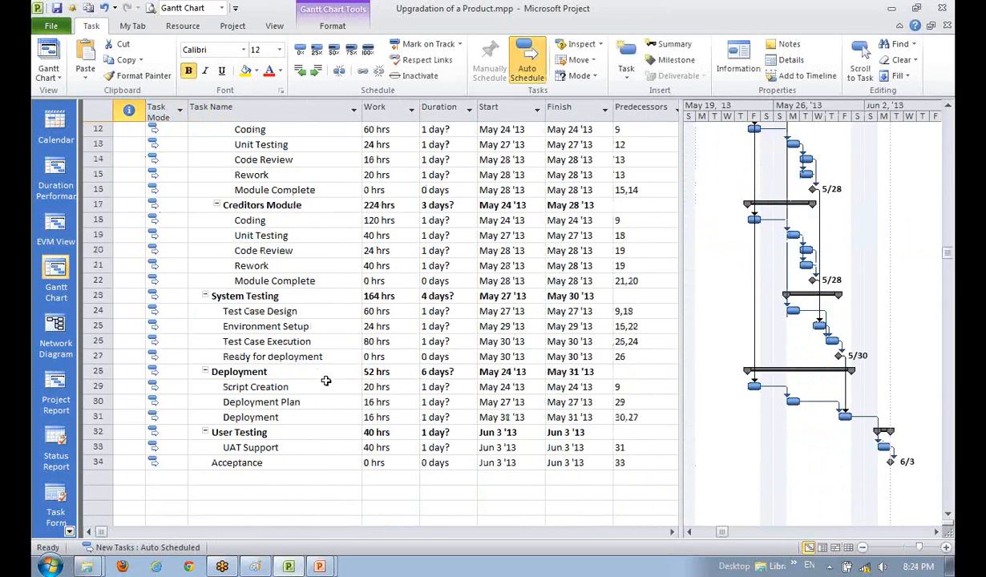
{"action": "scroll", "coordinate": [326, 382], "scroll_direction": "up", "scroll_amount": 2}
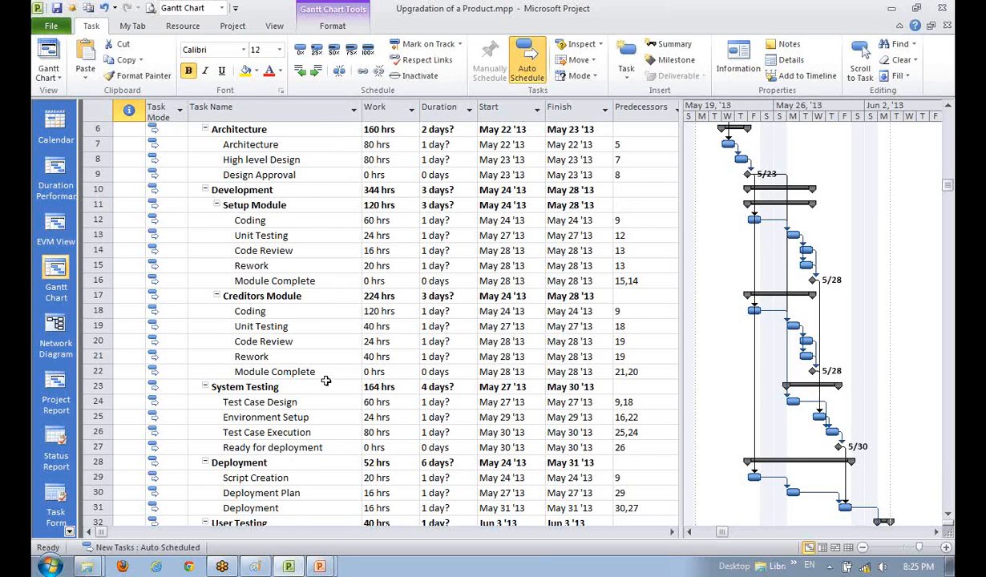
{"action": "scroll", "coordinate": [325, 382], "scroll_direction": "up", "scroll_amount": 2}
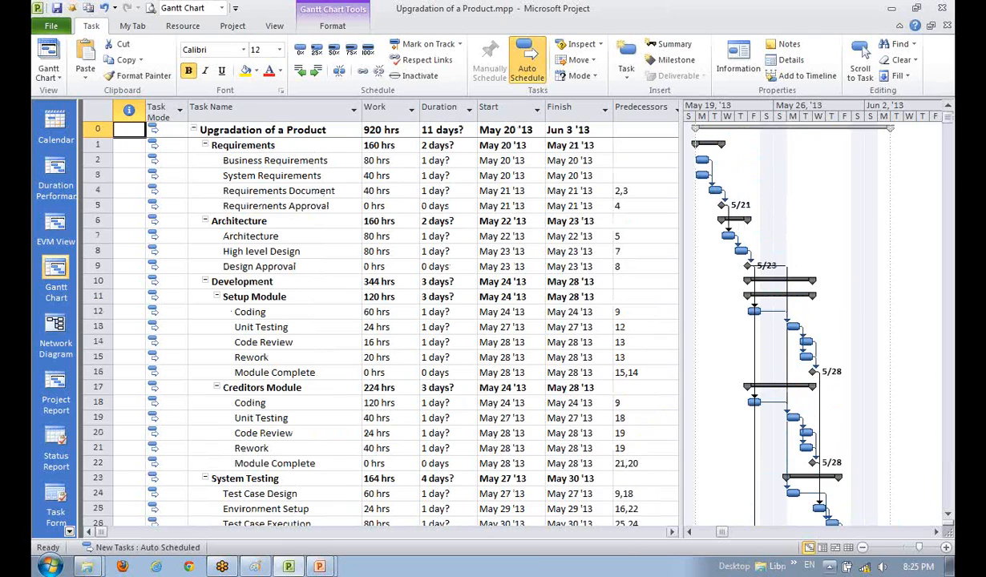
Return to the Resource Sheet and add a resource named Travel in the empty row below Tester
{"action": "left_click", "coordinate": [835, 547]}
{"action": "left_click", "coordinate": [224, 336]}
{"action": "left_click", "coordinate": [181, 210]}
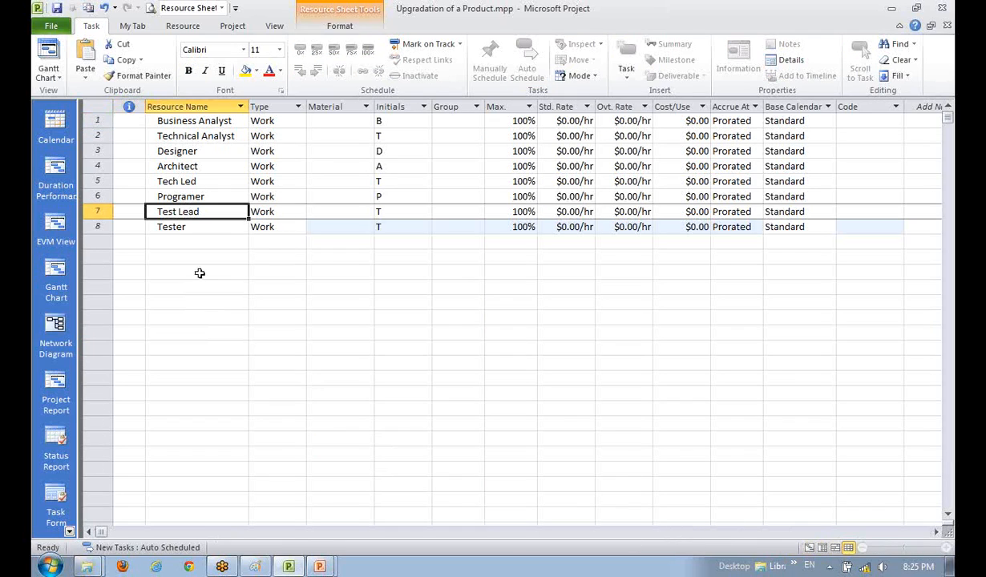
{"action": "left_click", "coordinate": [200, 273]}
{"action": "left_click", "coordinate": [196, 334]}
{"action": "left_click", "coordinate": [192, 253]}
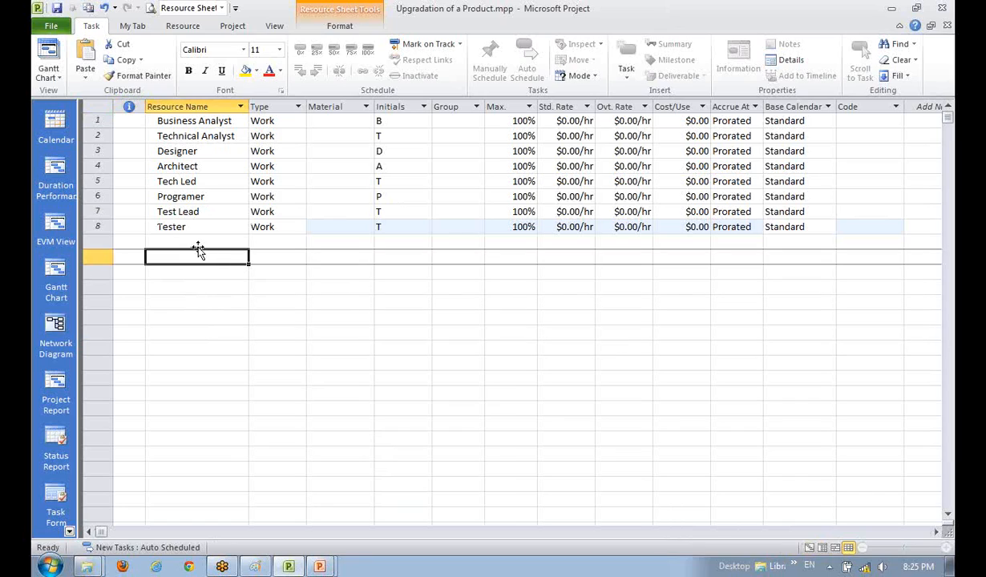
{"action": "left_click", "coordinate": [193, 241]}
{"action": "left_click", "coordinate": [228, 310]}
{"action": "left_click", "coordinate": [212, 242]}
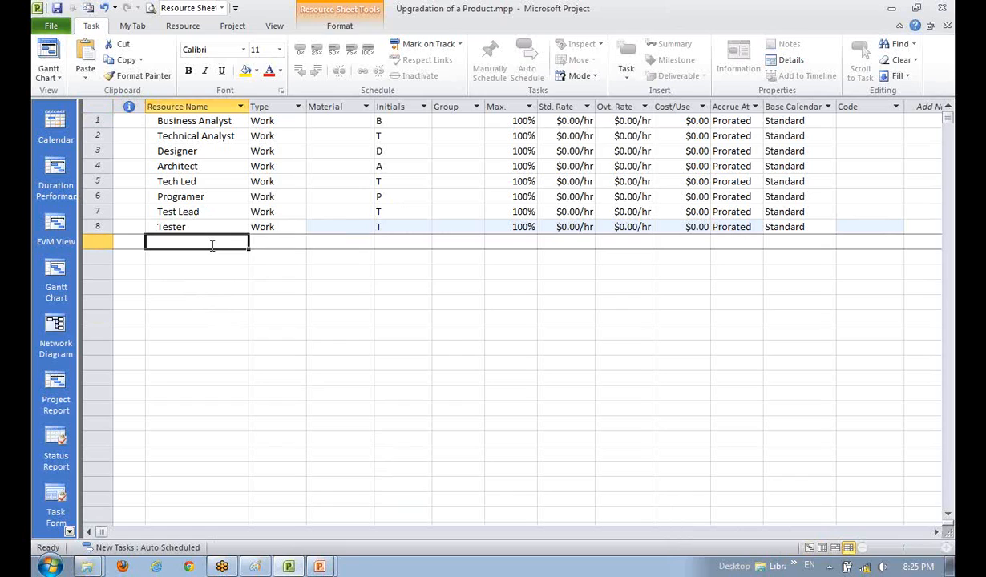
{"action": "type", "text": "Trav"}
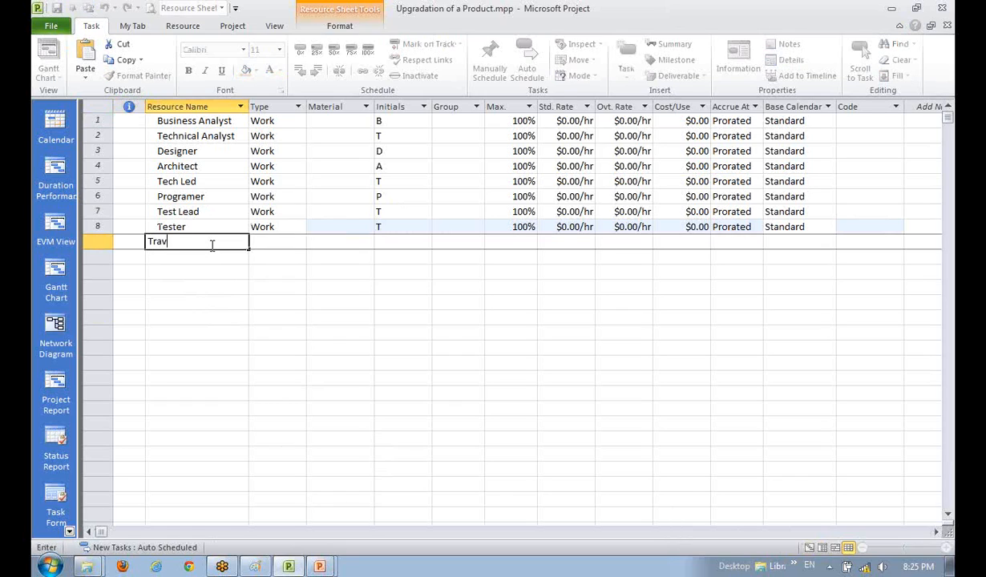
{"action": "type", "text": "el"}
{"action": "key", "text": "Return"}
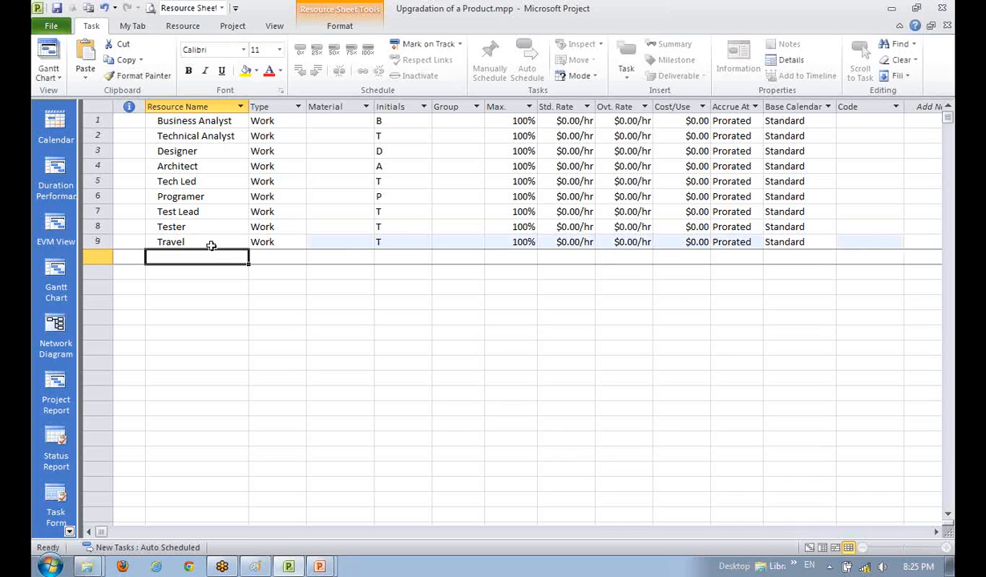
Set the Travel resource's type to Cost
{"action": "left_click", "coordinate": [188, 328]}
{"action": "left_click", "coordinate": [182, 247]}
{"action": "left_click", "coordinate": [231, 319]}
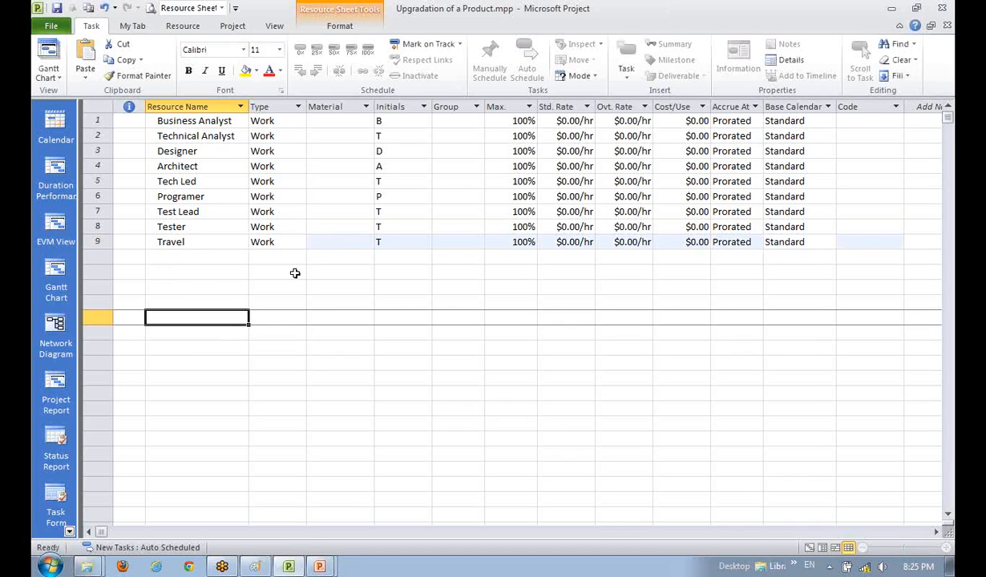
{"action": "left_click", "coordinate": [179, 247]}
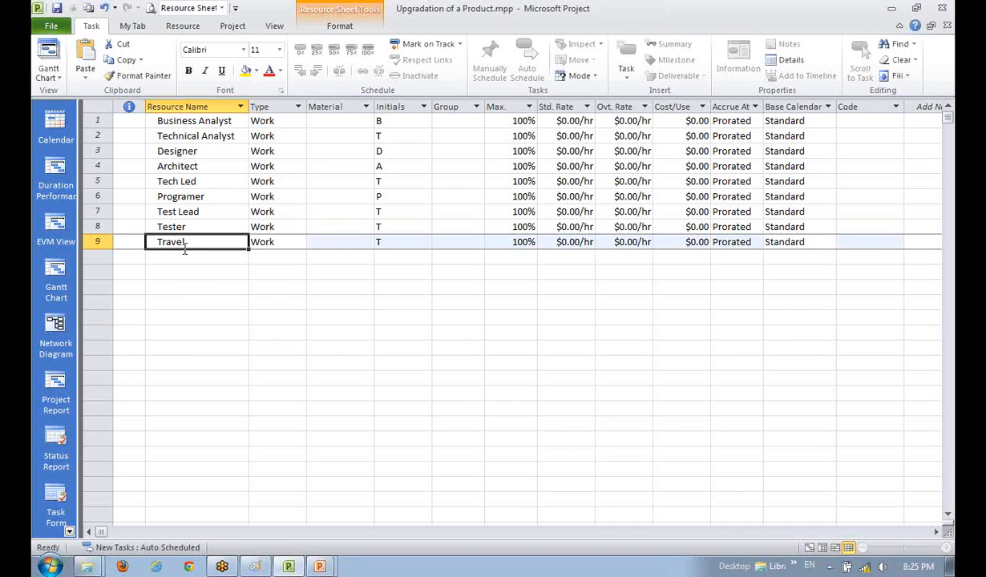
{"action": "left_click", "coordinate": [284, 242]}
{"action": "left_click", "coordinate": [298, 242]}
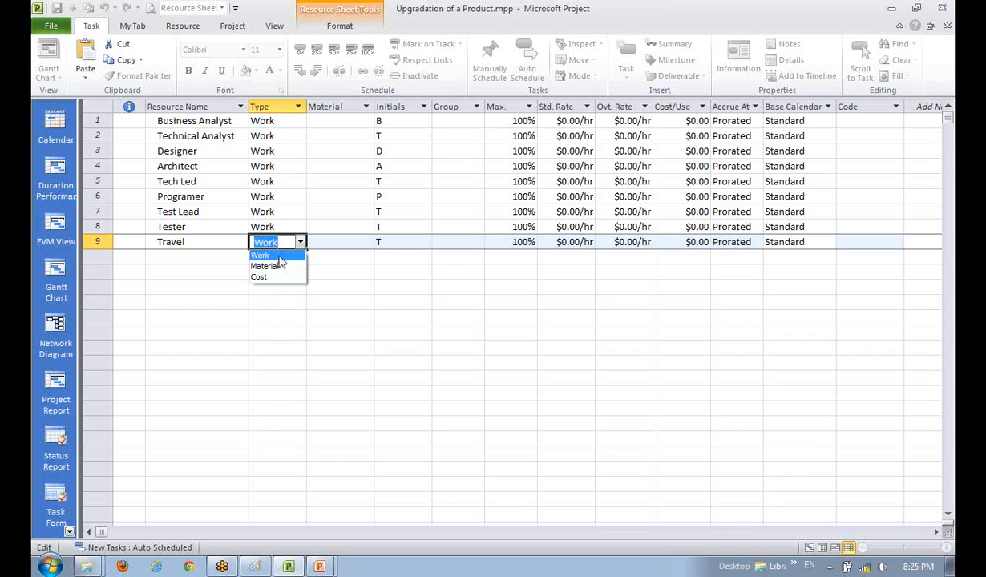
{"action": "left_click", "coordinate": [266, 277]}
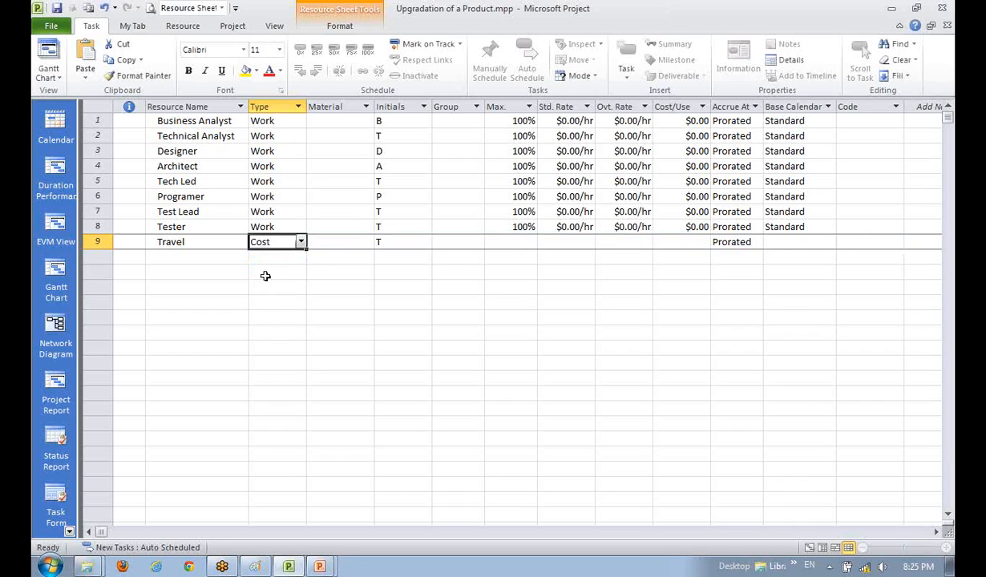
{"action": "left_click", "coordinate": [271, 316]}
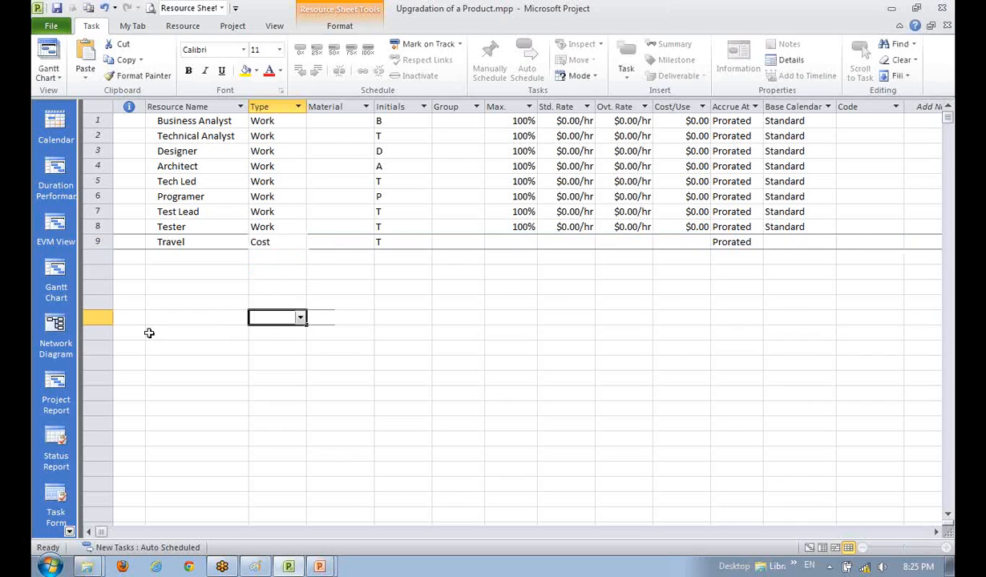
{"action": "left_click", "coordinate": [194, 242]}
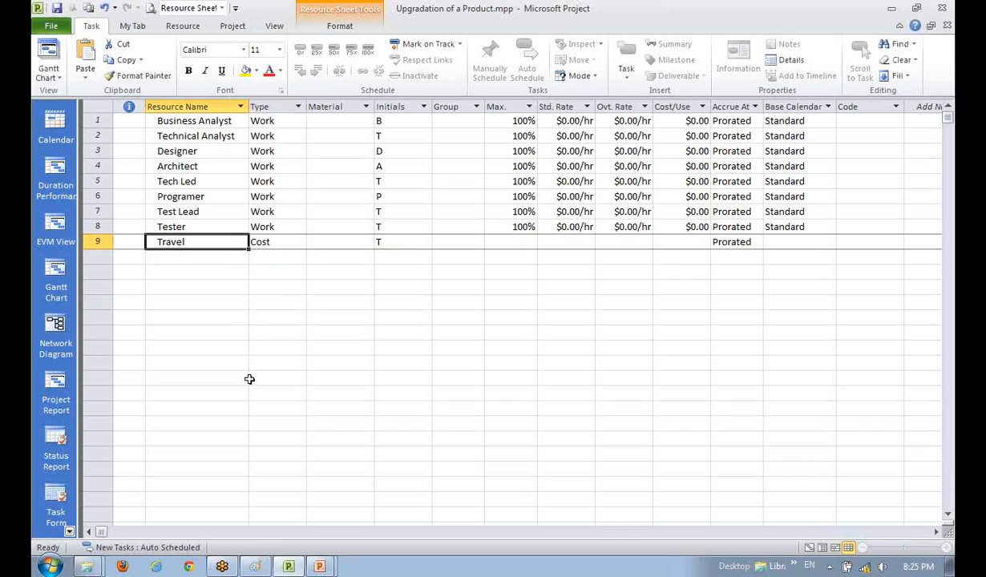
Examine the System Testing and Deployment tasks in the Gantt Chart, especially Environment Setup, and return to the Resource Sheet
{"action": "left_click", "coordinate": [318, 383]}
{"action": "left_click", "coordinate": [188, 257]}
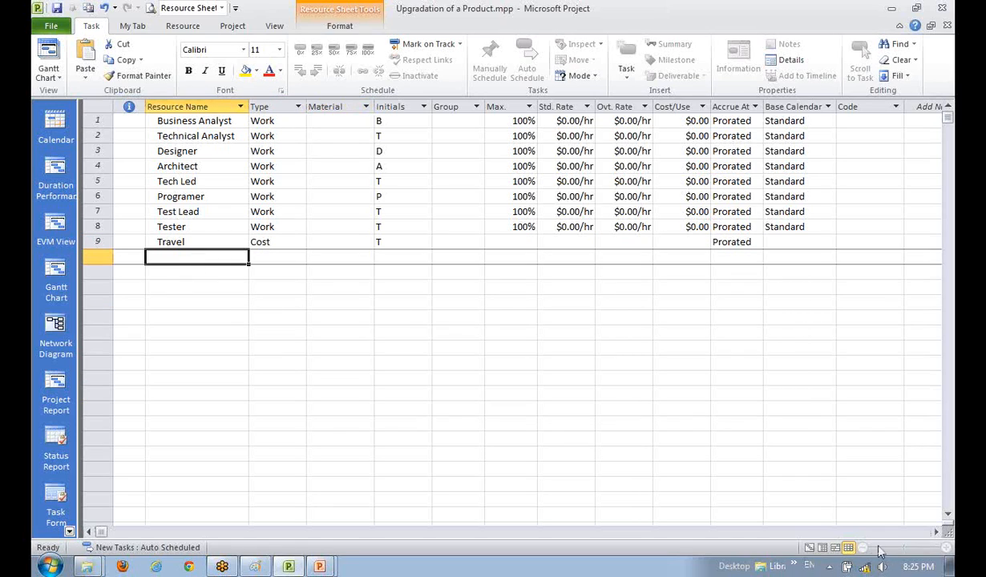
{"action": "left_click", "coordinate": [835, 548]}
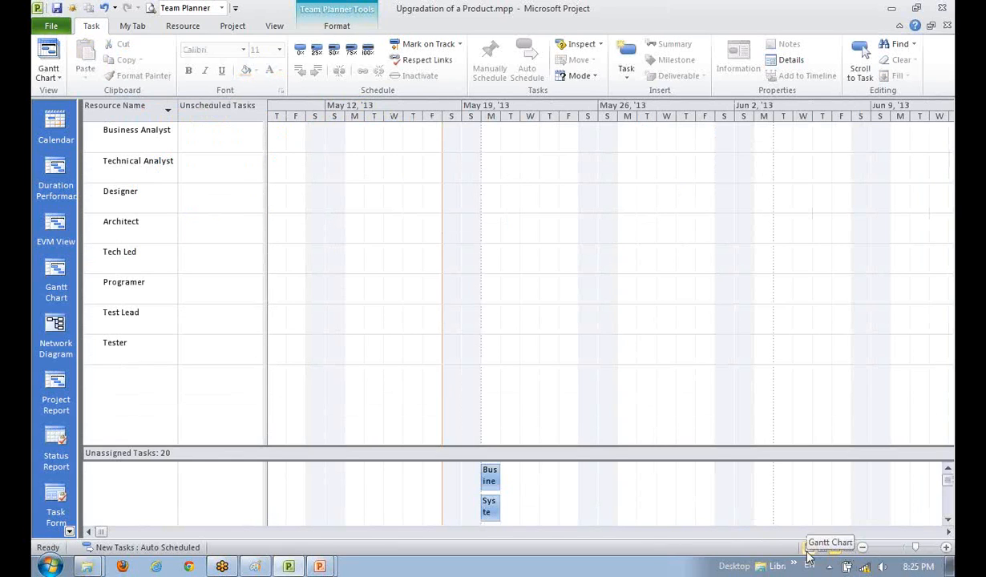
{"action": "left_click", "coordinate": [809, 547]}
{"action": "scroll", "coordinate": [314, 460], "scroll_direction": "down", "scroll_amount": 2}
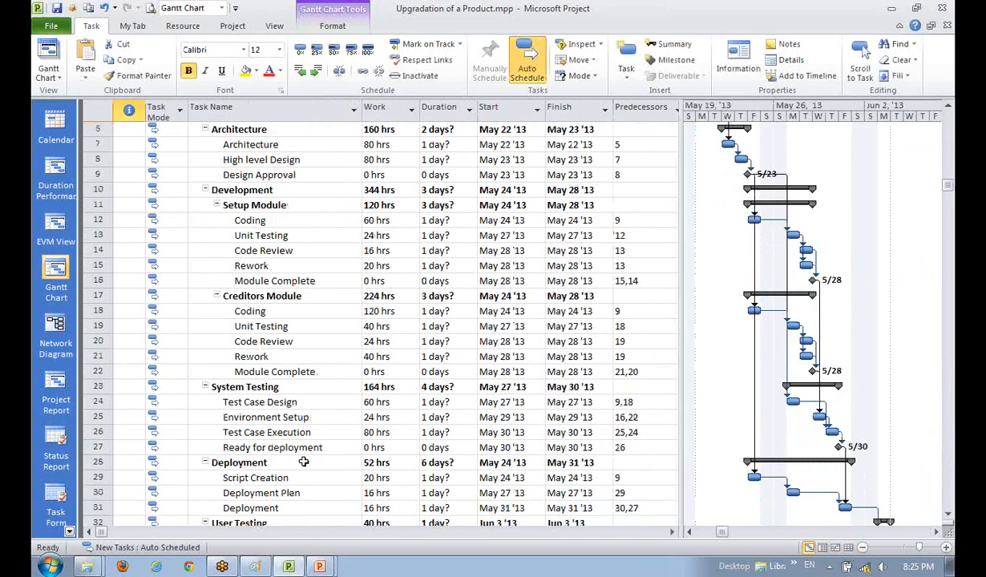
{"action": "scroll", "coordinate": [289, 449], "scroll_direction": "down", "scroll_amount": 1}
{"action": "left_click", "coordinate": [260, 356]}
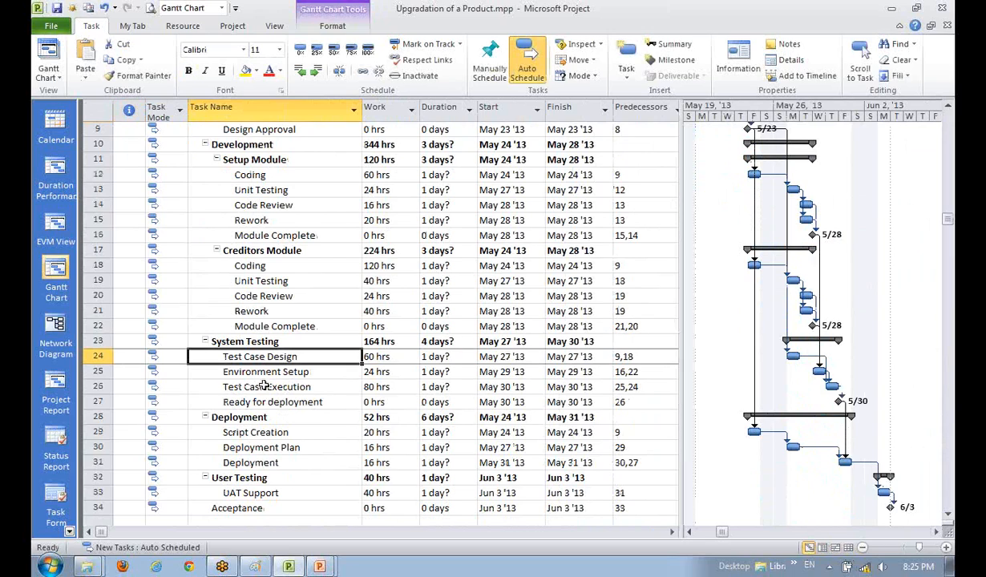
{"action": "left_click", "coordinate": [258, 432]}
{"action": "left_click", "coordinate": [267, 372]}
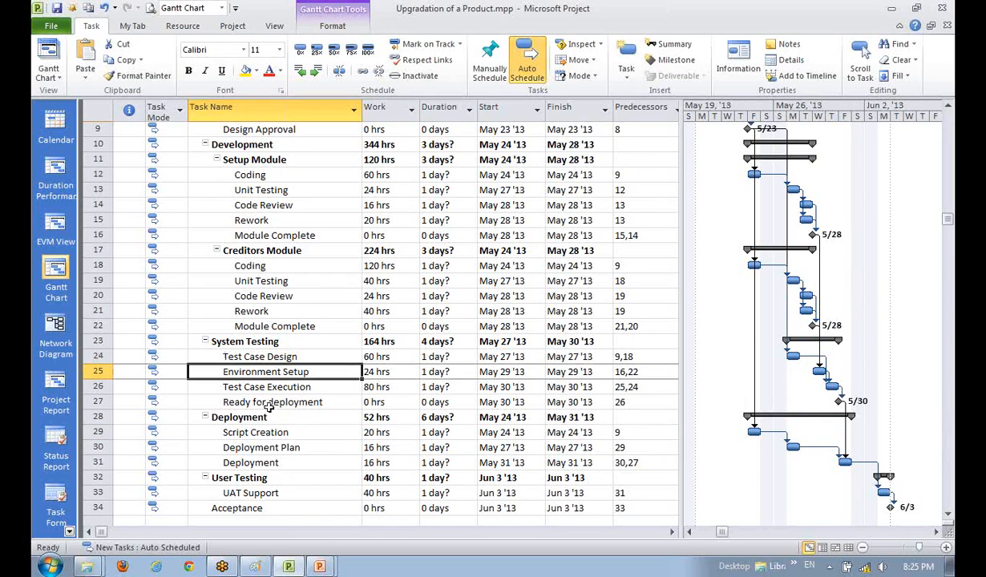
{"action": "left_click", "coordinate": [261, 401]}
{"action": "left_click", "coordinate": [264, 373]}
{"action": "left_click", "coordinate": [848, 548]}
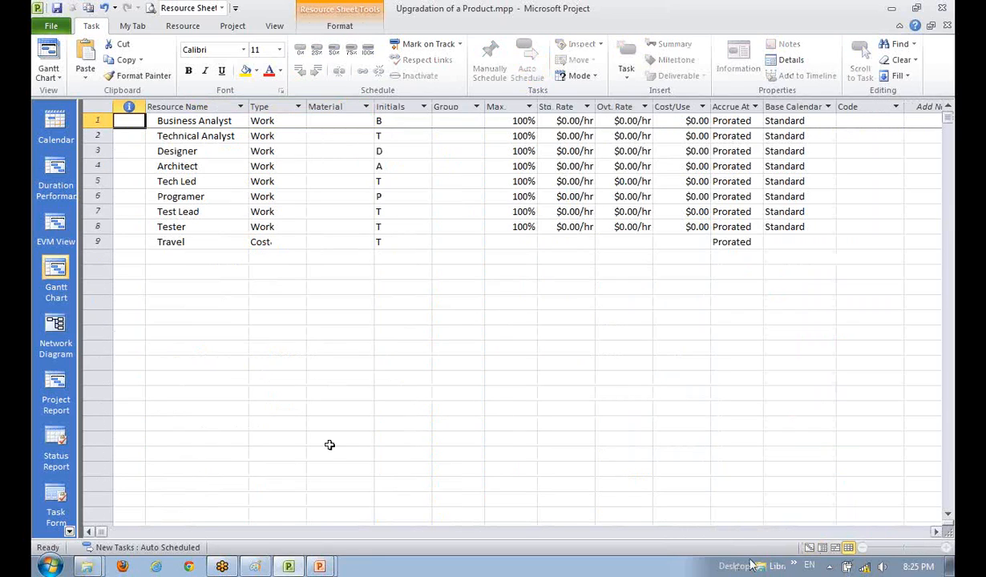
Scan the whole task list in the Gantt Chart once more and go back to the Resource Sheet
{"action": "left_click", "coordinate": [266, 361]}
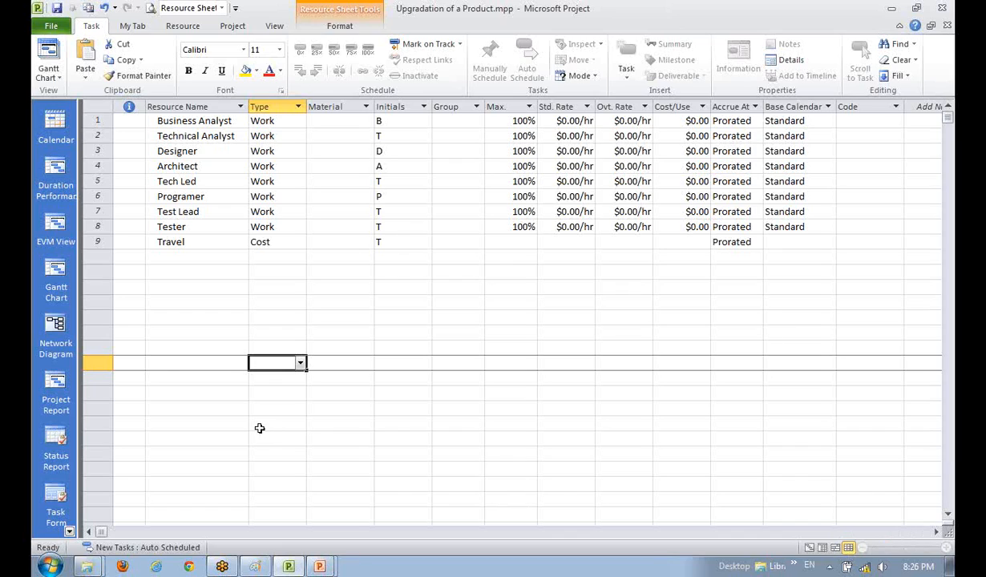
{"action": "left_click", "coordinate": [226, 257]}
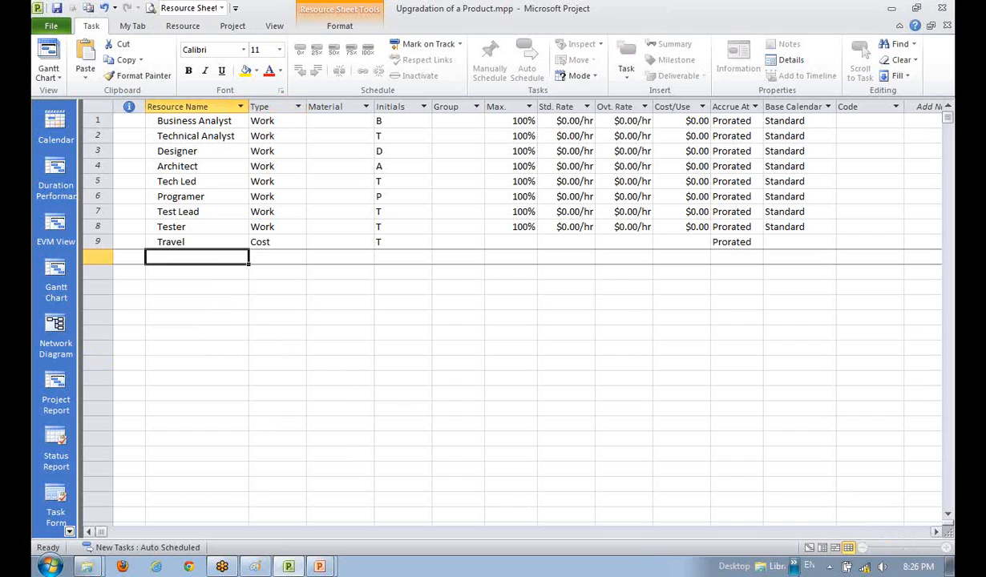
{"action": "left_click", "coordinate": [808, 547]}
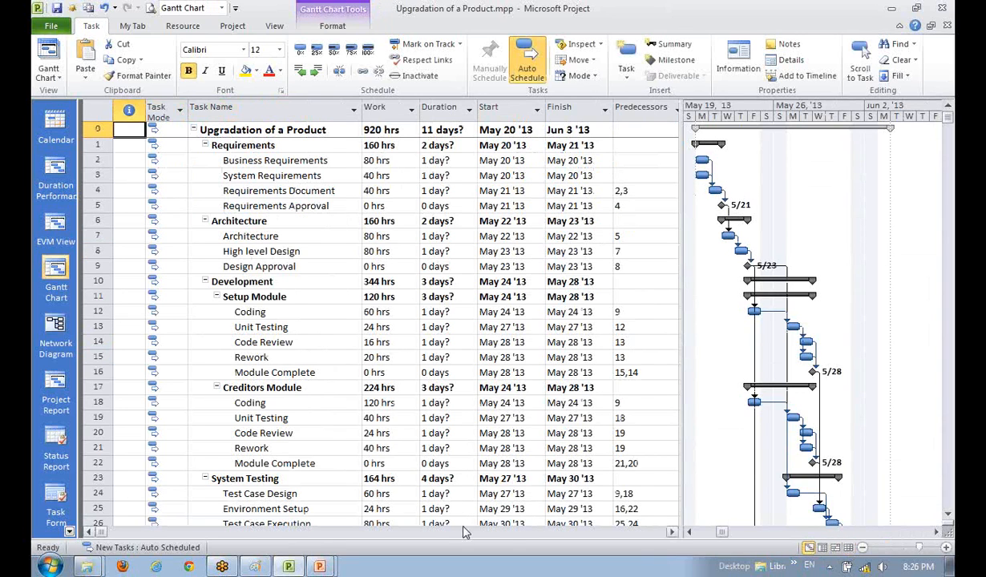
{"action": "scroll", "coordinate": [450, 513], "scroll_direction": "down", "scroll_amount": 2}
{"action": "scroll", "coordinate": [450, 524], "scroll_direction": "down", "scroll_amount": 1}
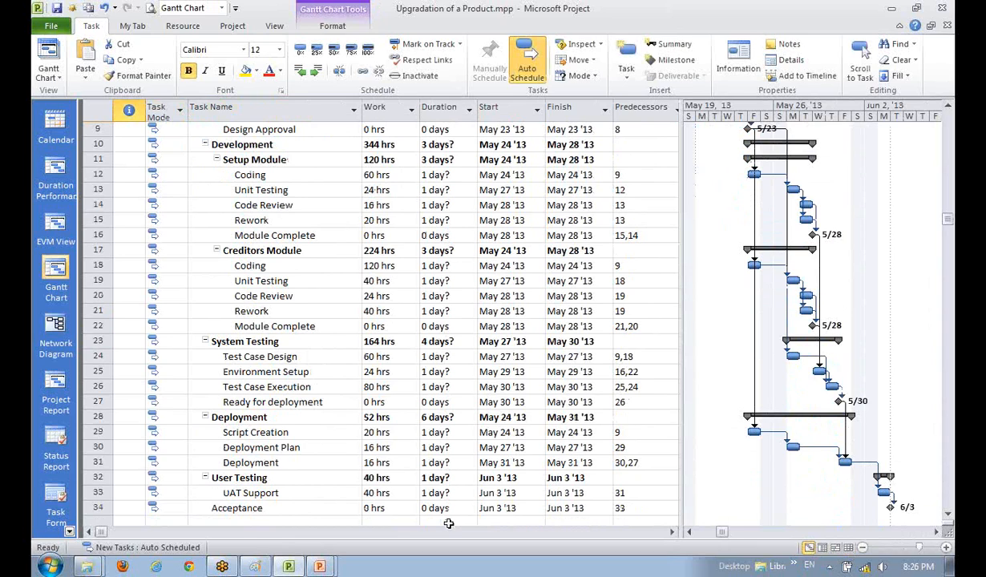
{"action": "scroll", "coordinate": [449, 521], "scroll_direction": "up", "scroll_amount": 3}
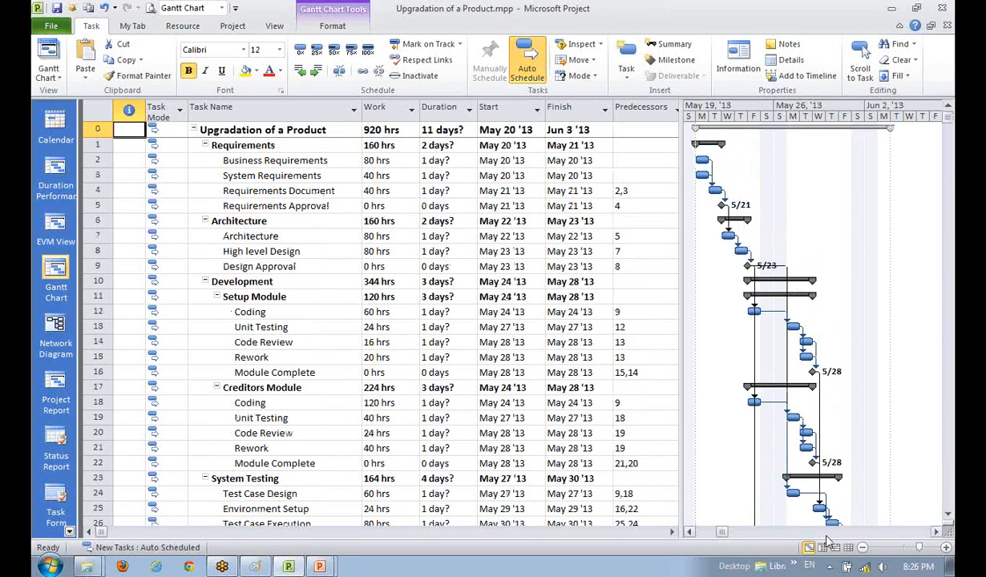
{"action": "left_click", "coordinate": [848, 547]}
Examine the Travel resource's type and the Material, Initials and Max. values of the first resources
{"action": "left_click", "coordinate": [202, 242]}
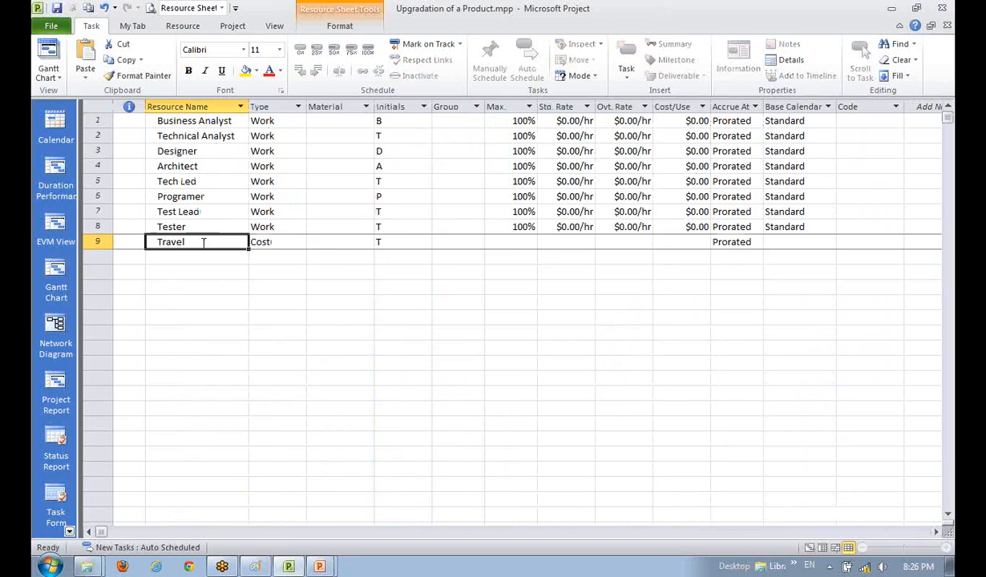
{"action": "left_click", "coordinate": [320, 310]}
{"action": "left_click", "coordinate": [284, 242]}
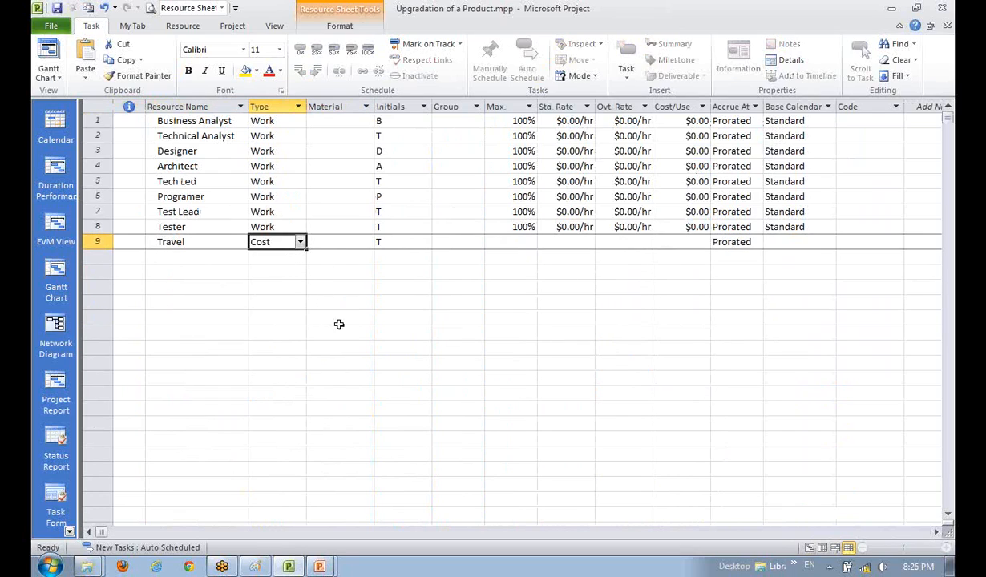
{"action": "left_click", "coordinate": [325, 120]}
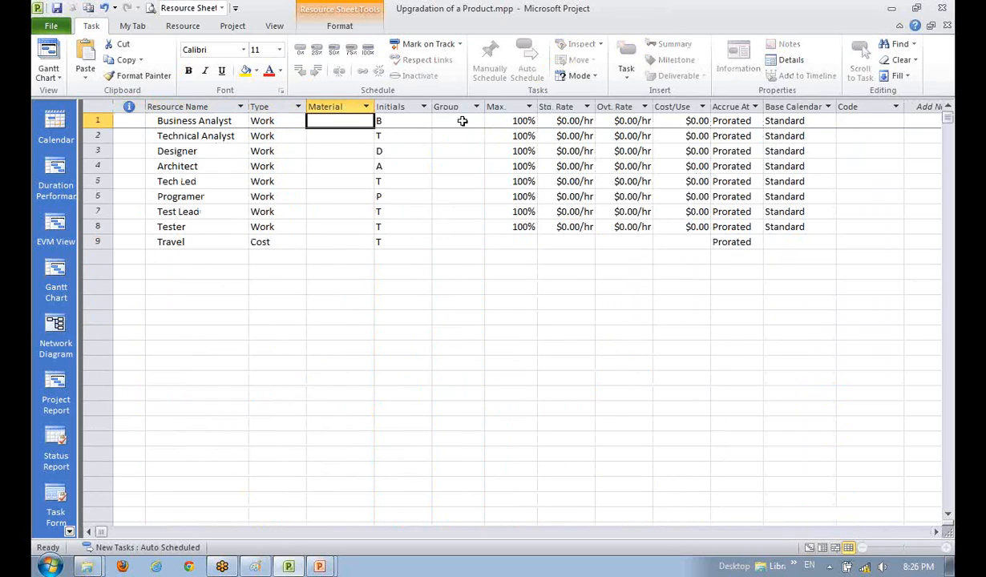
{"action": "left_click", "coordinate": [415, 131]}
{"action": "left_click", "coordinate": [486, 120]}
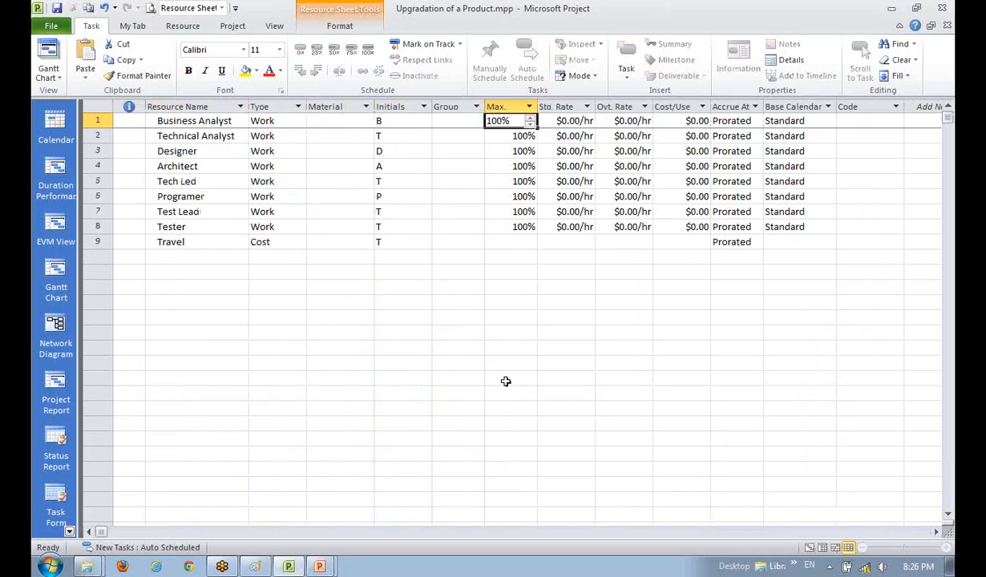
{"action": "left_click", "coordinate": [467, 437]}
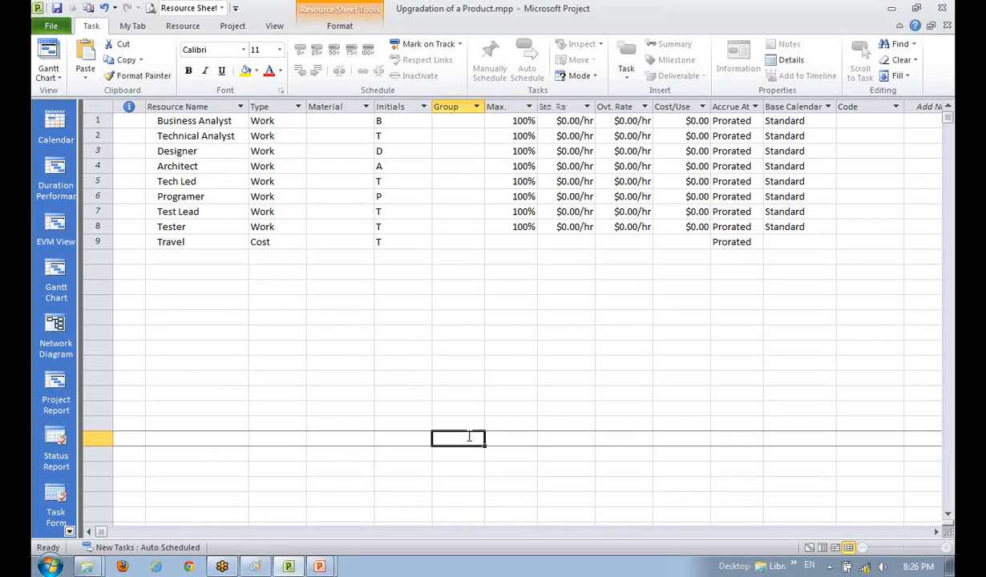
{"action": "left_click", "coordinate": [501, 121]}
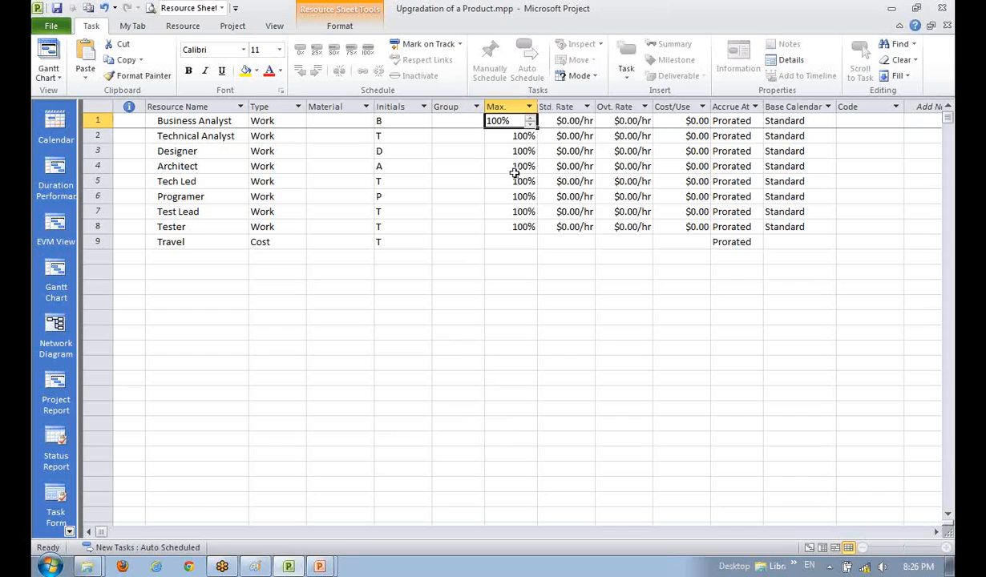
{"action": "left_click", "coordinate": [507, 135]}
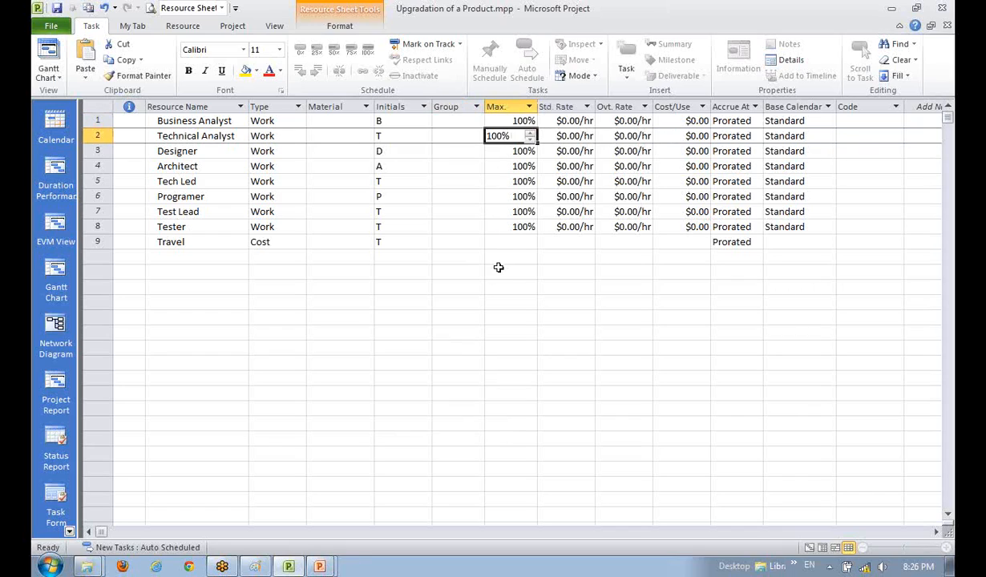
Set the Architect resource's Max. units to 50%
{"action": "left_click", "coordinate": [490, 151]}
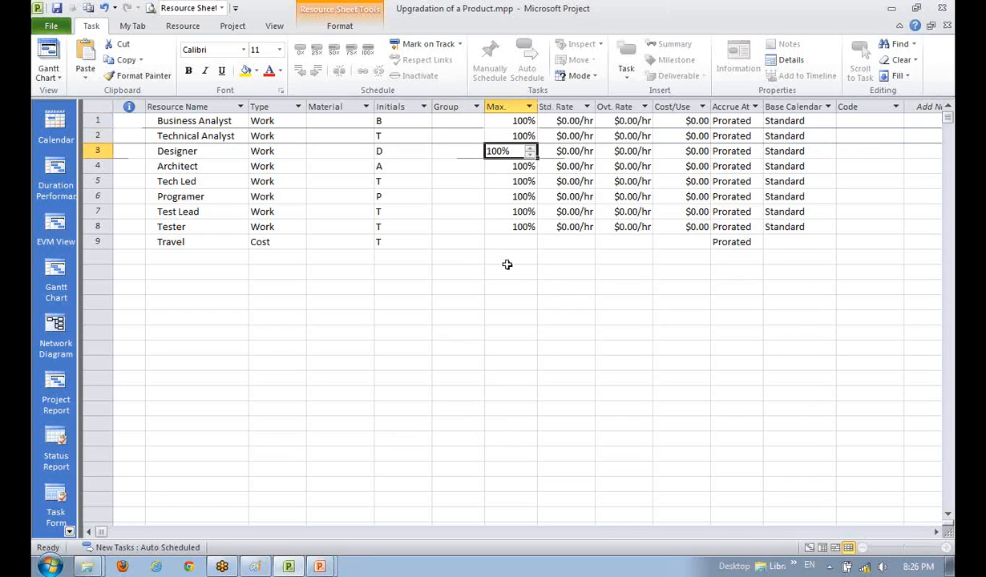
{"action": "left_click", "coordinate": [493, 165]}
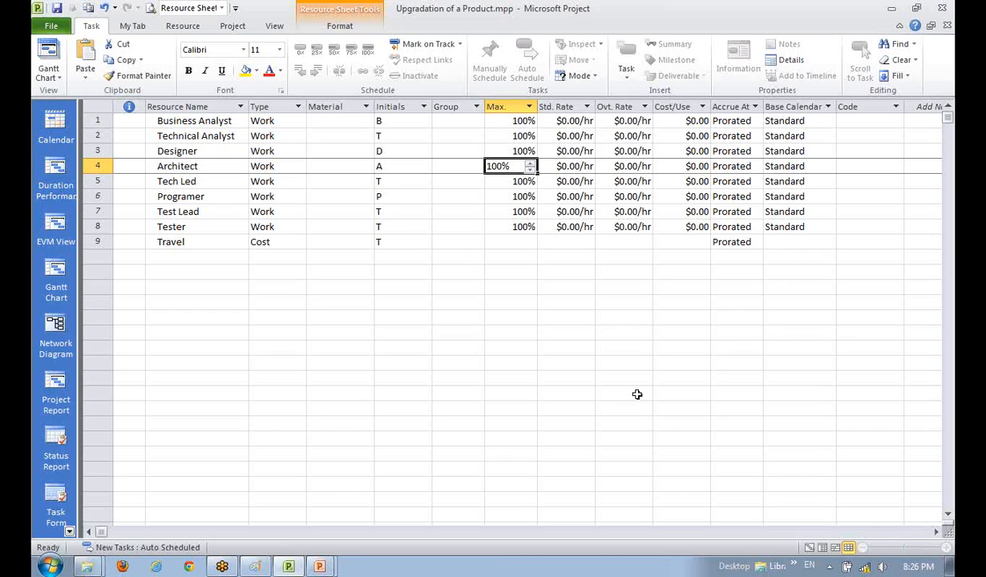
{"action": "type", "text": "50"}
{"action": "key", "text": "Return"}
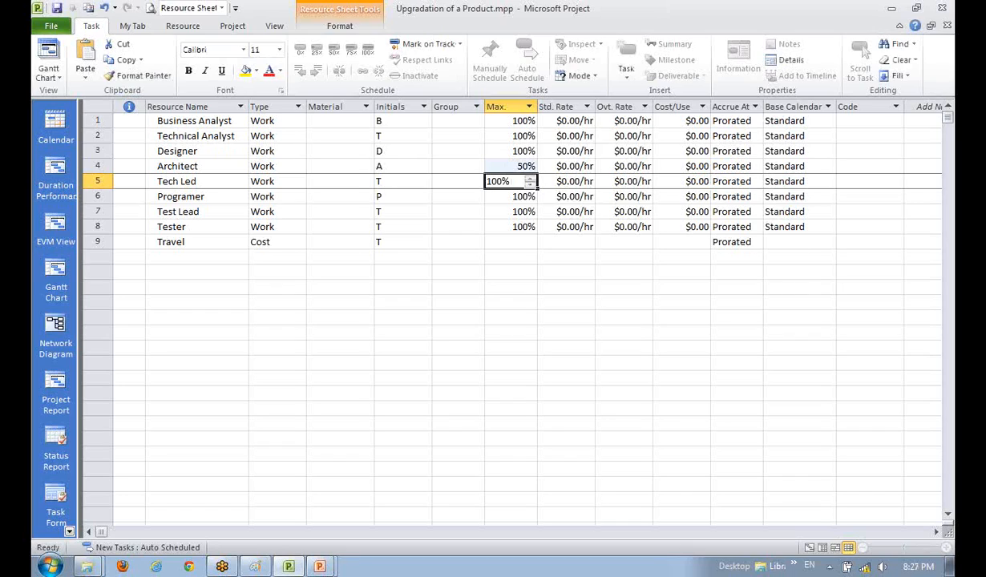
Try setting the Programer resource's Max. units to 300%
{"action": "key", "text": "Down"}
{"action": "key", "text": "Down"}
{"action": "key", "text": "Up"}
{"action": "key", "text": "Up"}
{"action": "key", "text": "Down"}
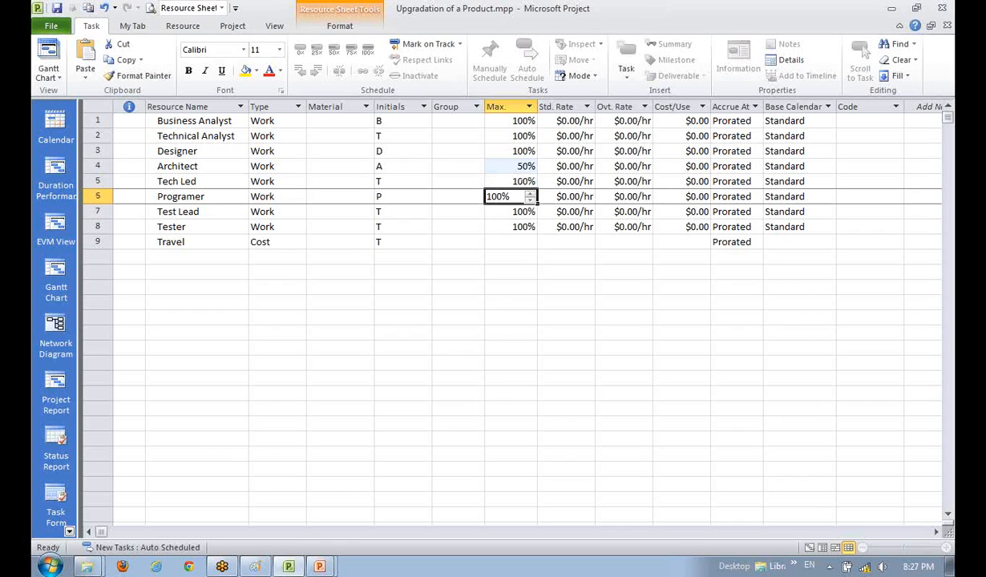
{"action": "key", "text": "Down"}
{"action": "key", "text": "Up"}
{"action": "key", "text": "Down"}
{"action": "key", "text": "Up"}
{"action": "type", "text": "300"}
{"action": "key", "text": "Return"}
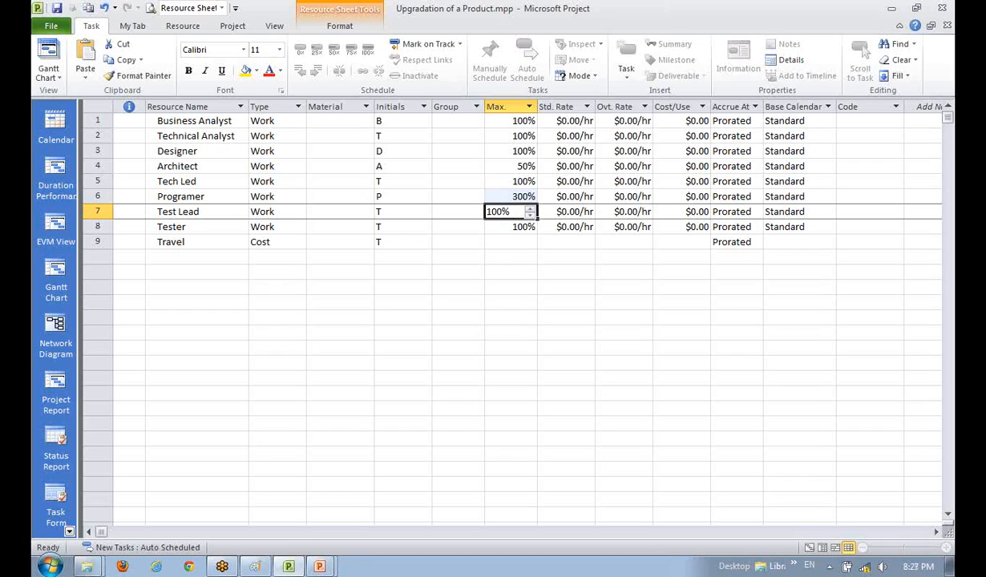
{"action": "key", "text": "Up"}
{"action": "key", "text": "Down"}
{"action": "key", "text": "Up"}
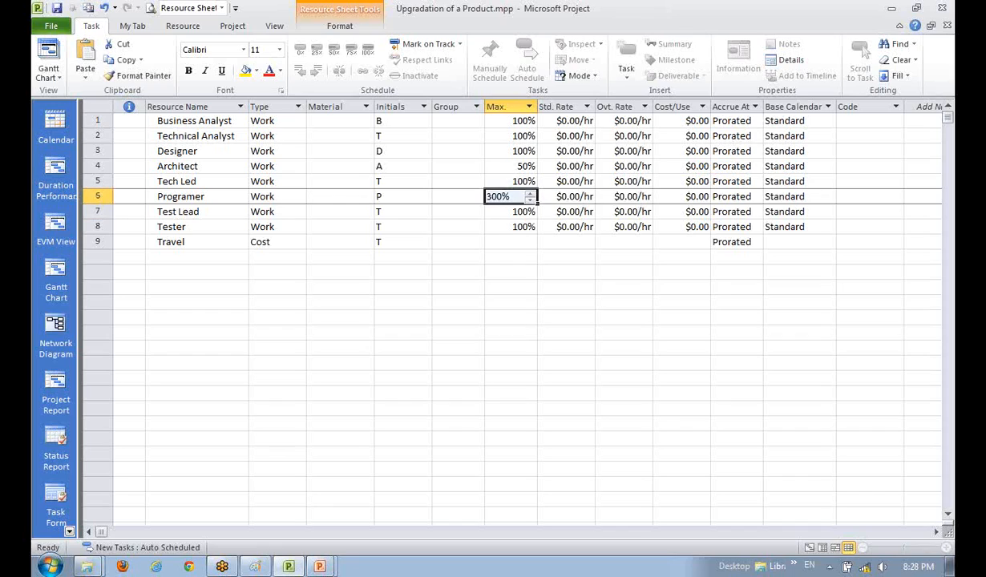
{"action": "key", "text": "Down"}
{"action": "key", "text": "Up"}
{"action": "key", "text": "Down"}
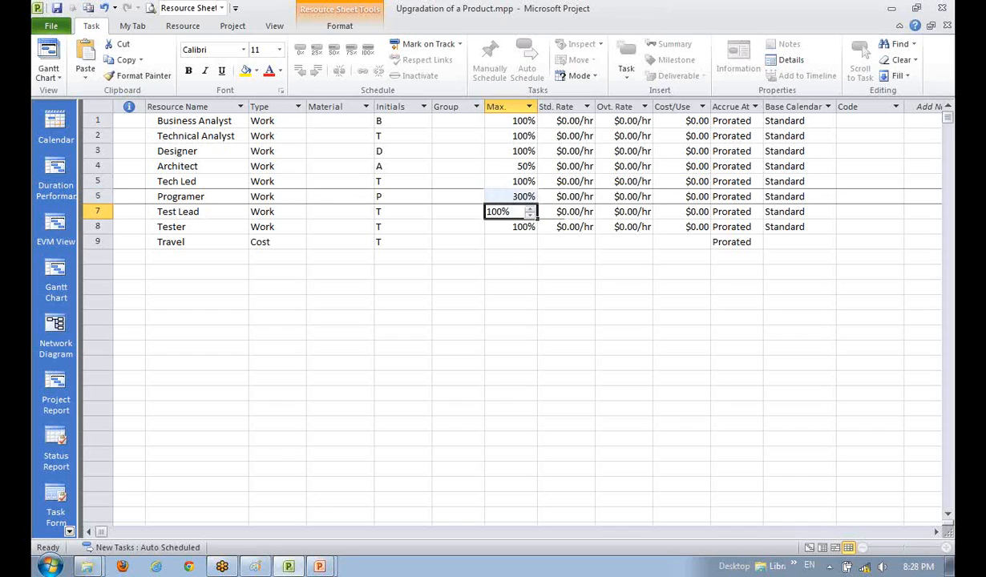
{"action": "key", "text": "Up"}
{"action": "key", "text": "Down"}
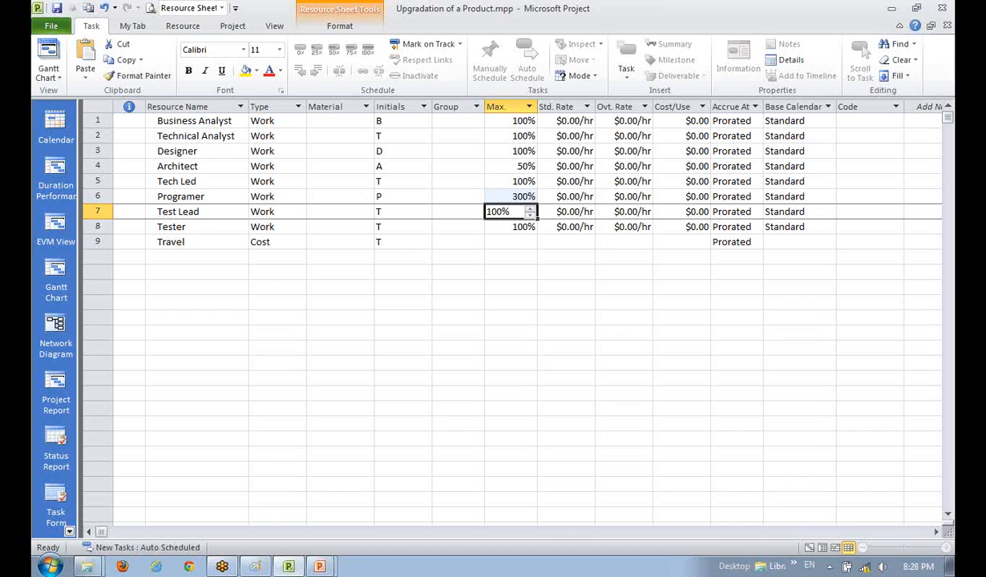
Undo the last change to the Programer resource's Max. units
{"action": "left_click", "coordinate": [495, 192]}
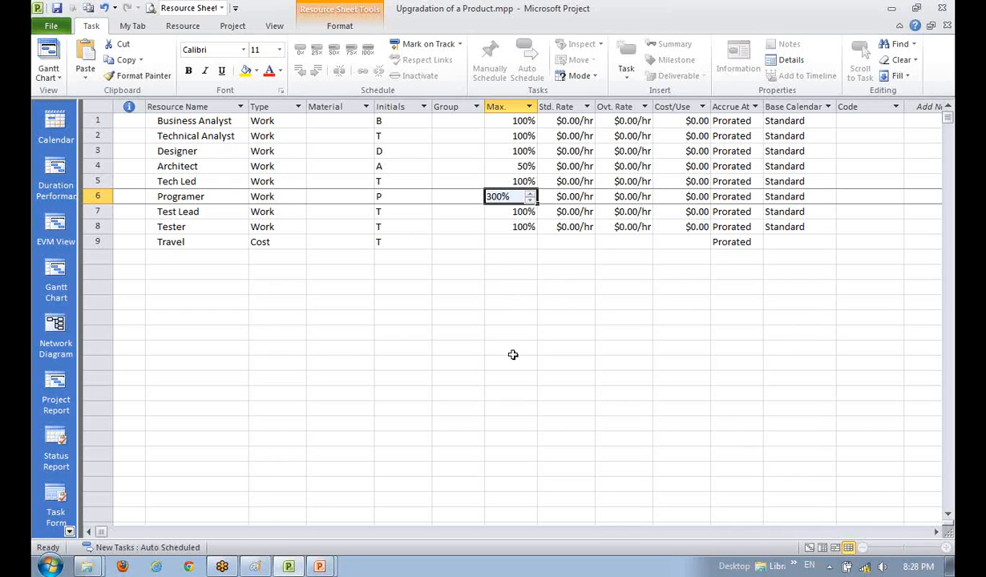
{"action": "left_click", "coordinate": [495, 337]}
{"action": "left_click", "coordinate": [226, 202]}
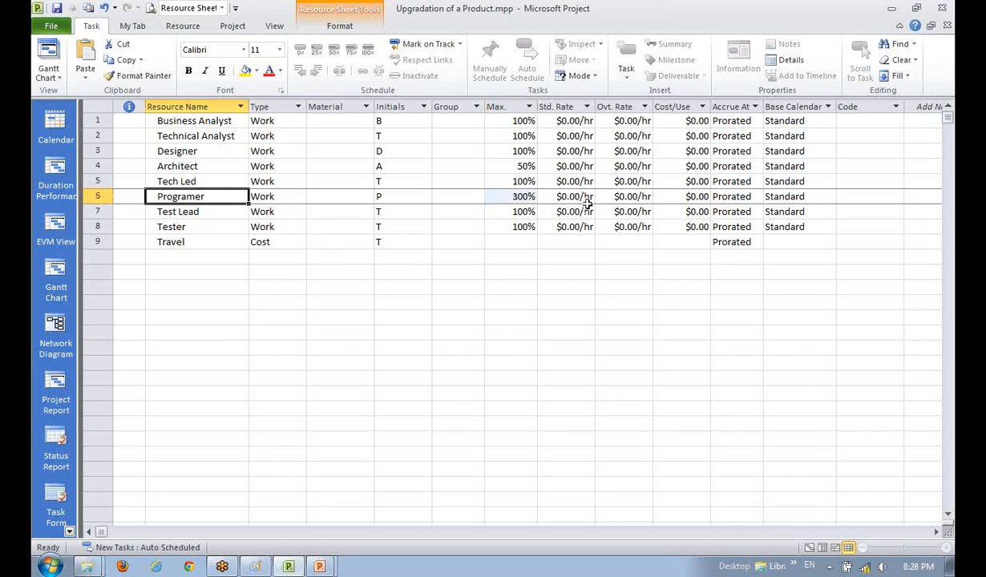
{"action": "left_click", "coordinate": [508, 197]}
{"action": "key", "text": "ctrl+z"}
{"action": "left_click", "coordinate": [341, 346]}
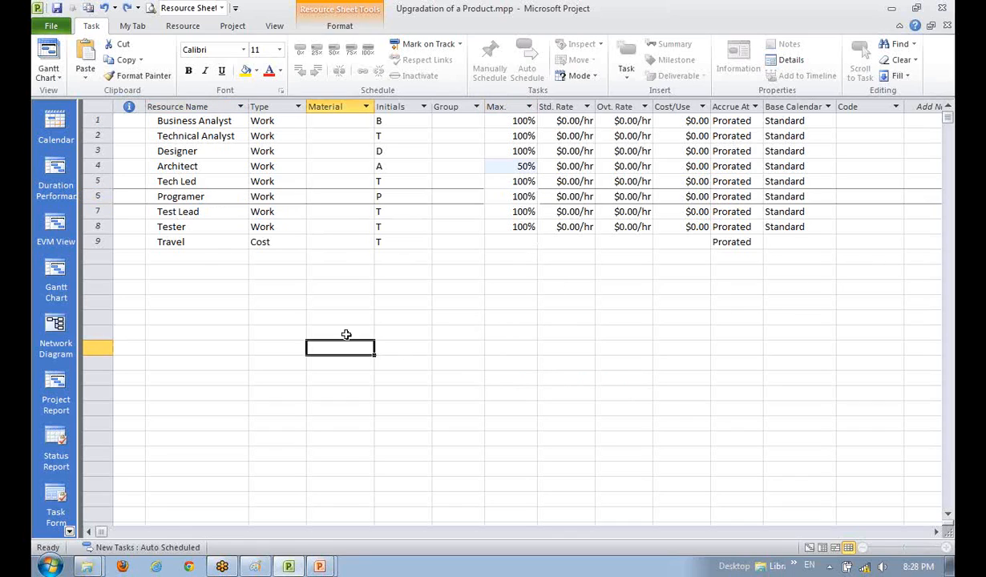
Insert blank rows above the Test Lead resource and paste two copies of the Programer resource there
{"action": "left_click", "coordinate": [158, 211]}
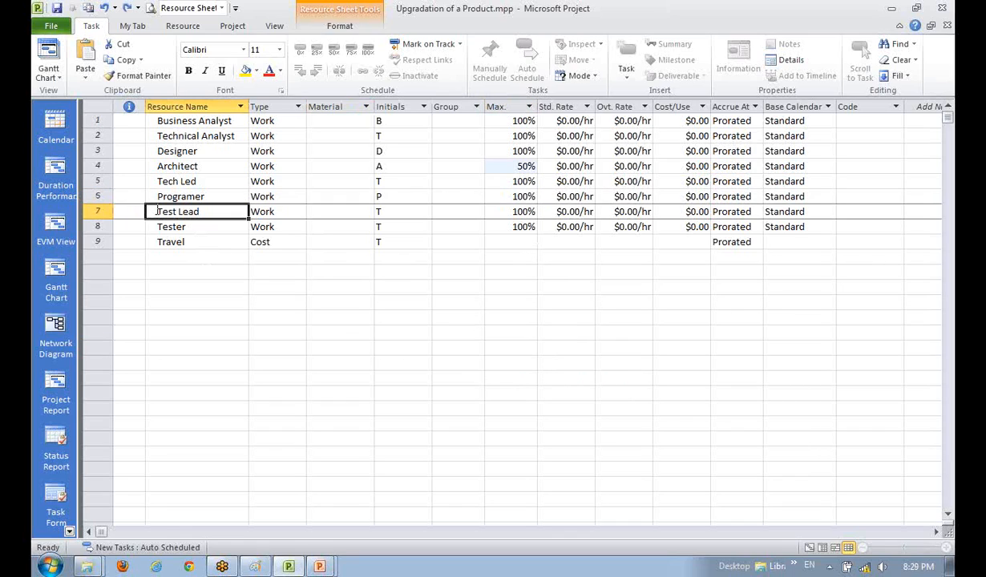
{"action": "key", "text": "Insert"}
{"action": "key", "text": "Insert"}
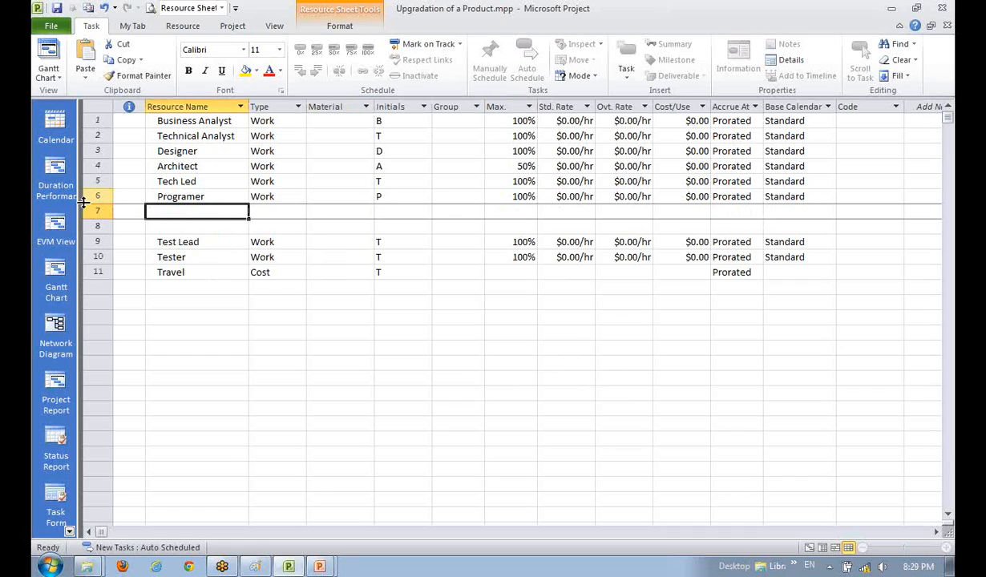
{"action": "left_click", "coordinate": [94, 198]}
{"action": "left_click", "coordinate": [170, 211]}
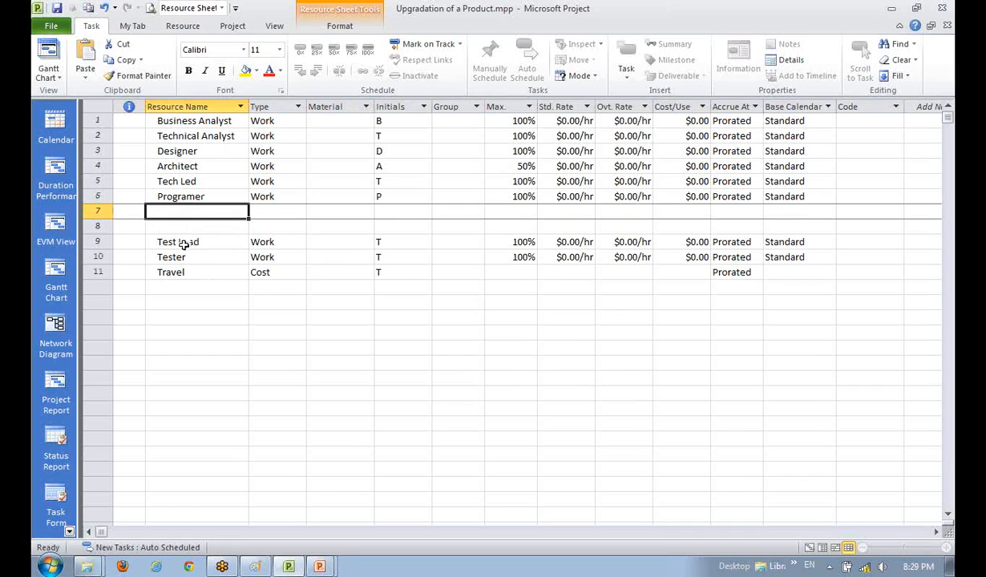
{"action": "key", "text": "ctrl+v"}
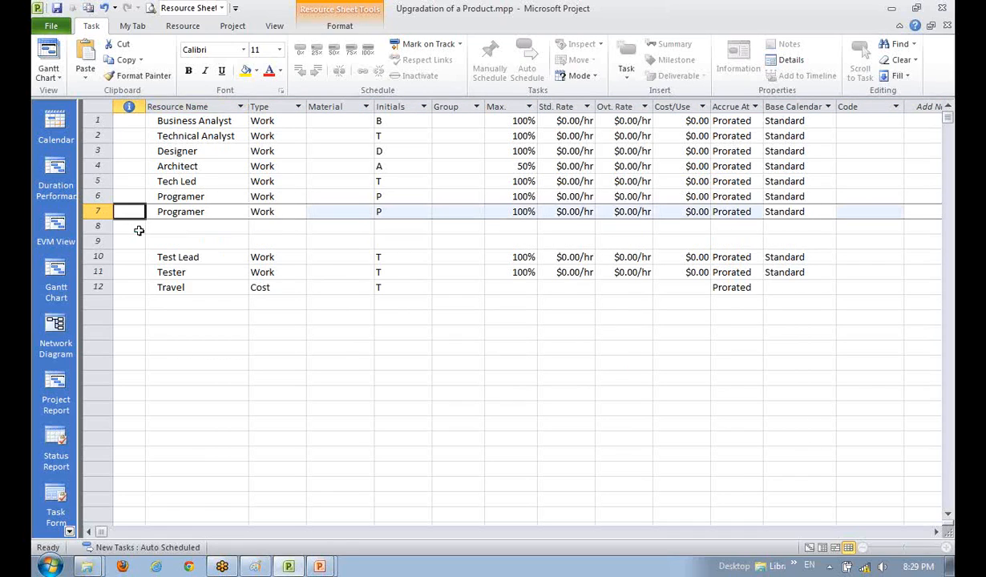
{"action": "left_click", "coordinate": [138, 229]}
{"action": "left_click", "coordinate": [133, 211]}
{"action": "type", "text": "Programer\tWork\t\tP\t\t100%\t$0.00/hr\t$0.00/hr\t$0.00\tProrated\tStandard"}
Delete the two leftover blank rows between the last Programer copy and the Test Lead
{"action": "left_click_drag", "start_coordinate": [91, 241], "coordinate": [95, 256]}
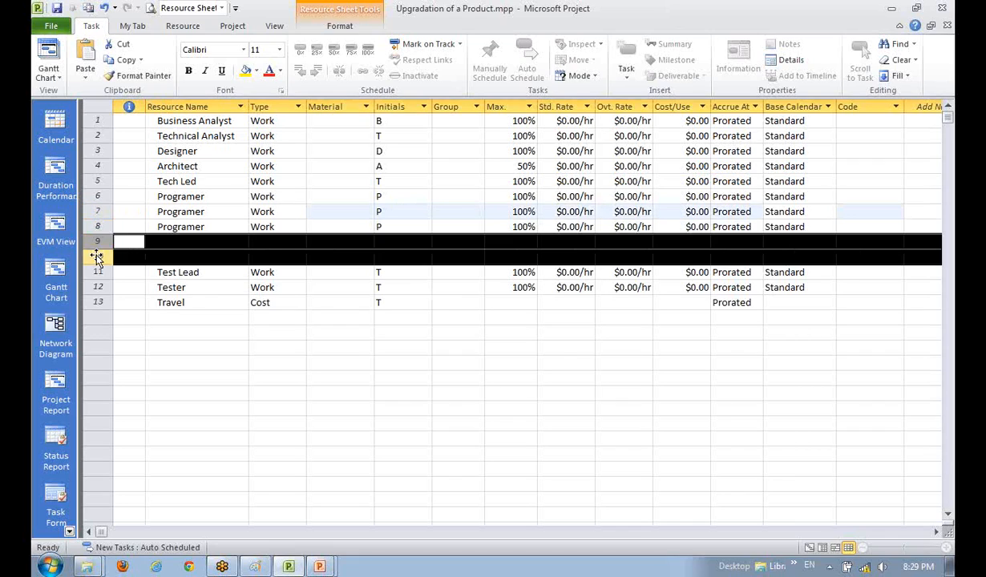
{"action": "right_click", "coordinate": [138, 240]}
{"action": "left_click", "coordinate": [195, 337]}
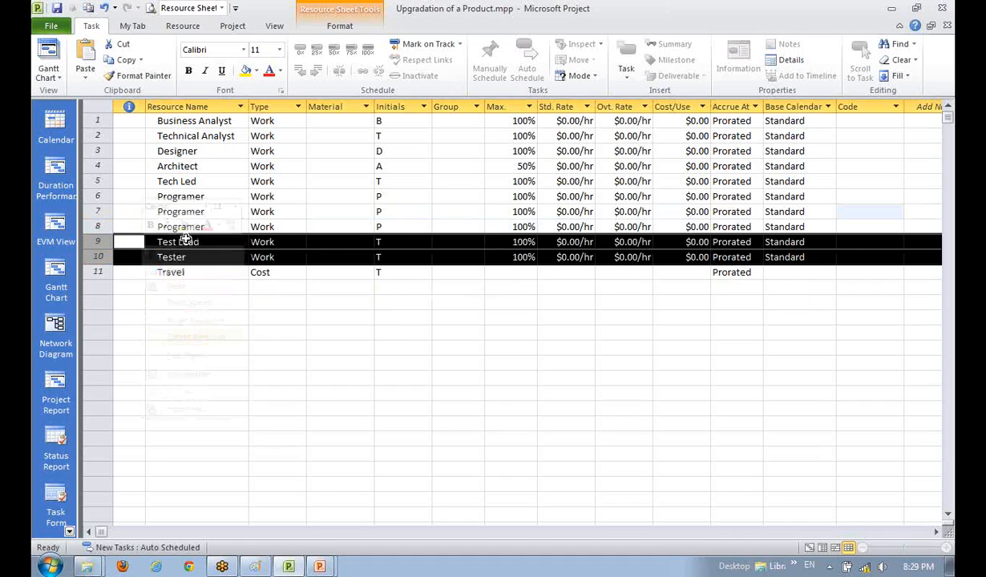
Rename the three Programer resources as Programer1, Programer2 and Programer3
{"action": "left_click", "coordinate": [200, 197]}
{"action": "key", "text": "F2"}
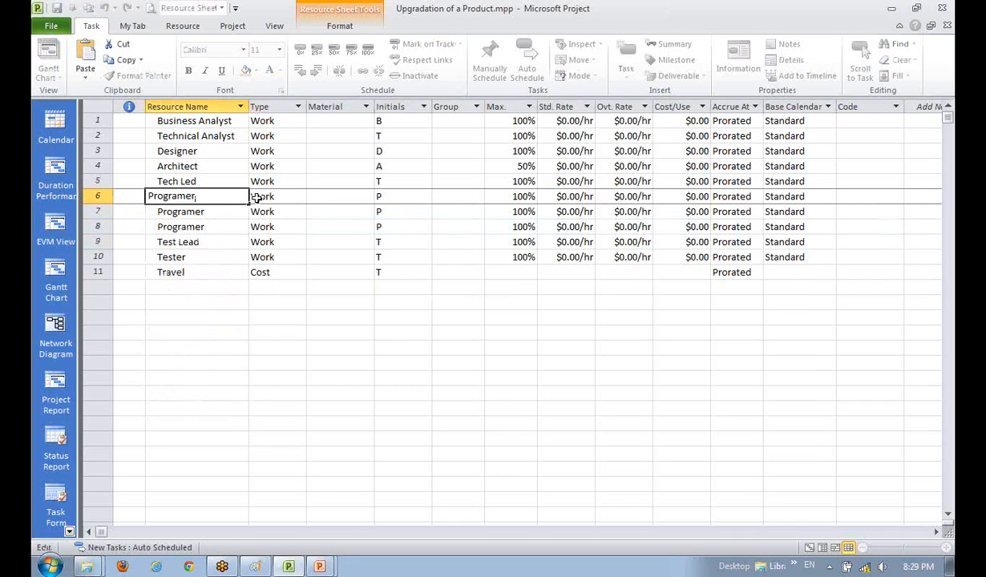
{"action": "type", "text": "1"}
{"action": "key", "text": "Return"}
{"action": "key", "text": "F2"}
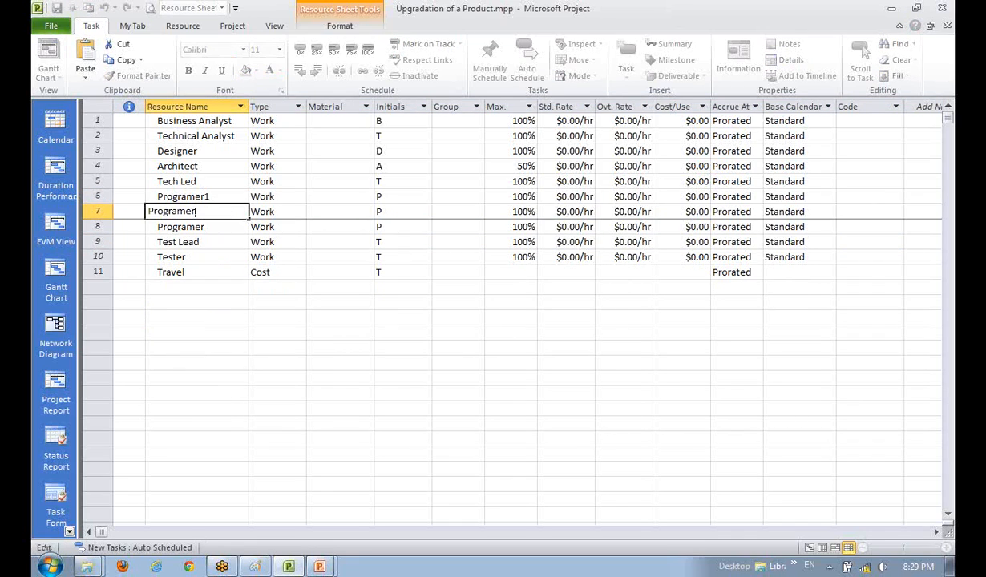
{"action": "type", "text": "2"}
{"action": "key", "text": "Return"}
{"action": "key", "text": "F2"}
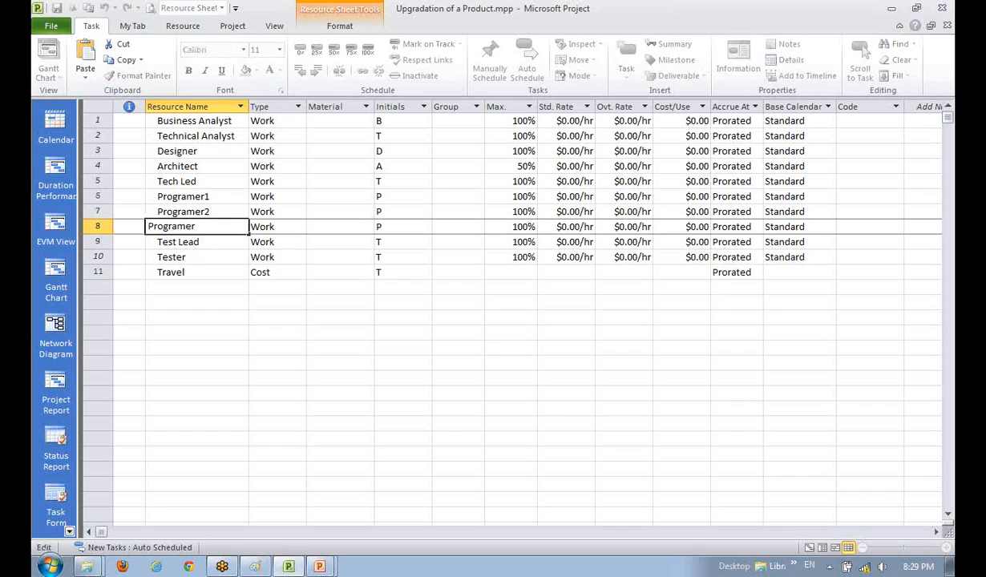
{"action": "type", "text": "3"}
{"action": "key", "text": "Return"}
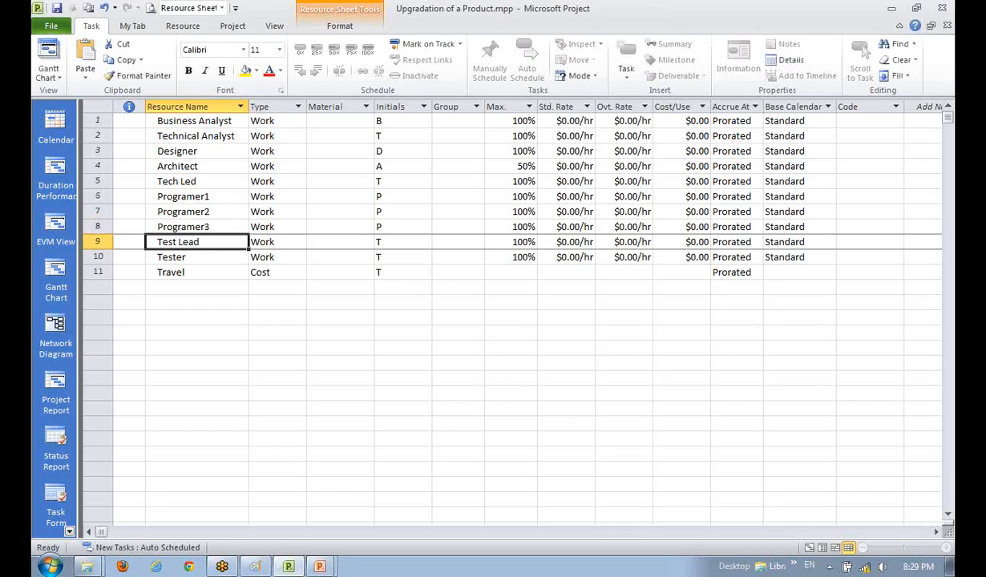
Examine the Max. values of the three programmer resources, the Test Lead and the Tester
{"action": "key", "text": "Up"}
{"action": "key", "text": "Up"}
{"action": "key", "text": "Up"}
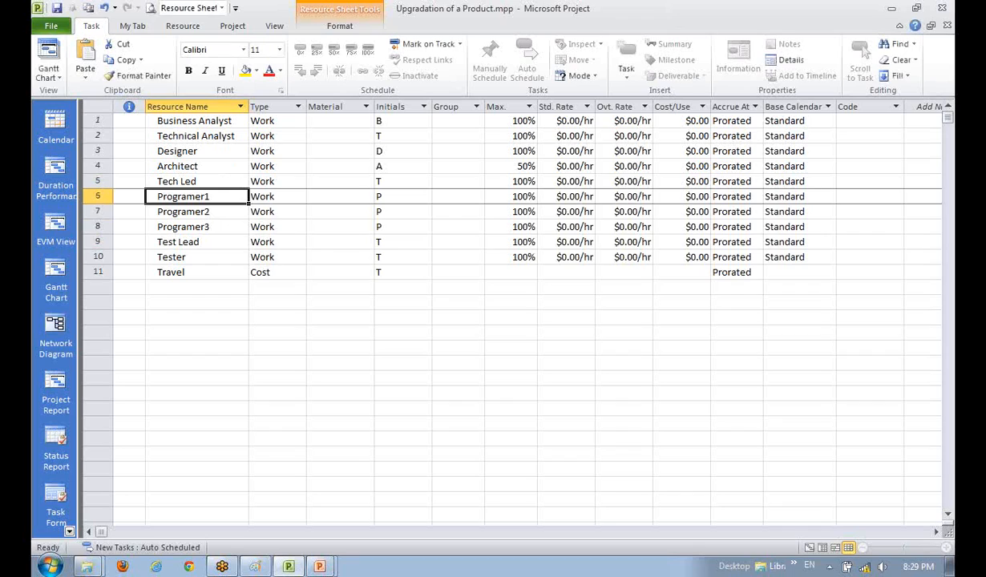
{"action": "key", "text": "Right"}
{"action": "key", "text": "Right"}
{"action": "key", "text": "Right"}
{"action": "key", "text": "Right"}
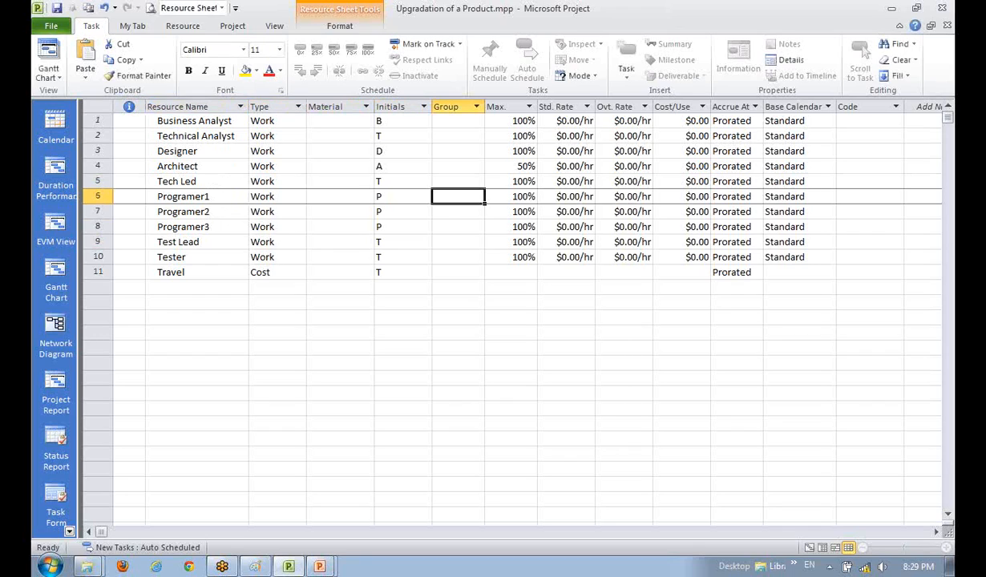
{"action": "key", "text": "Right"}
{"action": "key", "text": "Right"}
{"action": "key", "text": "Left"}
{"action": "key", "text": "Down"}
{"action": "key", "text": "Down"}
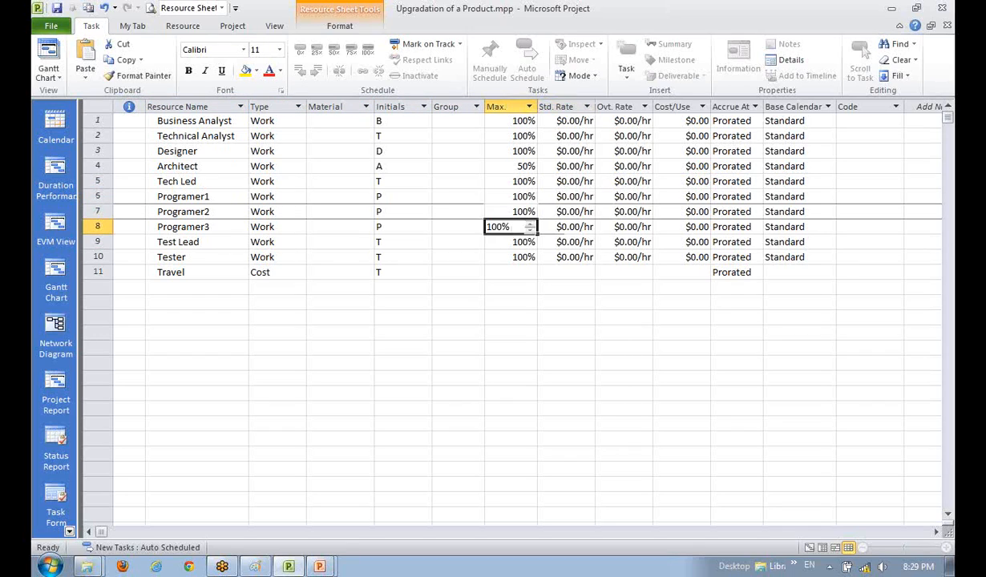
{"action": "key", "text": "Down"}
{"action": "key", "text": "Down"}
{"action": "key", "text": "Down"}
{"action": "key", "text": "Down"}
{"action": "key", "text": "Up"}
{"action": "key", "text": "Up"}
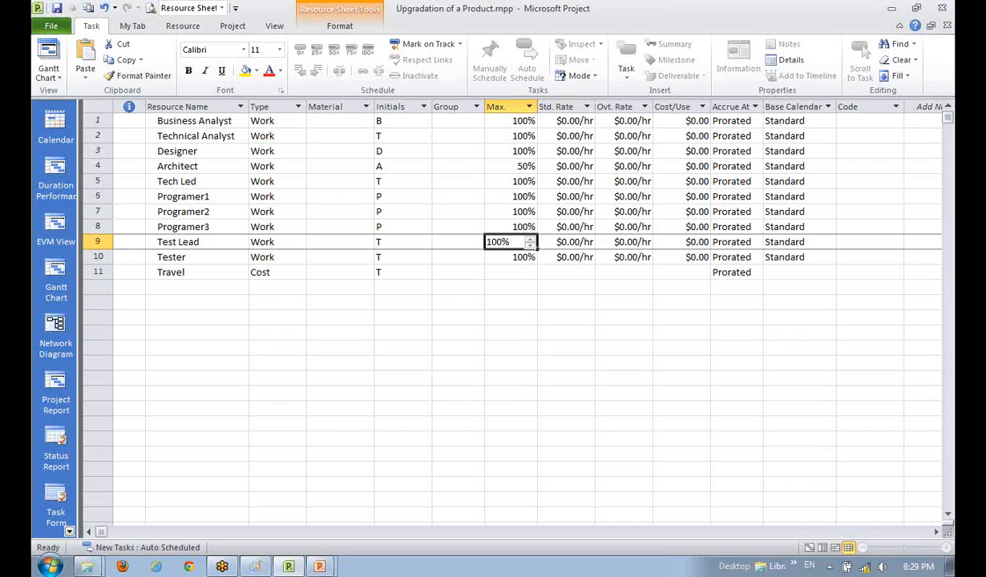
{"action": "key", "text": "Down"}
{"action": "key", "text": "Down"}
{"action": "key", "text": "Up"}
{"action": "key", "text": "Up"}
{"action": "key", "text": "Down"}
{"action": "key", "text": "Down"}
{"action": "key", "text": "Down"}
{"action": "key", "text": "Down"}
{"action": "key", "text": "Down"}
{"action": "key", "text": "Up"}
{"action": "key", "text": "Up"}
{"action": "key", "text": "Up"}
{"action": "key", "text": "Up"}
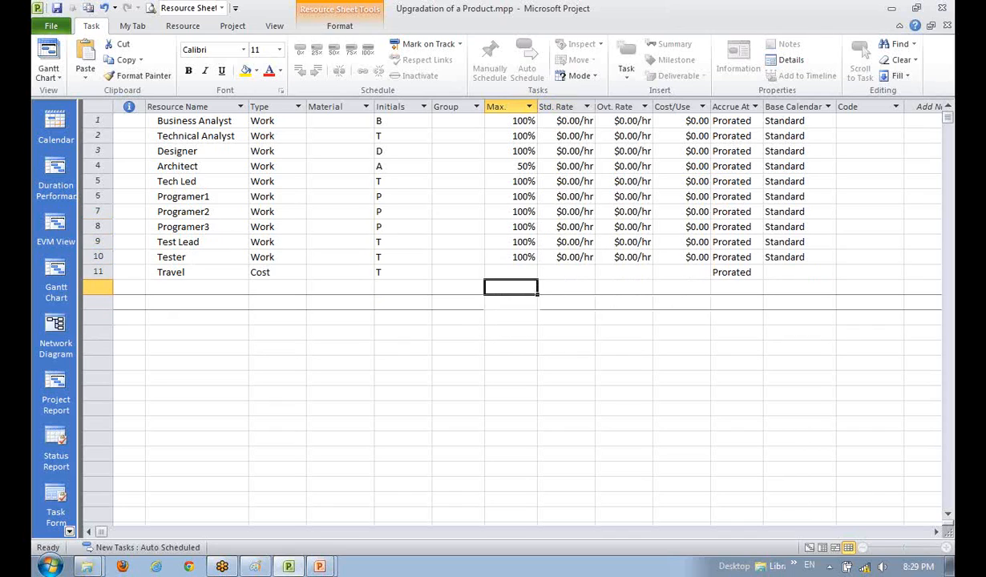
Examine the Travel resource's fields across its row and the Business Analyst's standard rate
{"action": "key", "text": "Right"}
{"action": "key", "text": "Down"}
{"action": "key", "text": "Left"}
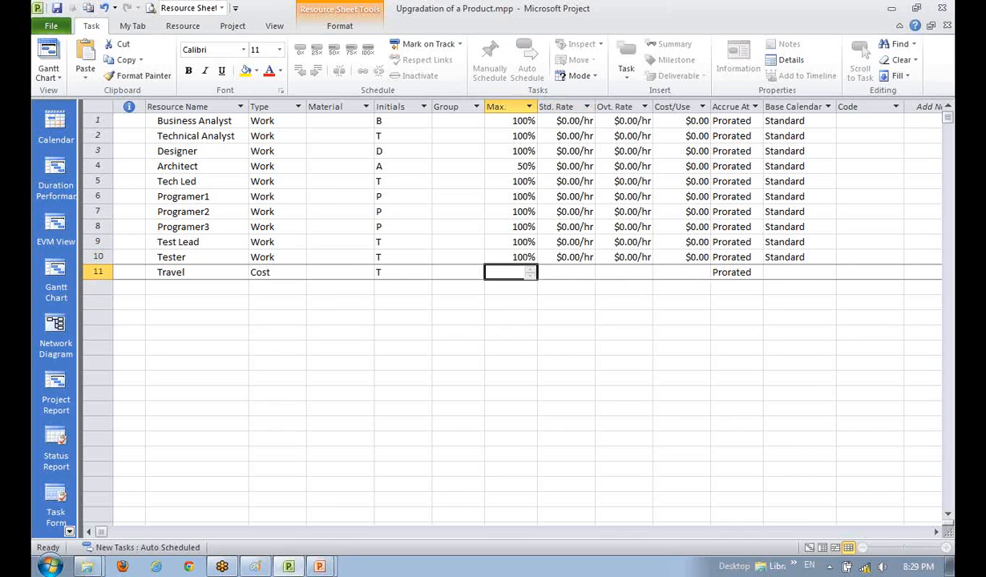
{"action": "key", "text": "Left"}
{"action": "key", "text": "Left"}
{"action": "key", "text": "Left"}
{"action": "key", "text": "Left"}
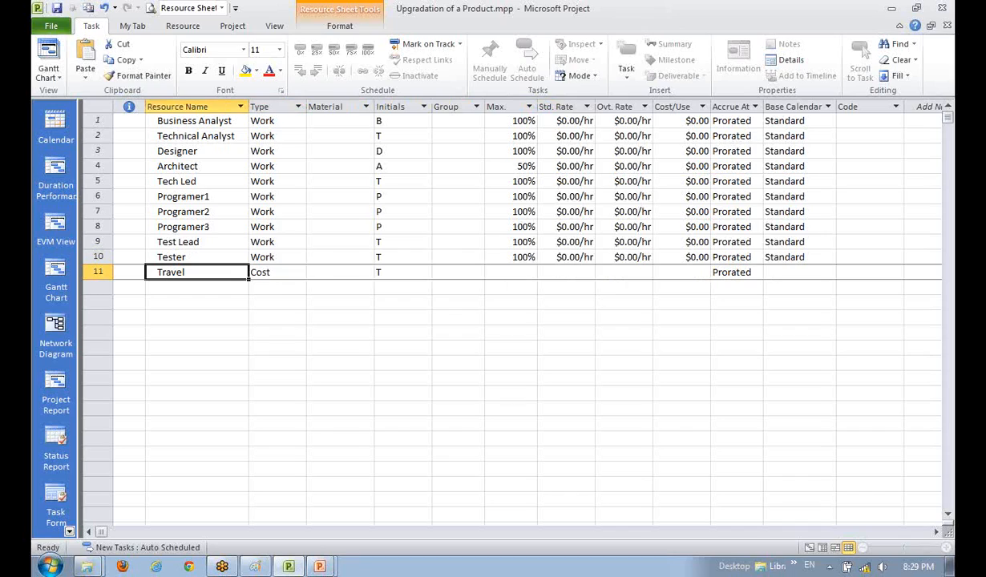
{"action": "key", "text": "Right"}
{"action": "key", "text": "Right"}
{"action": "key", "text": "Right"}
{"action": "key", "text": "Right"}
{"action": "key", "text": "Right"}
{"action": "key", "text": "Right"}
{"action": "key", "text": "Right"}
{"action": "key", "text": "Right"}
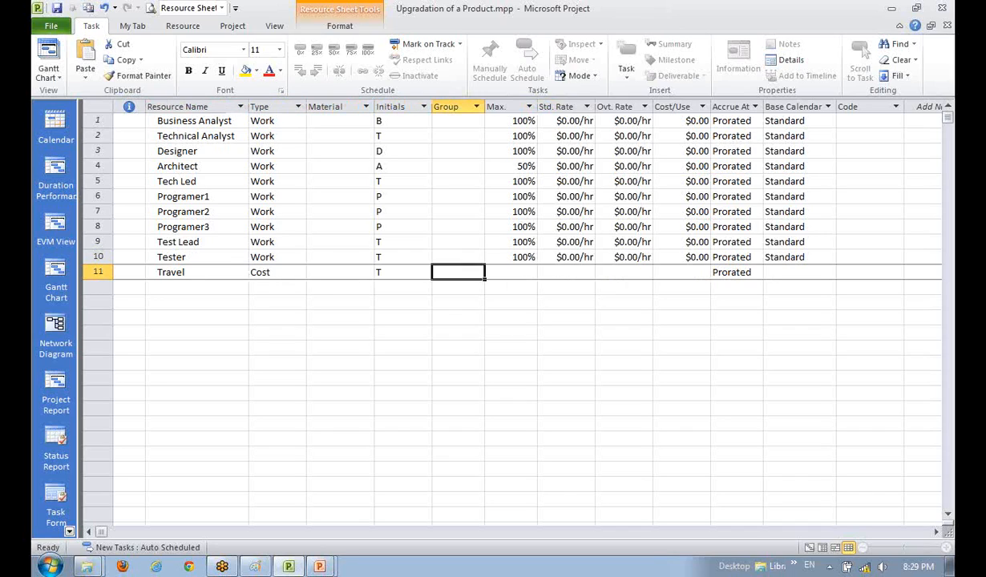
{"action": "key", "text": "Left"}
{"action": "key", "text": "Left"}
{"action": "key", "text": "Left"}
{"action": "key", "text": "Left"}
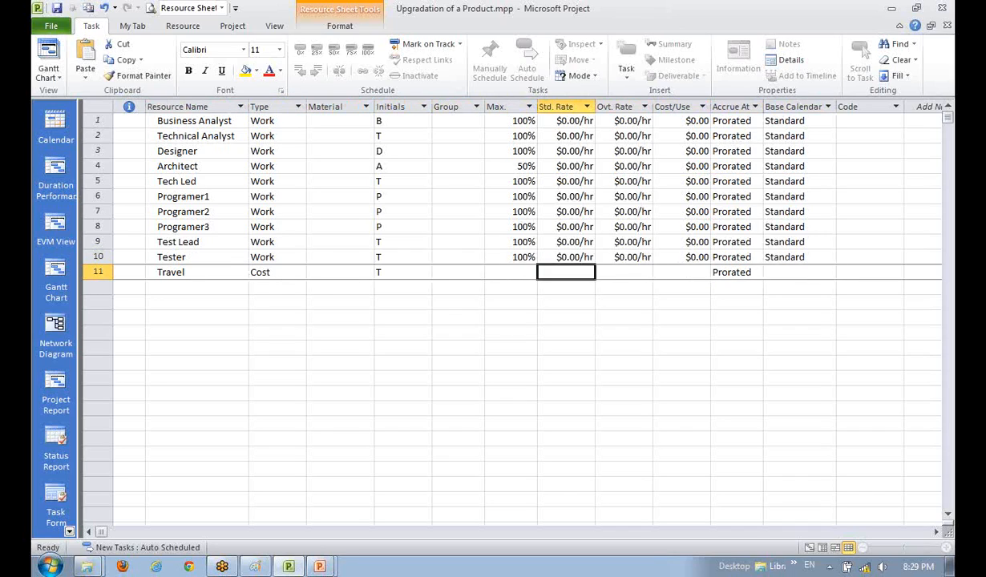
{"action": "key", "text": "Right"}
{"action": "key", "text": "Right"}
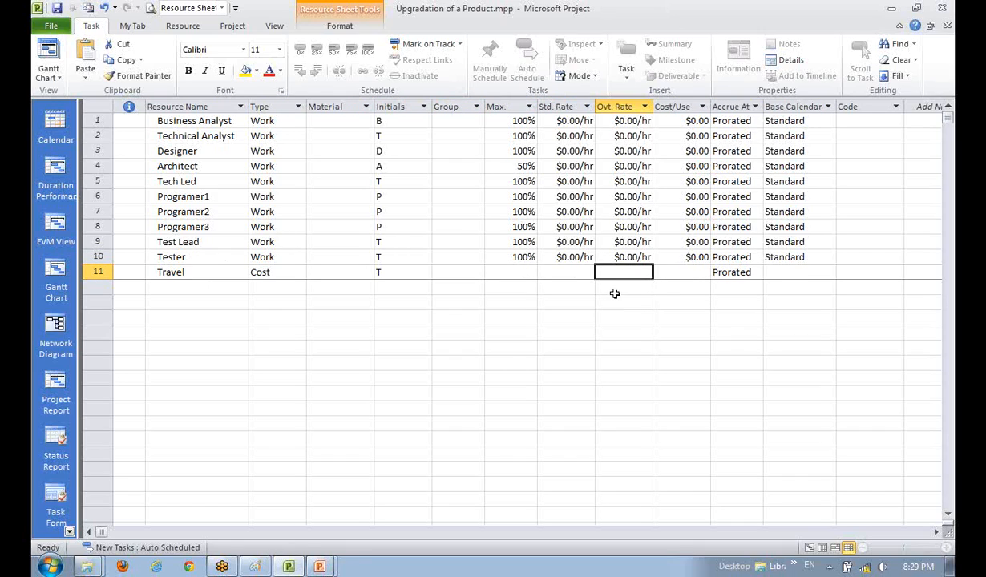
{"action": "left_click", "coordinate": [194, 124]}
{"action": "left_click", "coordinate": [559, 120]}
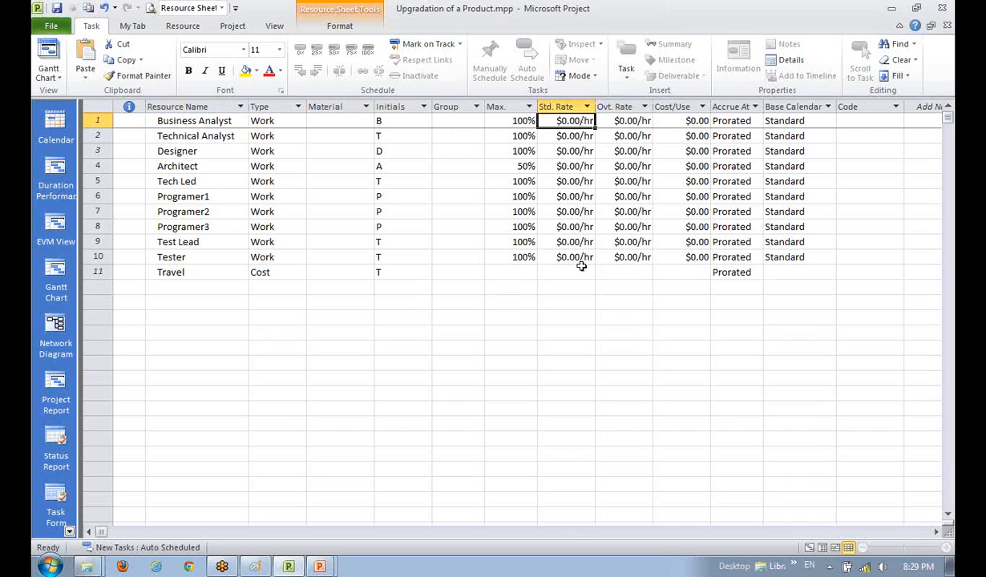
{"action": "left_click", "coordinate": [553, 318]}
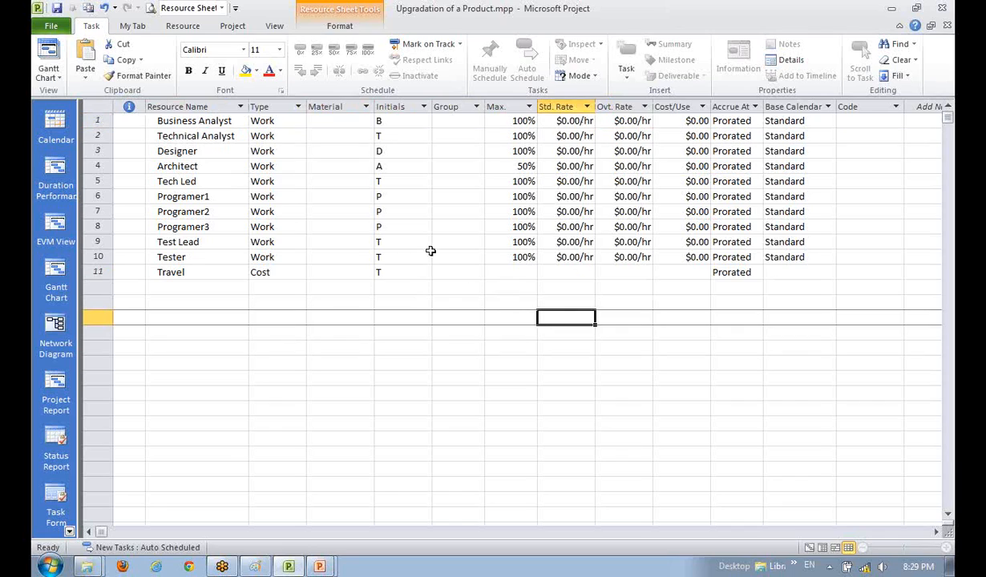
{"action": "left_click", "coordinate": [217, 119]}
{"action": "left_click", "coordinate": [619, 302]}
Add a Project Manager work resource in the empty row below Travel
{"action": "left_click", "coordinate": [178, 290]}
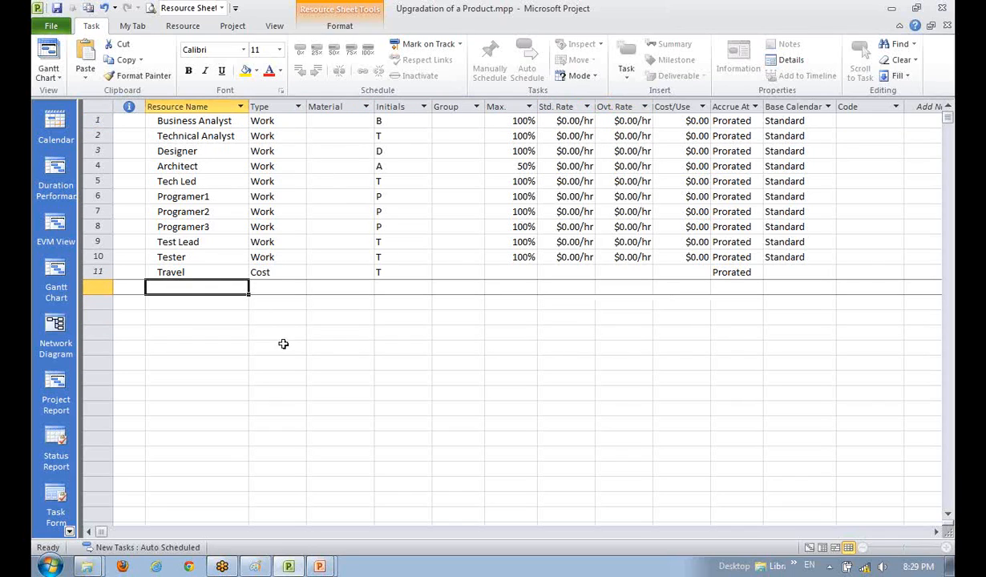
{"action": "type", "text": "Project "}
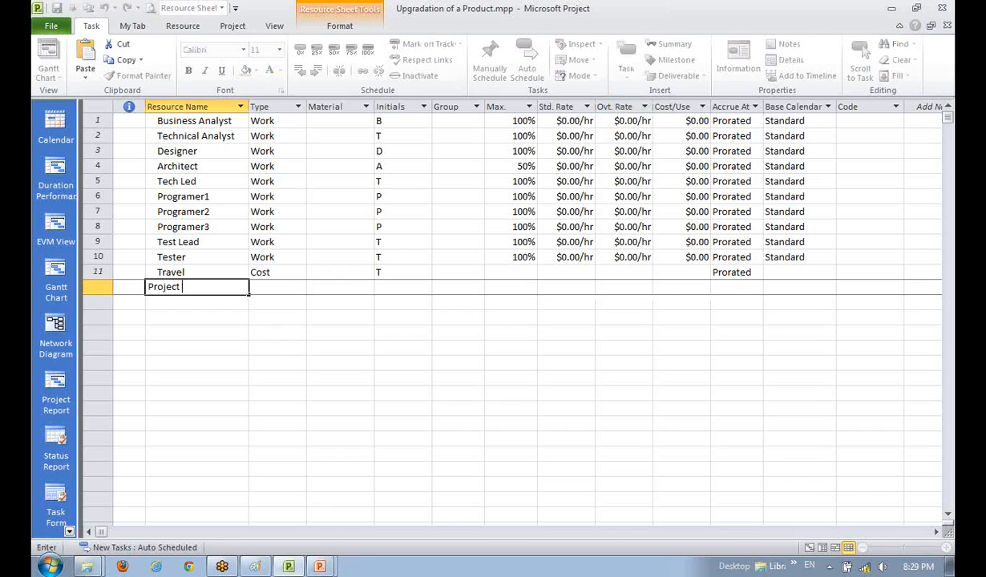
{"action": "type", "text": "Manager"}
{"action": "key", "text": "Tab"}
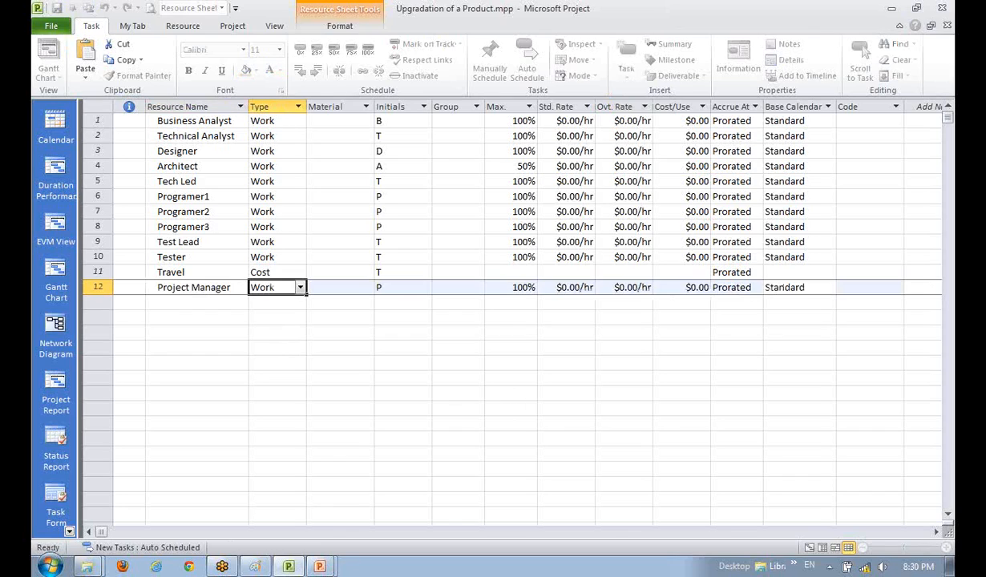
Set the Project Manager's maximum units to 50%
{"action": "key", "text": "Tab"}
{"action": "key", "text": "Tab"}
{"action": "key", "text": "Tab"}
{"action": "key", "text": "Tab"}
{"action": "key", "text": "Tab"}
{"action": "key", "text": "Tab"}
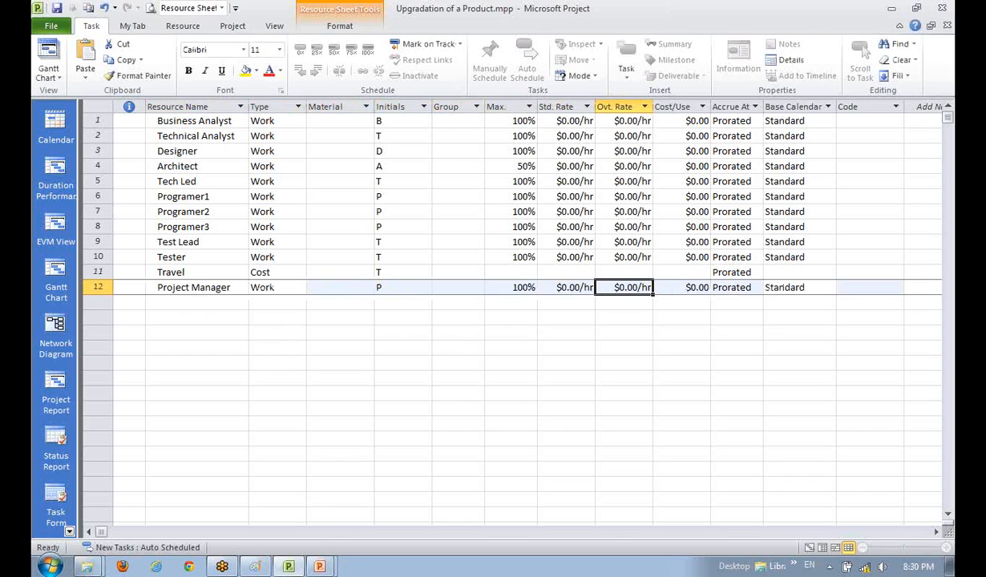
{"action": "key", "text": "shift+Tab"}
{"action": "key", "text": "shift+Tab"}
{"action": "key", "text": "Tab"}
{"action": "key", "text": "shift+Tab"}
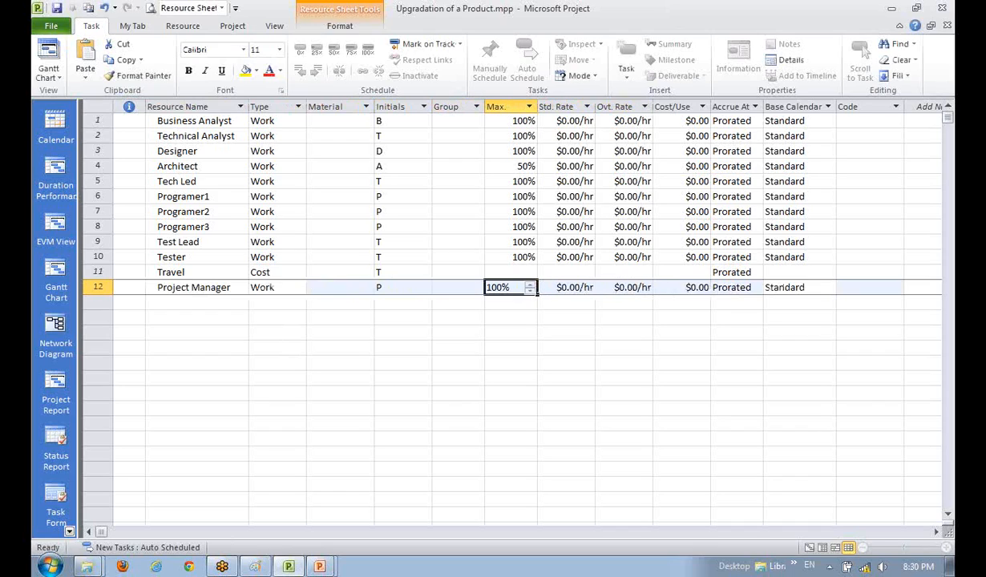
{"action": "type", "text": "50"}
{"action": "key", "text": "Return"}
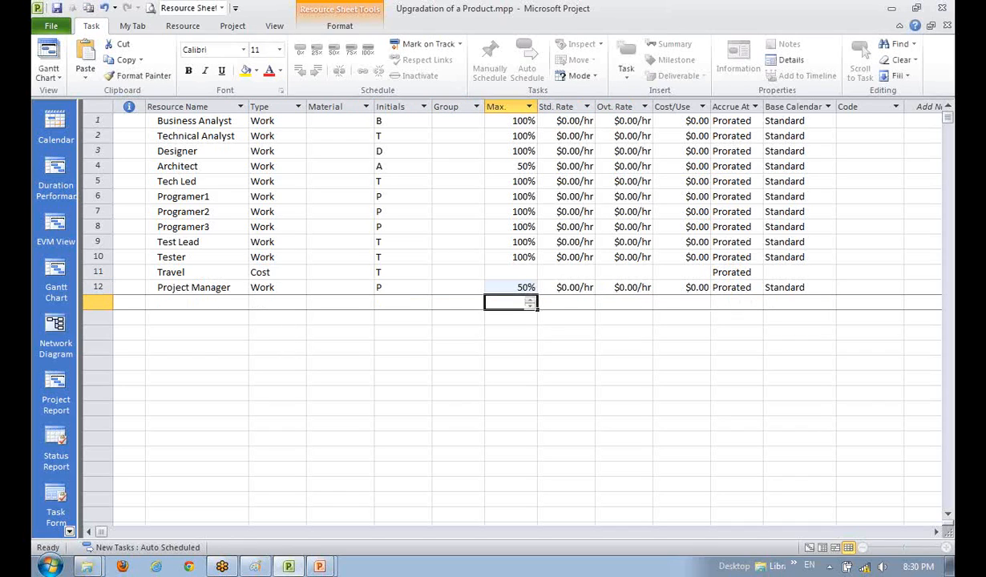
Examine the Project Manager's maximum units, standard and overtime rates, cost per use and accrual method
{"action": "key", "text": "Up"}
{"action": "key", "text": "Tab"}
{"action": "key", "text": "Tab"}
{"action": "key", "text": "Tab"}
{"action": "key", "text": "shift+Tab"}
{"action": "key", "text": "shift+Tab"}
{"action": "key", "text": "shift+Tab"}
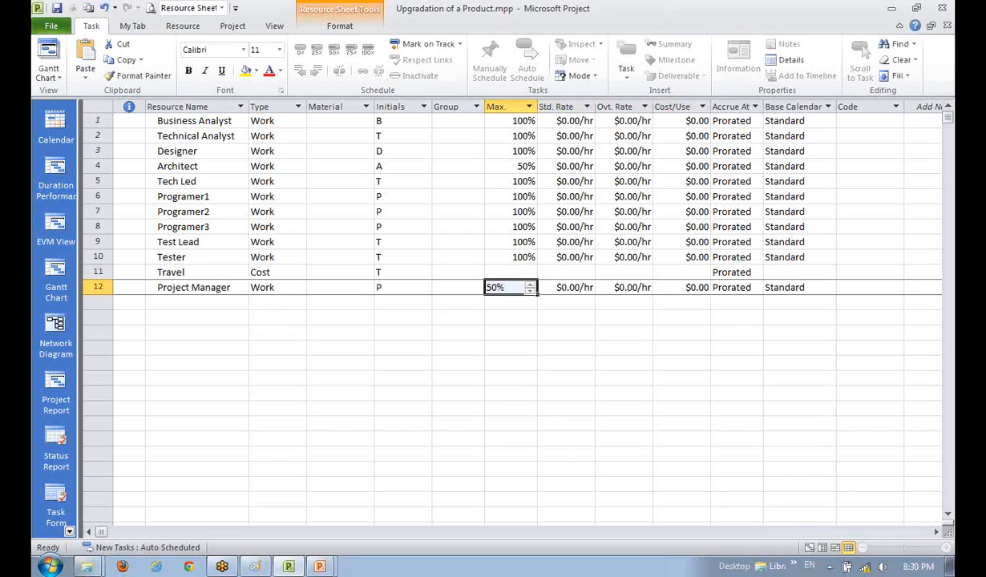
{"action": "key", "text": "Tab"}
{"action": "key", "text": "Tab"}
{"action": "key", "text": "shift+Tab"}
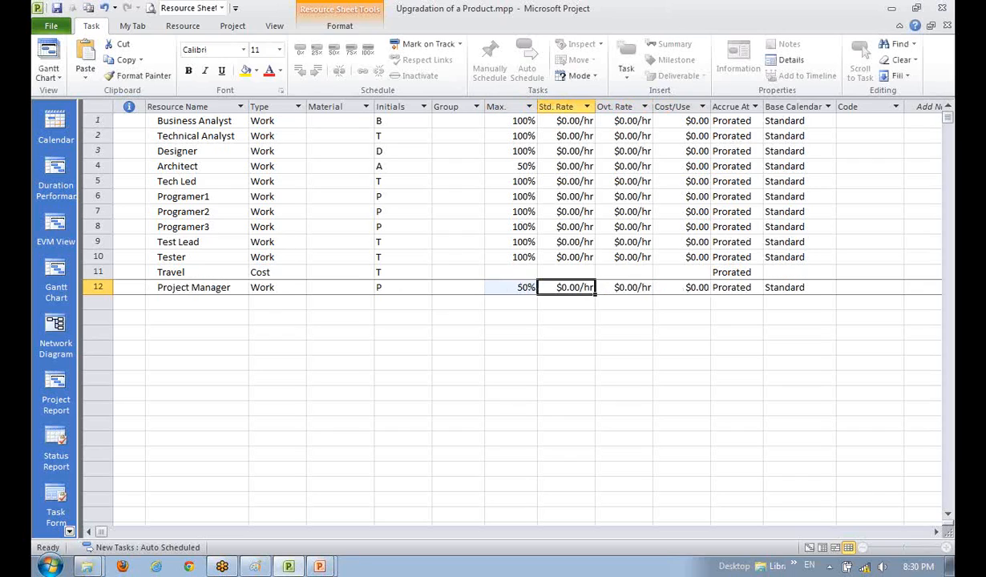
{"action": "key", "text": "Tab"}
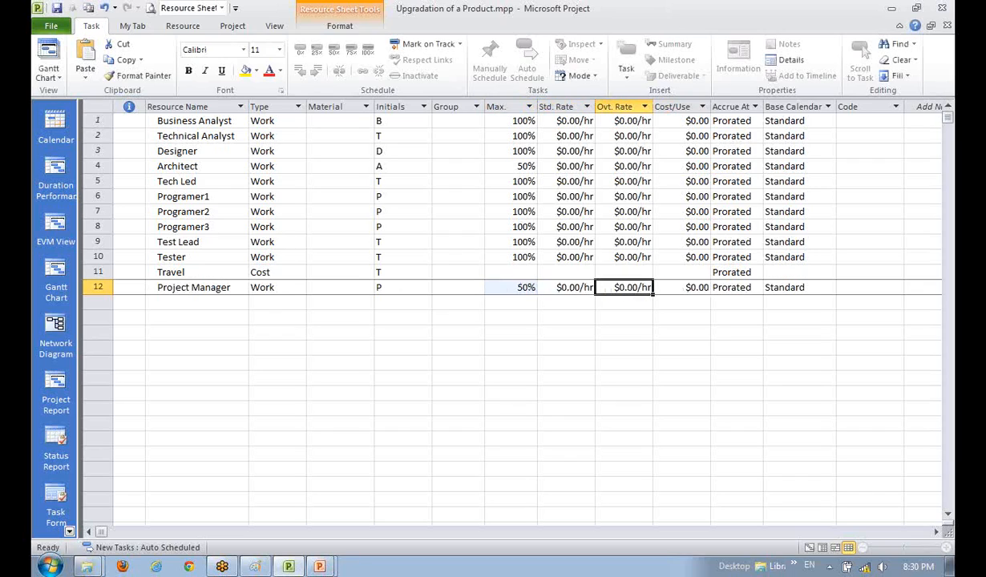
{"action": "key", "text": "shift+Tab"}
{"action": "key", "text": "shift+Tab"}
{"action": "key", "text": "Tab"}
{"action": "key", "text": "Tab"}
{"action": "key", "text": "Tab"}
{"action": "key", "text": "Tab"}
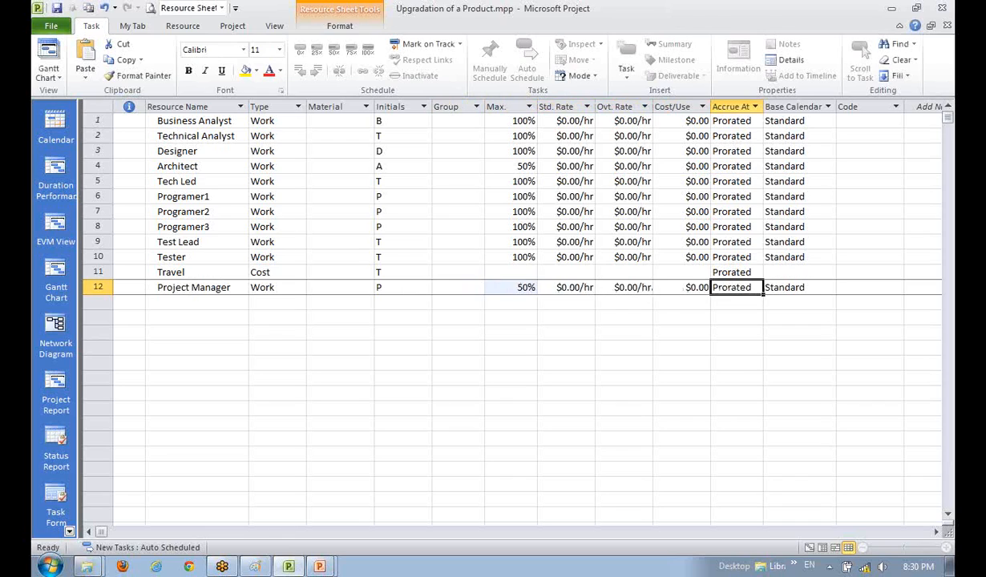
Review the overtime rates from the Project Manager up to the top rows, ending at the Business Analyst's standard rate
{"action": "key", "text": "shift+Tab"}
{"action": "key", "text": "Left"}
{"action": "key", "text": "Up"}
{"action": "key", "text": "Up"}
{"action": "key", "text": "Up"}
{"action": "key", "text": "Up"}
{"action": "key", "text": "Up"}
{"action": "key", "text": "Up"}
{"action": "key", "text": "Up"}
{"action": "key", "text": "Up"}
{"action": "key", "text": "Up"}
{"action": "key", "text": "Up"}
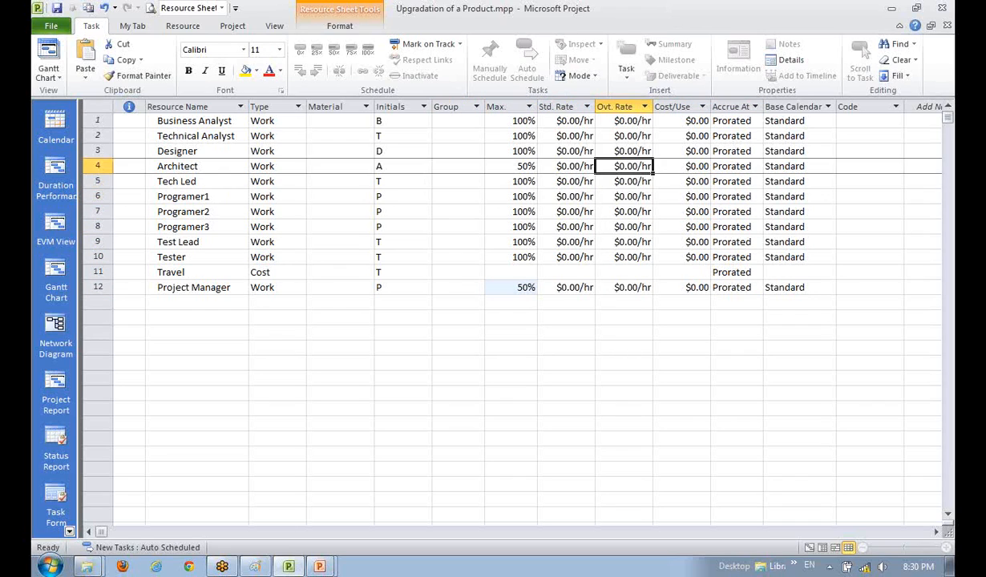
{"action": "key", "text": "Up"}
{"action": "key", "text": "Left"}
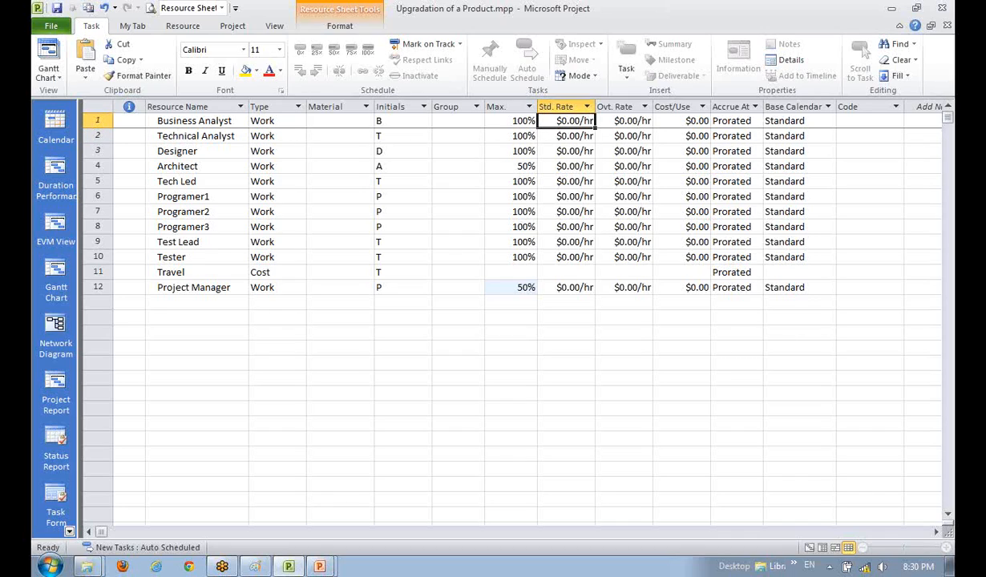
Examine the standard rates of the Business Analyst, Technical Analyst, Designer and Architect
{"action": "key", "text": "Down"}
{"action": "key", "text": "Down"}
{"action": "key", "text": "Up"}
{"action": "key", "text": "Up"}
{"action": "key", "text": "Down"}
{"action": "key", "text": "Down"}
{"action": "key", "text": "Down"}
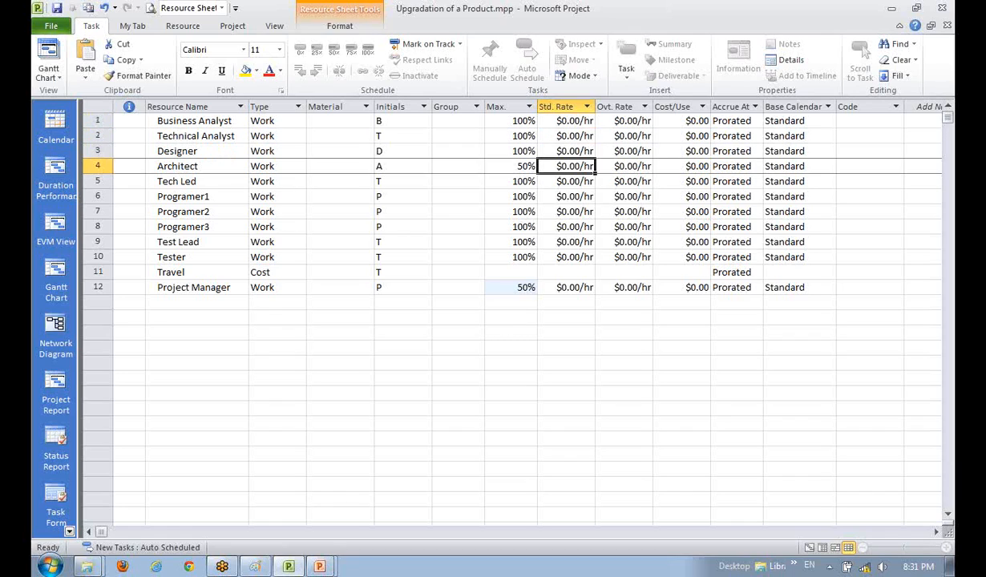
{"action": "key", "text": "Up"}
{"action": "key", "text": "Up"}
{"action": "key", "text": "Down"}
{"action": "key", "text": "Up"}
{"action": "key", "text": "Up"}
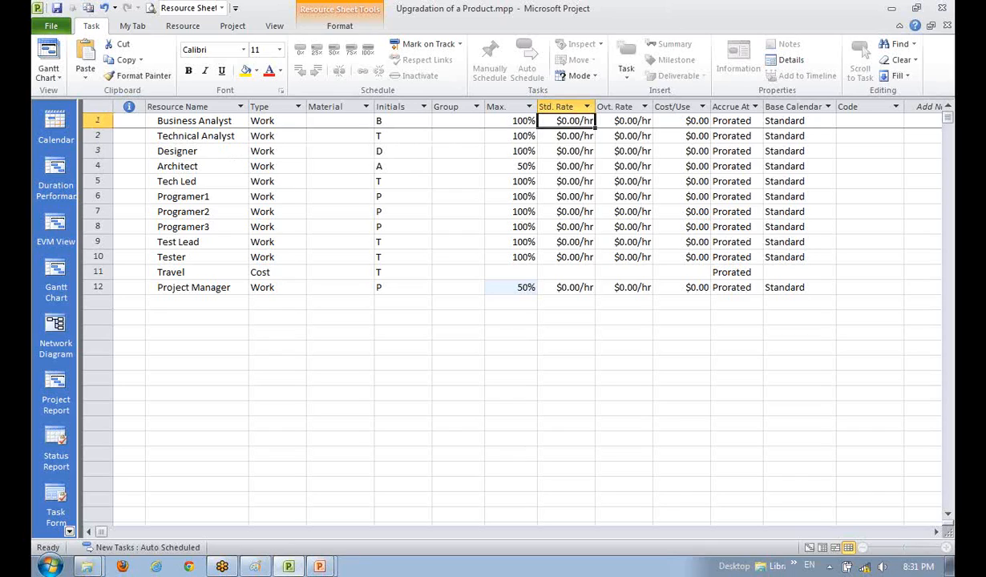
{"action": "key", "text": "Down"}
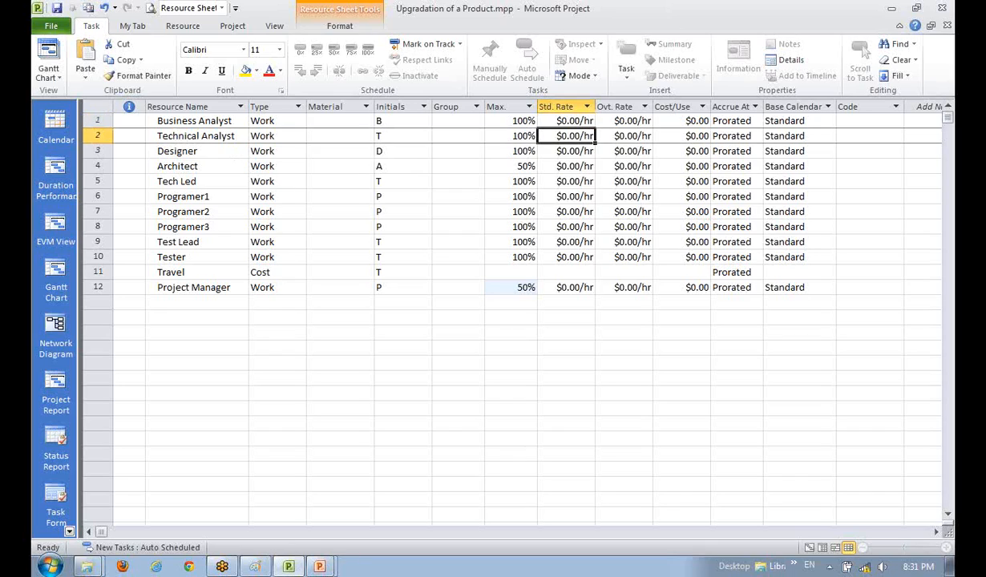
{"action": "key", "text": "Up"}
{"action": "key", "text": "Down"}
{"action": "key", "text": "Up"}
{"action": "key", "text": "Down"}
{"action": "key", "text": "Up"}
{"action": "key", "text": "Down"}
{"action": "key", "text": "Down"}
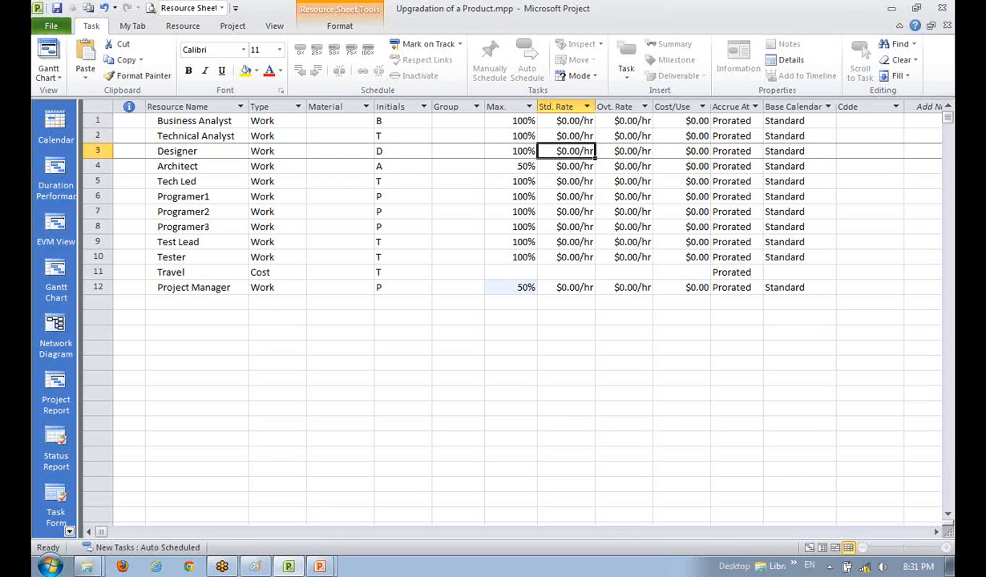
{"action": "key", "text": "Down"}
{"action": "key", "text": "Up"}
{"action": "key", "text": "Up"}
{"action": "key", "text": "Up"}
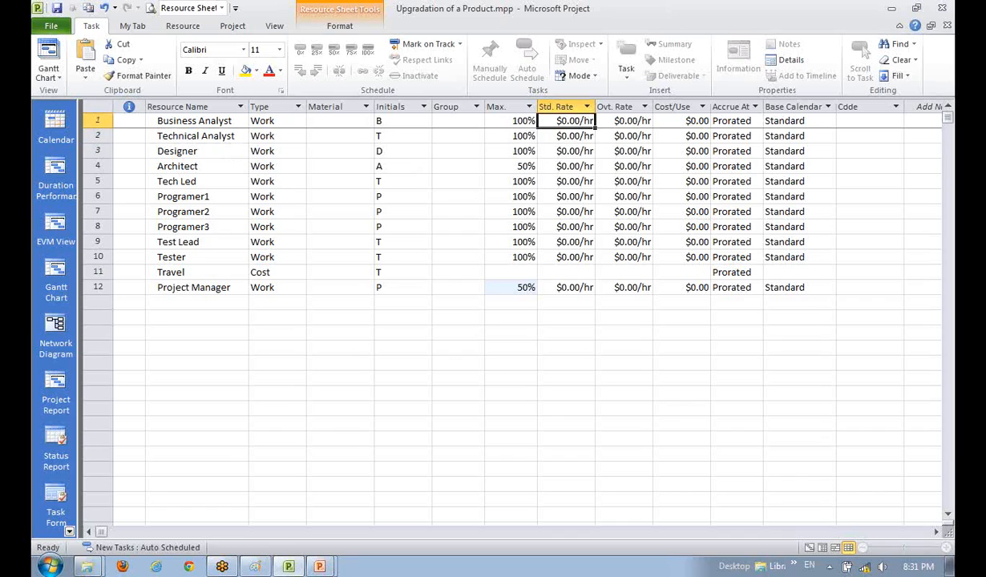
{"action": "key", "text": "Down"}
{"action": "key", "text": "Up"}
{"action": "type", "text": "70"}
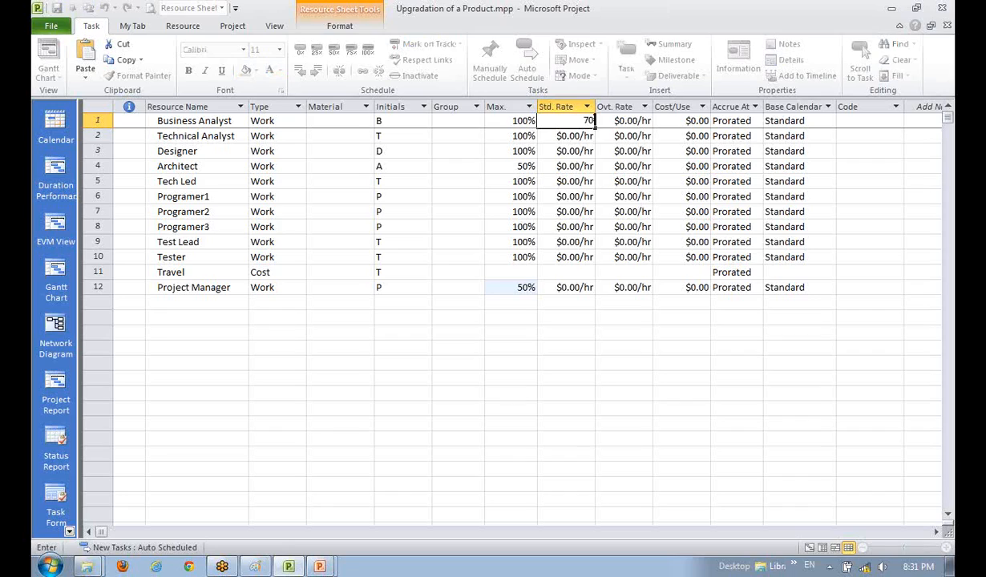
{"action": "key", "text": "BackSpace"}
{"action": "key", "text": "BackSpace"}
Set the standard rates of the Business Analyst and the Technical Analyst to $80.00/hr each
{"action": "type", "text": "80"}
{"action": "key", "text": "Return"}
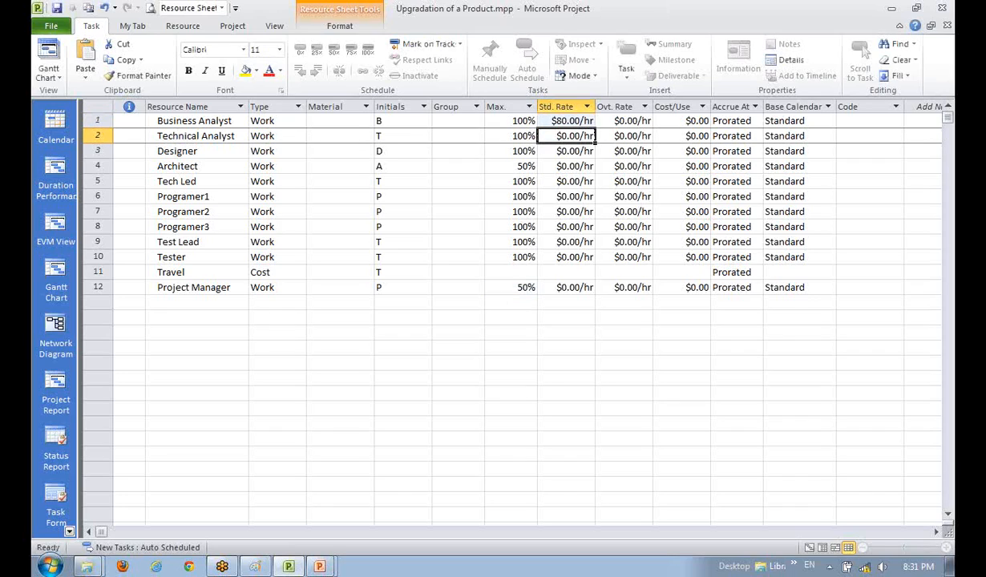
{"action": "type", "text": "80"}
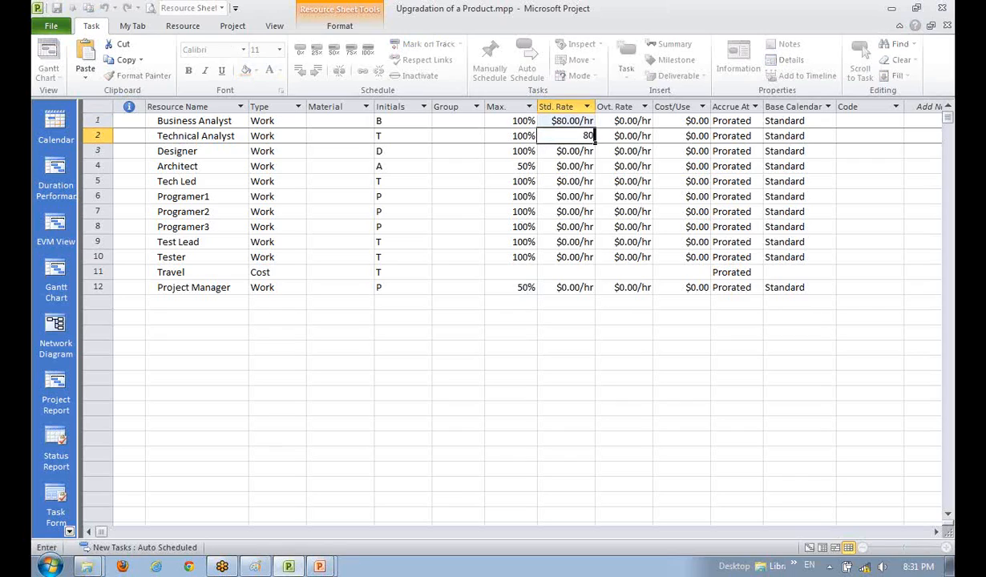
{"action": "key", "text": "Return"}
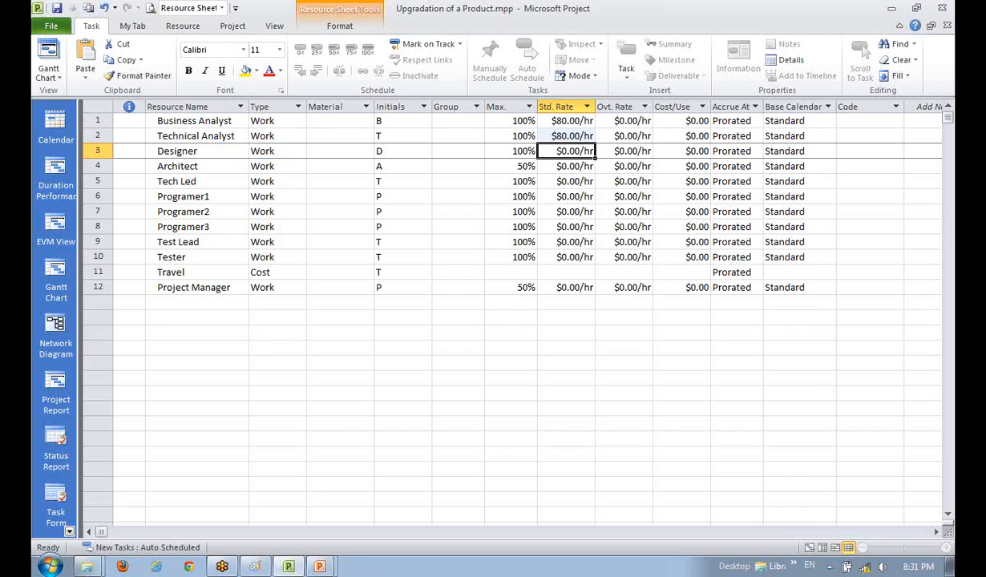
Set the Designer's standard rate to $25.00/hr and the Architect's to $100.00/hr
{"action": "type", "text": "25"}
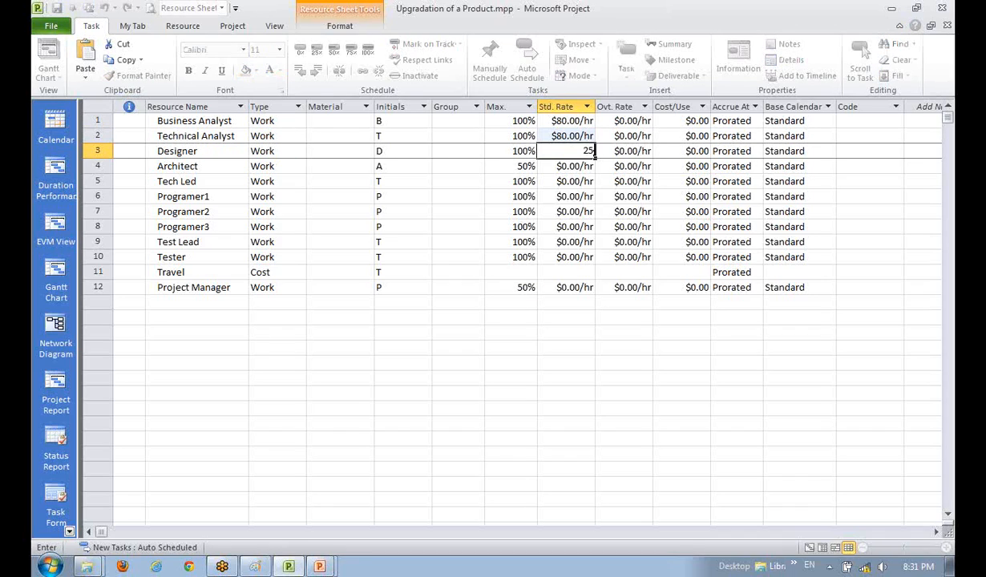
{"action": "key", "text": "Return"}
{"action": "key", "text": "Up"}
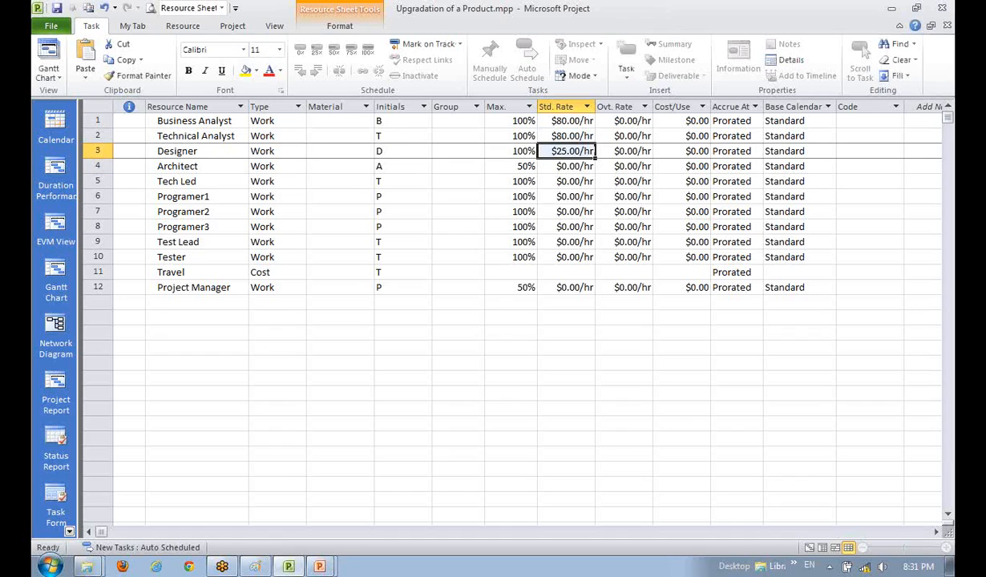
{"action": "key", "text": "Down"}
{"action": "key", "text": "Up"}
{"action": "key", "text": "Up"}
{"action": "key", "text": "Down"}
{"action": "key", "text": "Down"}
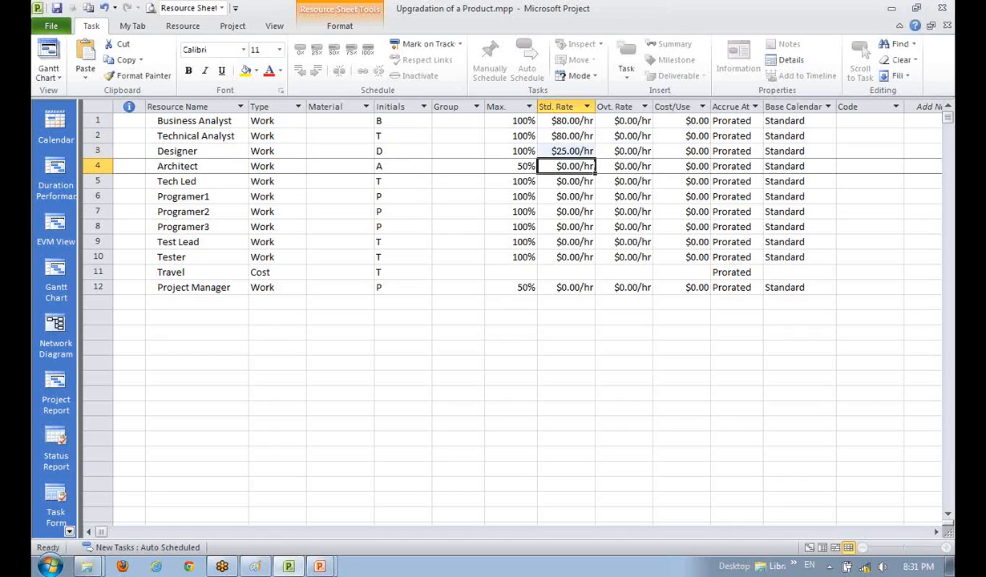
{"action": "left_click", "coordinate": [570, 152]}
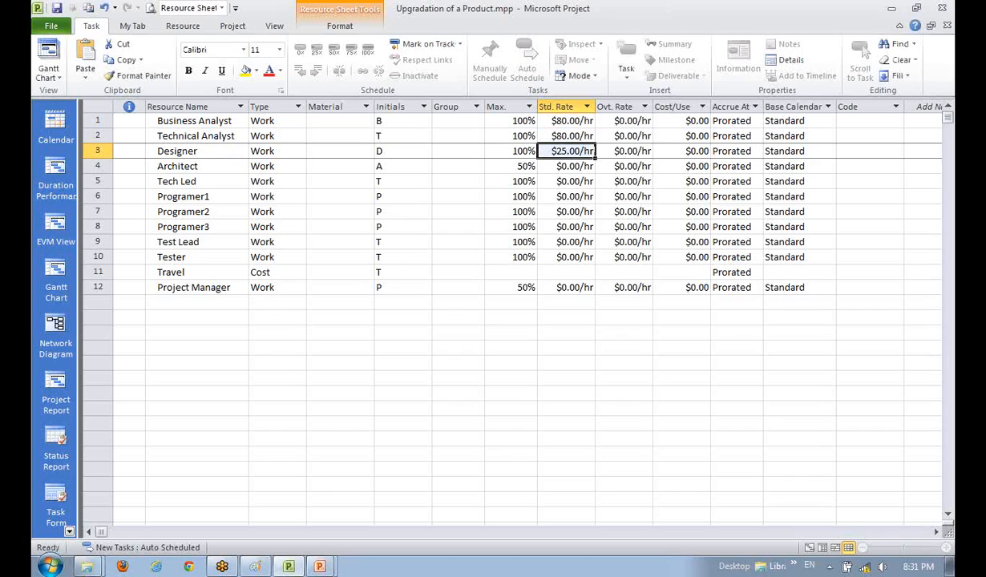
{"action": "key", "text": "Down"}
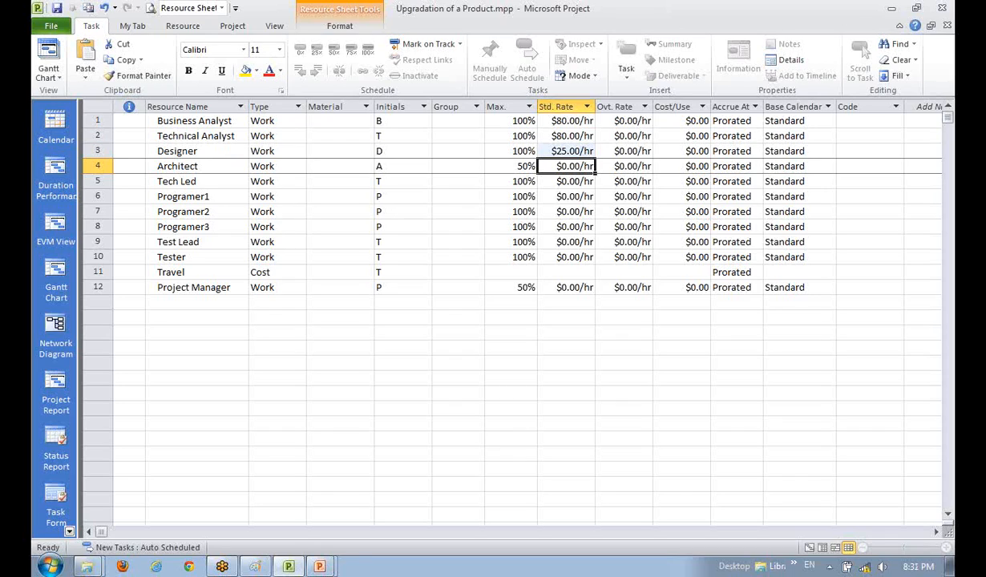
{"action": "type", "text": "100"}
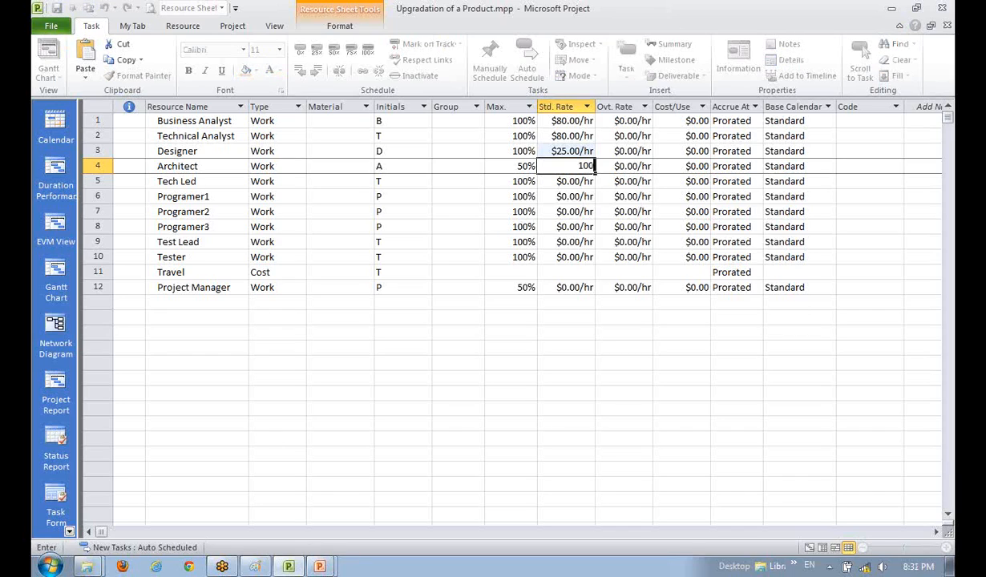
{"action": "key", "text": "Return"}
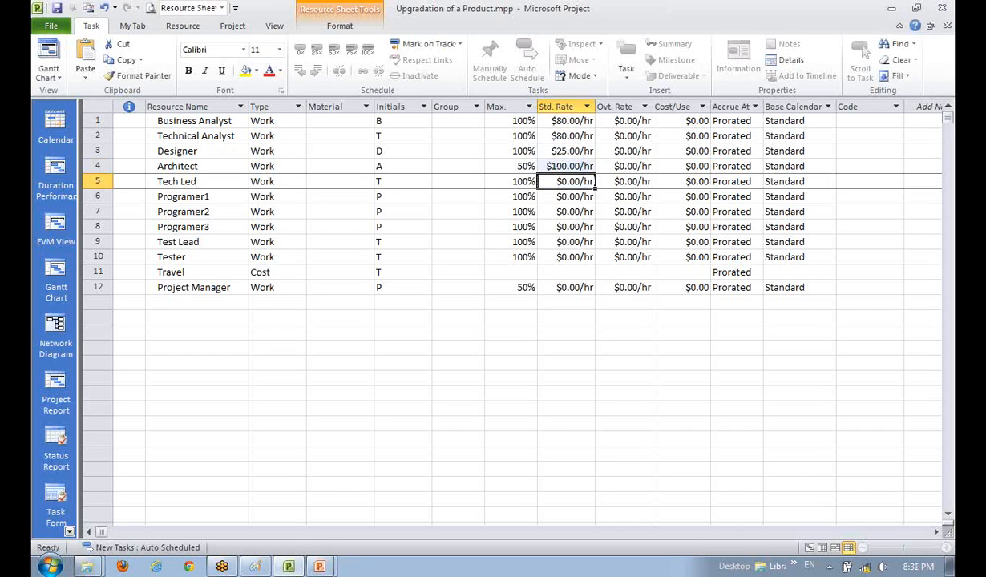
Set the Tech Led's standard rate to $25.00/hr
{"action": "key", "text": "Down"}
{"action": "key", "text": "Down"}
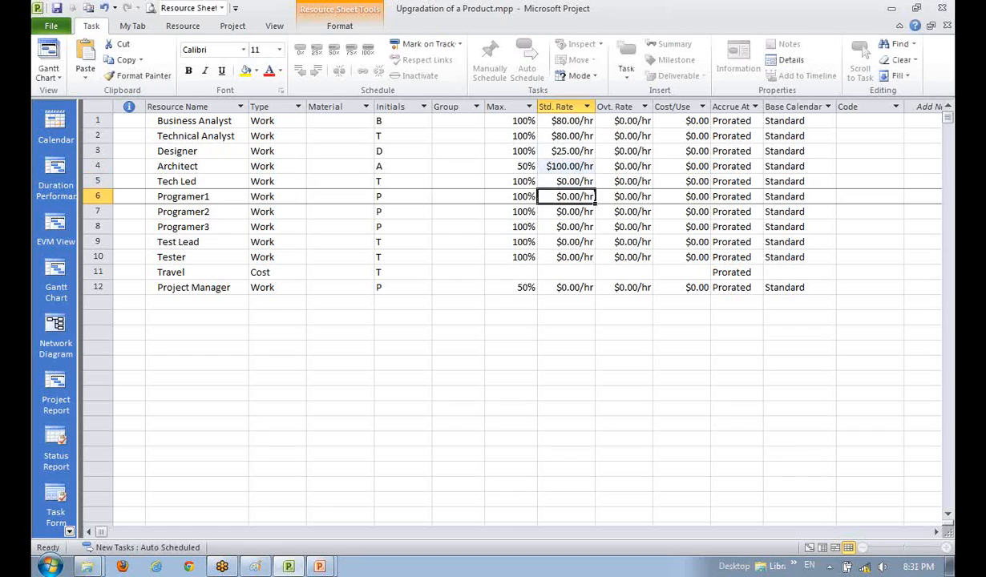
{"action": "key", "text": "Up"}
{"action": "key", "text": "Up"}
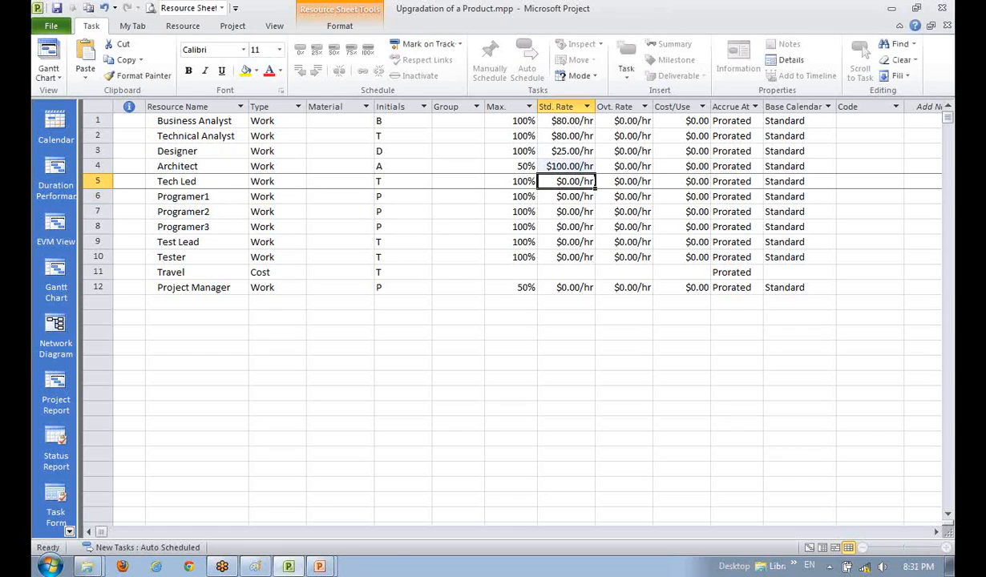
{"action": "type", "text": "2"}
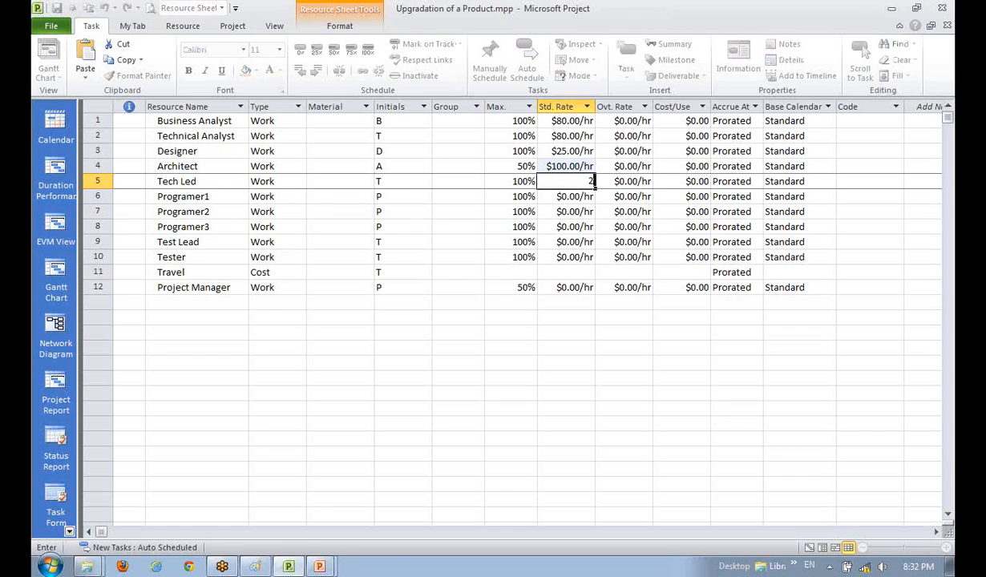
{"action": "type", "text": "5"}
{"action": "key", "text": "Return"}
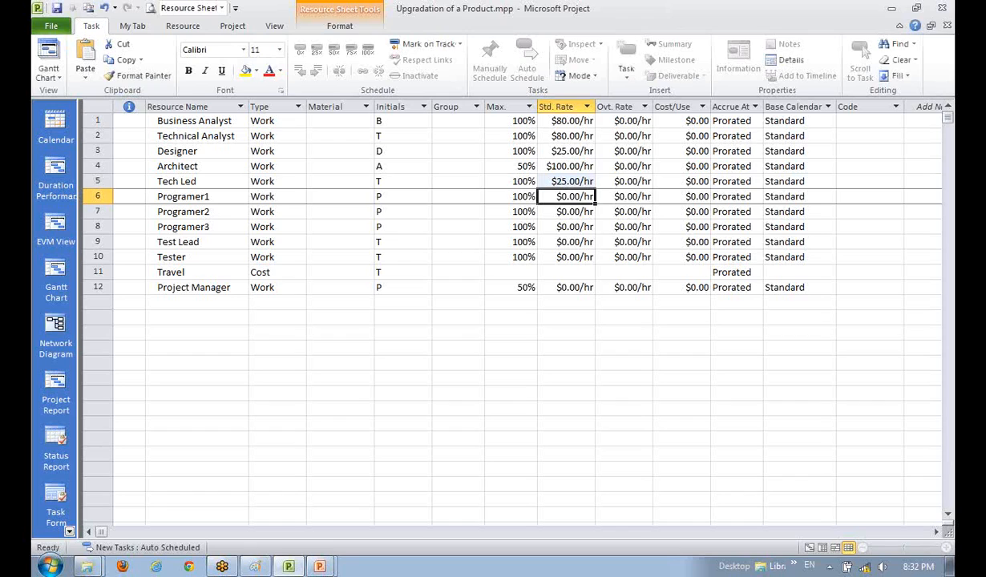
Set the standard rates of Programer1, Programer2 and Programer3 to $22.00/hr each
{"action": "type", "text": "22"}
{"action": "key", "text": "Return"}
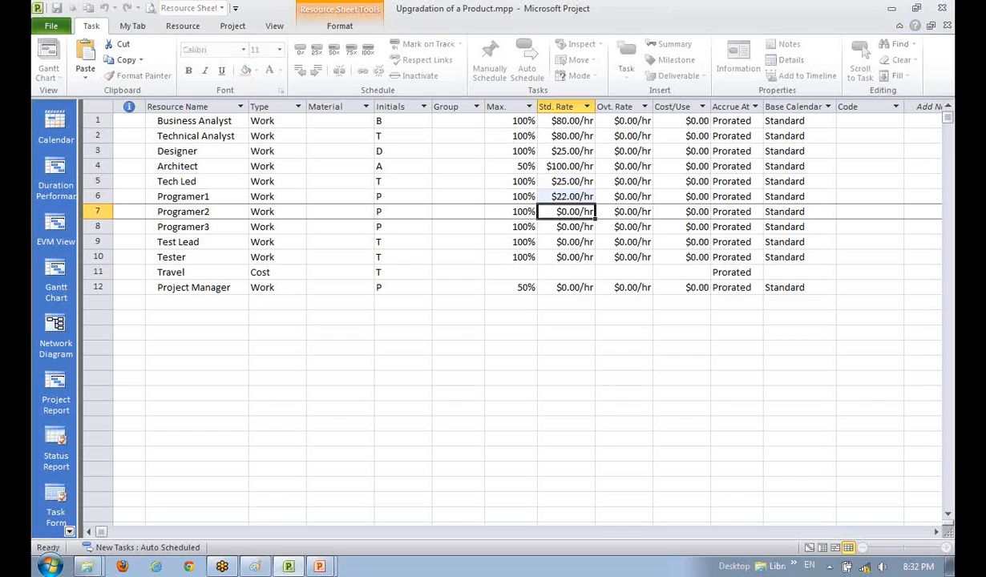
{"action": "type", "text": "22"}
{"action": "key", "text": "Return"}
{"action": "type", "text": "22"}
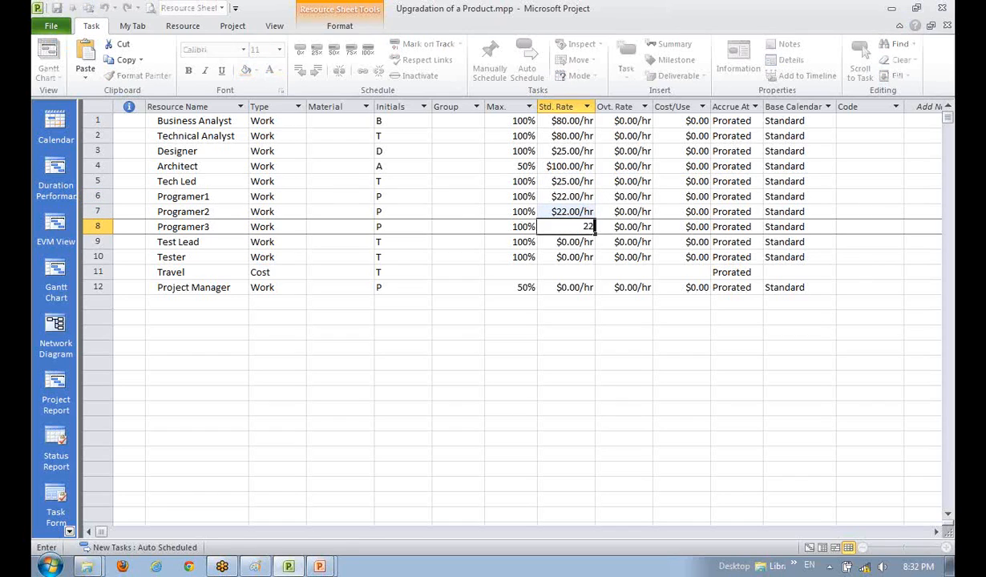
{"action": "key", "text": "Return"}
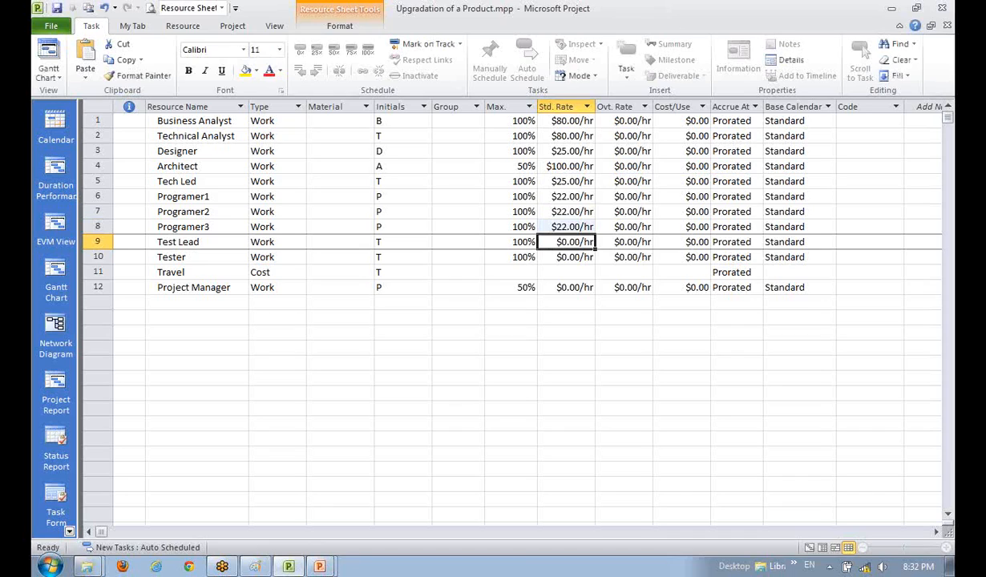
Set the Test Lead's standard rate to $25.00/hr and the Tester's to $20.00/hr
{"action": "type", "text": "25"}
{"action": "key", "text": "Return"}
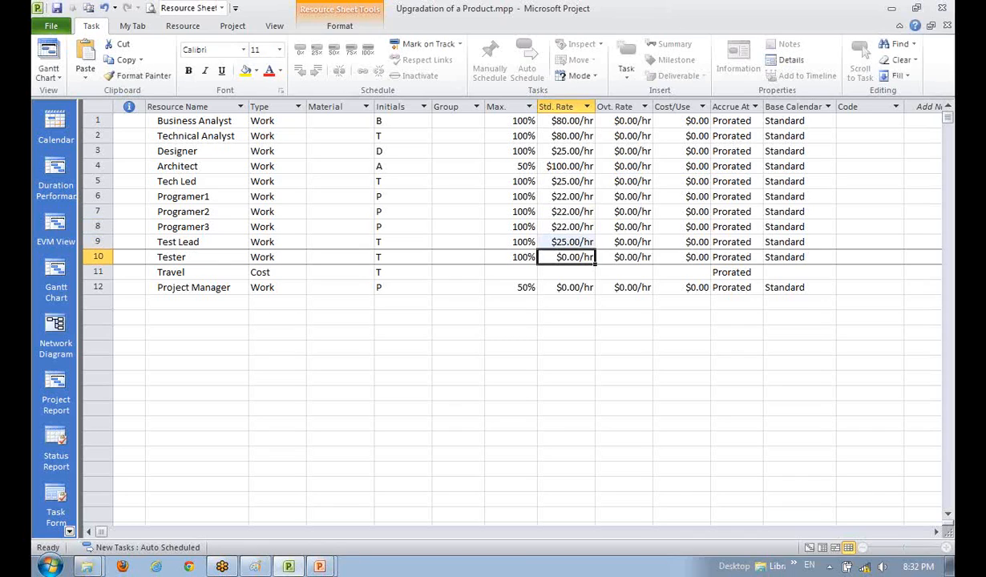
{"action": "type", "text": "20"}
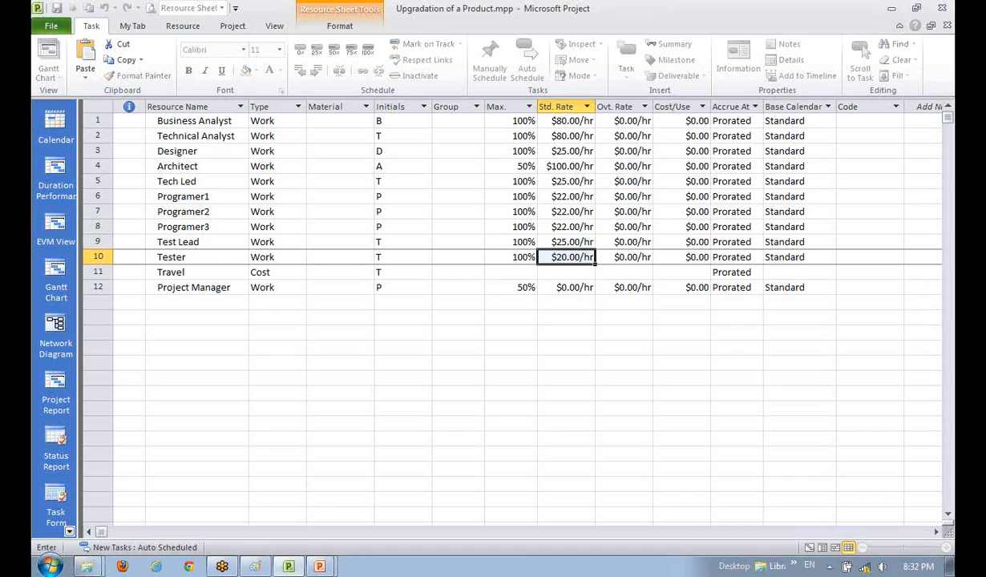
{"action": "key", "text": "Return"}
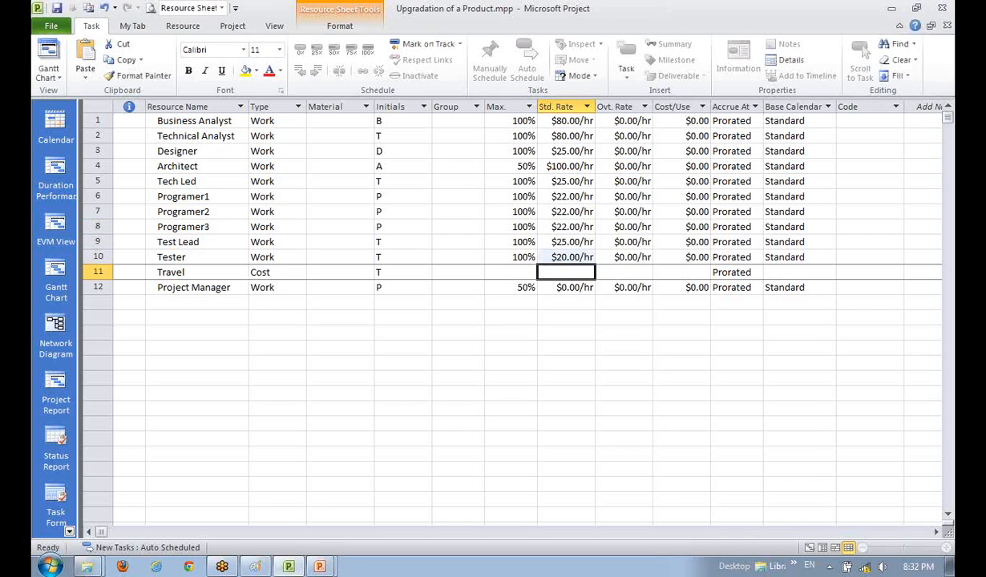
Set the Project Manager's standard rate to $30.00/hr, leaving the Travel cost resource without a rate
{"action": "key", "text": "Down"}
{"action": "key", "text": "Down"}
{"action": "key", "text": "Up"}
{"action": "key", "text": "Up"}
{"action": "key", "text": "Down"}
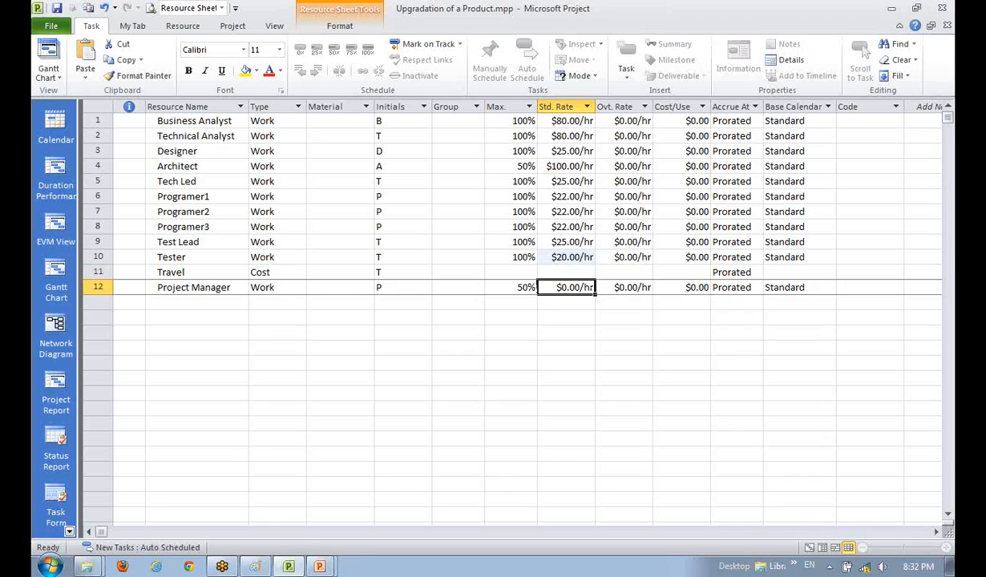
{"action": "type", "text": "30"}
{"action": "key", "text": "Return"}
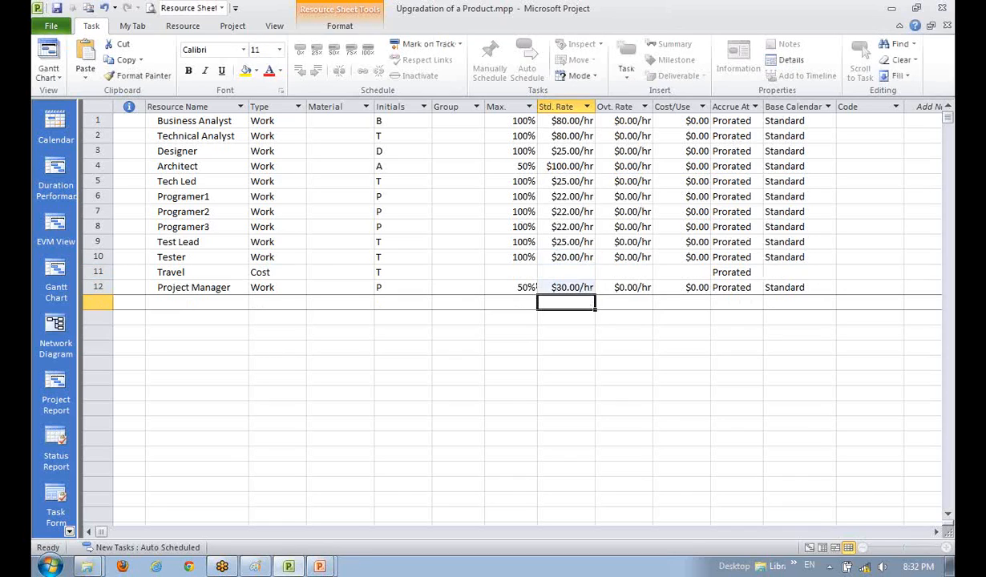
Review the standard rates of all resources from the Project Manager up to the Business Analyst
{"action": "key", "text": "Up"}
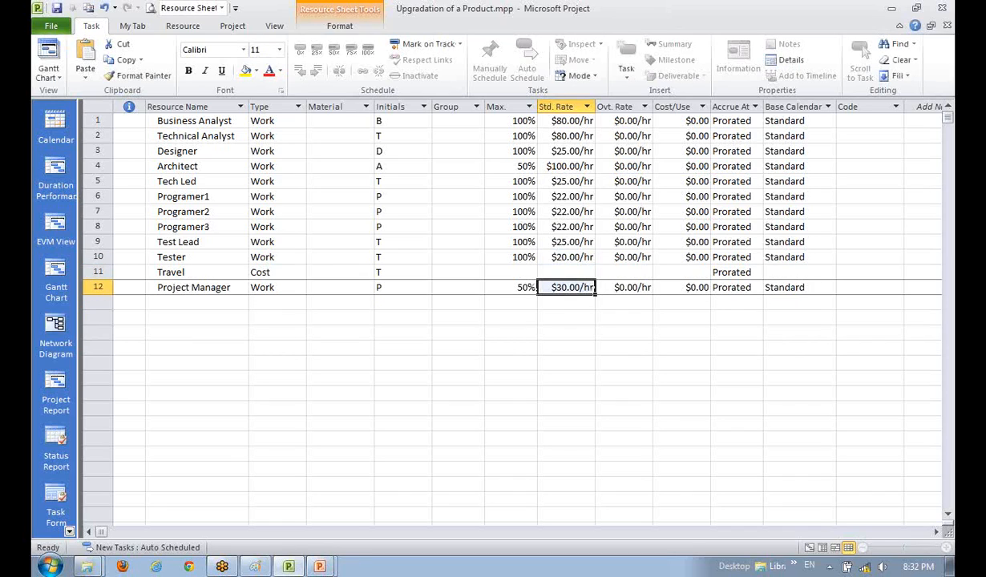
{"action": "key", "text": "Down"}
{"action": "key", "text": "Up"}
{"action": "key", "text": "Down"}
{"action": "key", "text": "Up"}
{"action": "key", "text": "Down"}
{"action": "key", "text": "Up"}
{"action": "key", "text": "Up"}
{"action": "key", "text": "Up"}
{"action": "key", "text": "Up"}
{"action": "key", "text": "Up"}
{"action": "key", "text": "Up"}
{"action": "key", "text": "Up"}
{"action": "key", "text": "Up"}
{"action": "key", "text": "Up"}
{"action": "key", "text": "Up"}
{"action": "key", "text": "Up"}
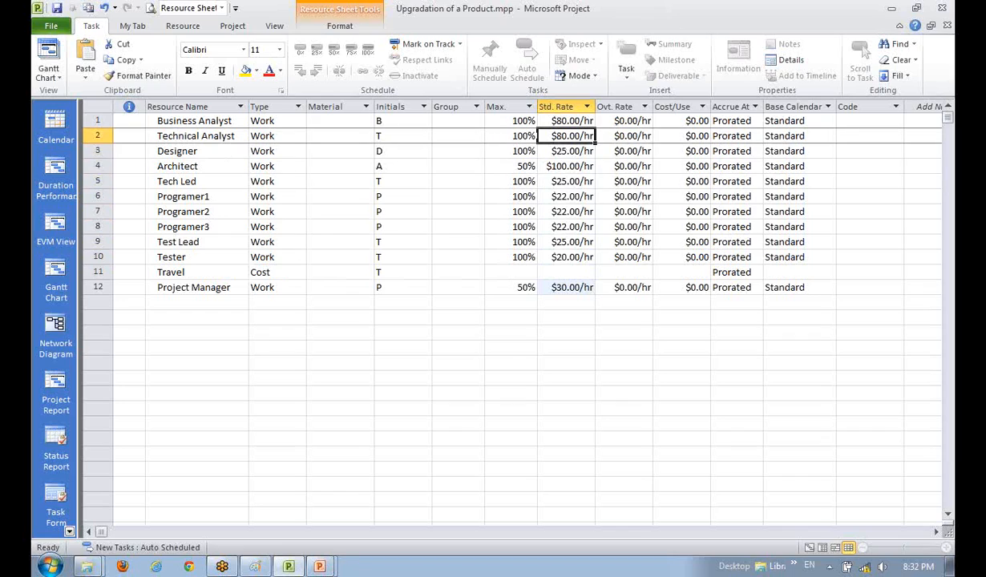
{"action": "key", "text": "Up"}
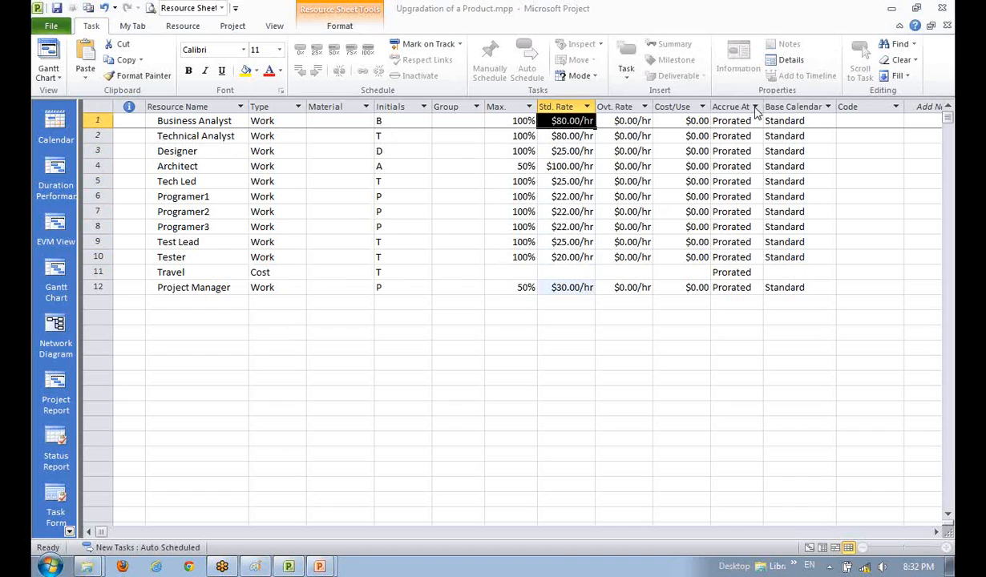
Examine the accrual options available for the Business Analyst's cost
{"action": "left_click", "coordinate": [755, 106]}
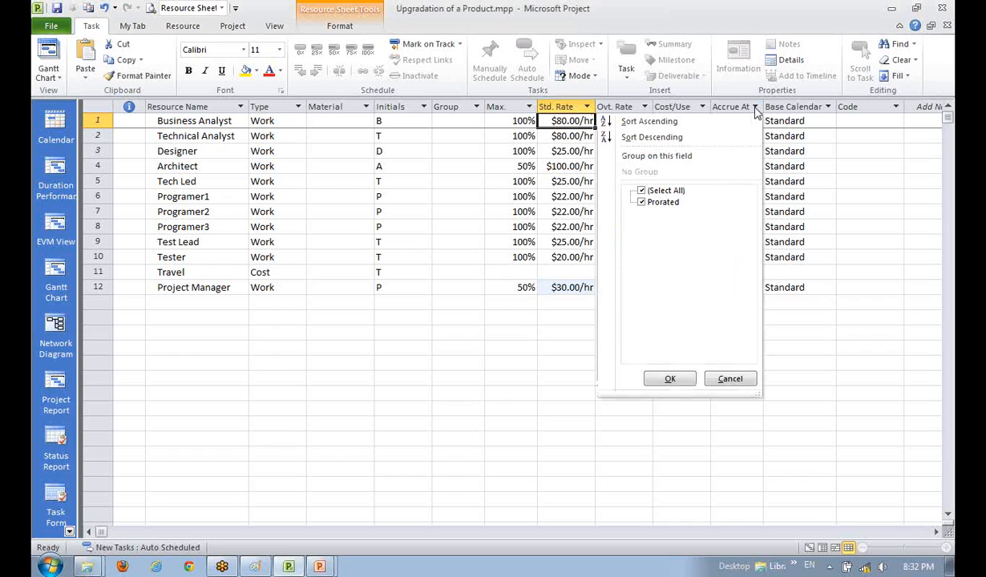
{"action": "key", "text": "Escape"}
{"action": "left_click", "coordinate": [724, 181]}
{"action": "left_click", "coordinate": [753, 121]}
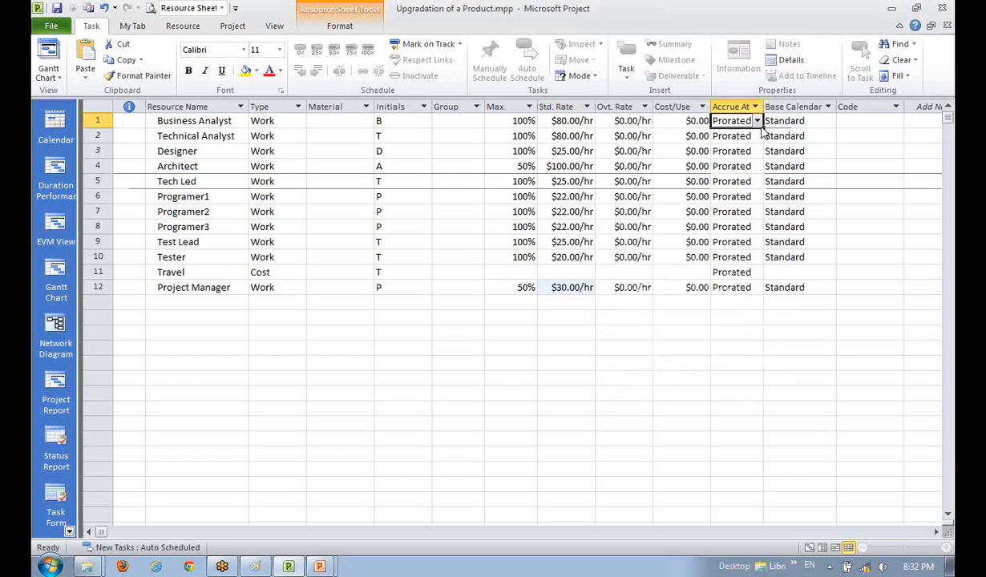
{"action": "left_click", "coordinate": [756, 121]}
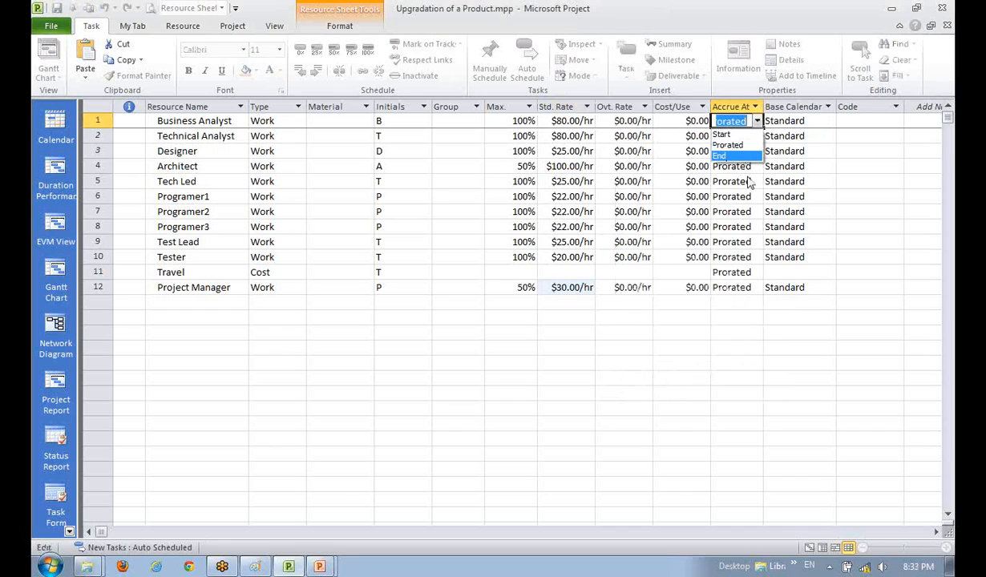
{"action": "left_click", "coordinate": [742, 235]}
{"action": "left_click", "coordinate": [733, 136]}
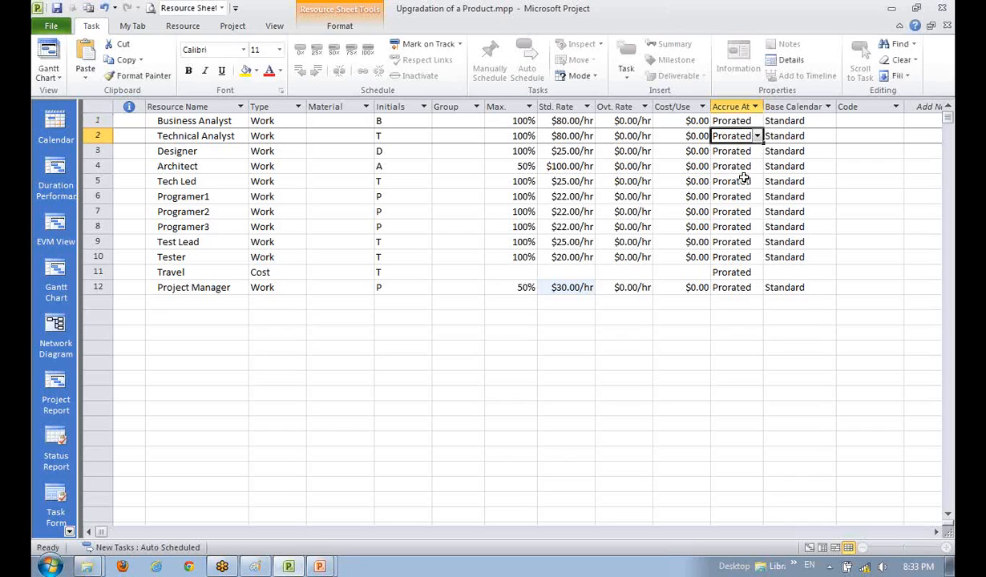
{"action": "key", "text": "Up"}
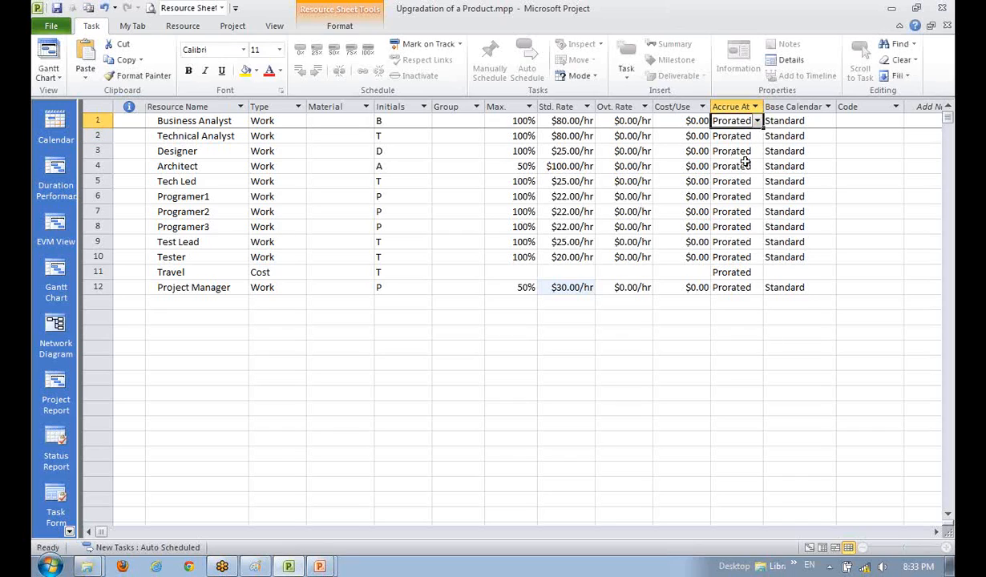
Try the Start and End accrual options for the Business Analyst's cost
{"action": "left_click", "coordinate": [757, 121]}
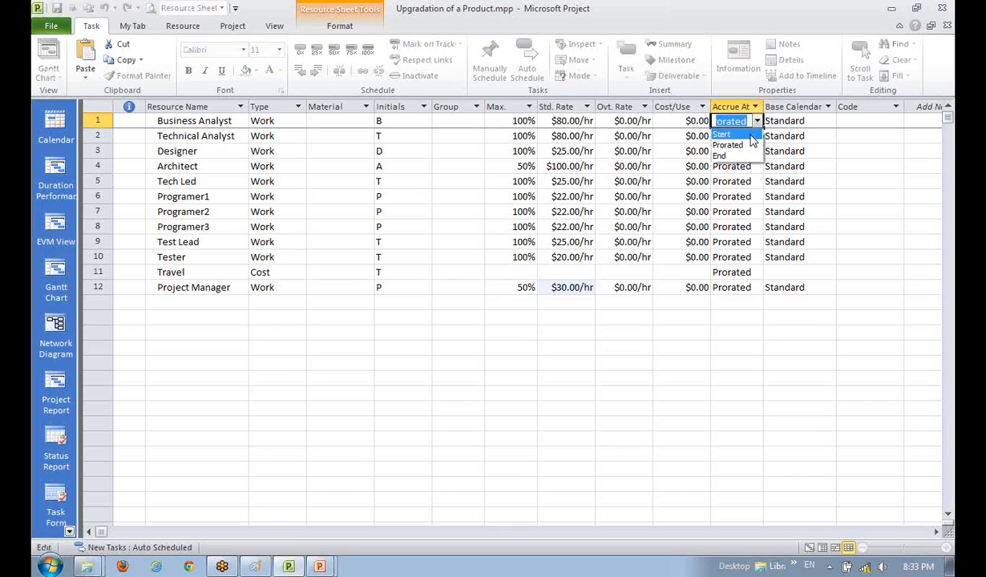
{"action": "left_click", "coordinate": [747, 135]}
{"action": "left_click", "coordinate": [731, 151]}
{"action": "left_click", "coordinate": [730, 121]}
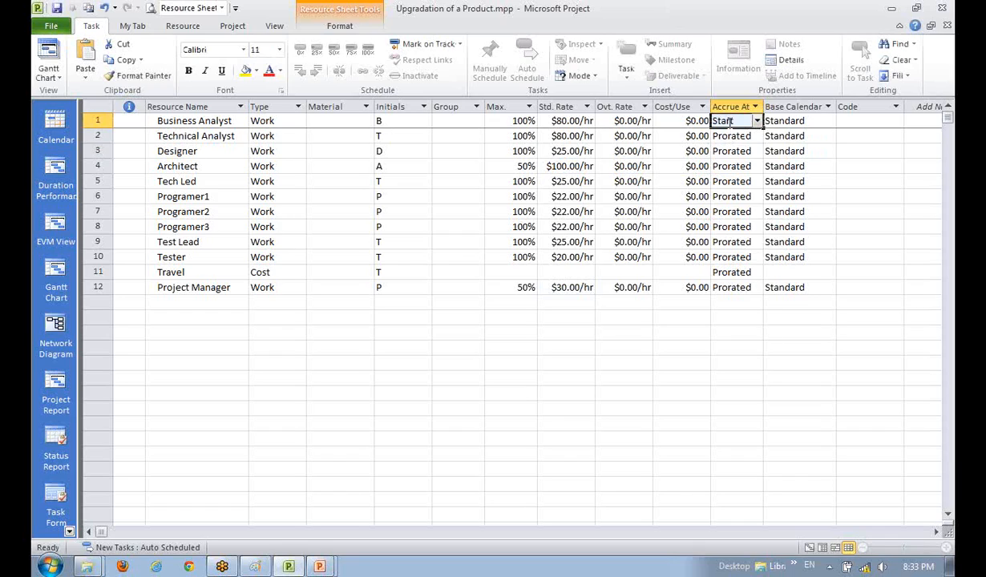
{"action": "left_click", "coordinate": [757, 121]}
{"action": "left_click", "coordinate": [738, 155]}
{"action": "left_click", "coordinate": [737, 151]}
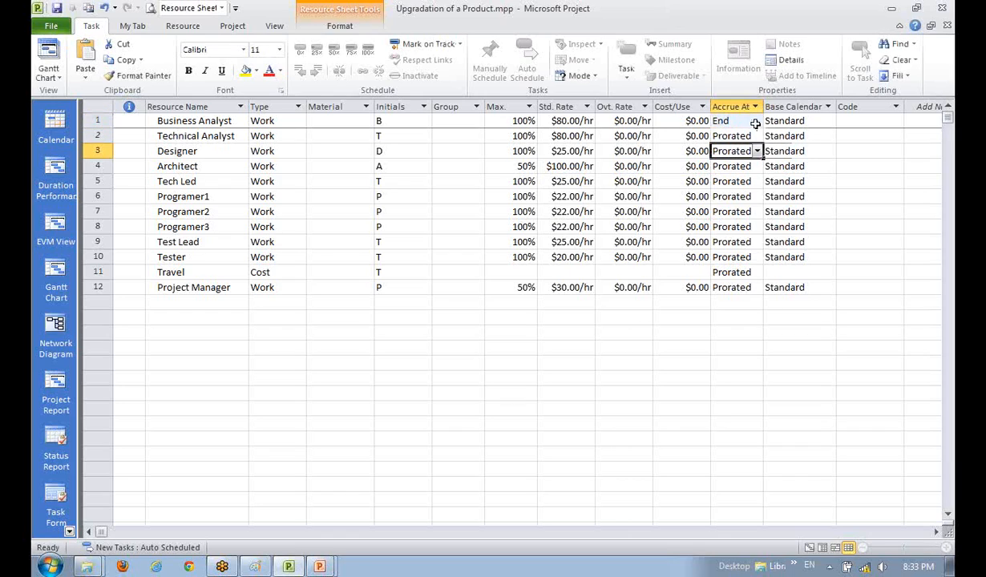
Set the Business Analyst's cost accrual back to Prorated
{"action": "left_click", "coordinate": [755, 122]}
{"action": "left_click", "coordinate": [756, 121]}
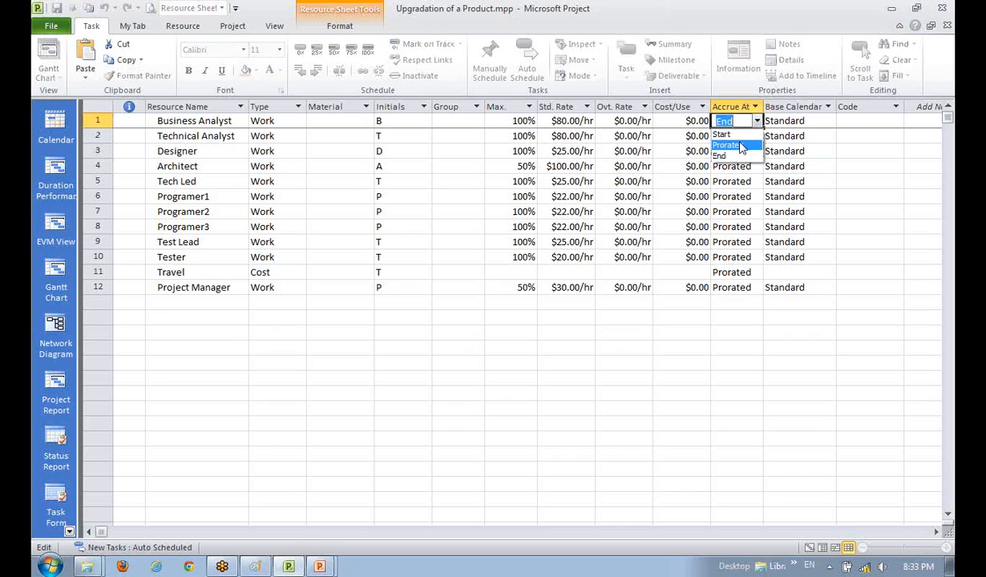
{"action": "left_click", "coordinate": [739, 146]}
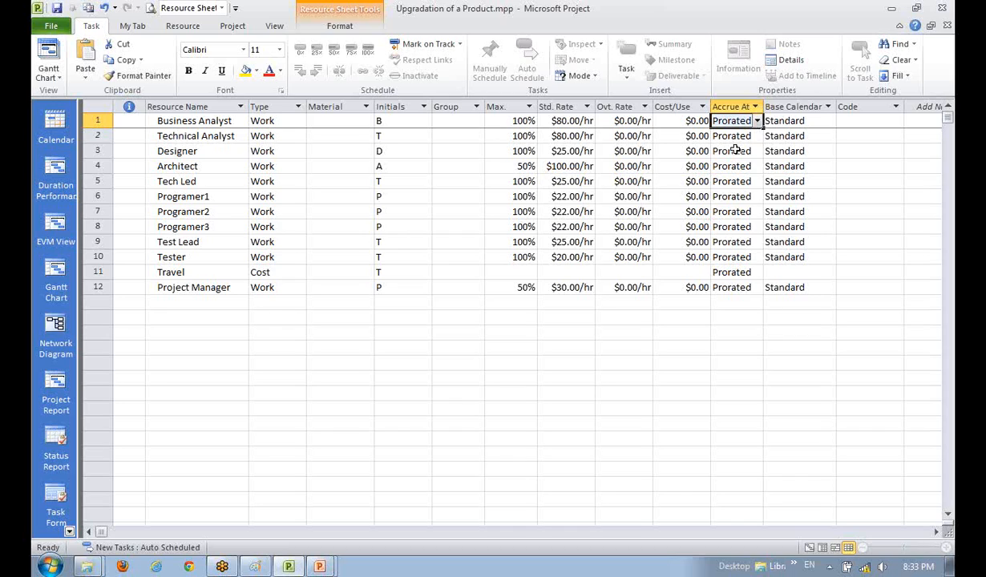
Review the resource list, checking the accrual column, the roles' names and the Project Manager's base calendar
{"action": "left_click", "coordinate": [742, 194]}
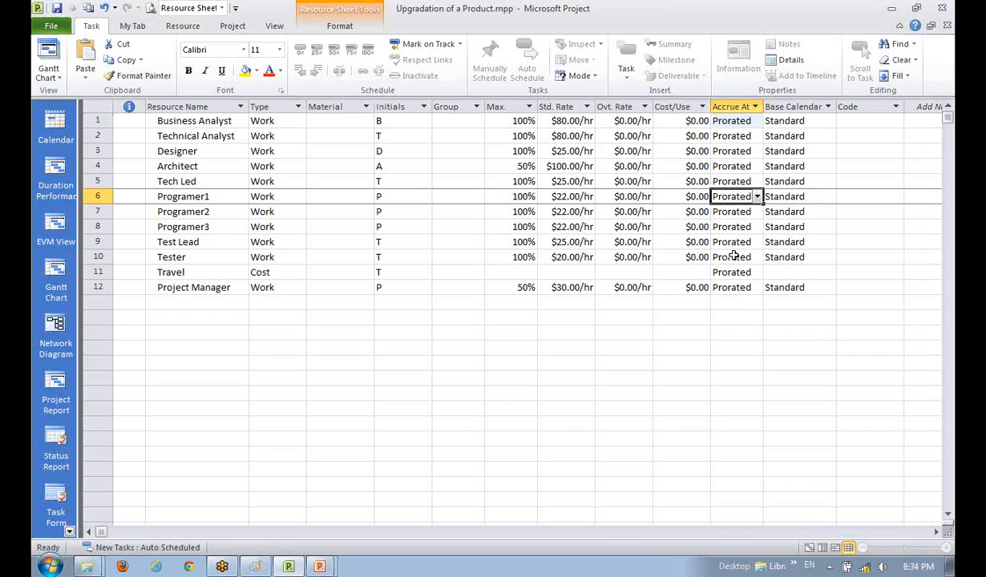
{"action": "left_click", "coordinate": [721, 362]}
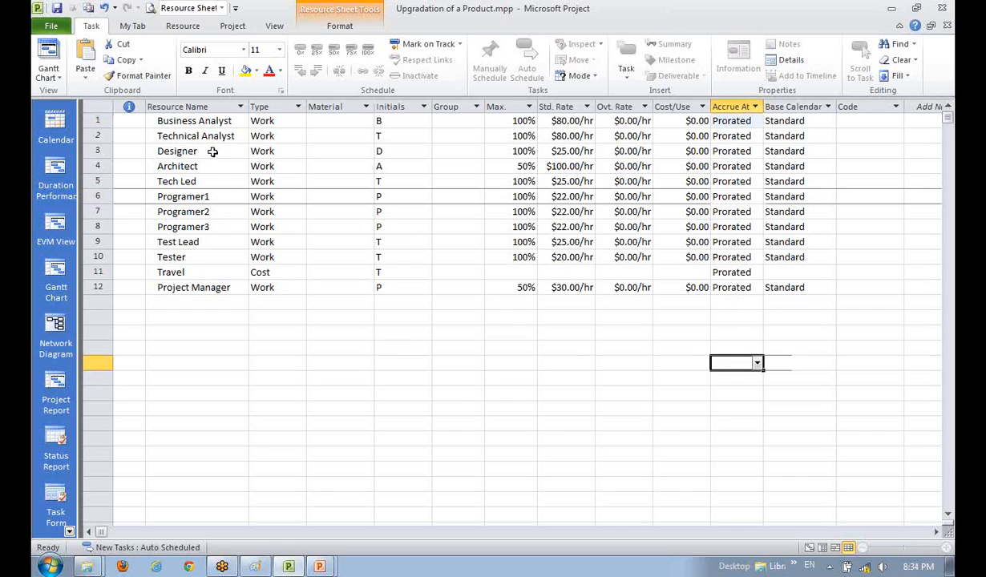
{"action": "left_click_drag", "start_coordinate": [215, 121], "coordinate": [203, 254]}
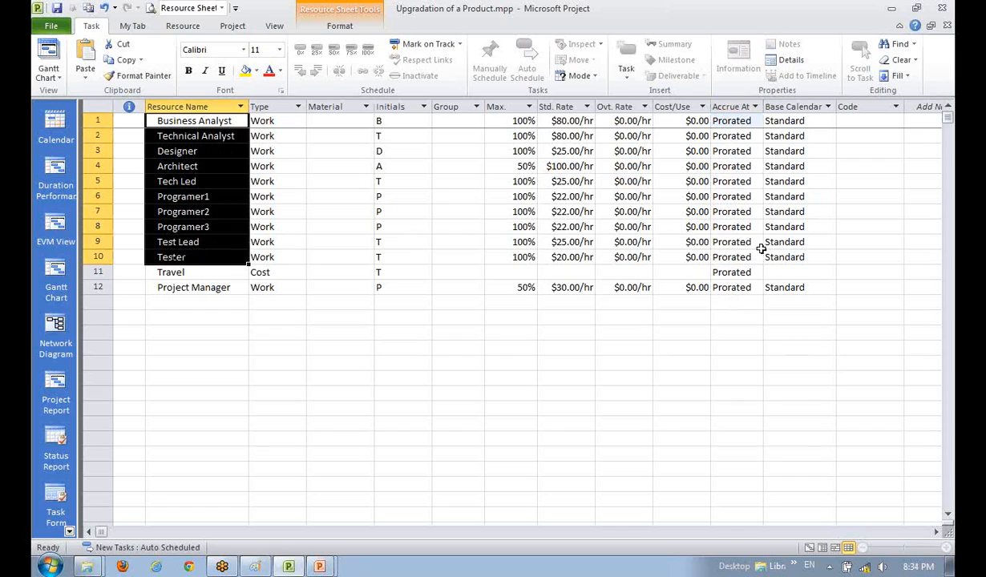
{"action": "left_click", "coordinate": [232, 317]}
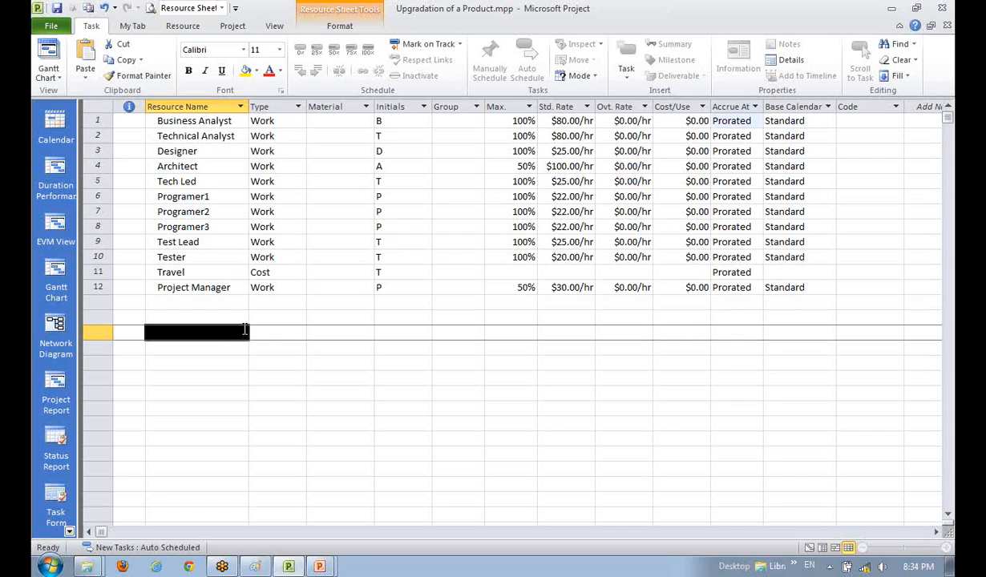
{"action": "left_click", "coordinate": [180, 289]}
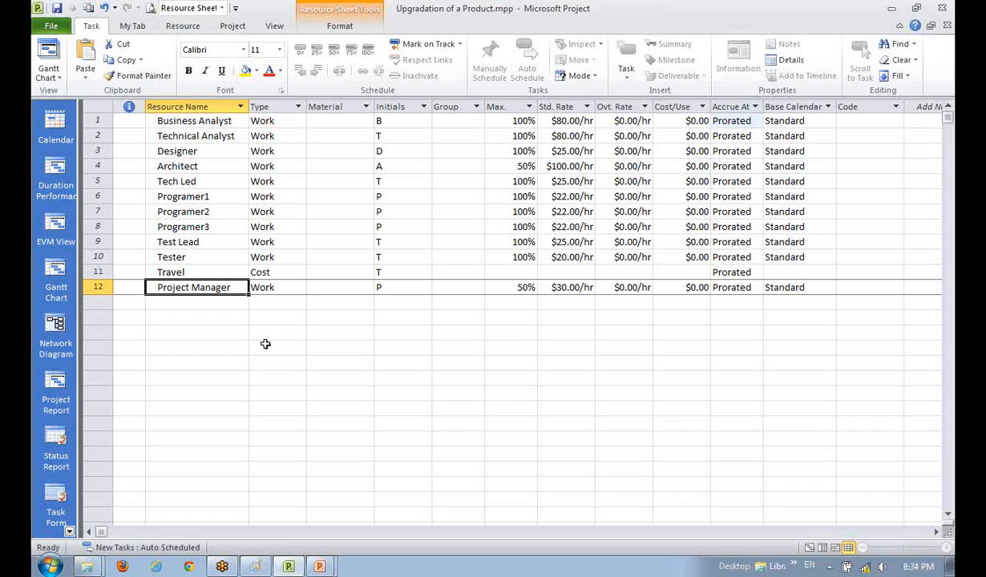
{"action": "left_click", "coordinate": [801, 287]}
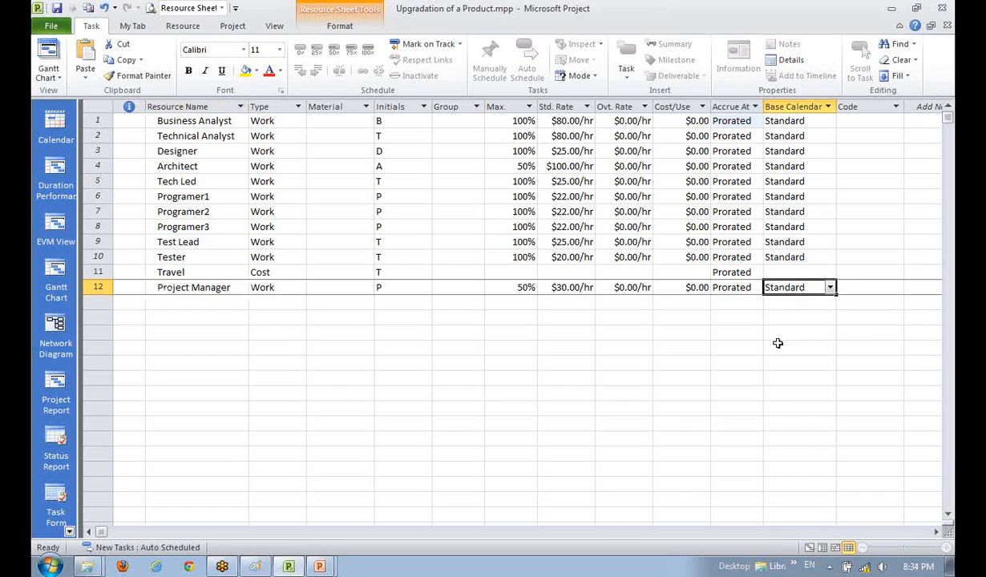
{"action": "left_click", "coordinate": [733, 362]}
{"action": "left_click", "coordinate": [272, 286]}
{"action": "left_click_drag", "start_coordinate": [186, 241], "coordinate": [210, 261]}
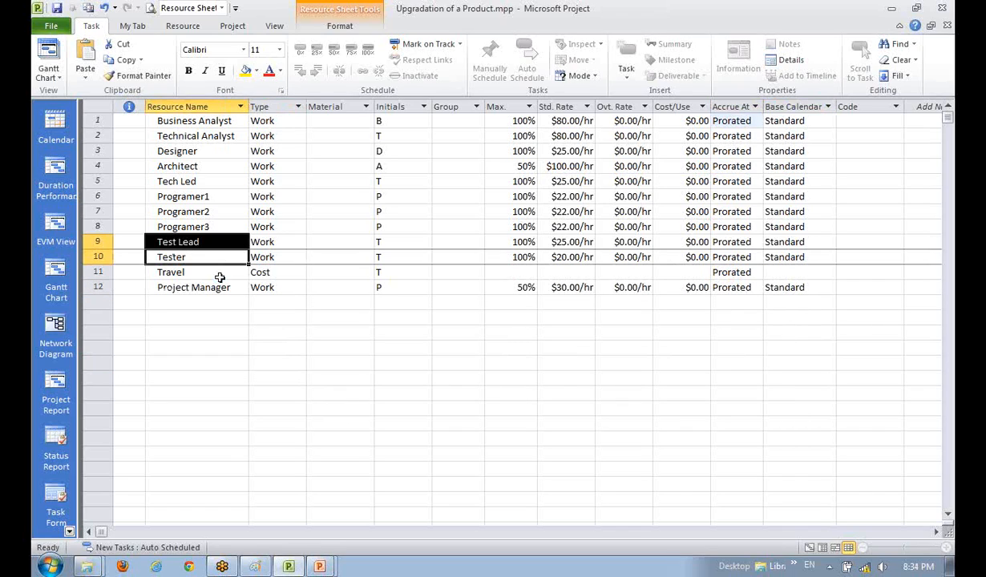
{"action": "left_click", "coordinate": [224, 332]}
{"action": "left_click", "coordinate": [220, 149]}
{"action": "left_click", "coordinate": [196, 120]}
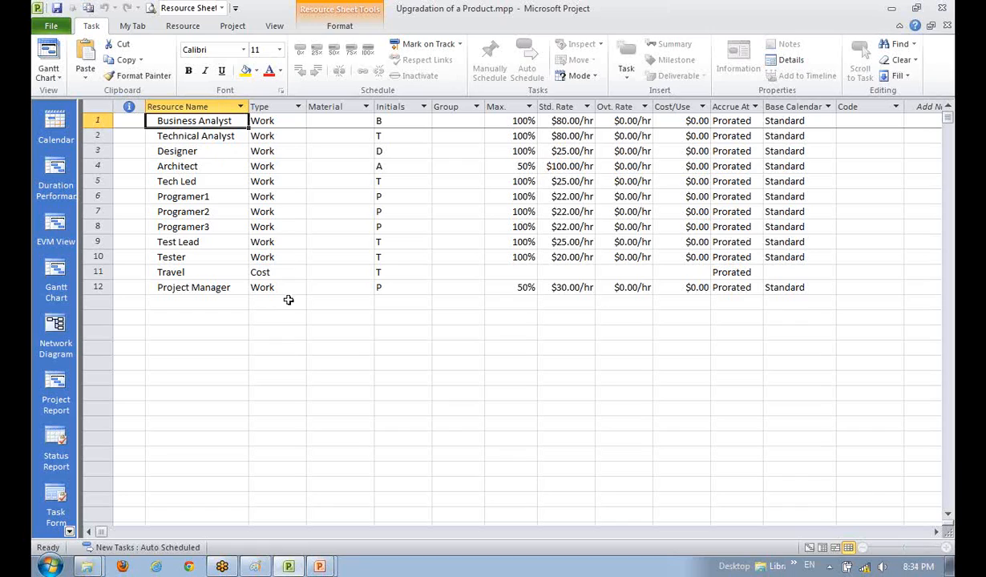
Switch to the Gantt Chart view and examine the Requirements, Architecture and Development tasks that need resources
{"action": "left_click", "coordinate": [810, 549]}
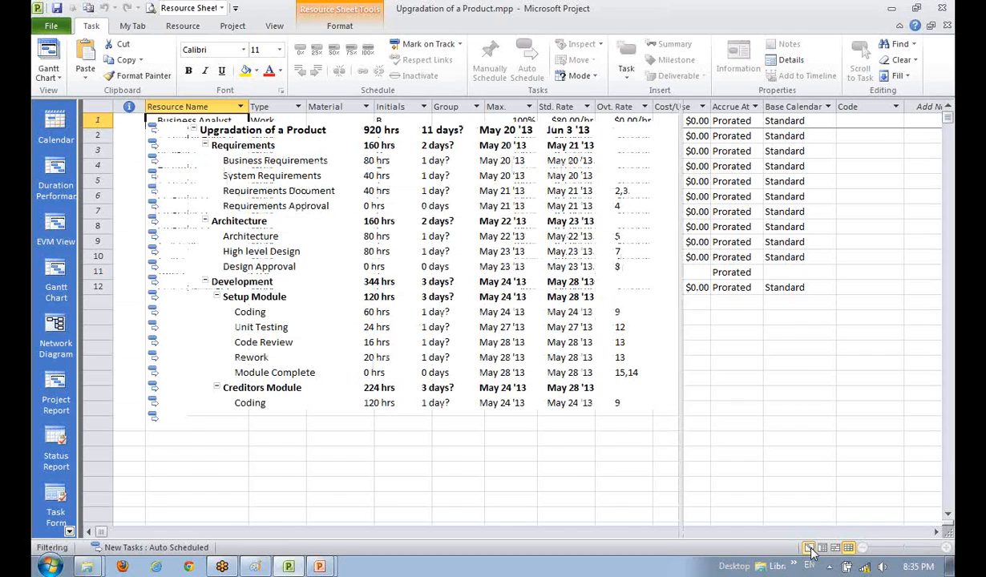
{"action": "left_click", "coordinate": [296, 298]}
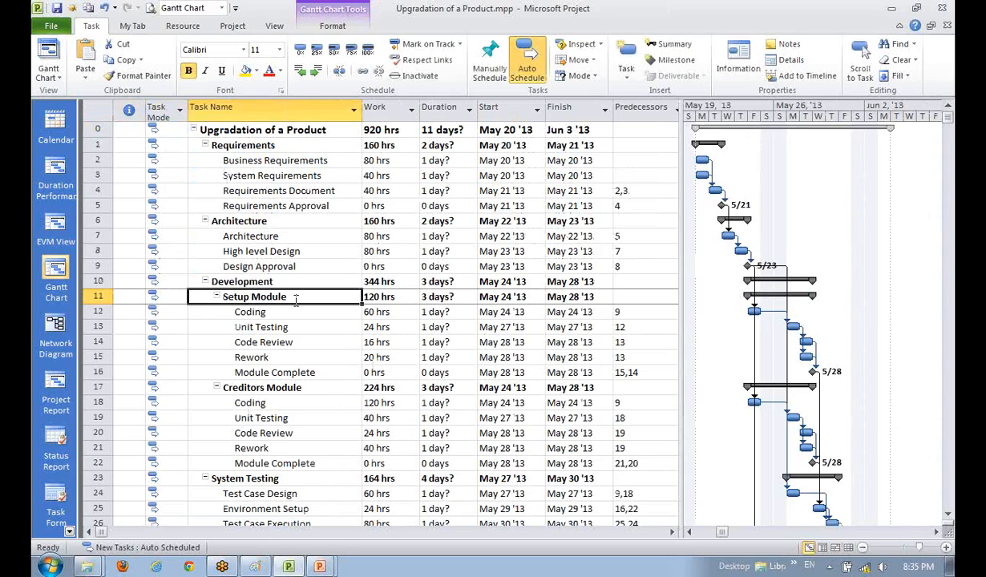
{"action": "left_click", "coordinate": [226, 142]}
{"action": "left_click", "coordinate": [281, 225]}
{"action": "left_click", "coordinate": [272, 156]}
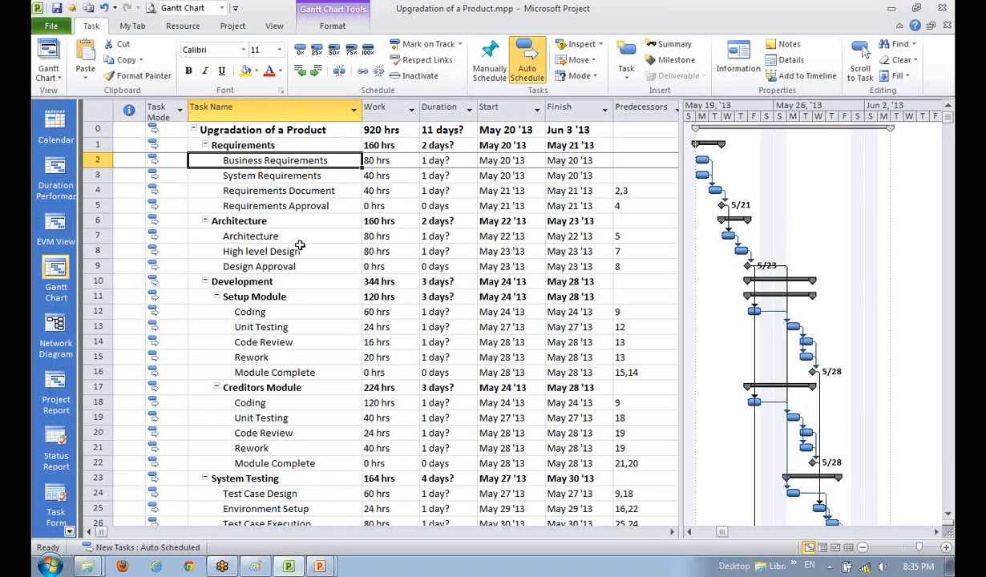
{"action": "left_click", "coordinate": [278, 180]}
{"action": "left_click", "coordinate": [259, 206]}
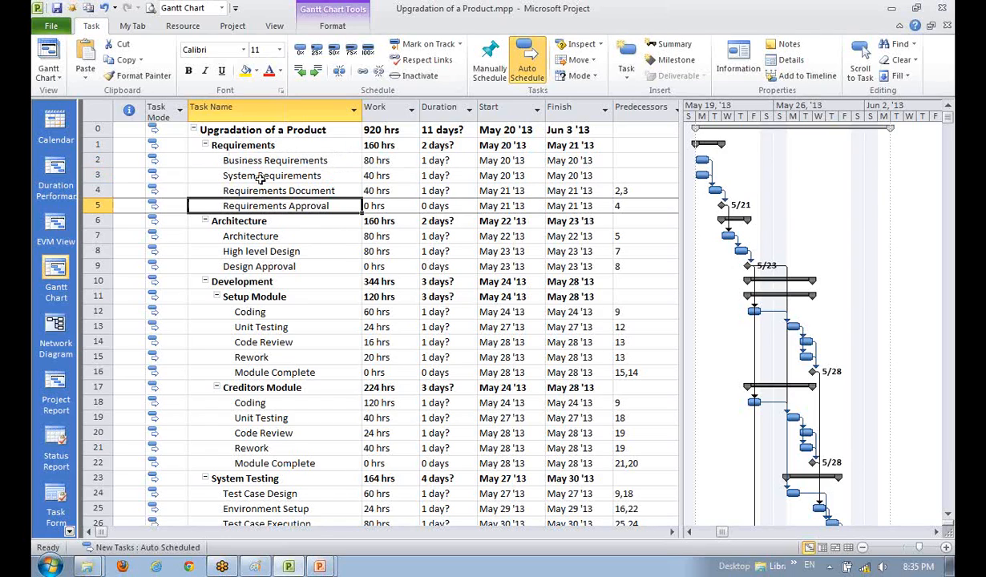
{"action": "left_click", "coordinate": [257, 163]}
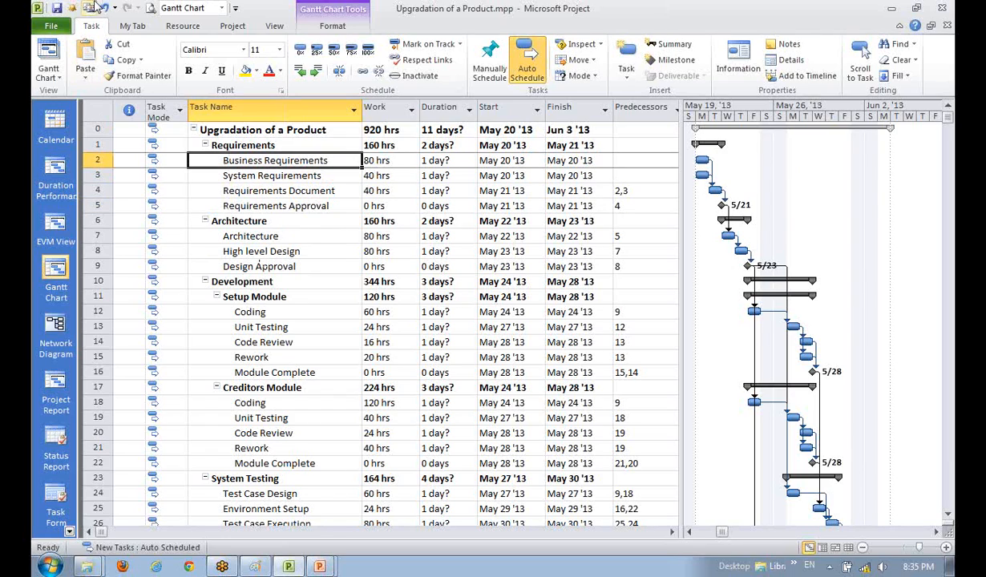
Widen the task table to reveal the Resource Names column, view its list of available resources, and restore the table width
{"action": "left_click", "coordinate": [179, 26]}
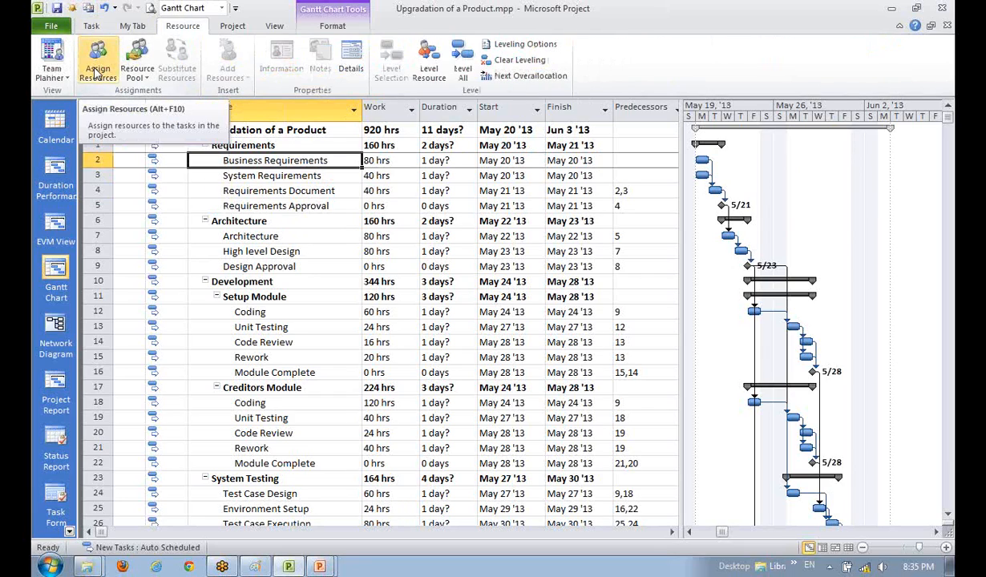
{"action": "left_click", "coordinate": [225, 205]}
{"action": "left_click_drag", "start_coordinate": [681, 178], "coordinate": [834, 189]}
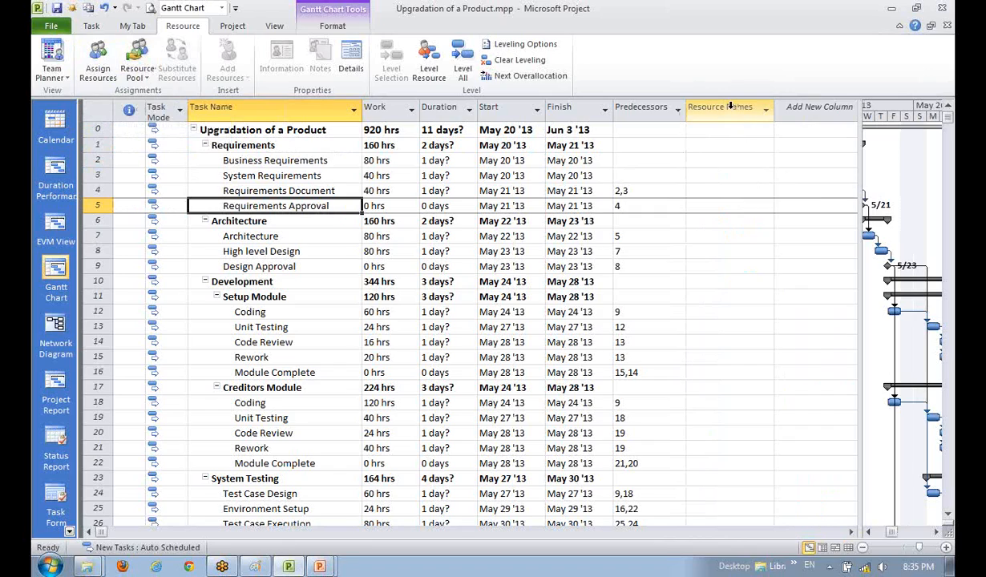
{"action": "left_click", "coordinate": [718, 132]}
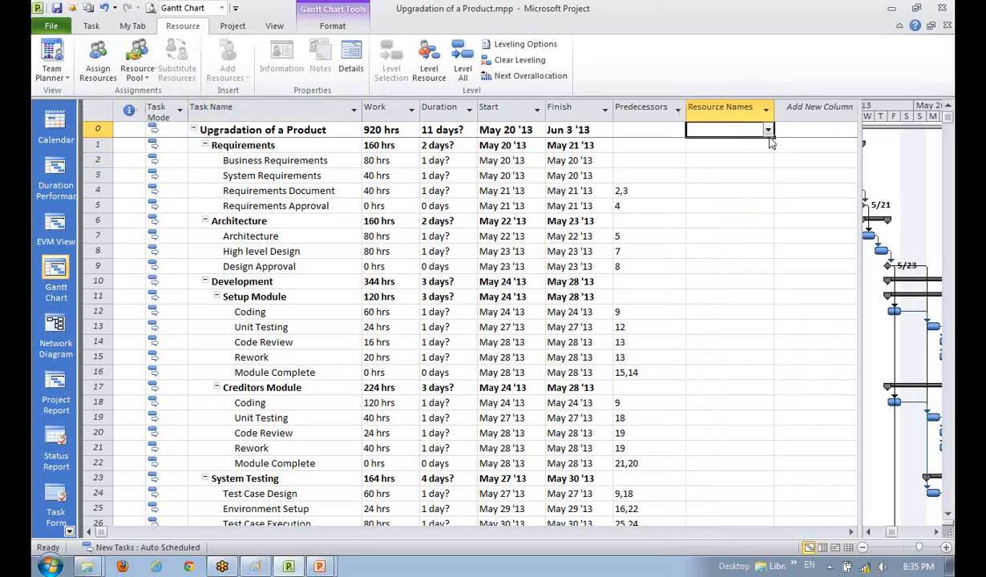
{"action": "left_click", "coordinate": [767, 130]}
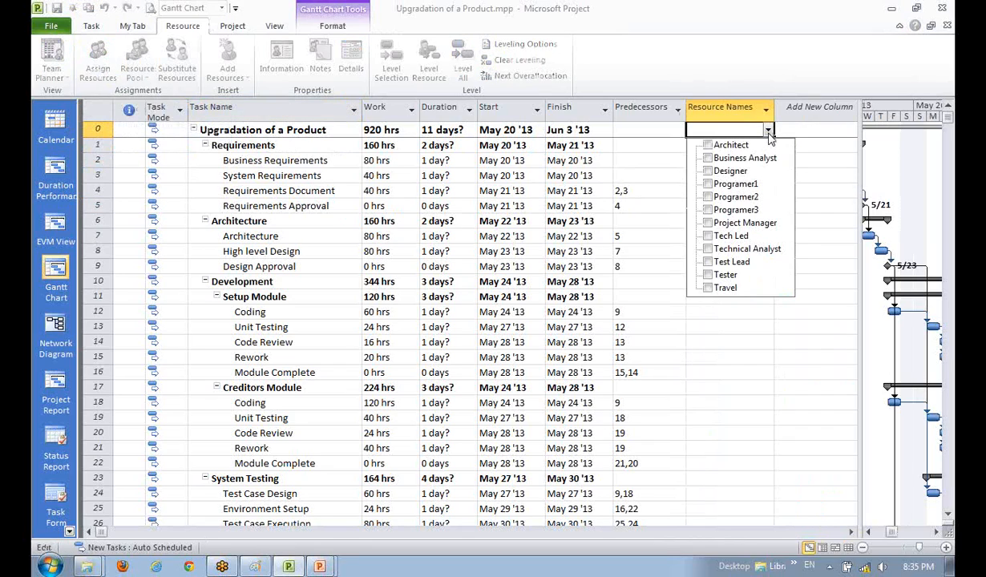
{"action": "left_click", "coordinate": [767, 130]}
{"action": "left_click", "coordinate": [718, 173]}
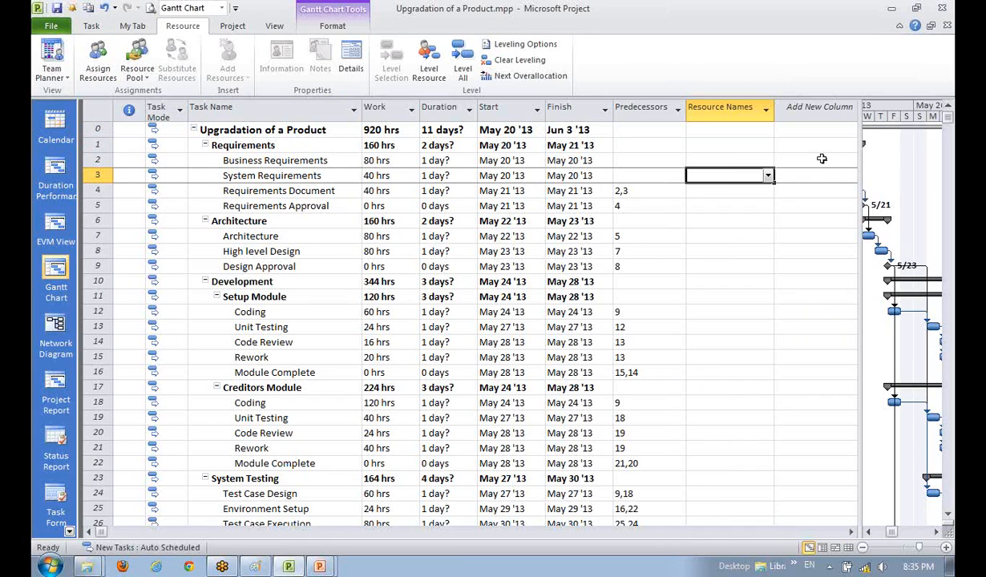
{"action": "left_click_drag", "start_coordinate": [857, 164], "coordinate": [659, 169]}
{"action": "left_click", "coordinate": [273, 205]}
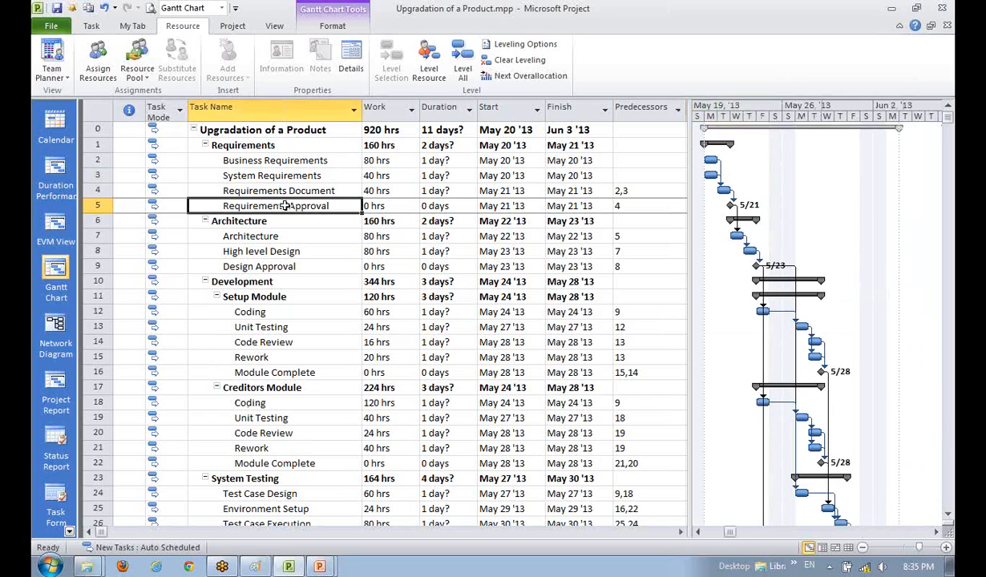
Open the Assign Resources dialog for the Requirements Approval task and look through its resource list
{"action": "left_click", "coordinate": [97, 66]}
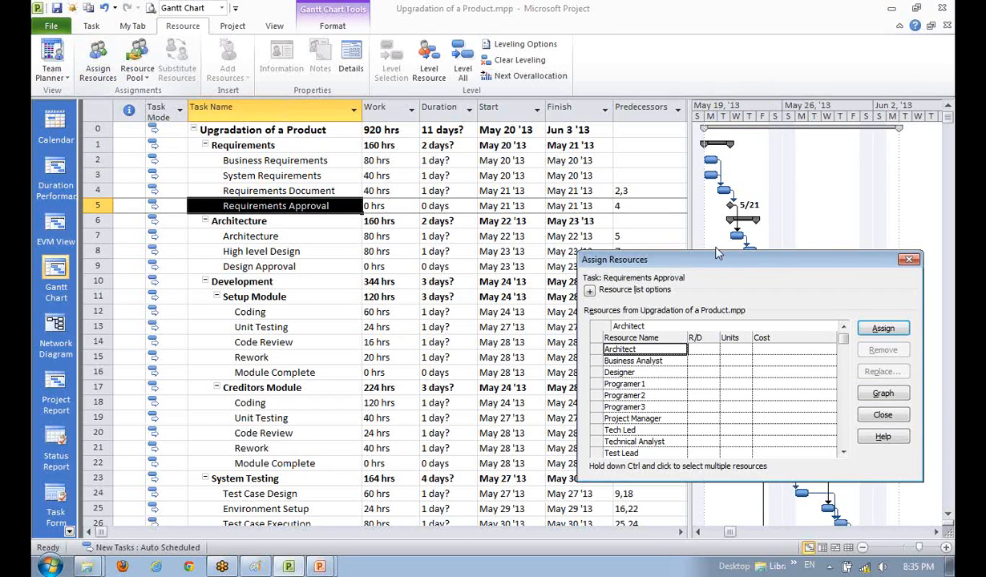
{"action": "left_click_drag", "start_coordinate": [782, 259], "coordinate": [773, 263]}
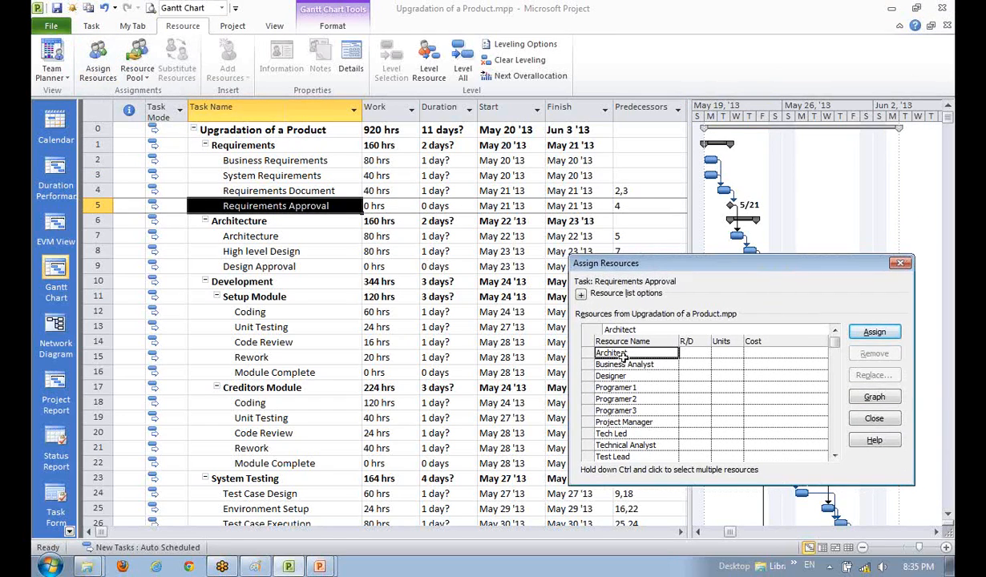
{"action": "left_click", "coordinate": [835, 456]}
{"action": "scroll", "coordinate": [837, 461], "scroll_direction": "down", "scroll_amount": 2}
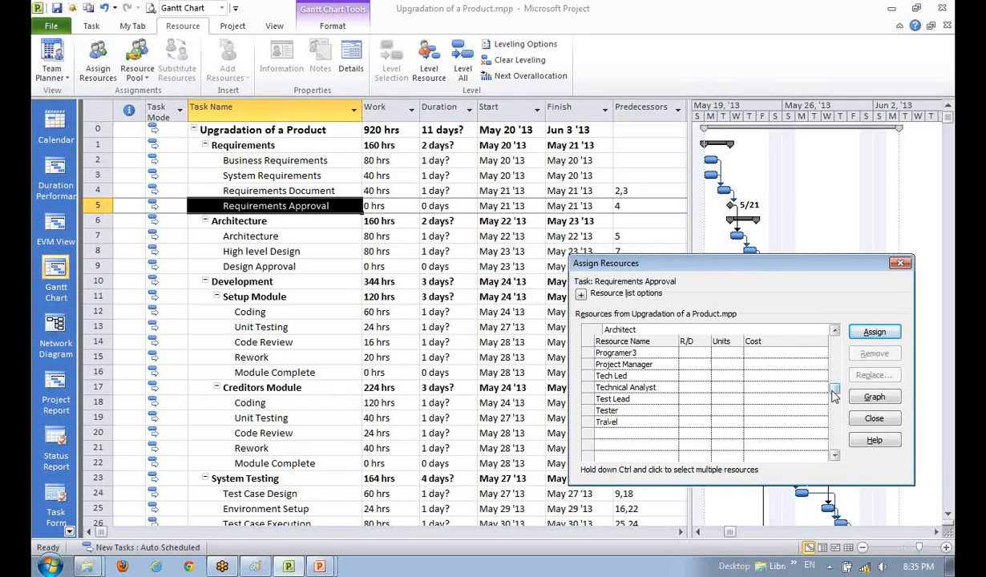
{"action": "left_click_drag", "start_coordinate": [838, 364], "coordinate": [802, 324]}
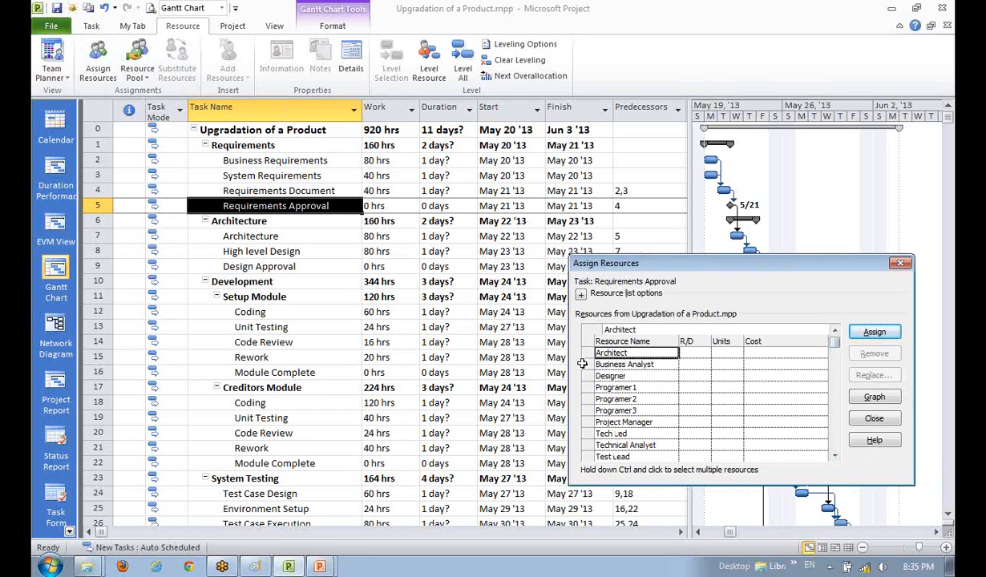
Examine how the Assign Resources dialog follows the selected task across the Requirements, Architecture and Development phases
{"action": "left_click", "coordinate": [230, 174]}
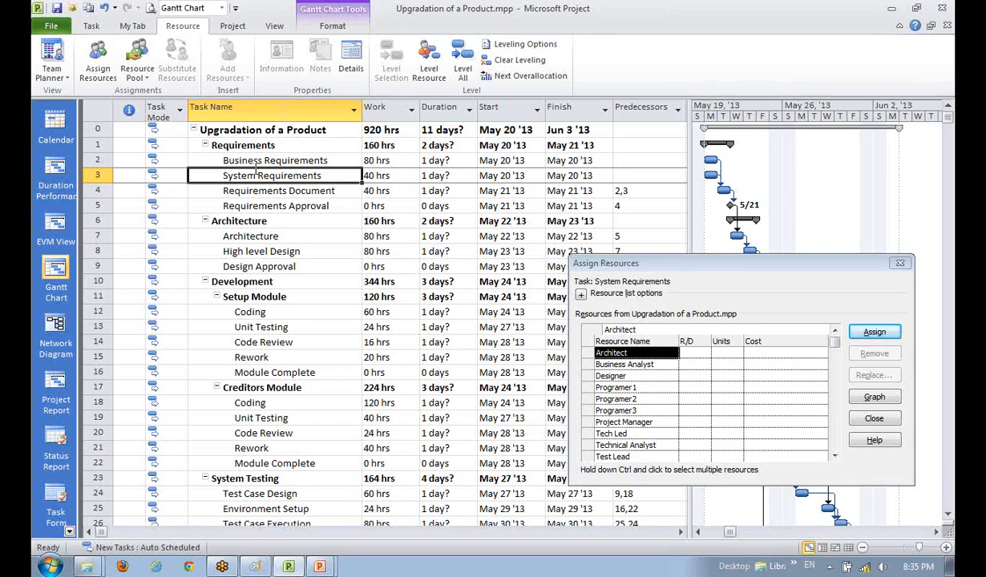
{"action": "left_click", "coordinate": [254, 162]}
{"action": "left_click", "coordinate": [271, 190]}
{"action": "left_click", "coordinate": [266, 207]}
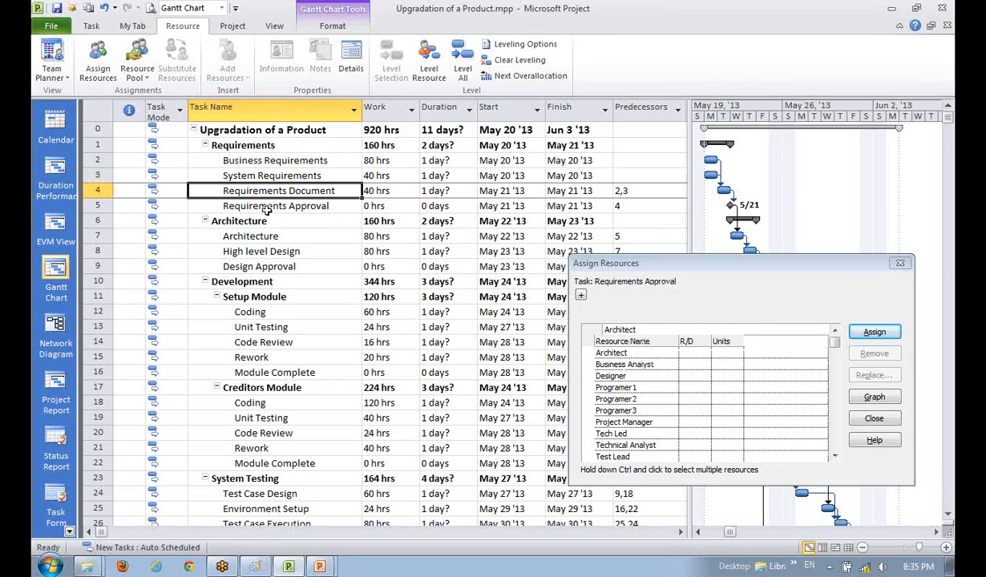
{"action": "left_click", "coordinate": [250, 248]}
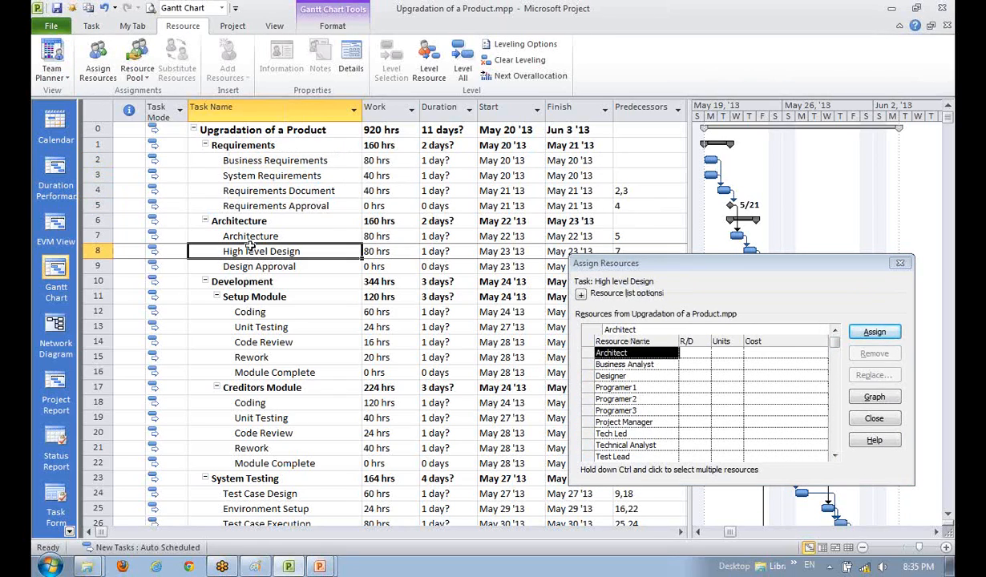
{"action": "left_click", "coordinate": [279, 311]}
{"action": "left_click", "coordinate": [275, 237]}
{"action": "left_click", "coordinate": [277, 192]}
{"action": "left_click", "coordinate": [275, 221]}
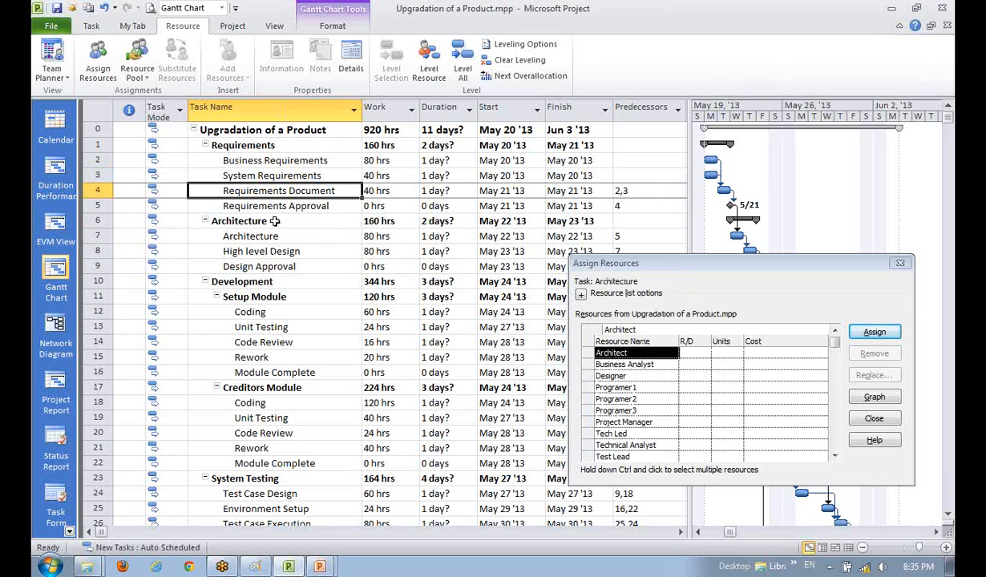
{"action": "left_click", "coordinate": [268, 175]}
{"action": "left_click", "coordinate": [270, 160]}
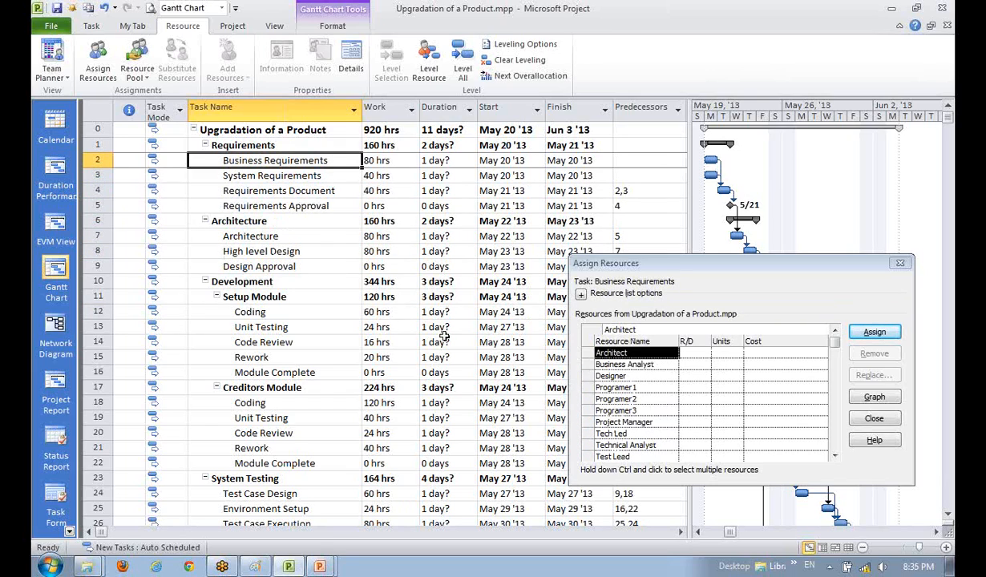
{"action": "left_click", "coordinate": [287, 264]}
Assign the Business Analyst to Business Requirements and the Technical Analyst to System Requirements
{"action": "left_click", "coordinate": [283, 163]}
{"action": "left_click", "coordinate": [629, 364]}
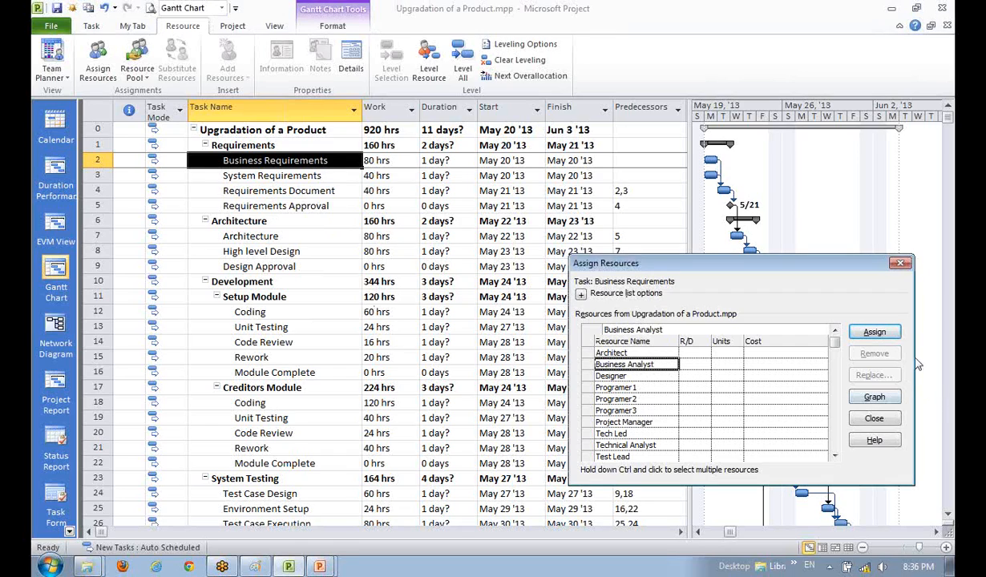
{"action": "left_click", "coordinate": [874, 332]}
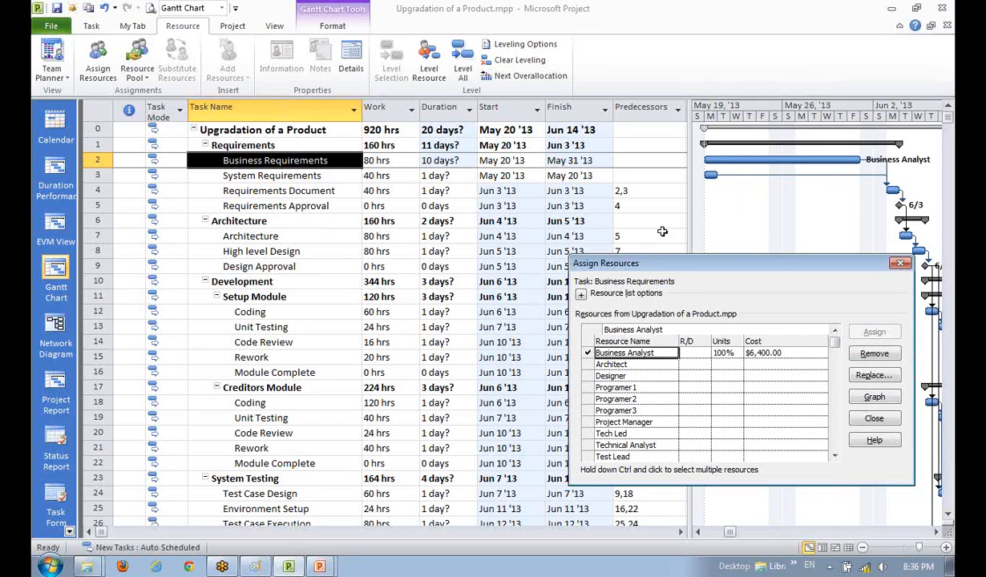
{"action": "left_click", "coordinate": [279, 176]}
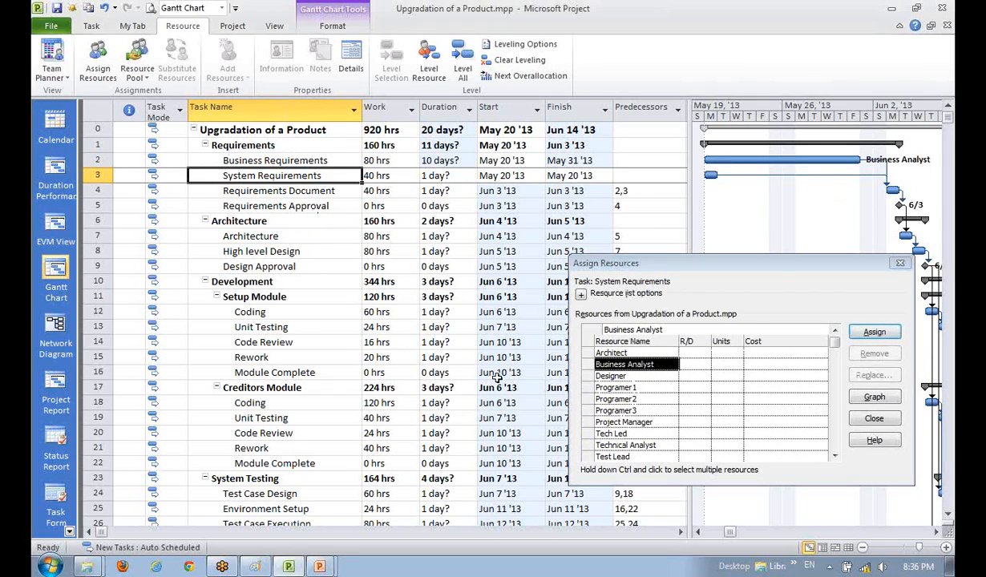
{"action": "left_click", "coordinate": [624, 445]}
{"action": "left_click", "coordinate": [875, 333]}
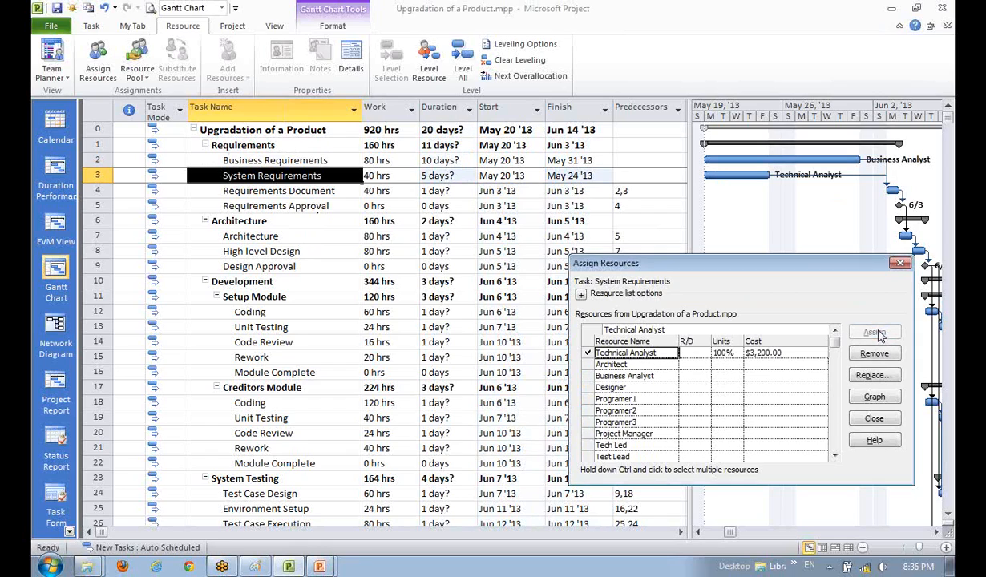
Assign both the Business Analyst and the Technical Analyst to the Requirements Document task together
{"action": "left_click", "coordinate": [282, 195]}
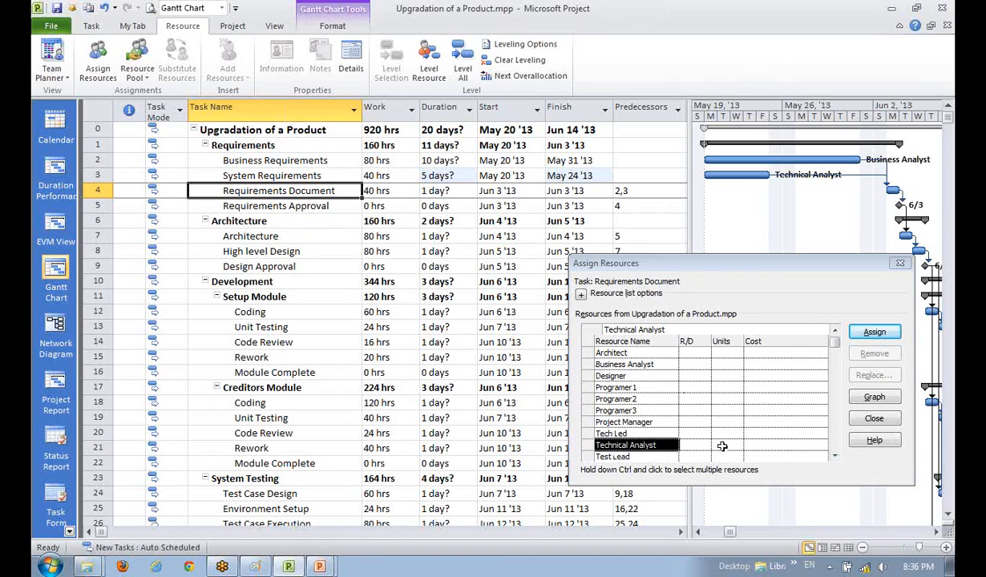
{"action": "left_click", "coordinate": [653, 365]}
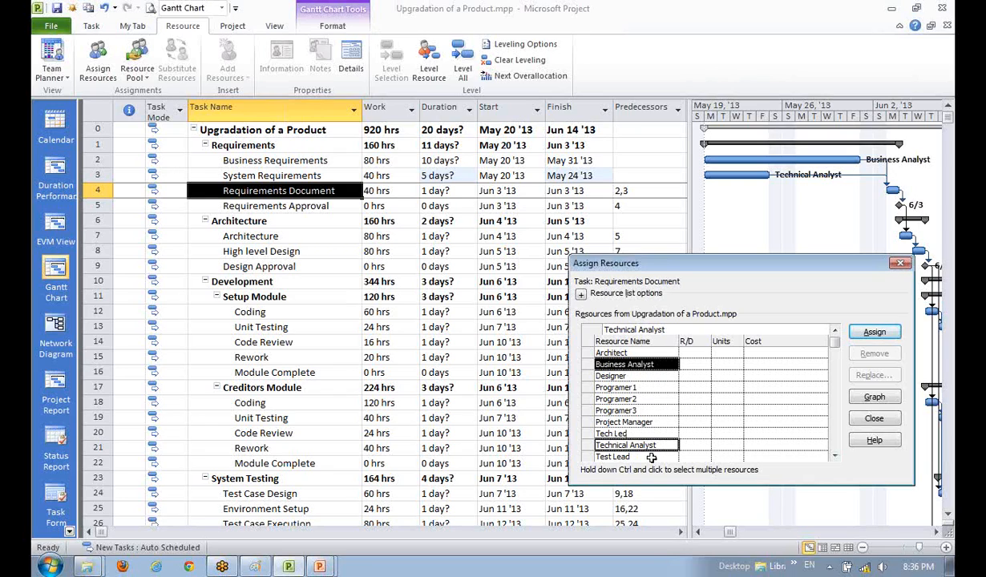
{"action": "left_click", "coordinate": [874, 332]}
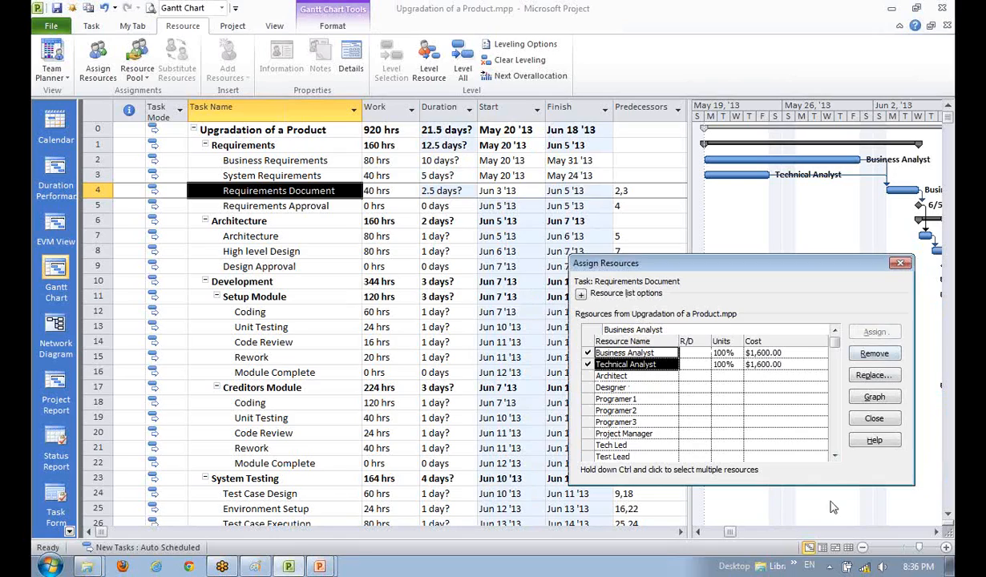
Set the assignment units on Requirements Document to 50% each for the Business Analyst and the Technical Analyst
{"action": "left_click", "coordinate": [721, 352]}
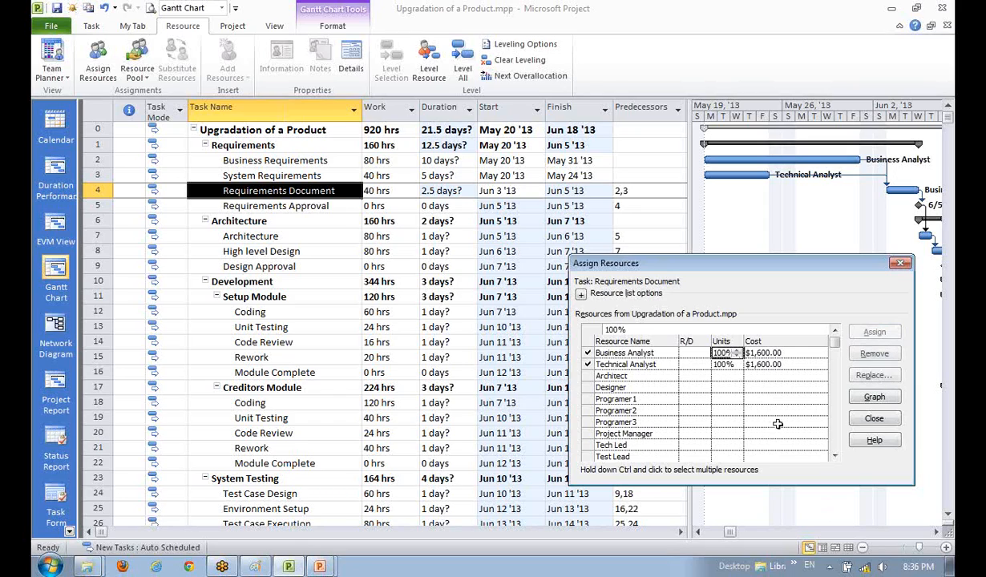
{"action": "type", "text": "50"}
{"action": "key", "text": "Return"}
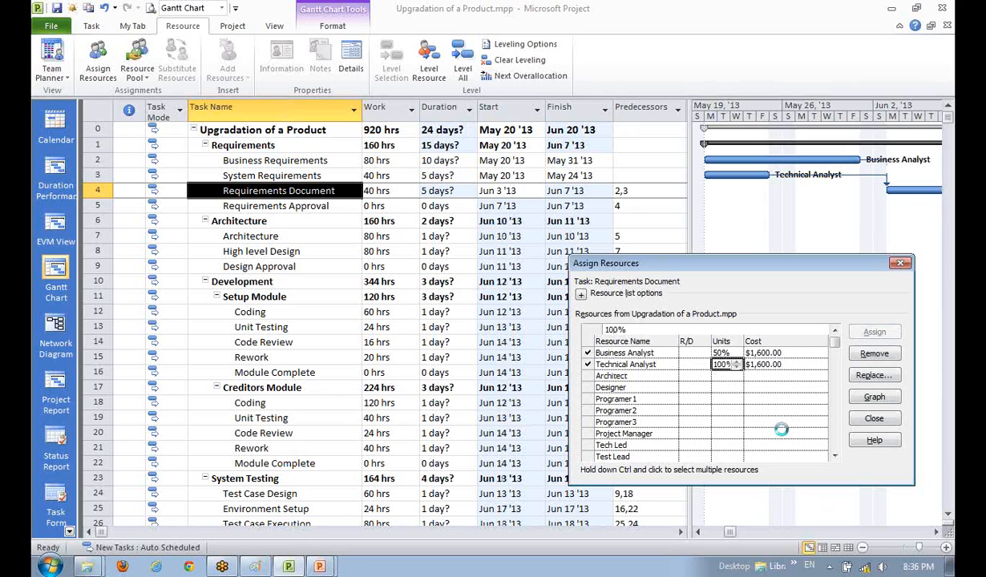
{"action": "type", "text": "50"}
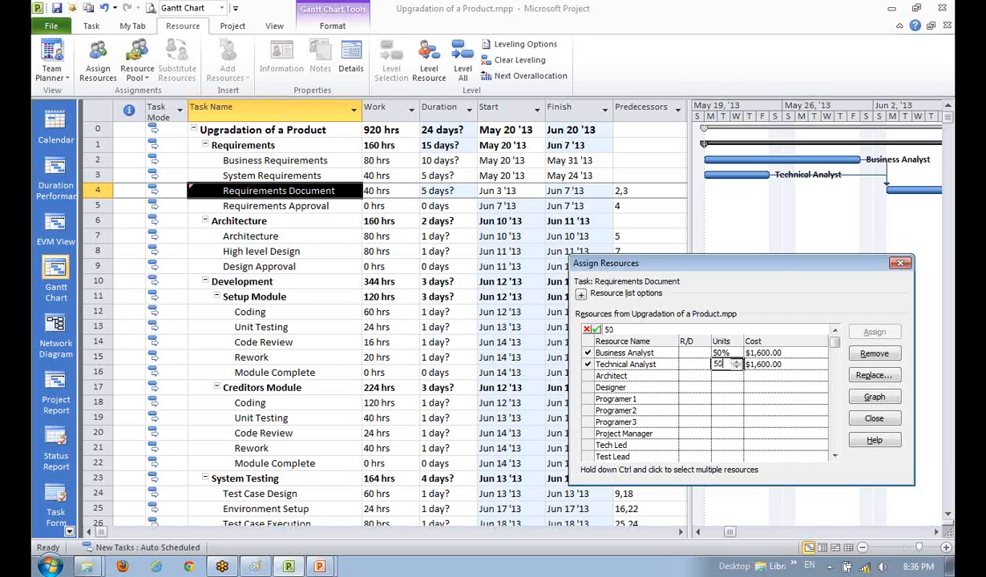
{"action": "key", "text": "Return"}
{"action": "key", "text": "Down"}
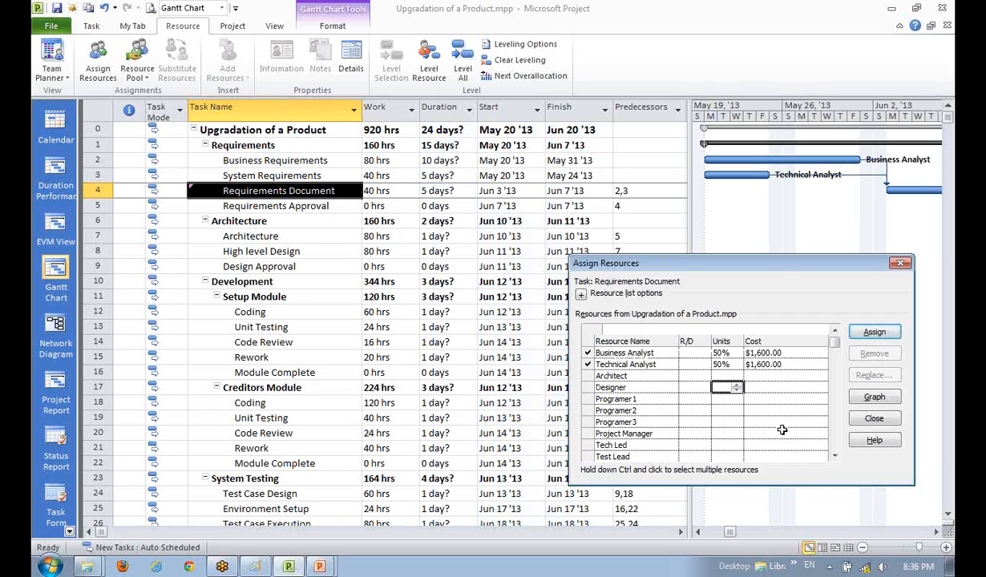
{"action": "key", "text": "Up"}
{"action": "key", "text": "Up"}
{"action": "key", "text": "Up"}
{"action": "key", "text": "Down"}
{"action": "key", "text": "Down"}
{"action": "key", "text": "Down"}
{"action": "key", "text": "Down"}
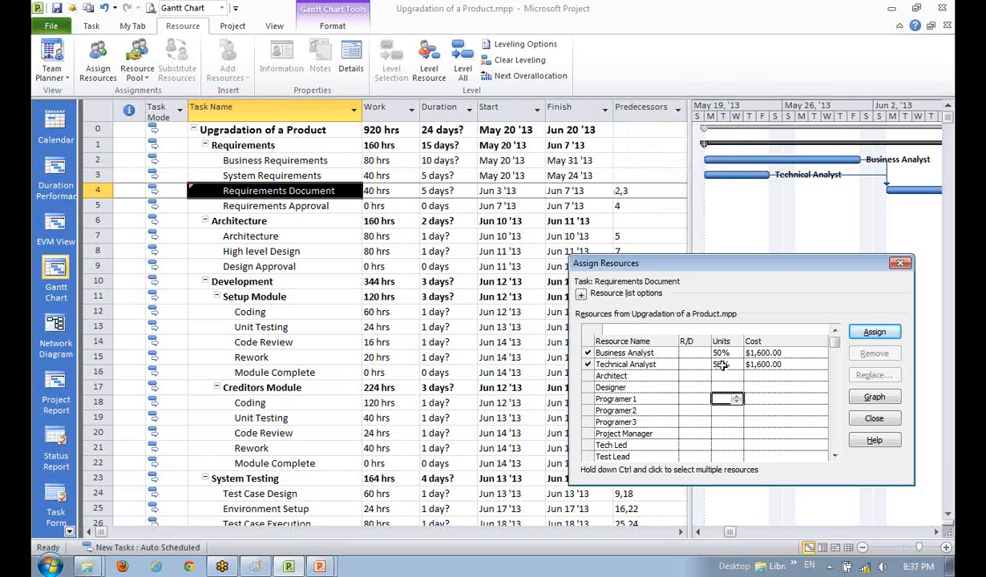
Undo and reapply the 50% units on Requirements Document to compare their effect on the task's duration
{"action": "left_click", "coordinate": [632, 365]}
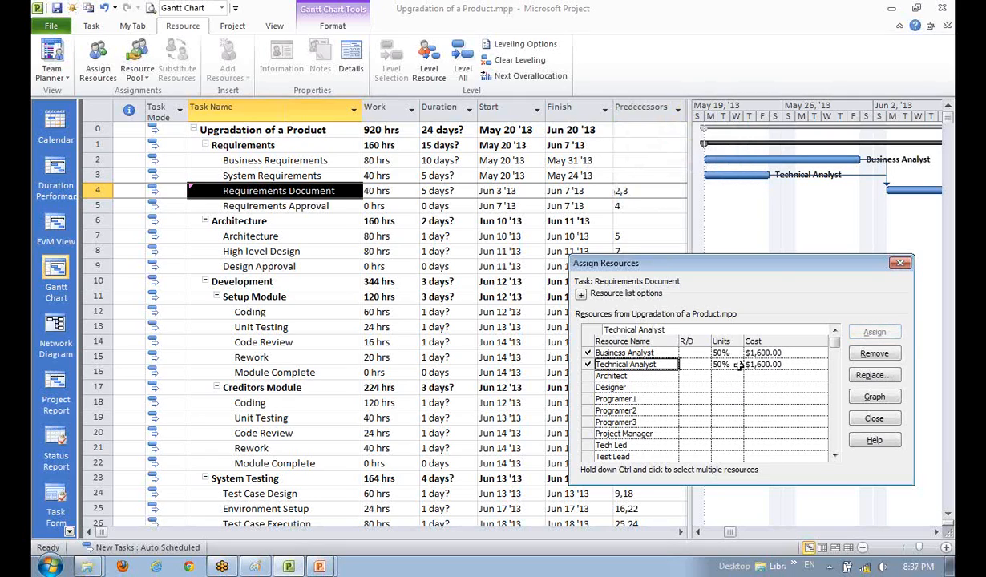
{"action": "key", "text": "ctrl+z"}
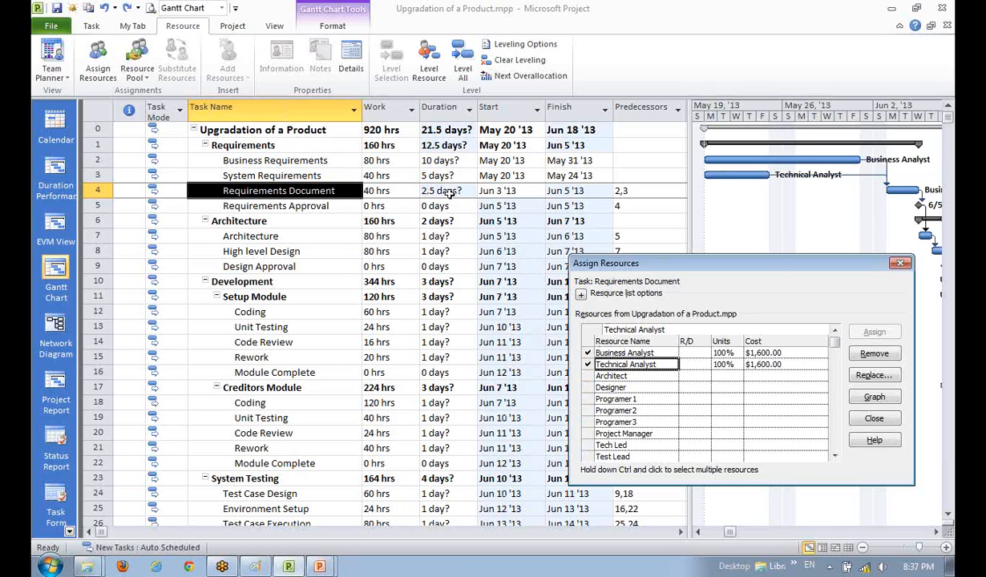
{"action": "key", "text": "ctrl+y"}
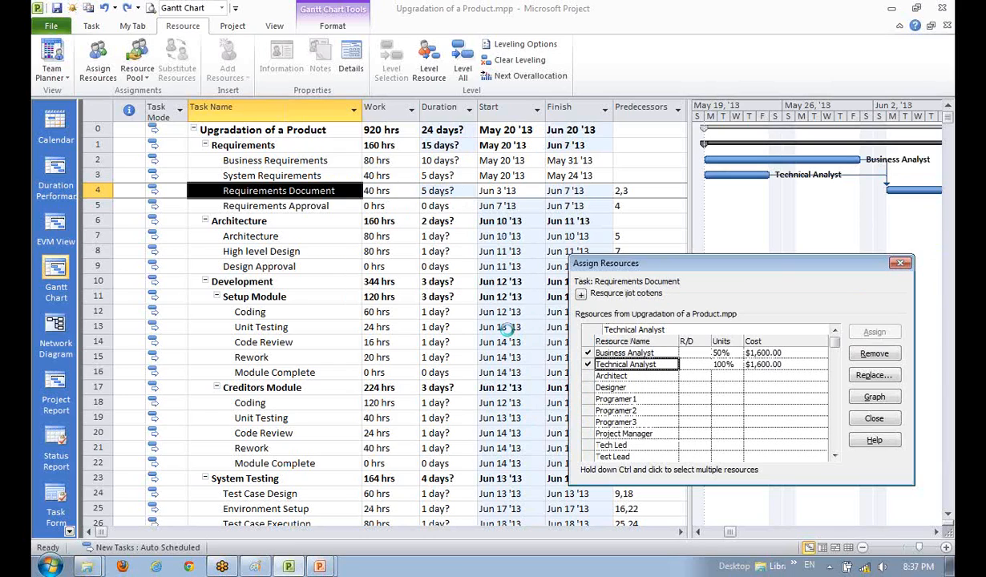
{"action": "key", "text": "ctrl+y"}
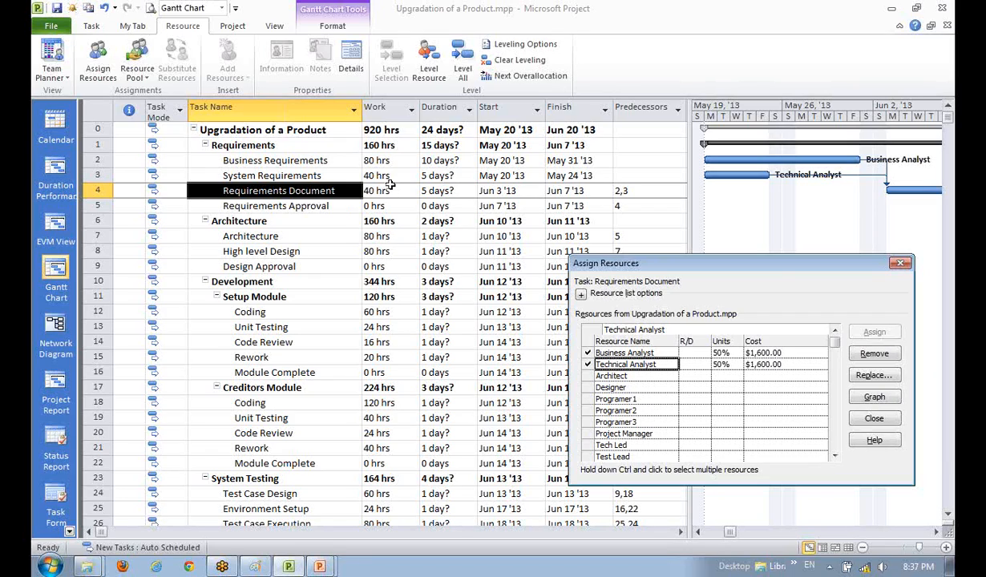
Examine both analysts' units on Requirements Document together with the task's work and duration
{"action": "left_click", "coordinate": [327, 186]}
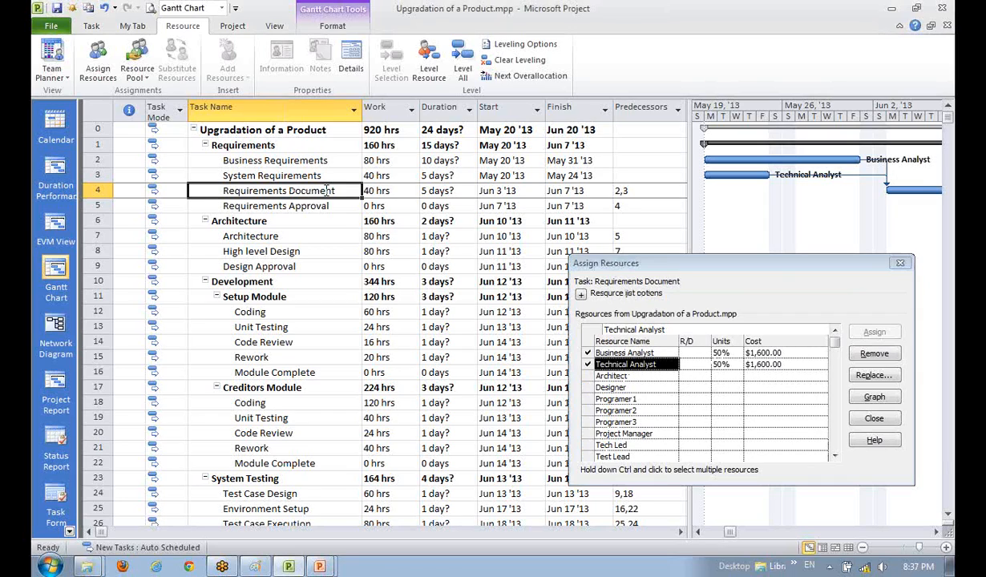
{"action": "left_click", "coordinate": [711, 351]}
{"action": "left_click", "coordinate": [730, 353]}
{"action": "left_click", "coordinate": [729, 364]}
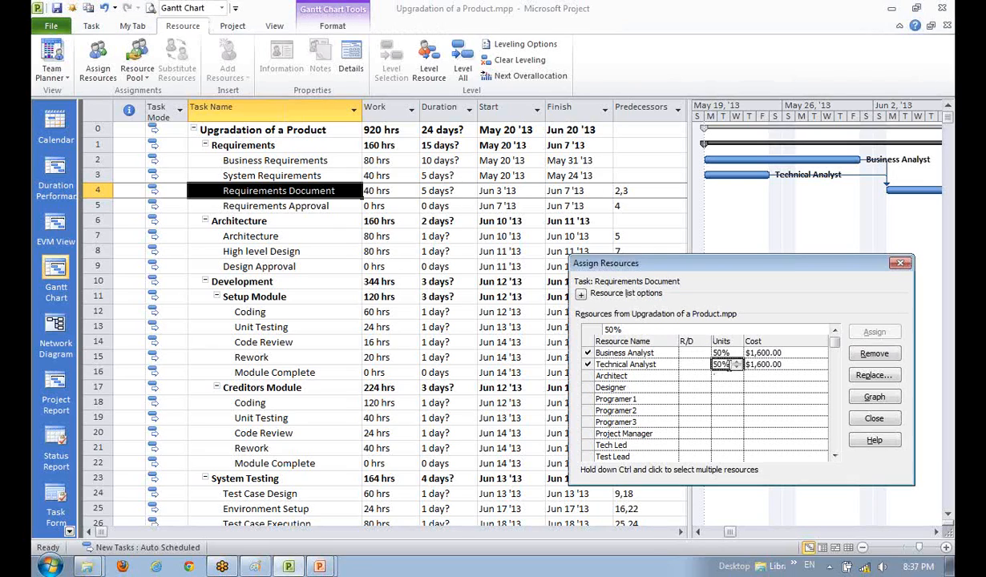
{"action": "left_click", "coordinate": [388, 190]}
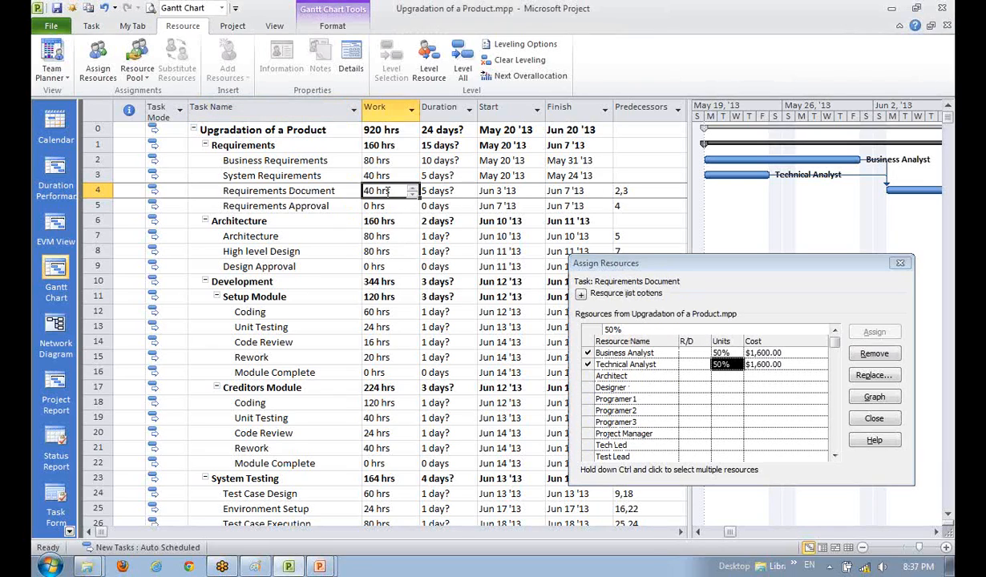
{"action": "left_click", "coordinate": [452, 192]}
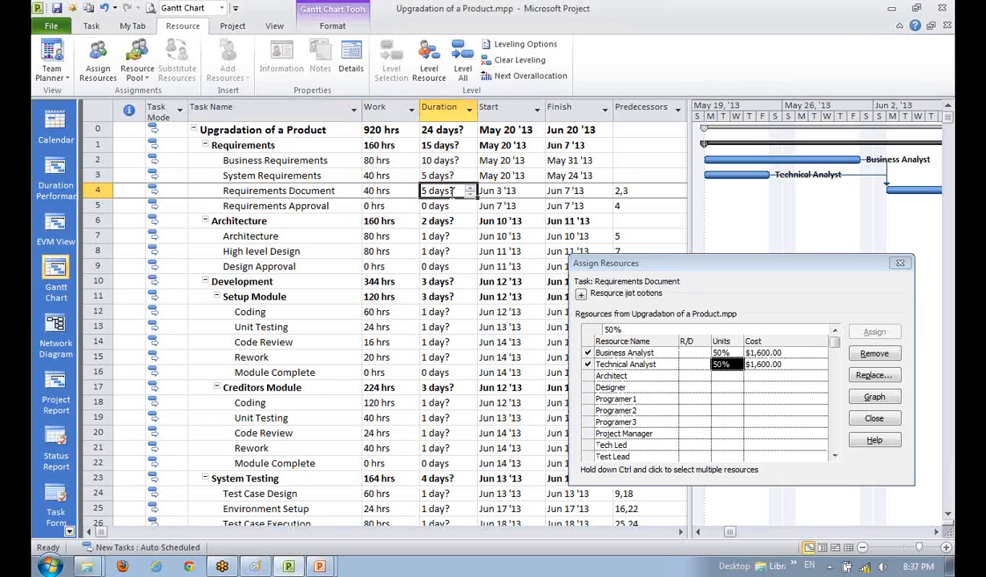
Assign the Architect to the Architecture task and check the effect on its duration and Gantt bar
{"action": "left_click", "coordinate": [258, 206]}
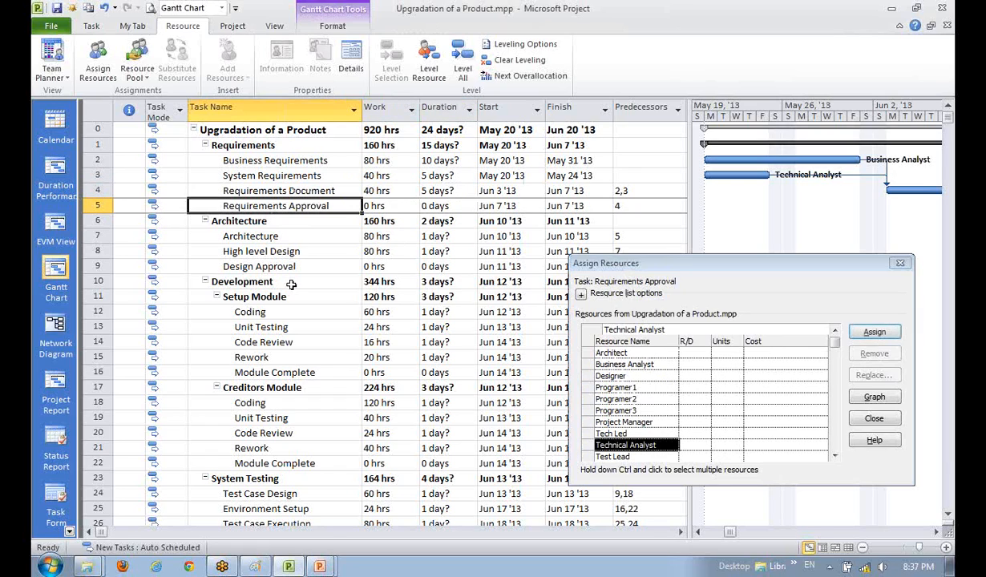
{"action": "scroll", "coordinate": [290, 285], "scroll_direction": "down", "scroll_amount": 1}
{"action": "left_click", "coordinate": [250, 189]}
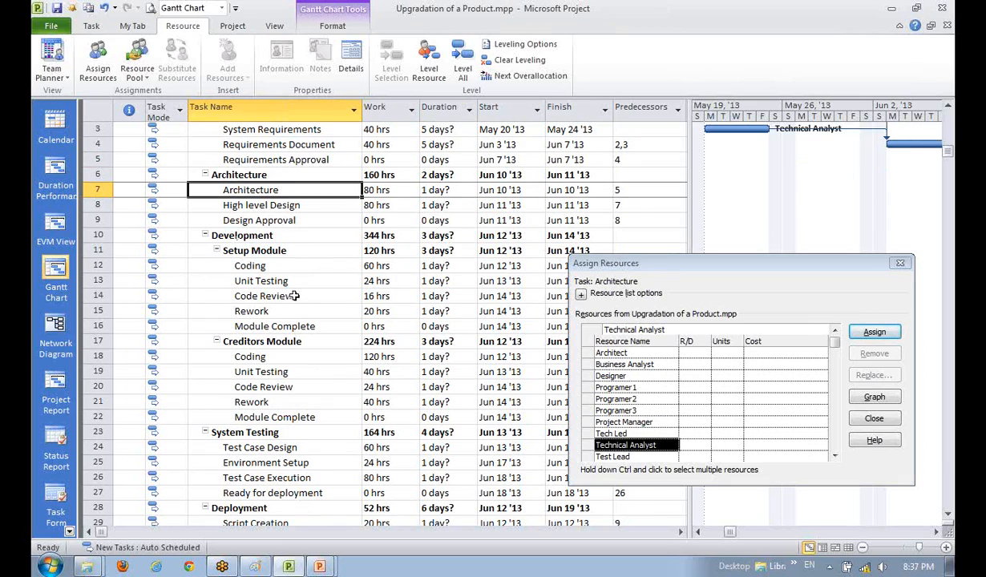
{"action": "left_click", "coordinate": [609, 353]}
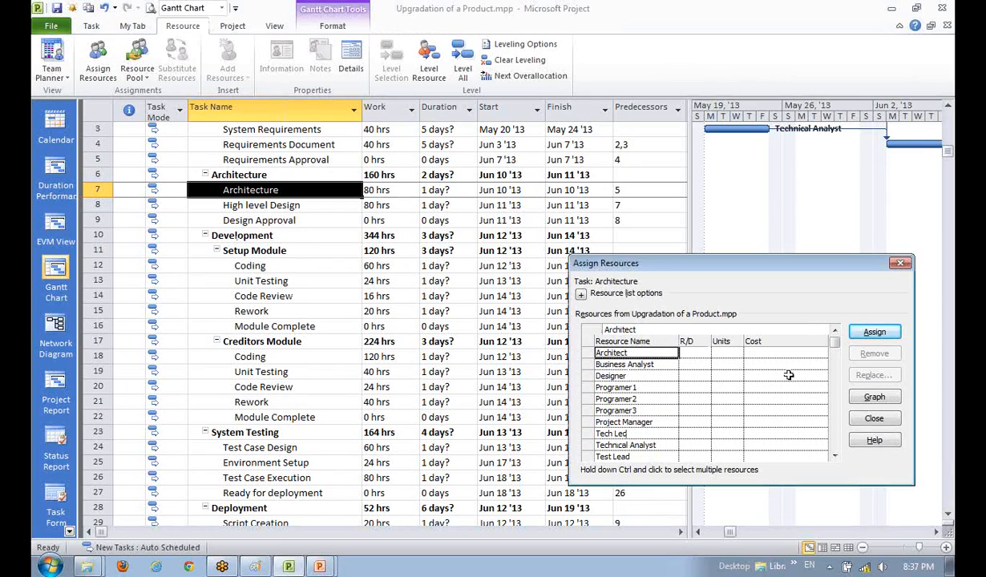
{"action": "left_click", "coordinate": [872, 337]}
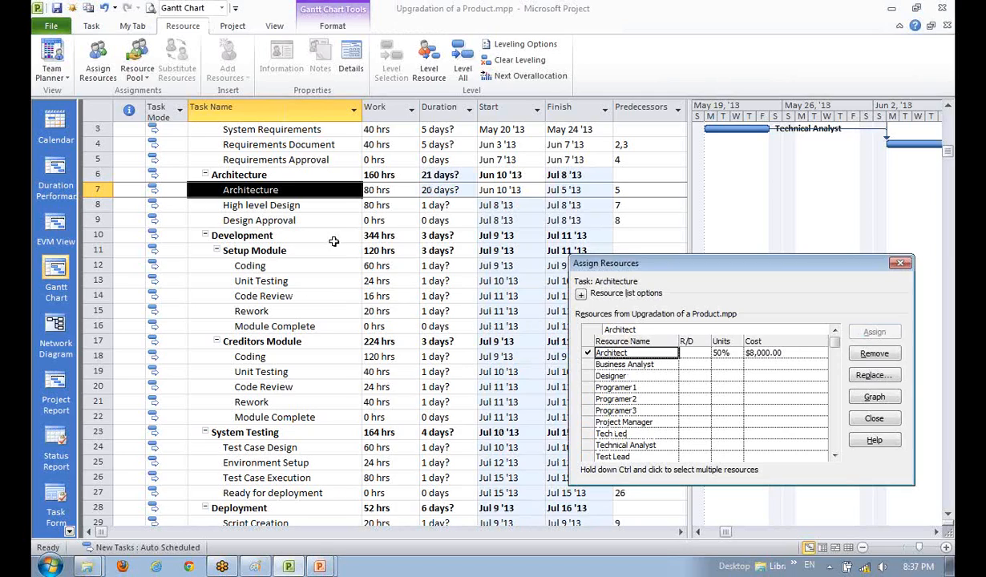
{"action": "left_click", "coordinate": [450, 190]}
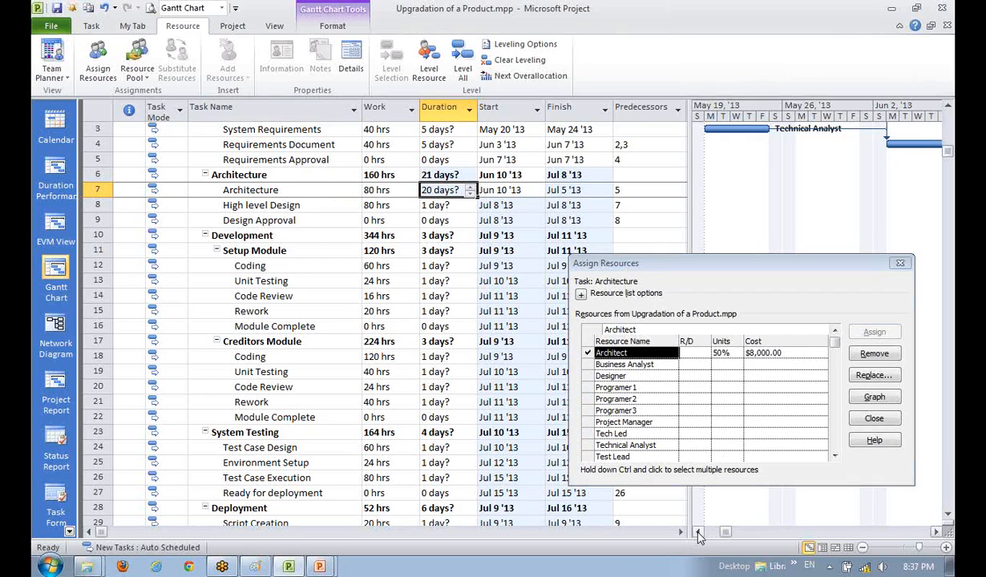
{"action": "left_click", "coordinate": [698, 532]}
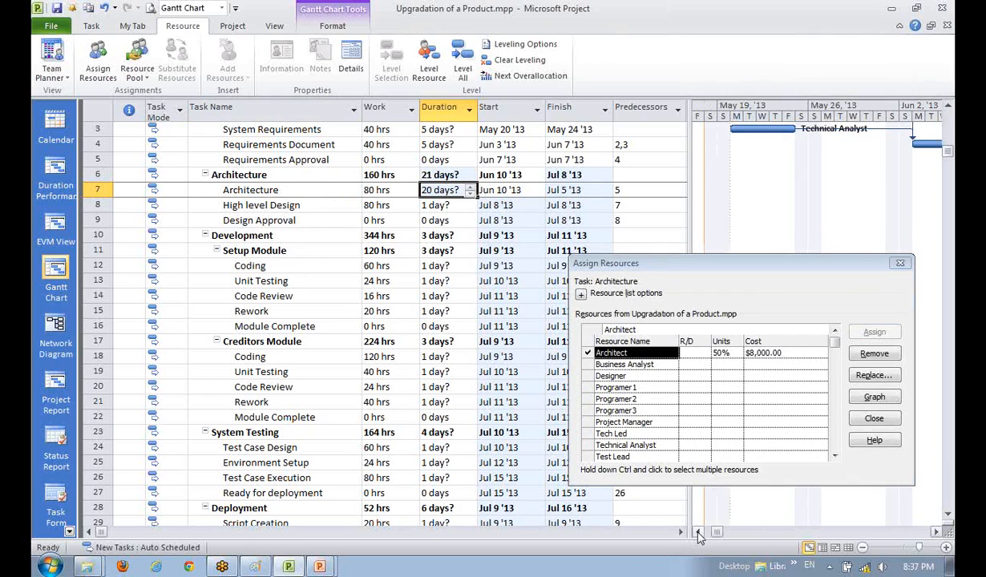
{"action": "left_click", "coordinate": [937, 533]}
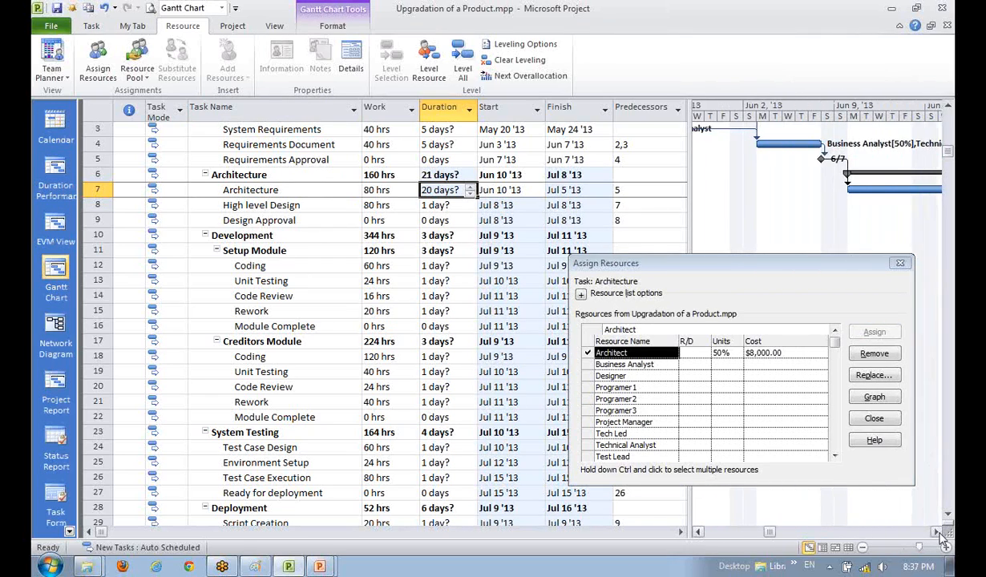
{"action": "scroll", "coordinate": [924, 507], "scroll_direction": "down", "scroll_amount": 1}
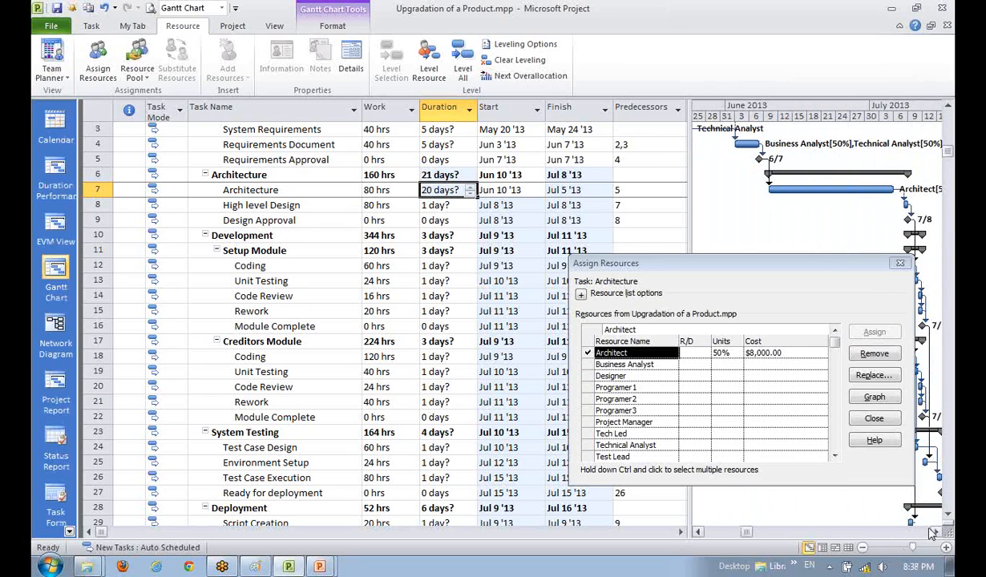
{"action": "left_click", "coordinate": [935, 532]}
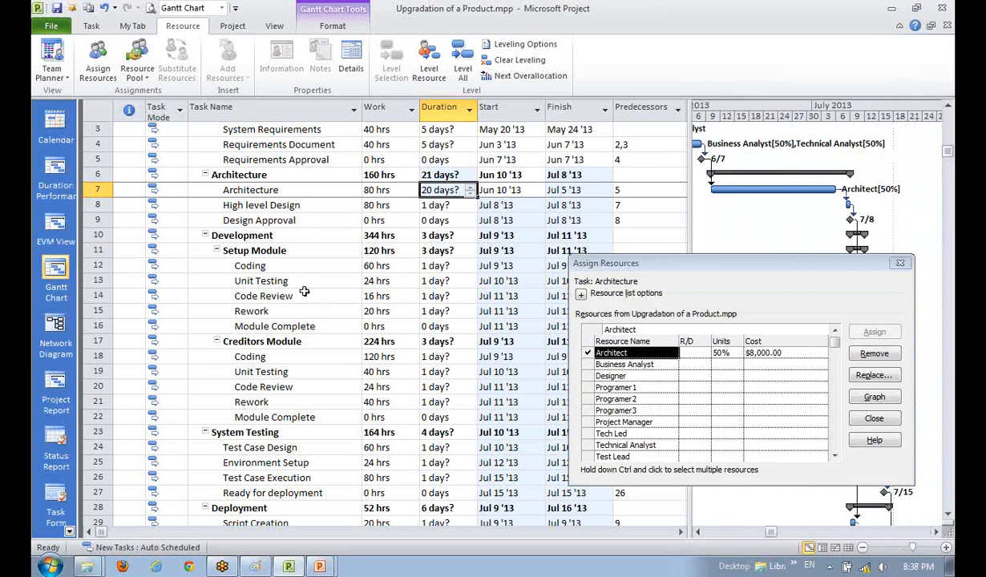
Look through the available resources and add the Designer to the Architecture task alongside the Architect
{"action": "left_click", "coordinate": [834, 455]}
{"action": "left_click", "coordinate": [834, 455]}
{"action": "left_click", "coordinate": [834, 456]}
{"action": "left_click", "coordinate": [834, 455]}
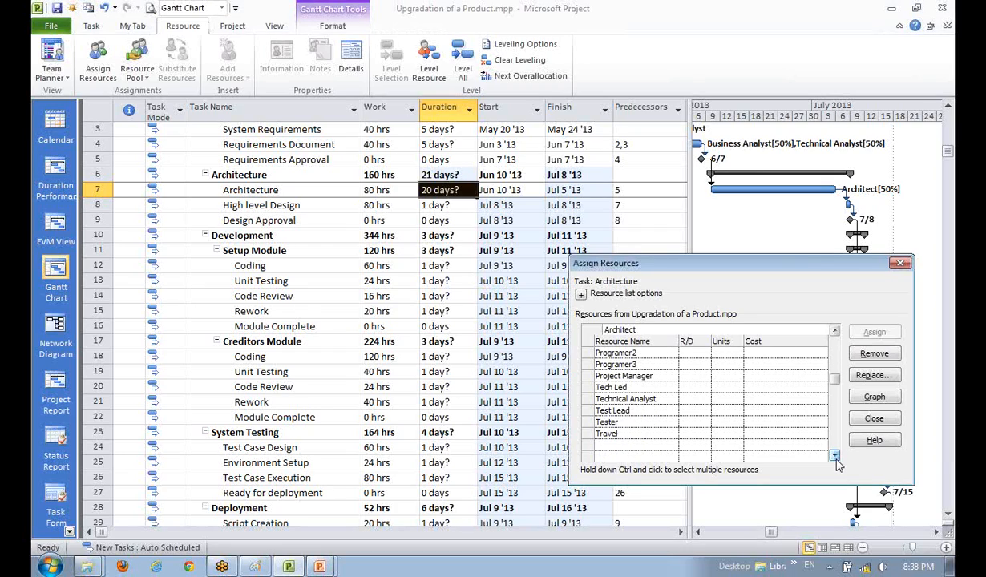
{"action": "left_click", "coordinate": [834, 332]}
{"action": "left_click", "coordinate": [835, 332]}
{"action": "left_click", "coordinate": [835, 332]}
{"action": "left_click", "coordinate": [835, 332]}
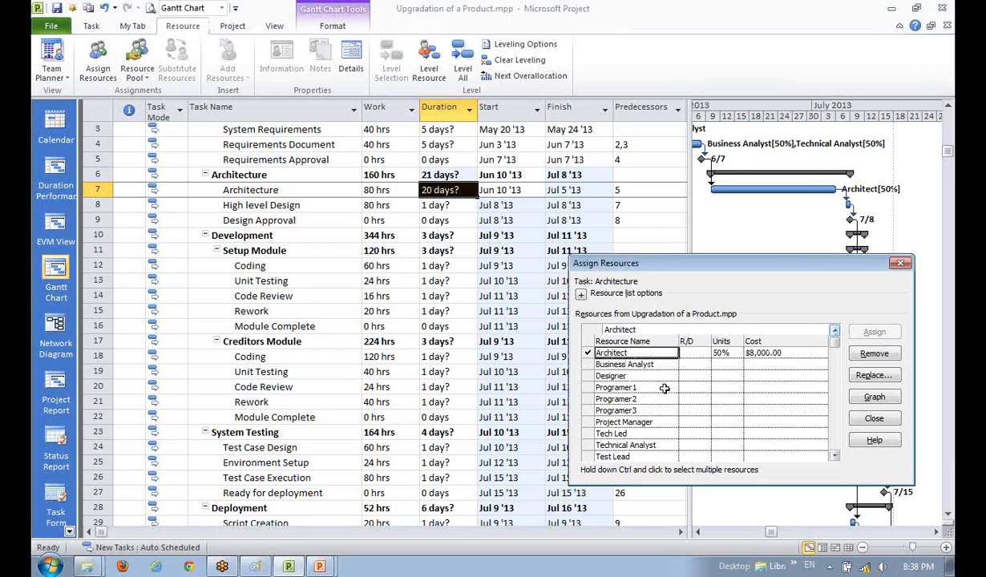
{"action": "left_click", "coordinate": [641, 375]}
{"action": "left_click", "coordinate": [873, 332]}
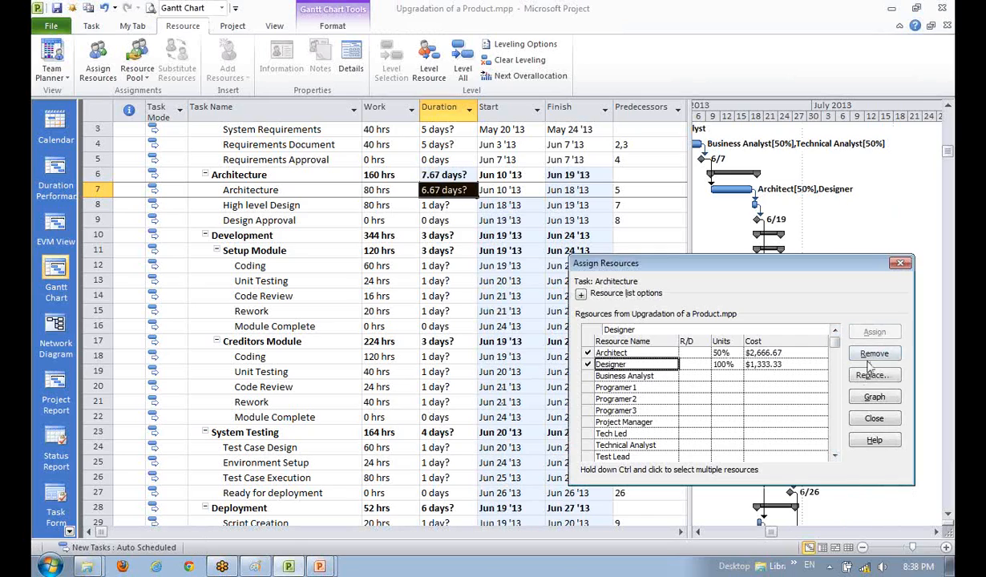
Assign the Designer to the High level Design task and compare its duration with that of Architecture
{"action": "left_click", "coordinate": [271, 205]}
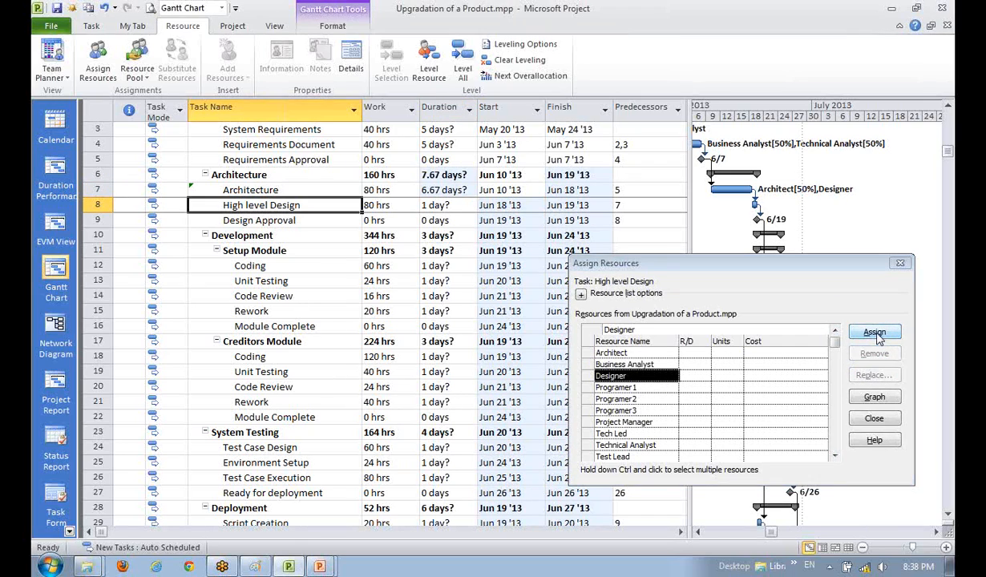
{"action": "left_click", "coordinate": [875, 332]}
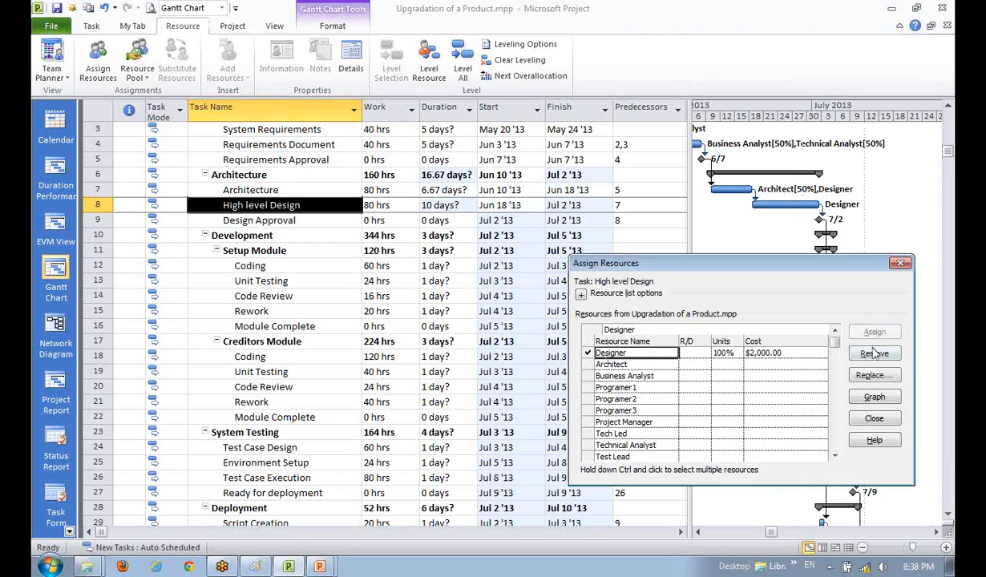
{"action": "left_click", "coordinate": [267, 266]}
{"action": "left_click", "coordinate": [265, 388]}
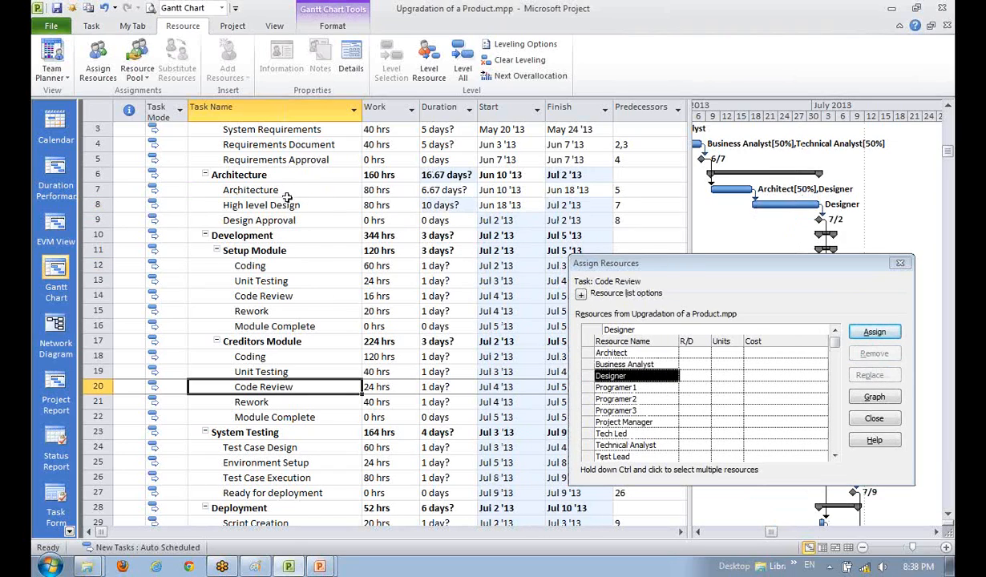
{"action": "left_click", "coordinate": [275, 190]}
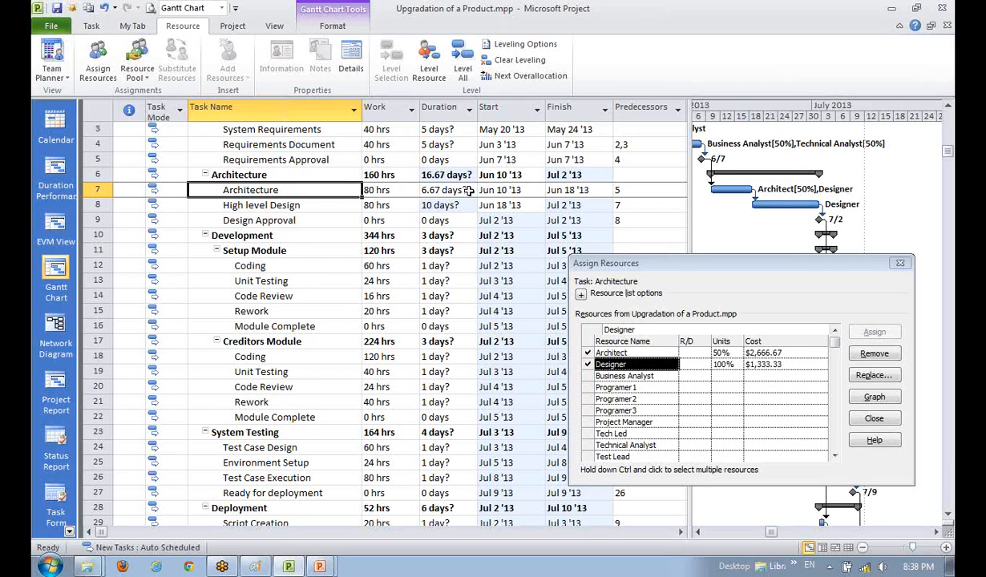
{"action": "left_click", "coordinate": [443, 205]}
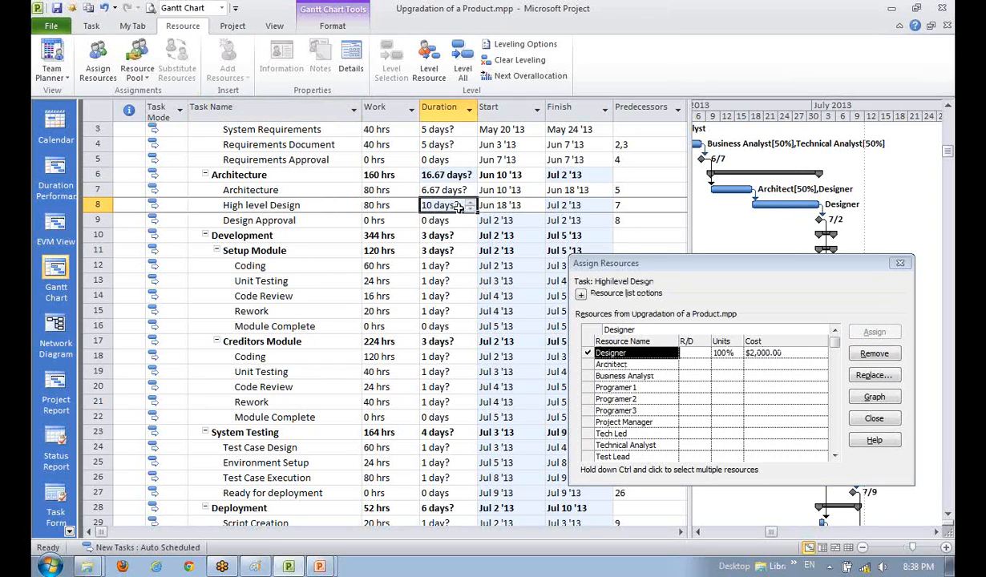
{"action": "left_click", "coordinate": [301, 205]}
Assign Programer1 to the Setup Module's Coding and Unit Testing tasks together
{"action": "scroll", "coordinate": [313, 293], "scroll_direction": "down", "scroll_amount": 1}
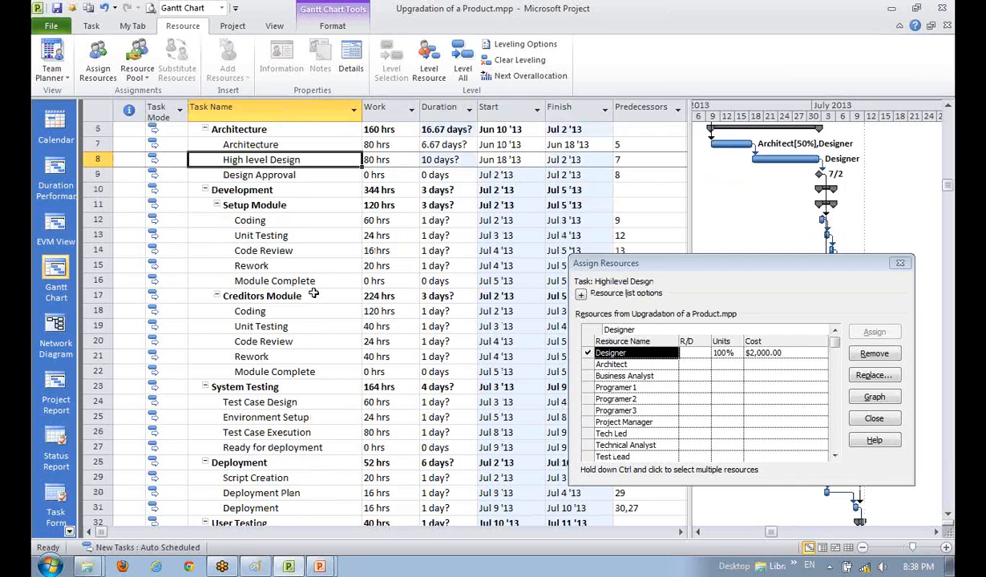
{"action": "left_click", "coordinate": [285, 223]}
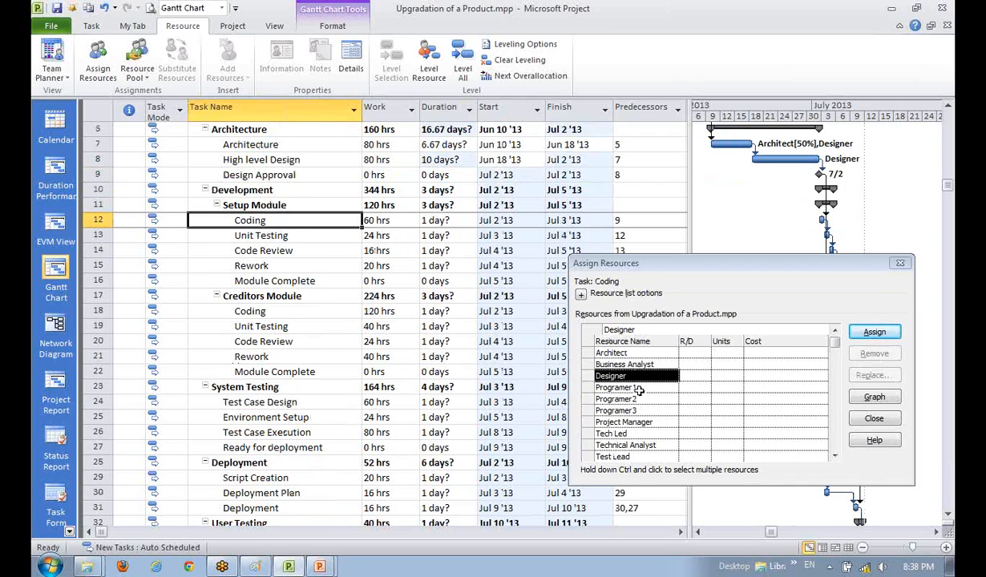
{"action": "left_click", "coordinate": [331, 236], "text": "ctrl"}
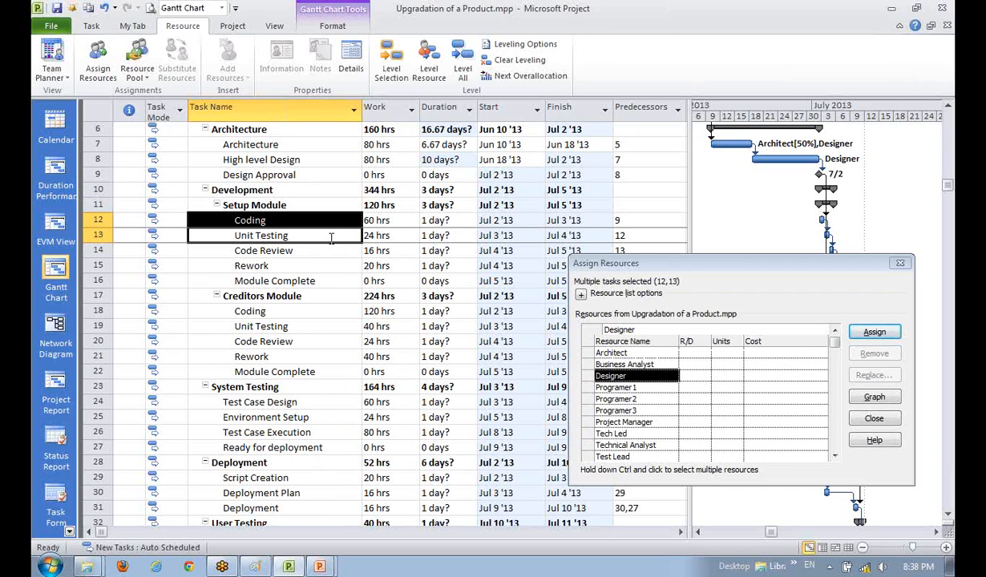
{"action": "left_click", "coordinate": [615, 388]}
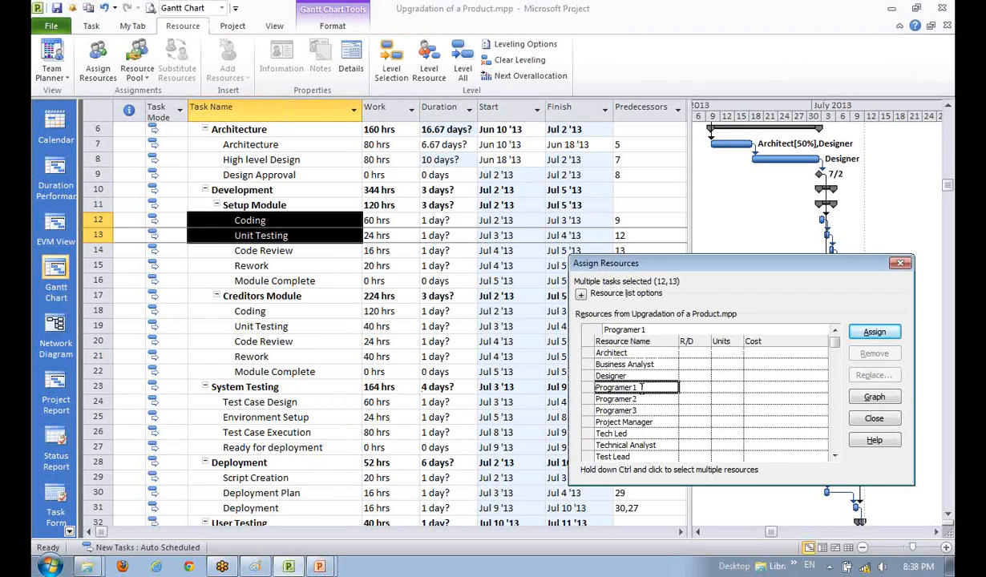
{"action": "left_click", "coordinate": [873, 332]}
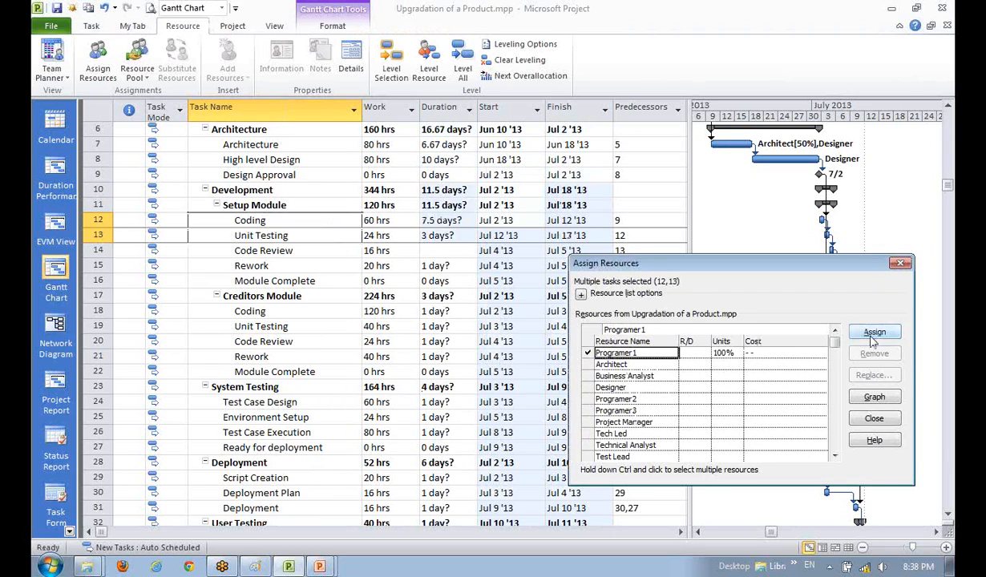
Assign Programer2 to the Setup Module's Code Review task and Programer1 to its Rework task
{"action": "left_click", "coordinate": [305, 295]}
{"action": "left_click", "coordinate": [271, 250]}
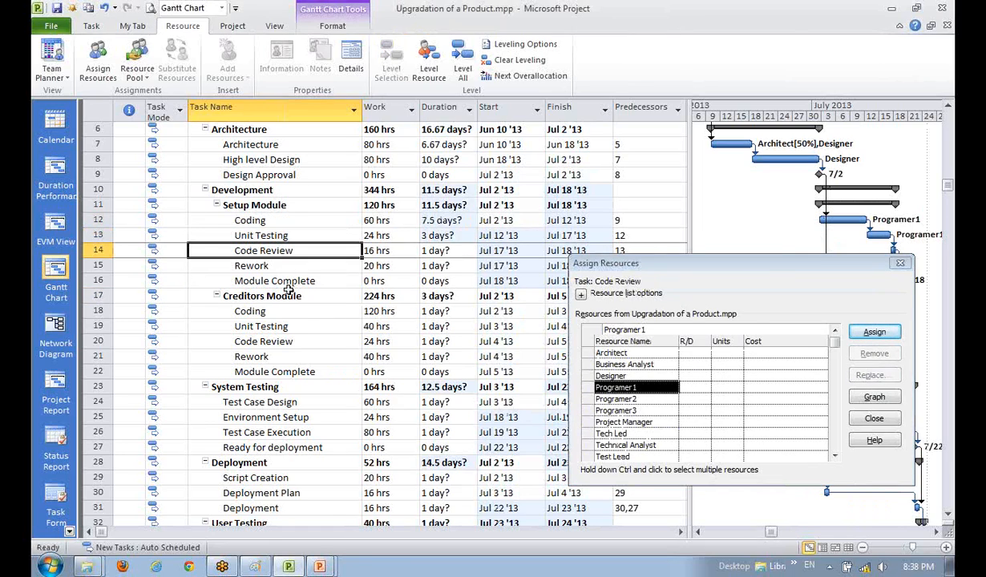
{"action": "left_click", "coordinate": [609, 399]}
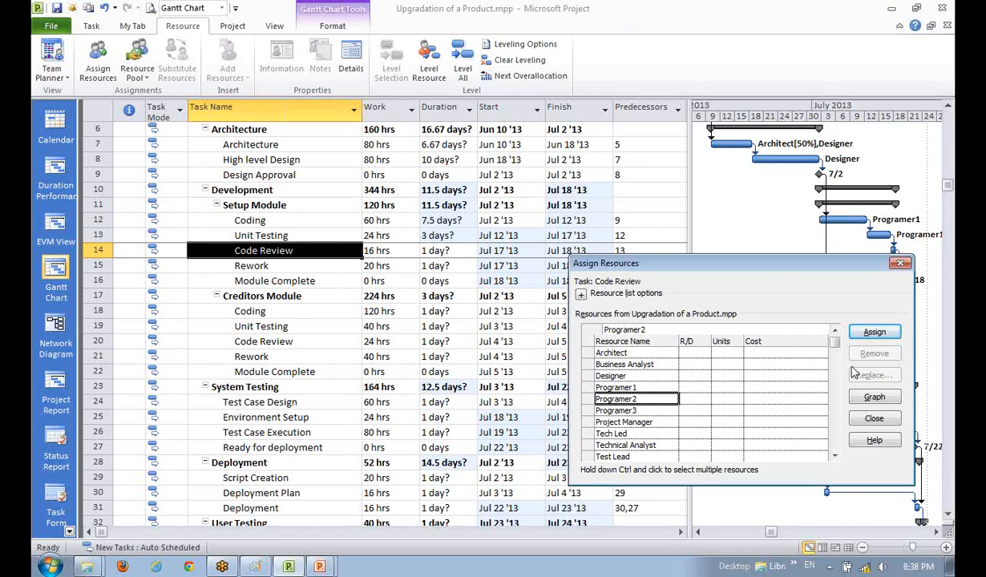
{"action": "left_click", "coordinate": [874, 331]}
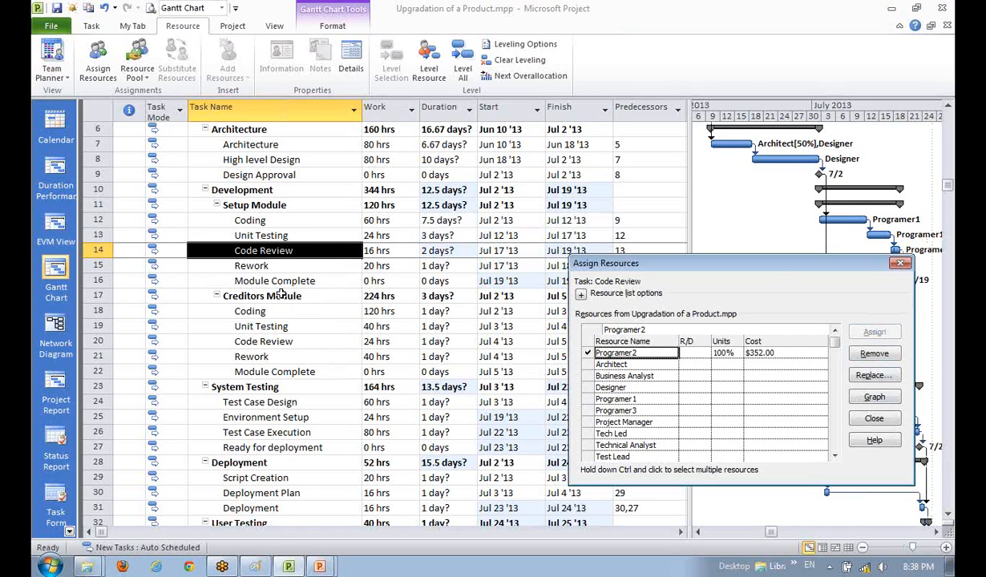
{"action": "left_click", "coordinate": [265, 265]}
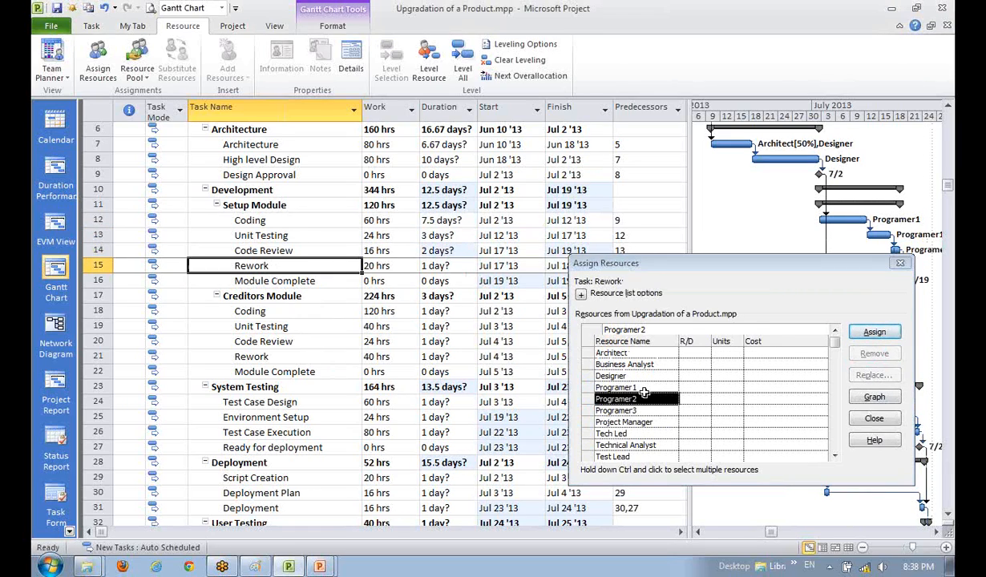
{"action": "left_click", "coordinate": [615, 388]}
{"action": "left_click", "coordinate": [874, 331]}
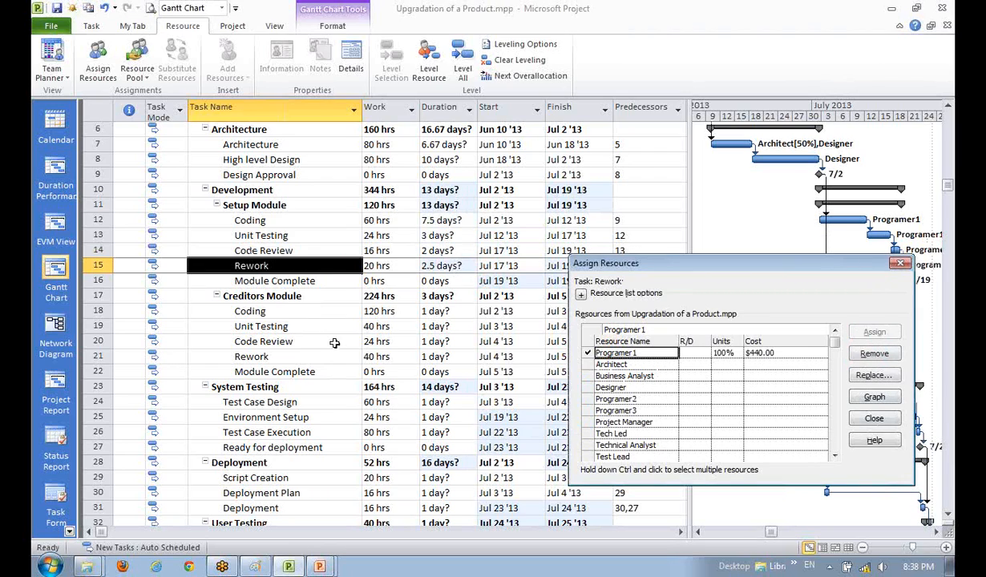
Assign Programer2 to the Creditors Module's Coding task and to its Unit Testing task
{"action": "left_click", "coordinate": [303, 273]}
{"action": "key", "text": "Down"}
{"action": "key", "text": "Down"}
{"action": "key", "text": "Down"}
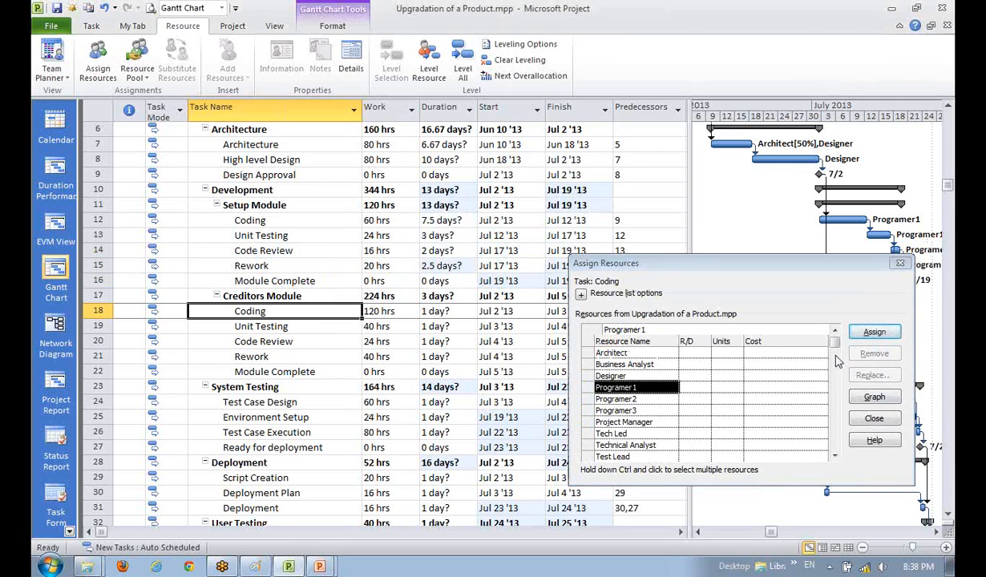
{"action": "left_click", "coordinate": [616, 398]}
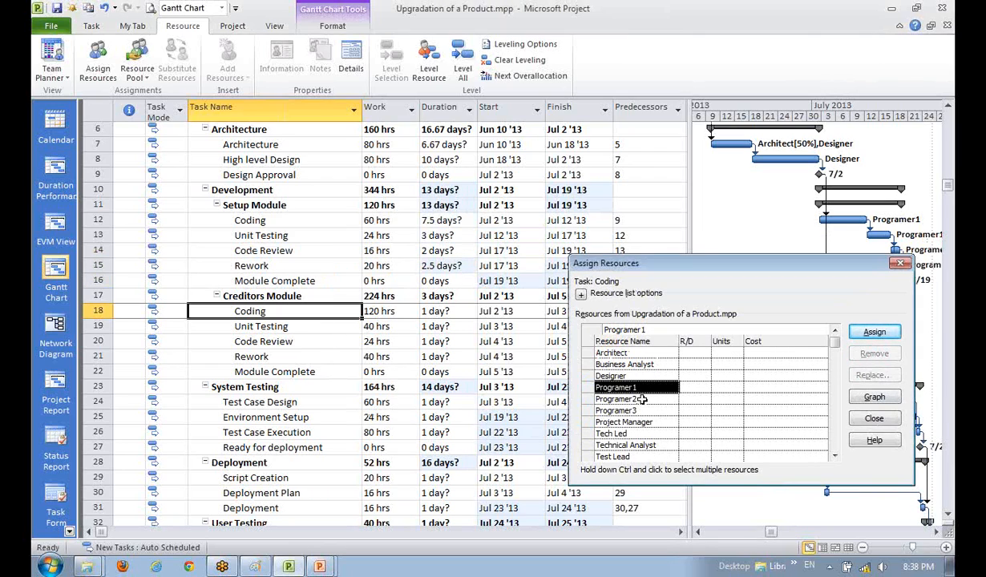
{"action": "left_click", "coordinate": [874, 332]}
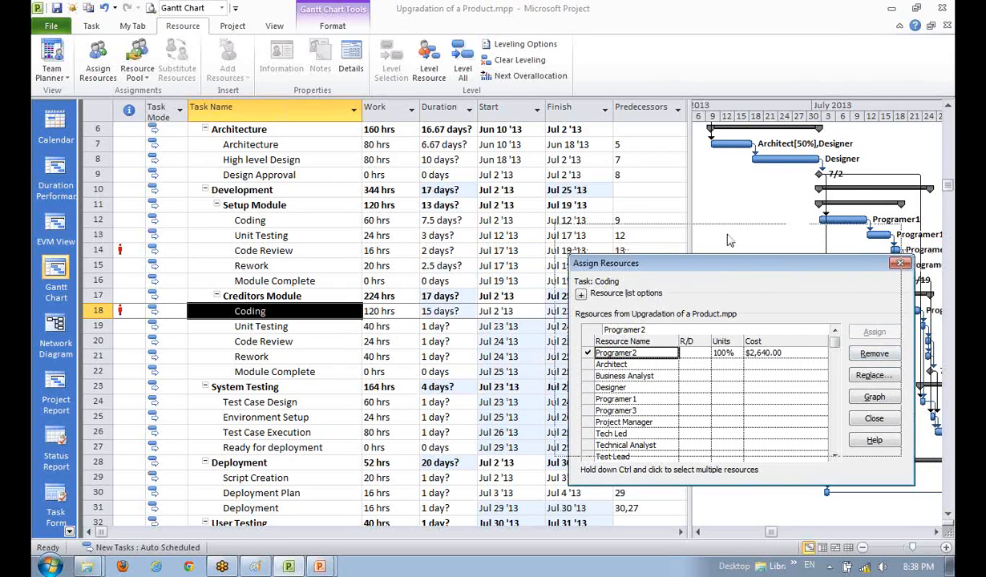
{"action": "left_click_drag", "start_coordinate": [741, 269], "coordinate": [666, 33]}
{"action": "left_click", "coordinate": [265, 327]}
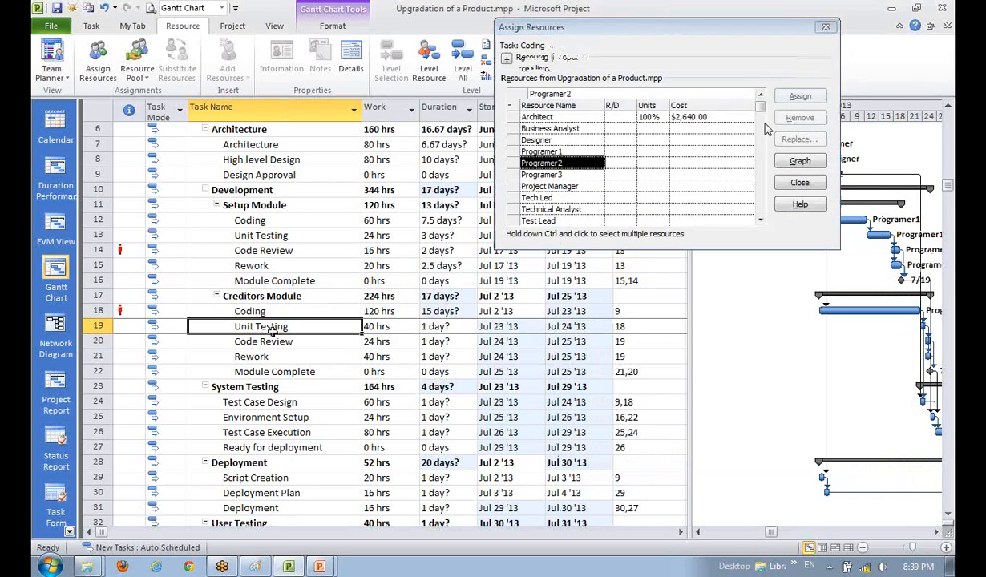
{"action": "left_click", "coordinate": [799, 96]}
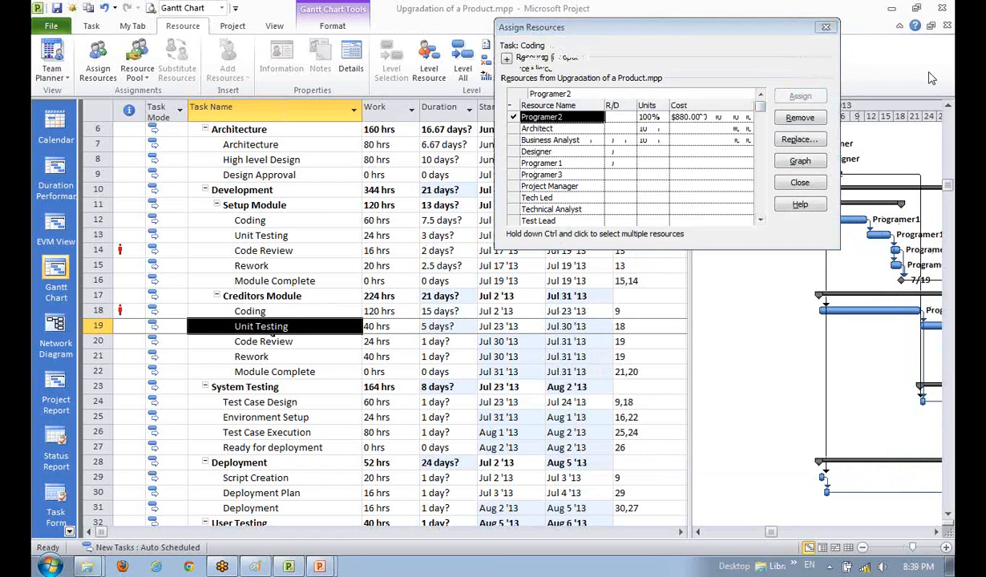
Assign Programer3 to the Creditors Module's Code Review task
{"action": "left_click", "coordinate": [311, 341]}
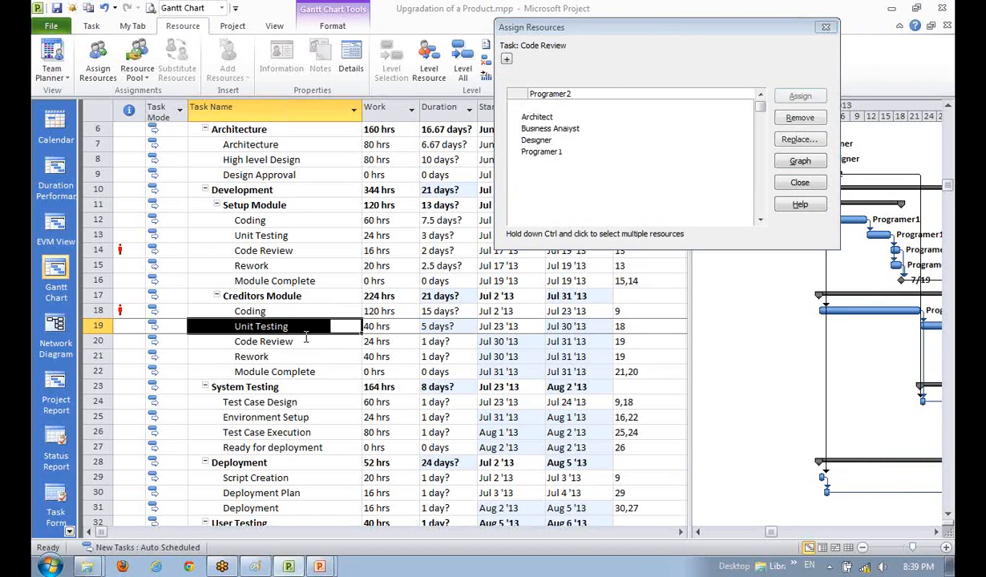
{"action": "left_click", "coordinate": [566, 173]}
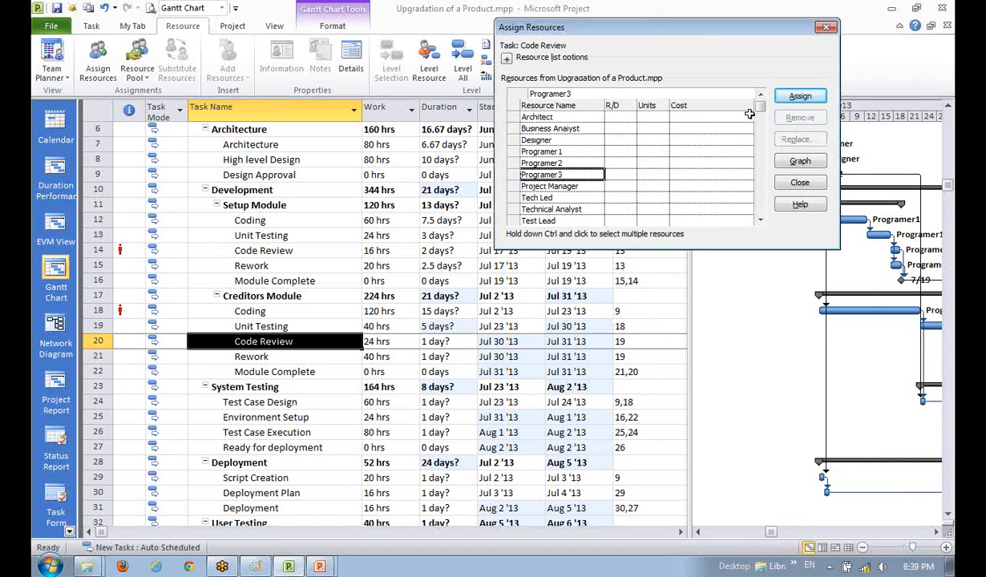
{"action": "left_click", "coordinate": [784, 96]}
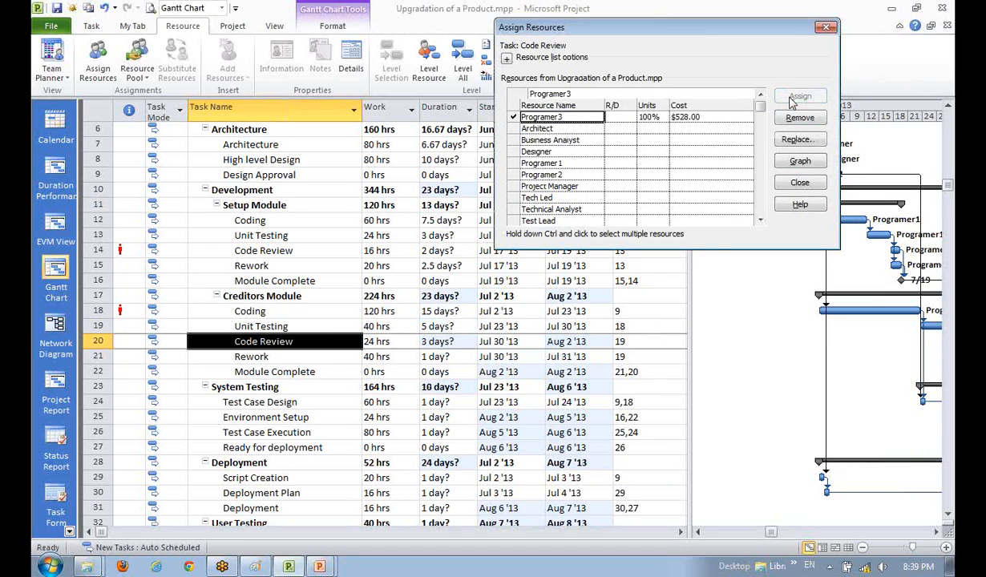
{"action": "left_click", "coordinate": [935, 531]}
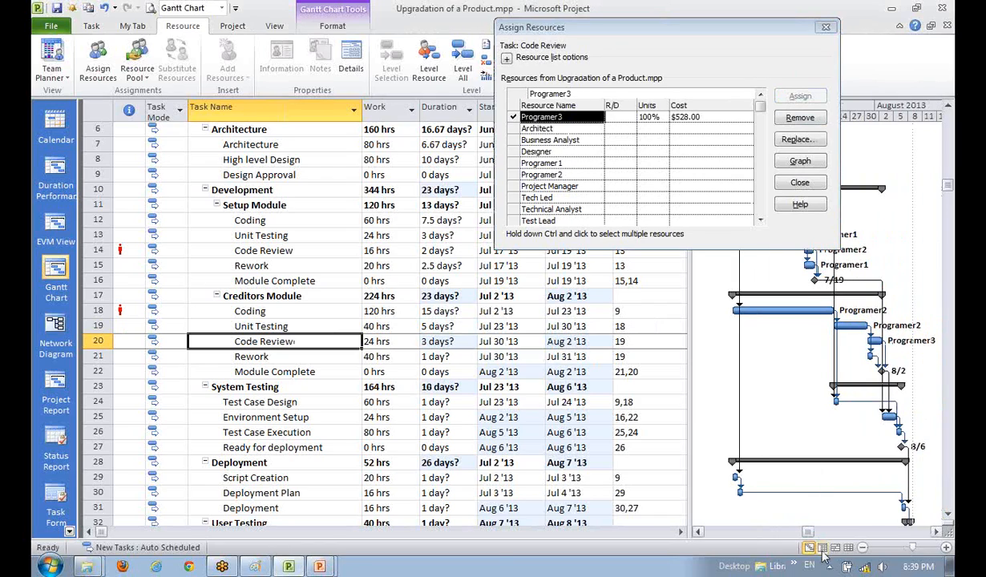
{"action": "left_click", "coordinate": [264, 356]}
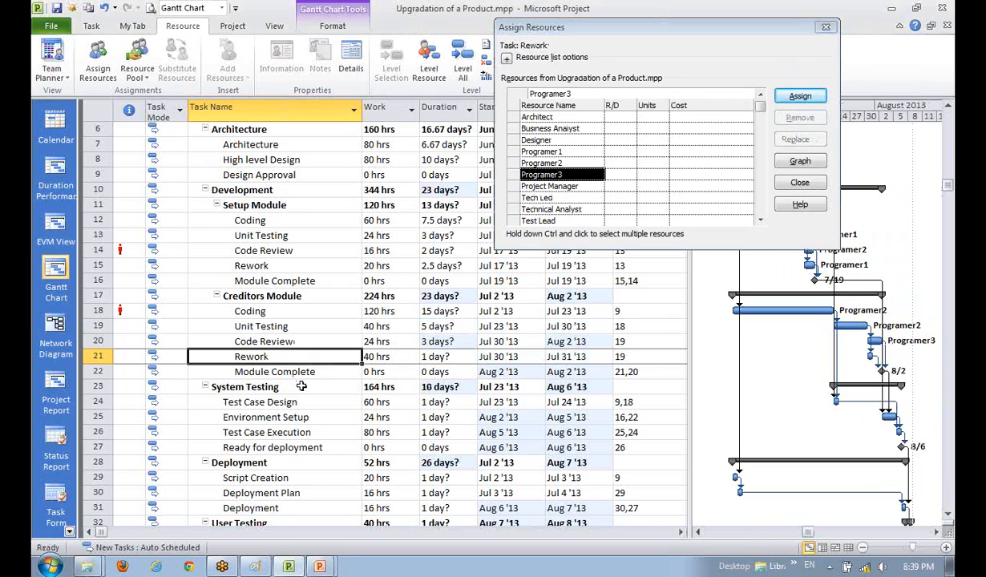
{"action": "left_click", "coordinate": [311, 309]}
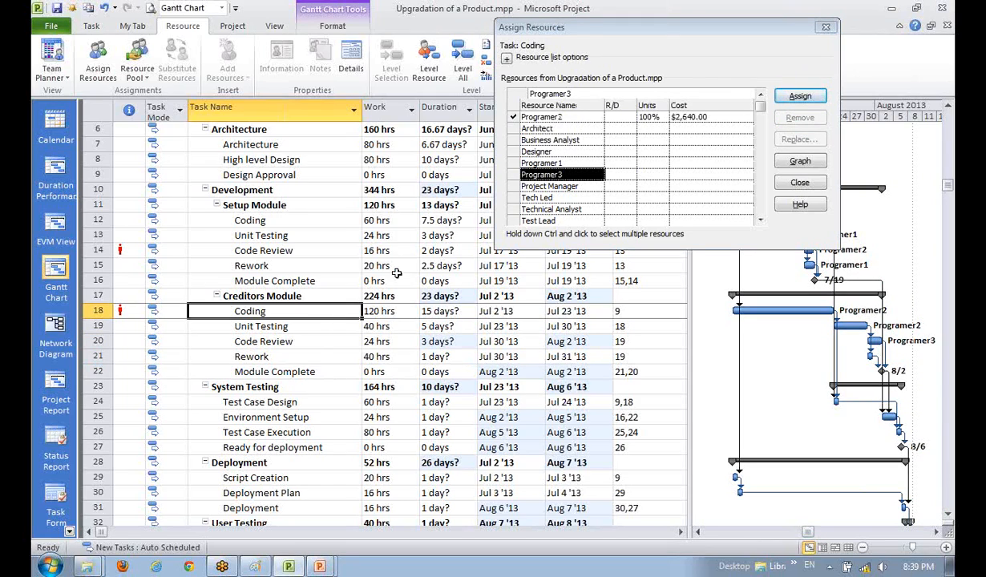
{"action": "left_click", "coordinate": [569, 209]}
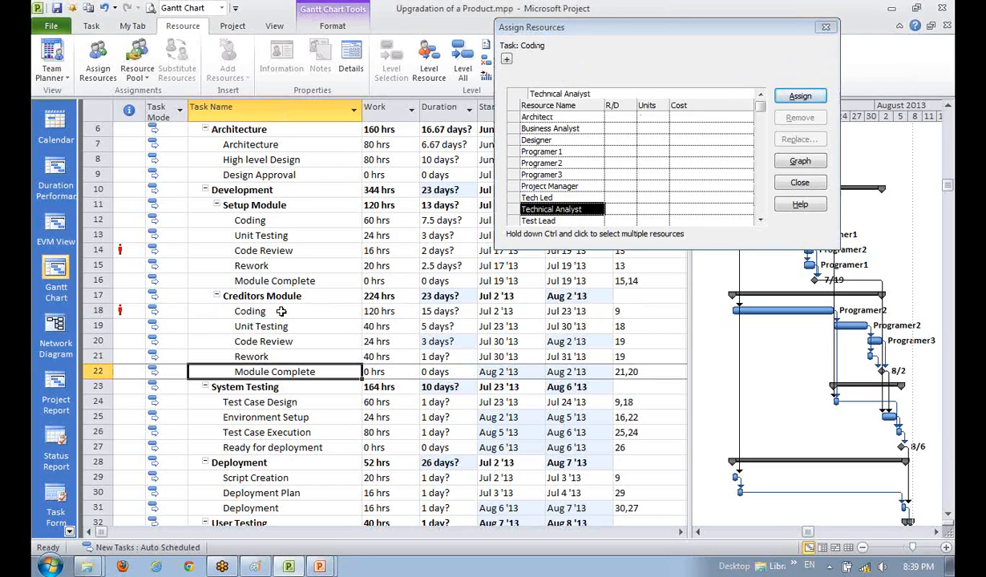
{"action": "left_click", "coordinate": [534, 174]}
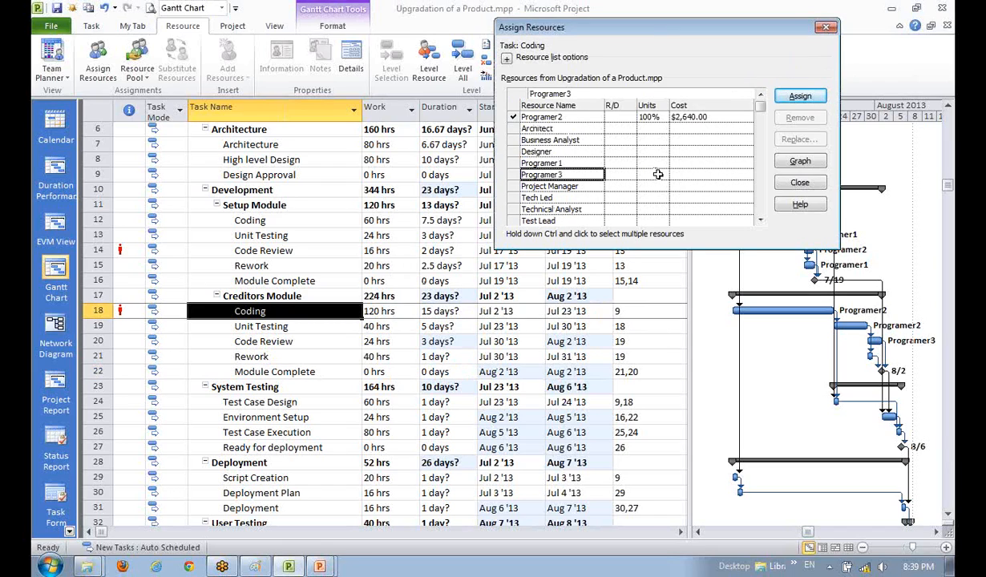
{"action": "left_click", "coordinate": [662, 175]}
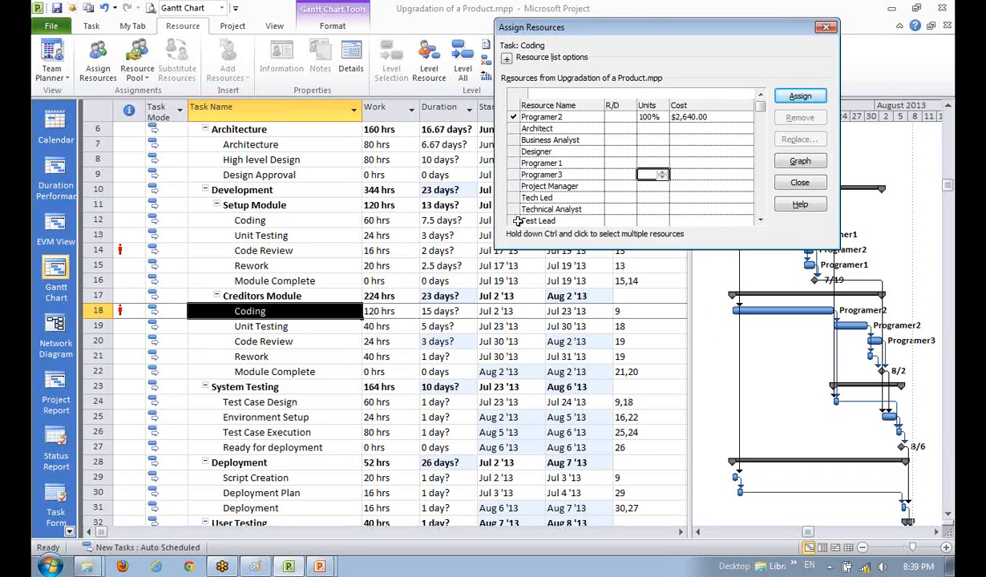
Assign Programer2 to the Creditors Module's Rework task
{"action": "left_click", "coordinate": [264, 336]}
{"action": "left_click", "coordinate": [272, 367]}
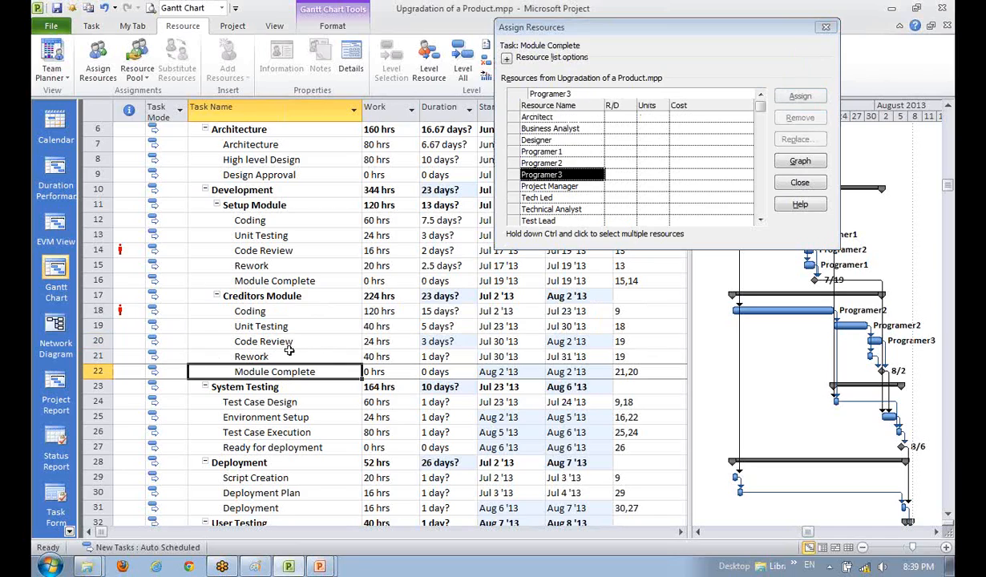
{"action": "left_click", "coordinate": [290, 341]}
{"action": "left_click", "coordinate": [280, 357]}
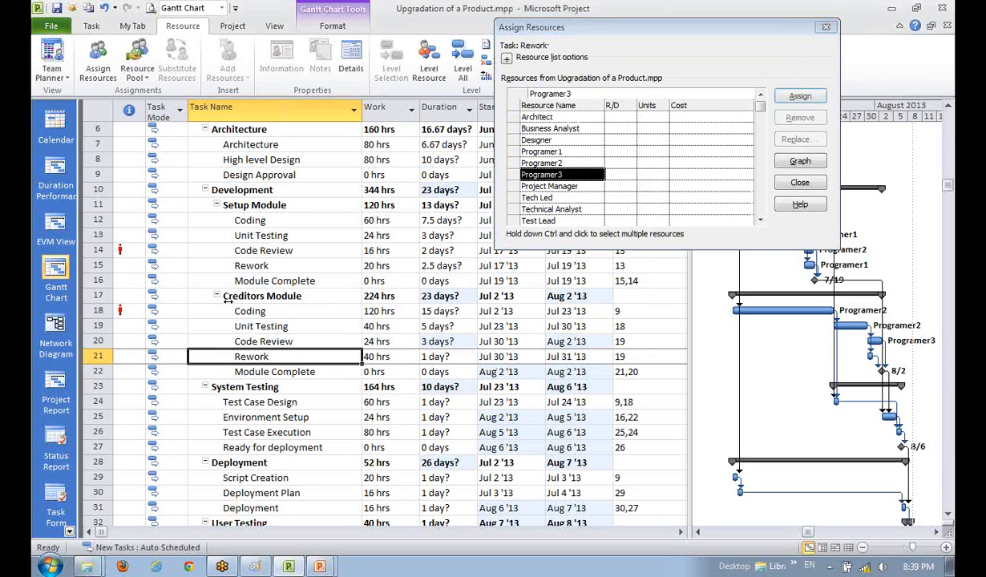
{"action": "left_click", "coordinate": [561, 162]}
{"action": "left_click", "coordinate": [794, 97]}
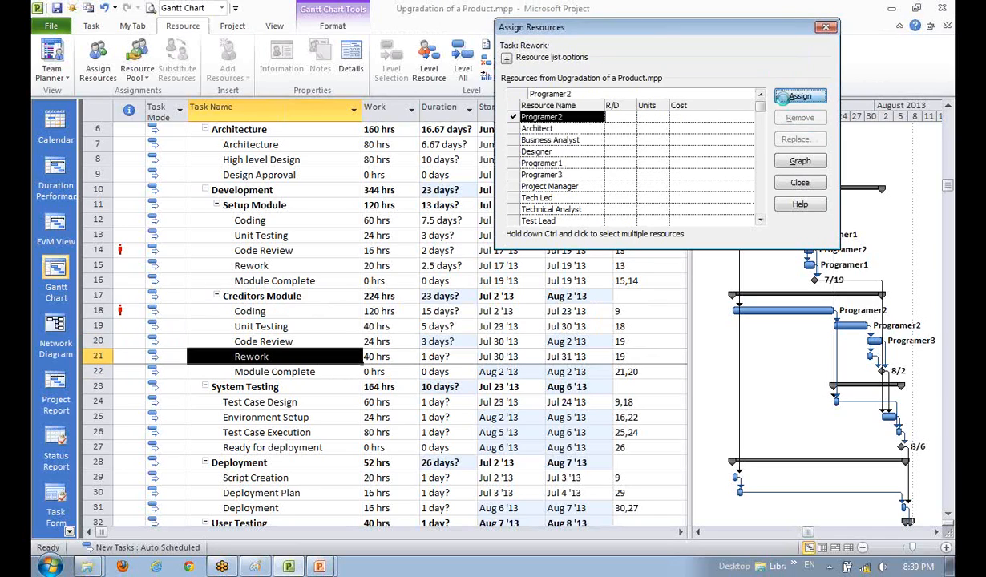
Assign the Test Lead to the Test Case Design task under System Testing
{"action": "left_click", "coordinate": [298, 371]}
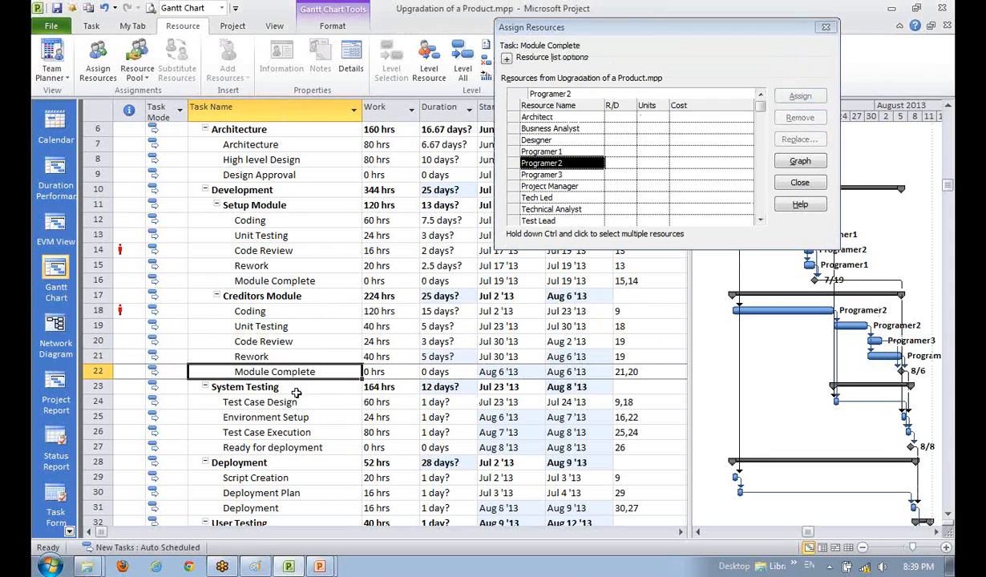
{"action": "left_click", "coordinate": [273, 402]}
{"action": "scroll", "coordinate": [396, 433], "scroll_direction": "down", "scroll_amount": 1}
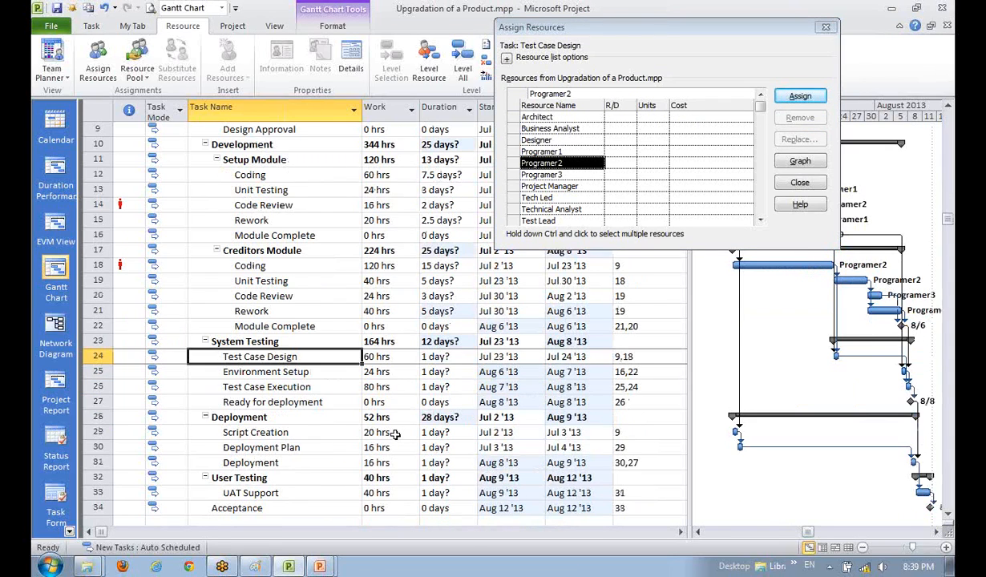
{"action": "scroll", "coordinate": [396, 434], "scroll_direction": "up", "scroll_amount": 1}
{"action": "left_click", "coordinate": [316, 433]}
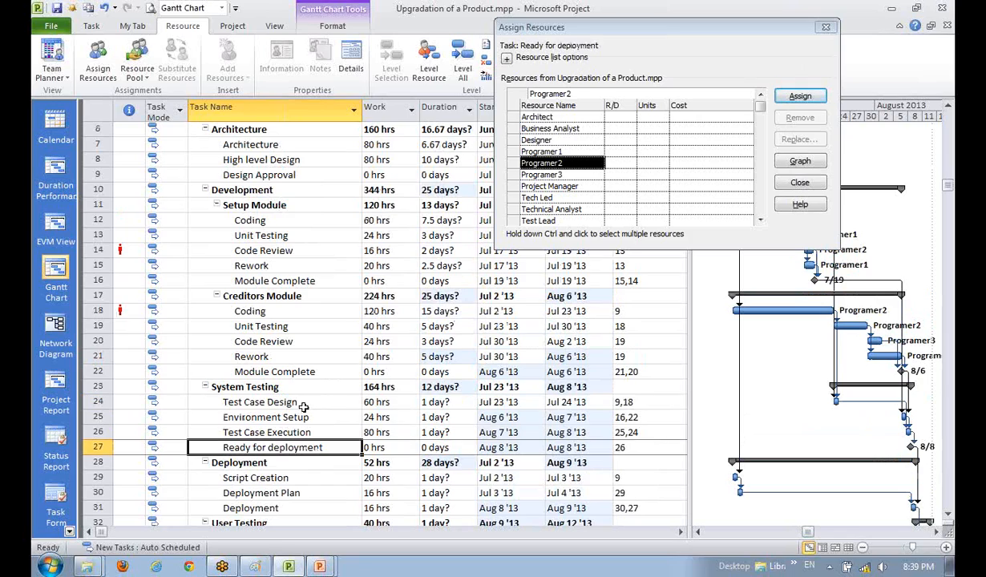
{"action": "left_click", "coordinate": [311, 402]}
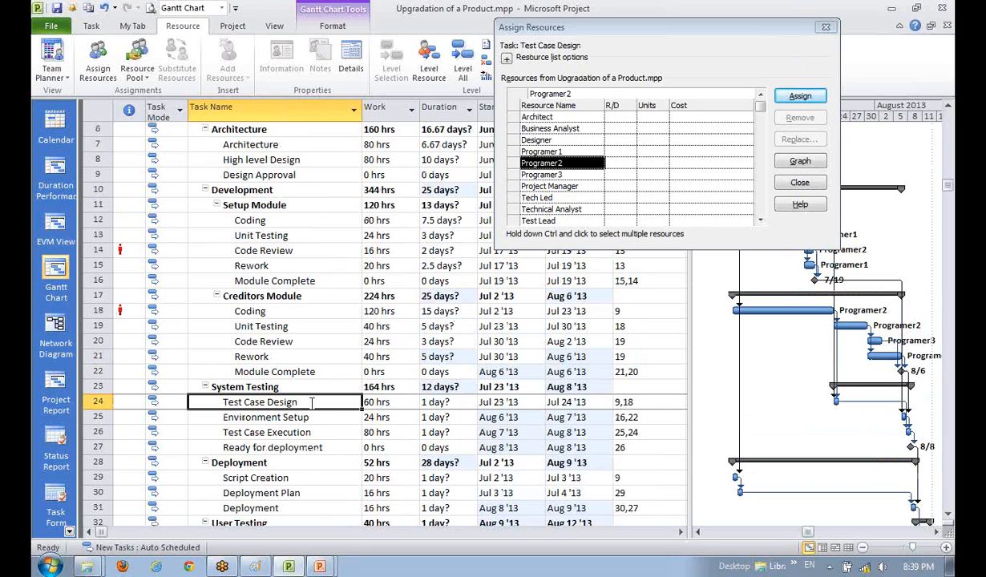
{"action": "left_click", "coordinate": [759, 219]}
{"action": "left_click", "coordinate": [760, 220]}
{"action": "left_click", "coordinate": [558, 198]}
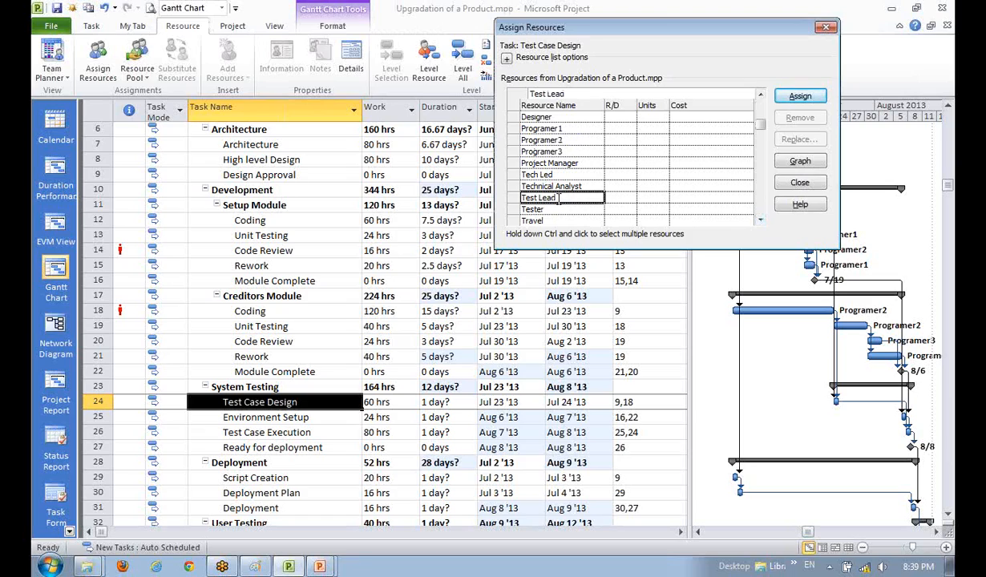
{"action": "left_click", "coordinate": [795, 98]}
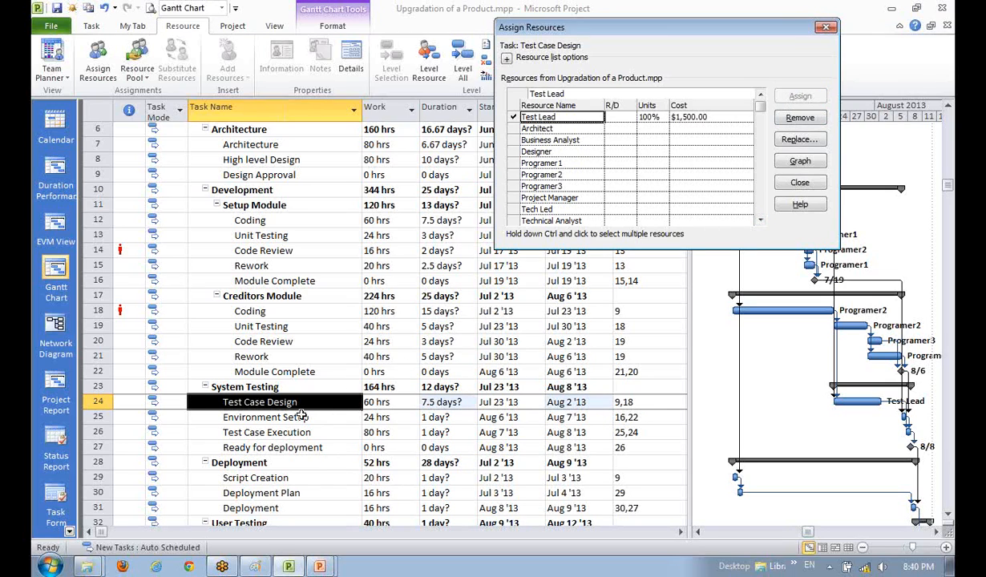
Add Programer3 as a second resource on the Test Case Design task
{"action": "left_click", "coordinate": [269, 432]}
{"action": "left_click", "coordinate": [273, 402]}
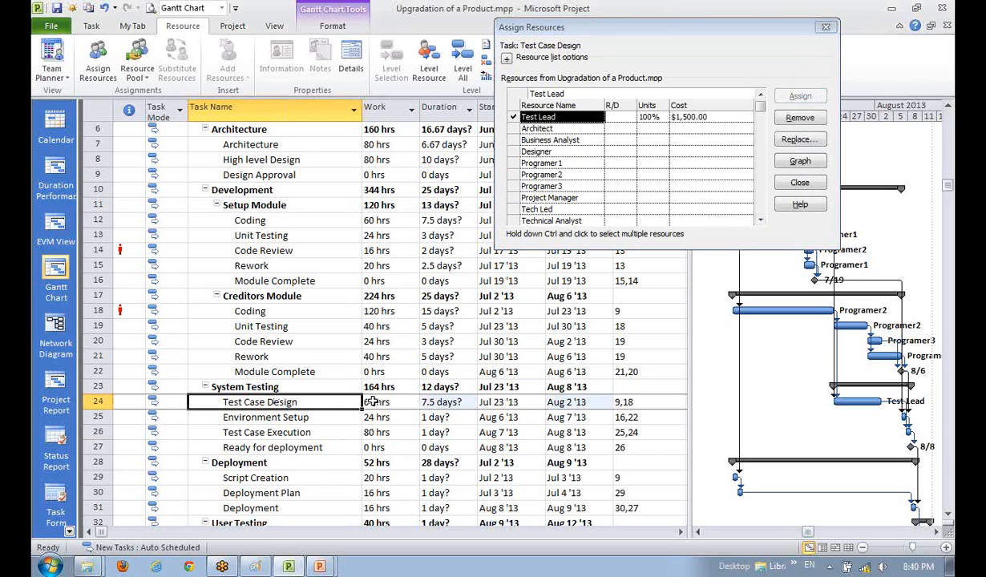
{"action": "left_click", "coordinate": [542, 186]}
{"action": "left_click", "coordinate": [800, 96]}
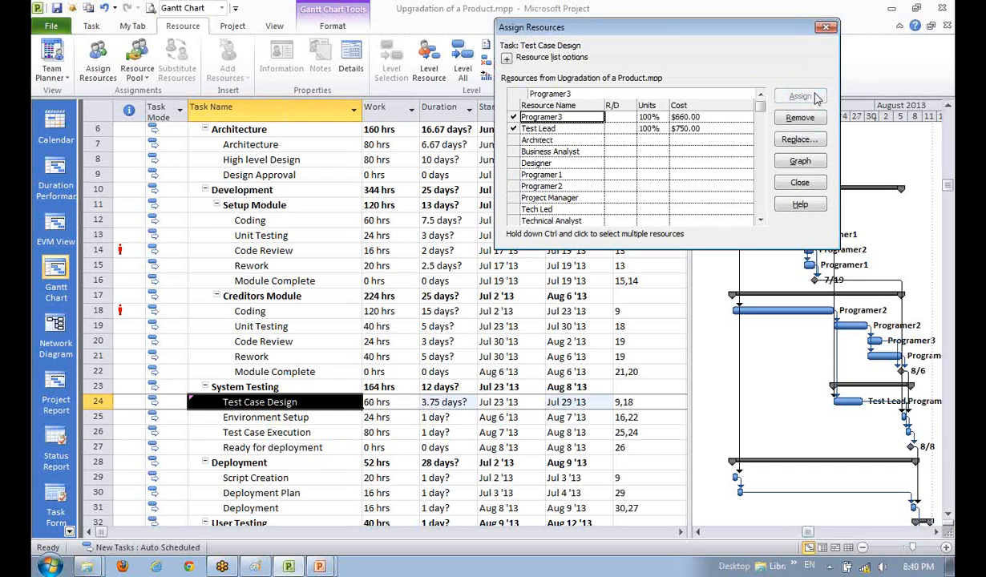
Set Programer3's assignment units on the Test Case Design task to 25%
{"action": "left_click", "coordinate": [275, 447]}
{"action": "left_click", "coordinate": [287, 402]}
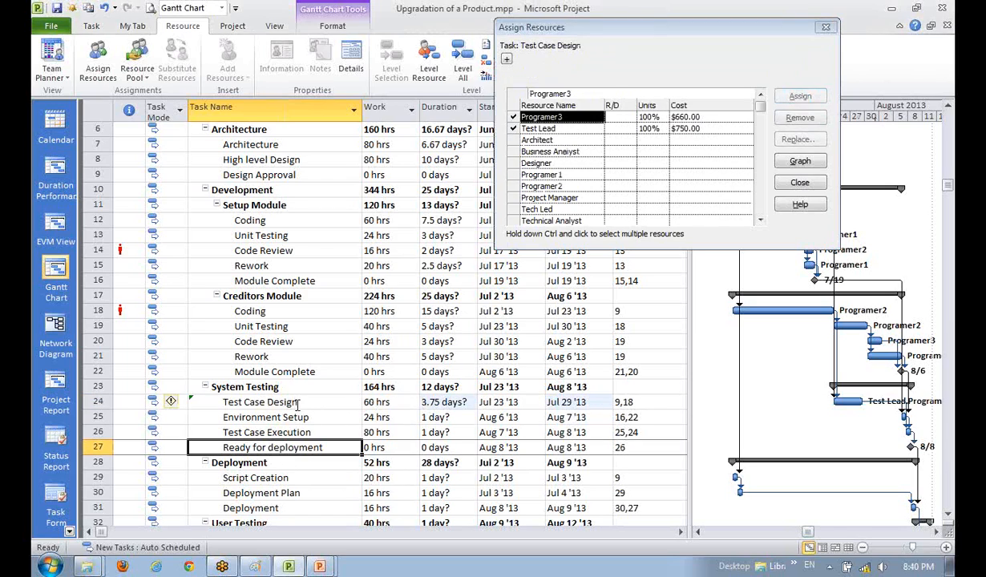
{"action": "left_click", "coordinate": [648, 117]}
{"action": "type", "text": "2"}
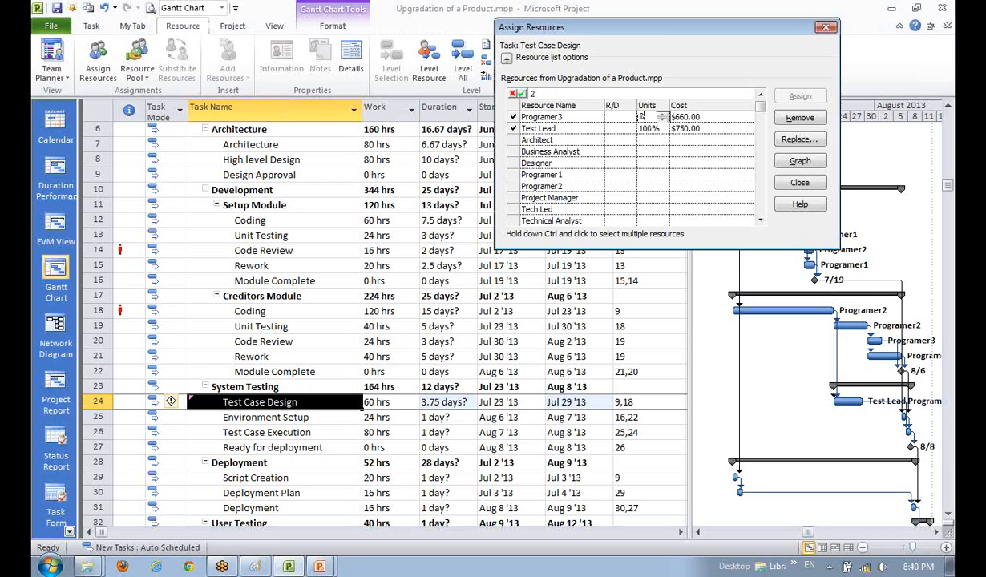
{"action": "type", "text": "5"}
{"action": "key", "text": "Return"}
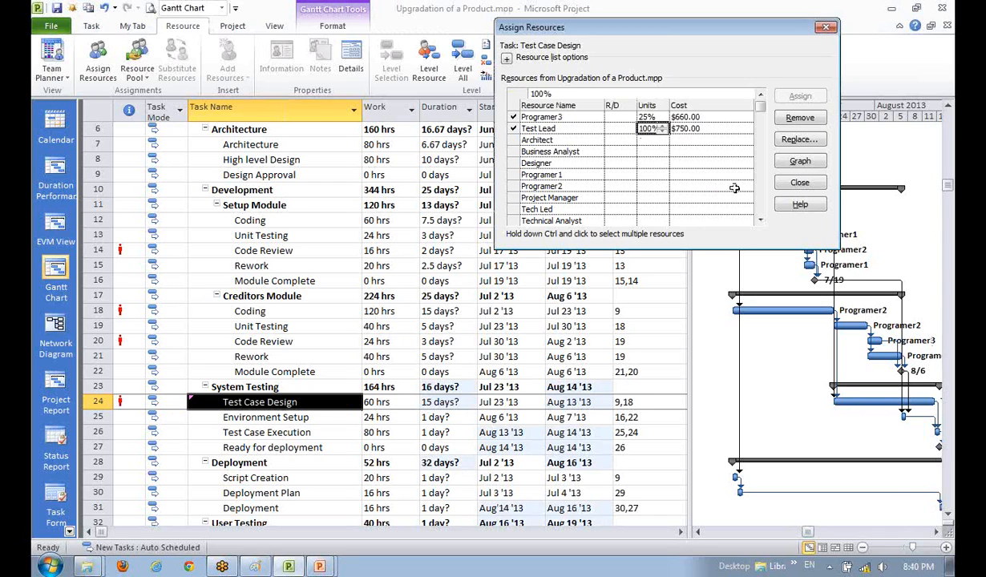
{"action": "left_click", "coordinate": [256, 478]}
{"action": "scroll", "coordinate": [241, 464], "scroll_direction": "down", "scroll_amount": 1}
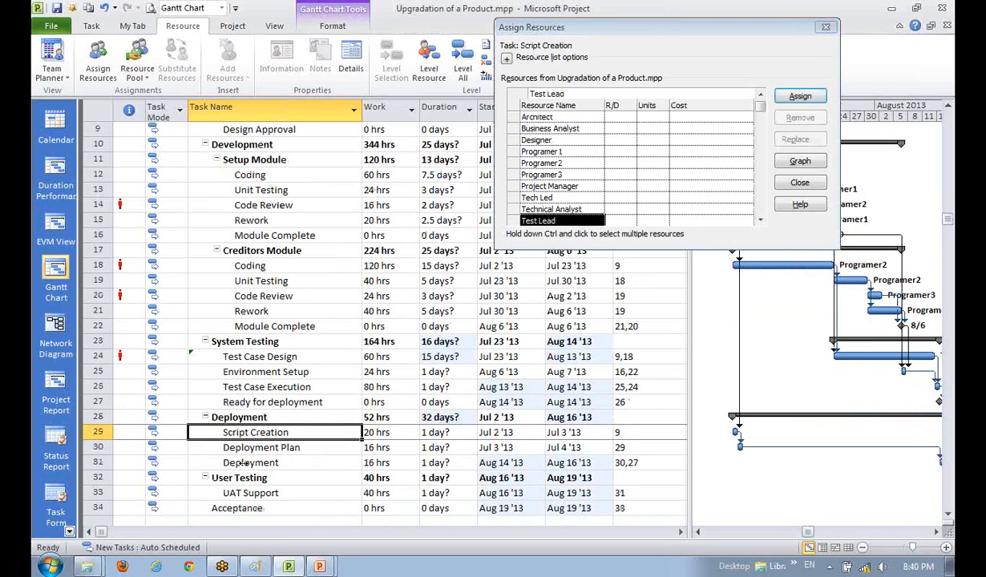
{"action": "left_click", "coordinate": [290, 355]}
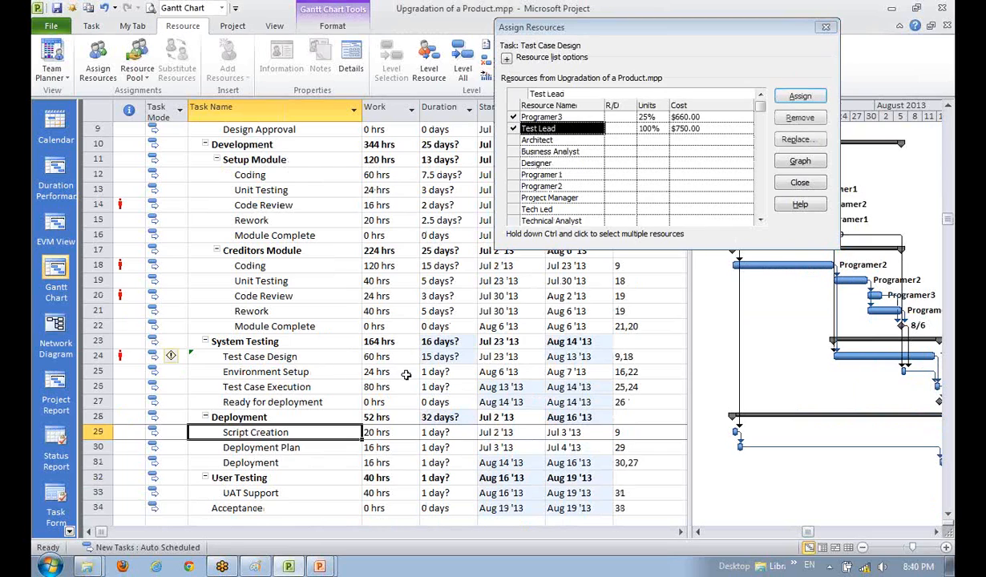
{"action": "scroll", "coordinate": [414, 429], "scroll_direction": "up", "scroll_amount": 2}
{"action": "scroll", "coordinate": [308, 425], "scroll_direction": "down", "scroll_amount": 1}
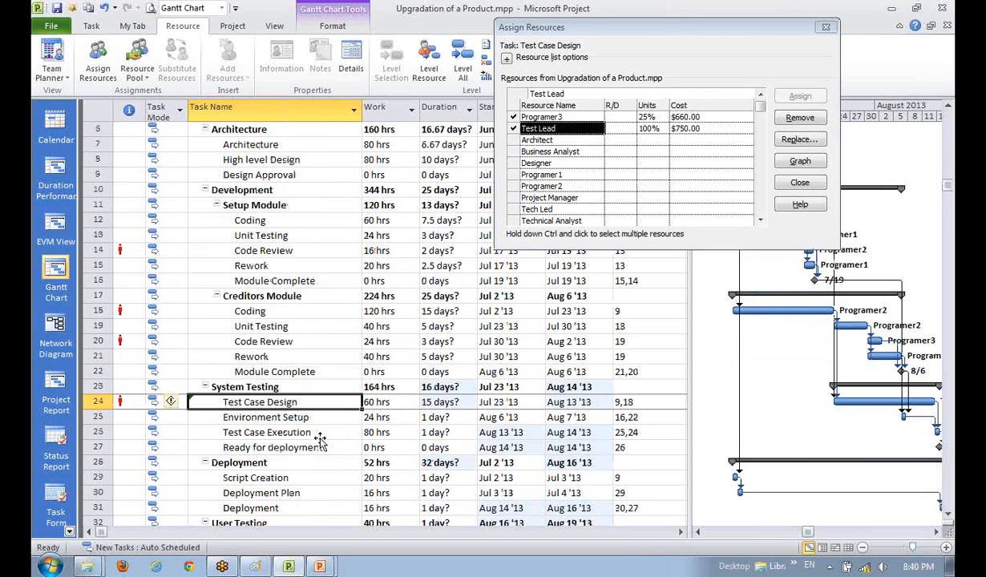
Assign Programer3 and Tester together to the Environment Setup task under System Testing
{"action": "left_click", "coordinate": [277, 417]}
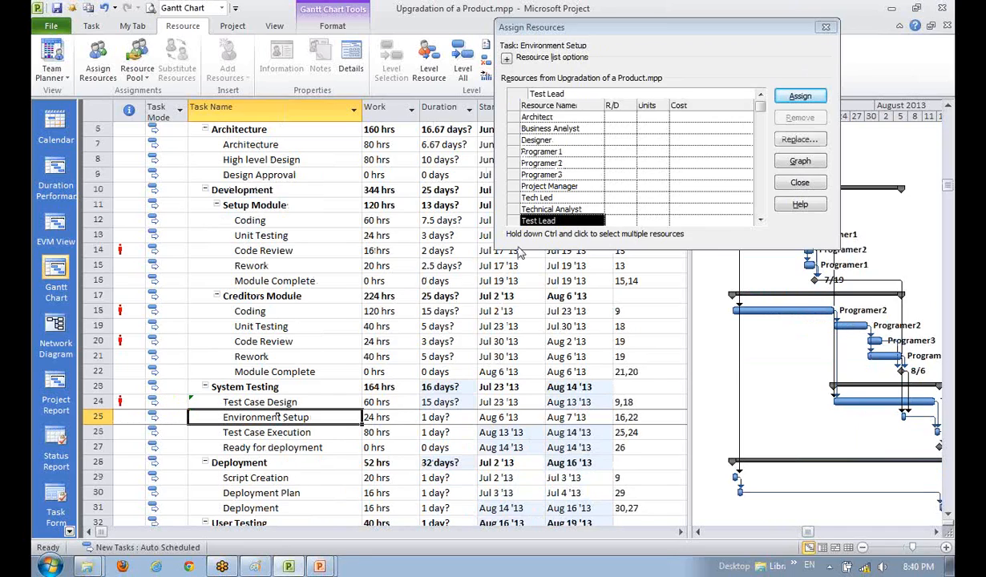
{"action": "left_click", "coordinate": [571, 175]}
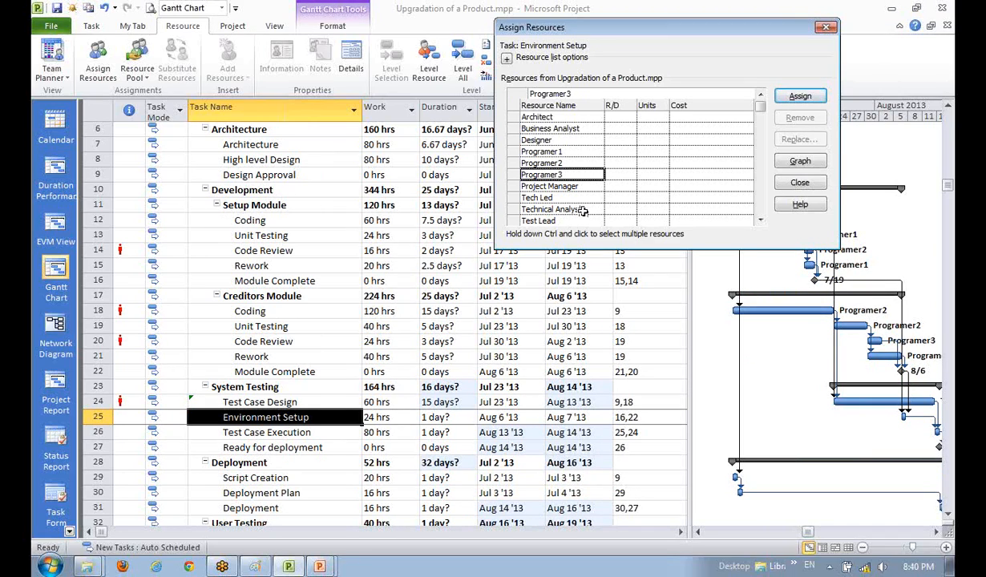
{"action": "left_click", "coordinate": [759, 223]}
{"action": "left_click", "coordinate": [759, 223]}
{"action": "left_click", "coordinate": [633, 210], "text": "ctrl"}
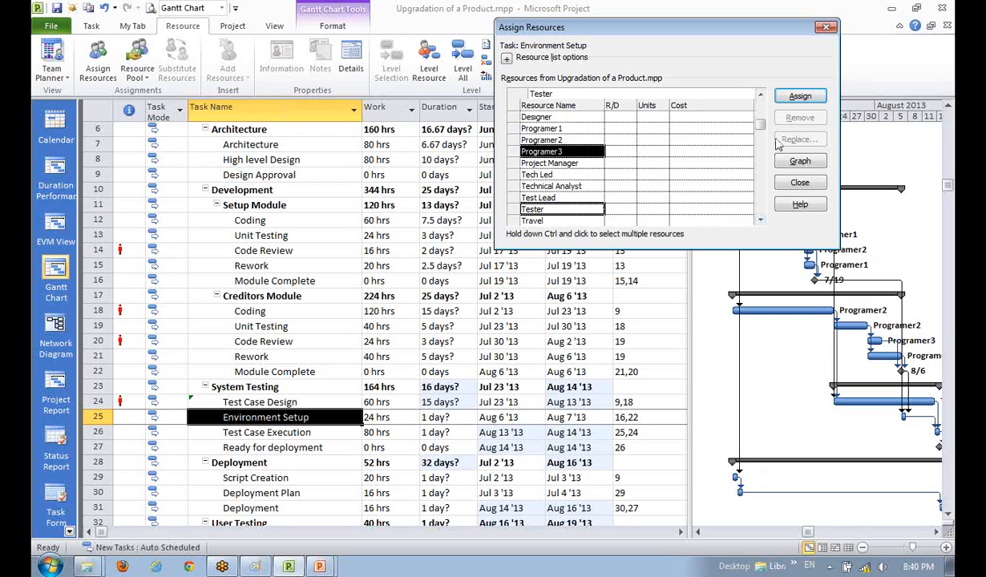
{"action": "left_click", "coordinate": [799, 96]}
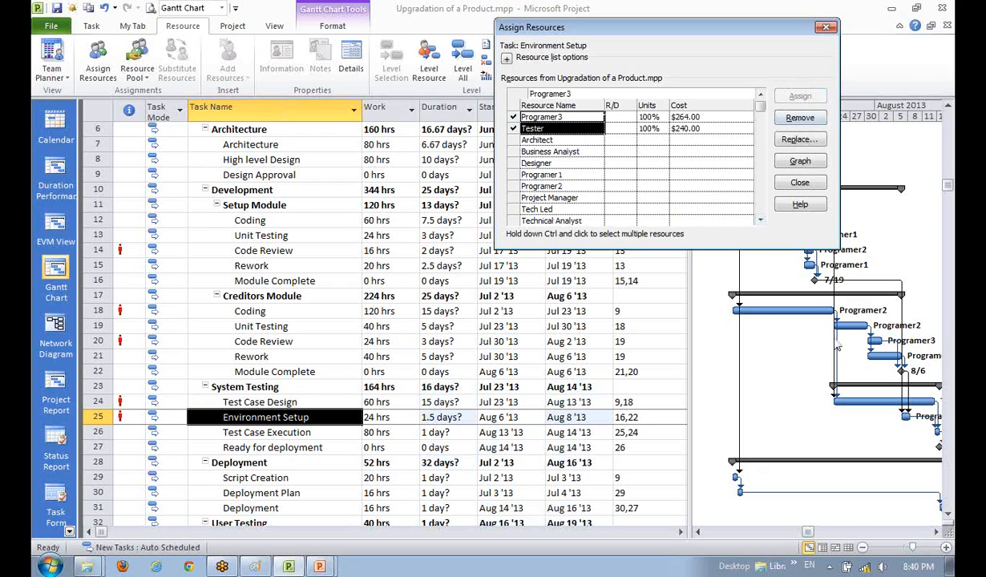
{"action": "left_click", "coordinate": [936, 531]}
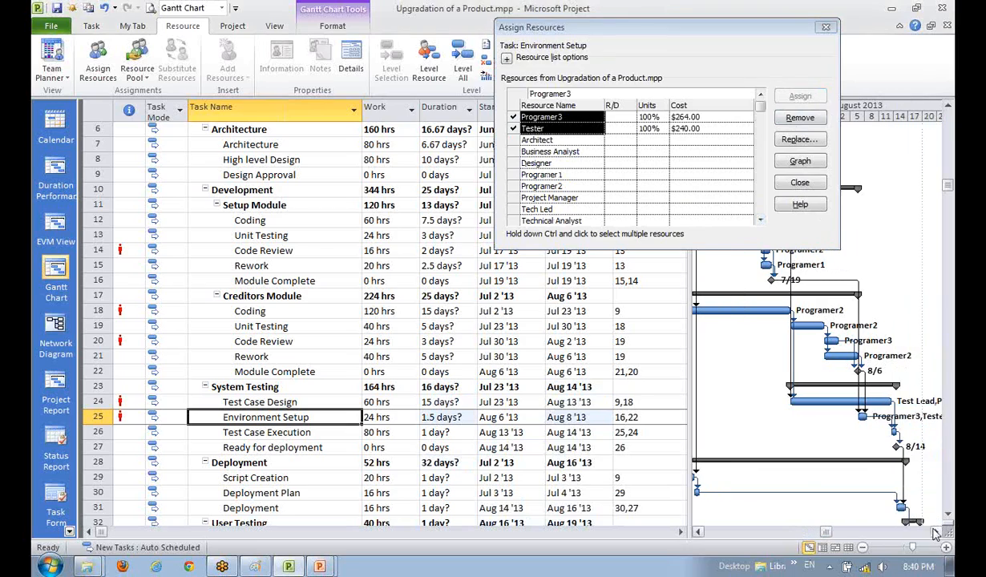
Assign only Tester to the Test Case Execution task under System Testing
{"action": "left_click", "coordinate": [310, 433]}
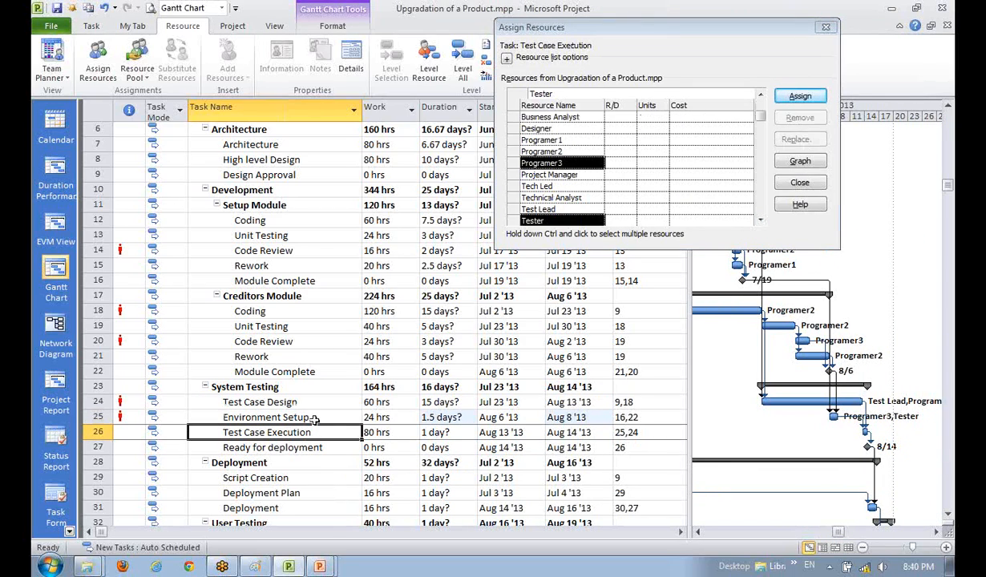
{"action": "left_click", "coordinate": [541, 209]}
{"action": "left_click", "coordinate": [569, 220]}
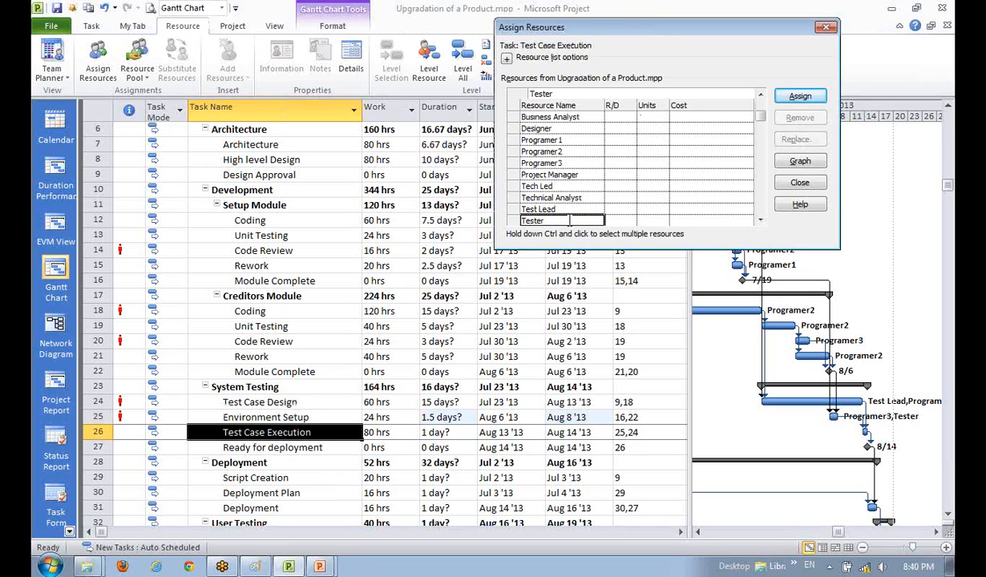
{"action": "left_click", "coordinate": [793, 96]}
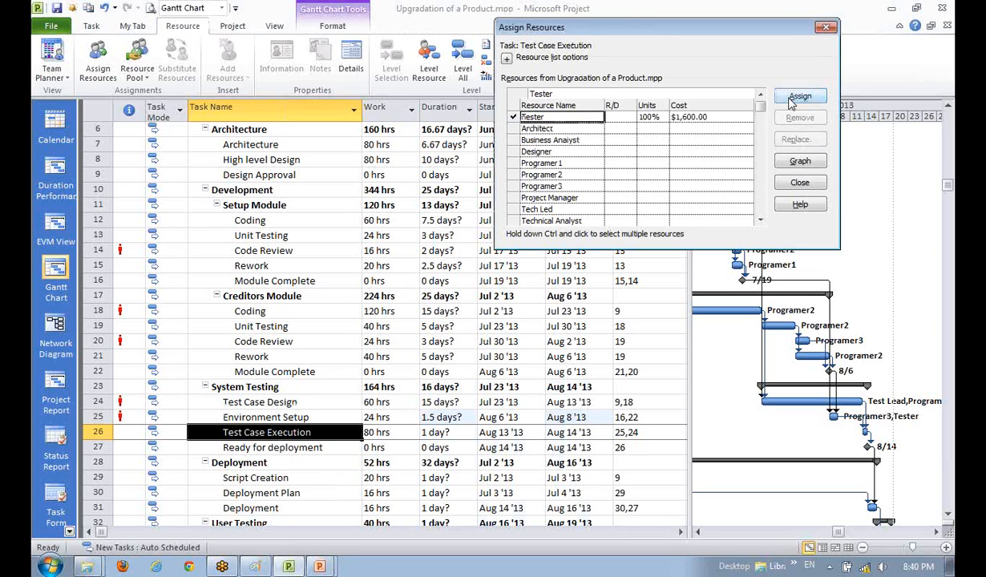
{"action": "left_click", "coordinate": [936, 532]}
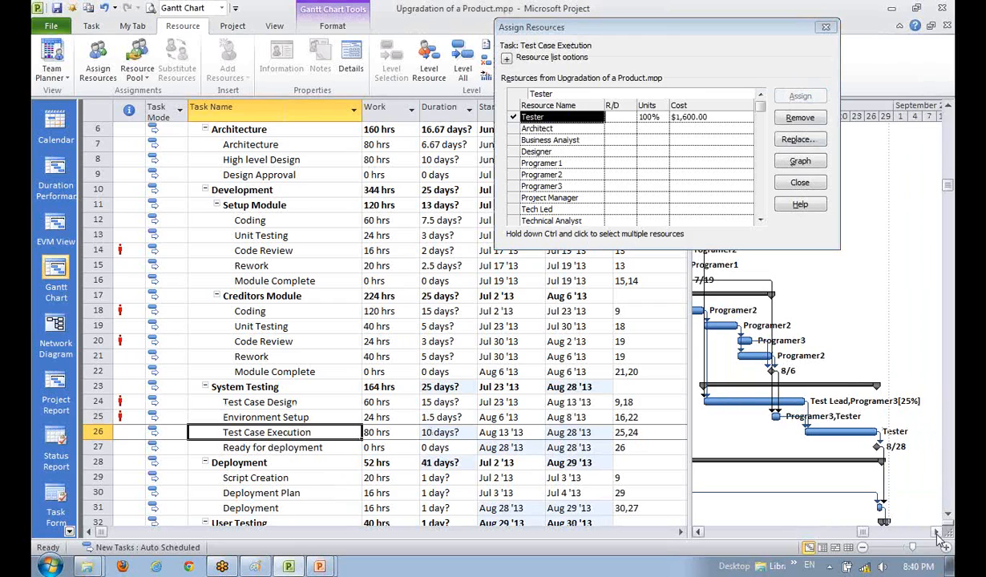
Assign Programer1 to the Script Creation task under Deployment
{"action": "left_click", "coordinate": [325, 447]}
{"action": "scroll", "coordinate": [324, 433], "scroll_direction": "down", "scroll_amount": 2}
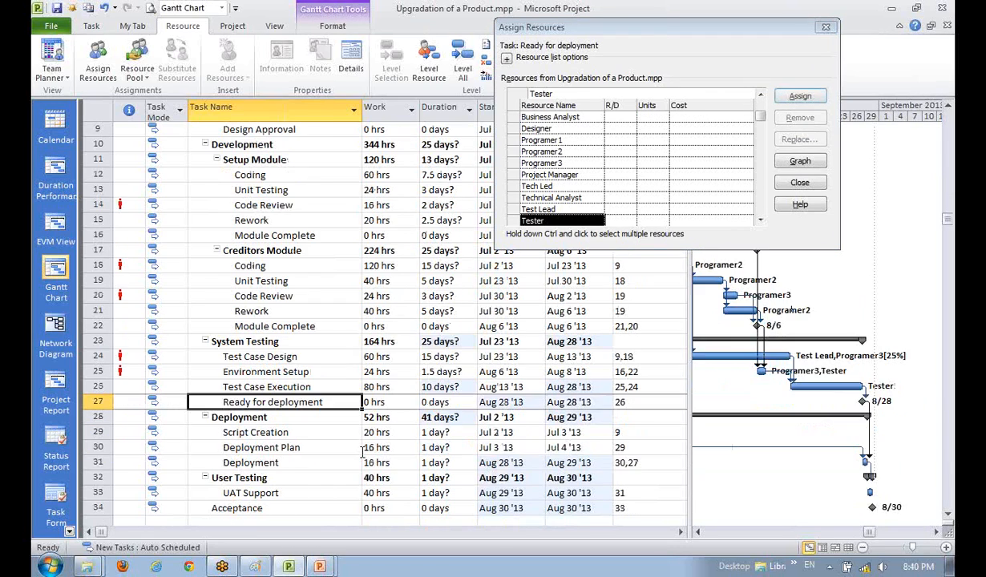
{"action": "left_click", "coordinate": [350, 390]}
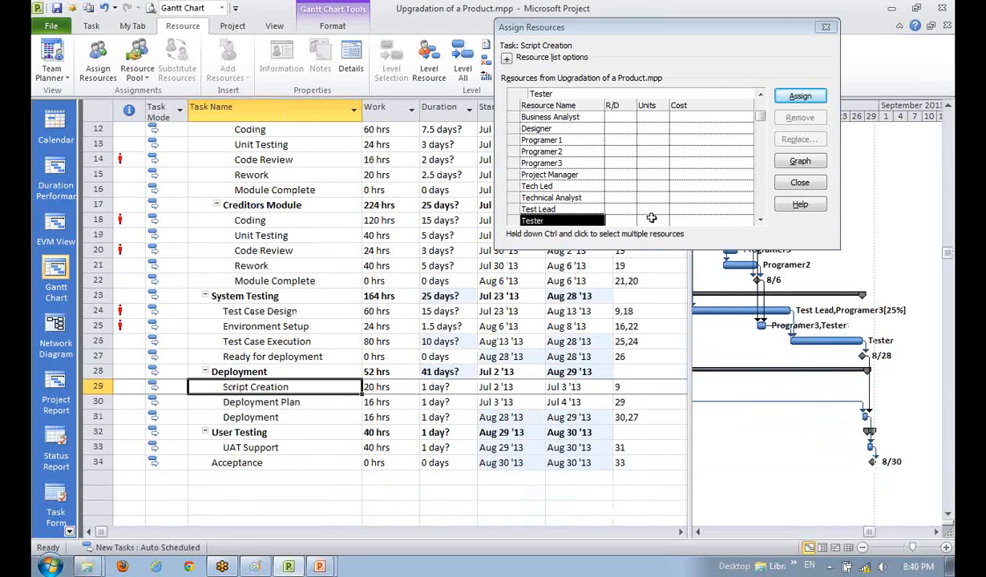
{"action": "left_click", "coordinate": [761, 219]}
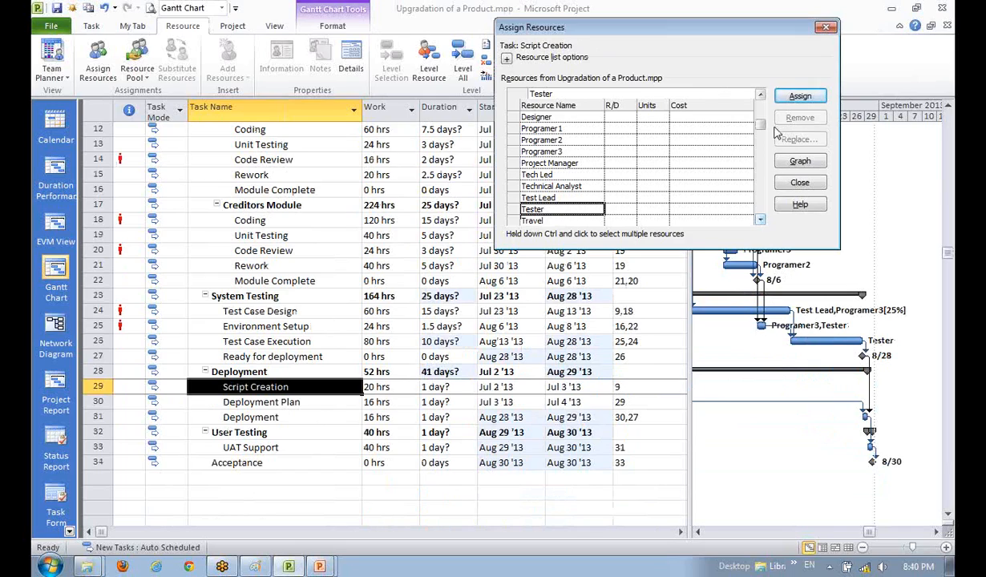
{"action": "double_click", "coordinate": [761, 94]}
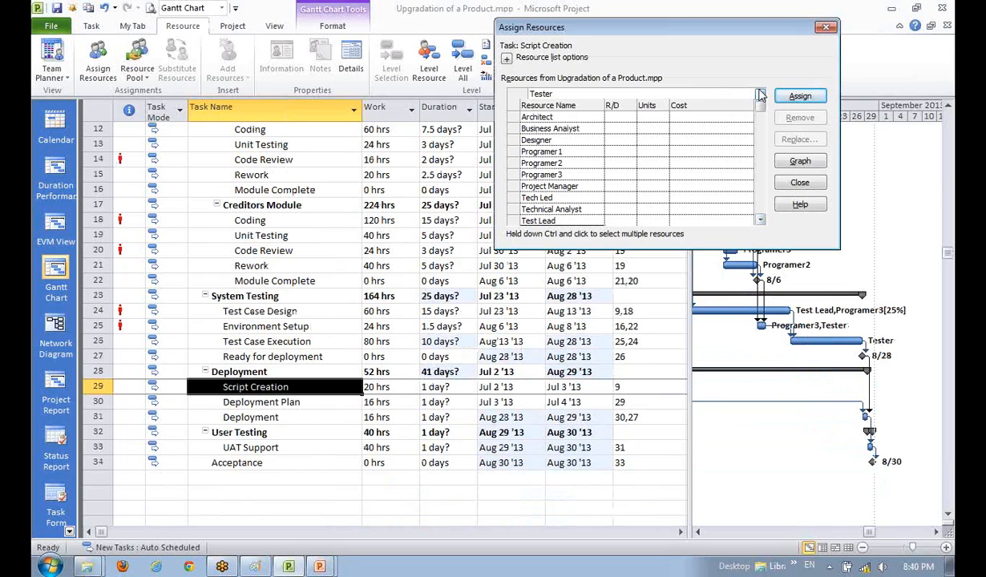
{"action": "left_click", "coordinate": [543, 152]}
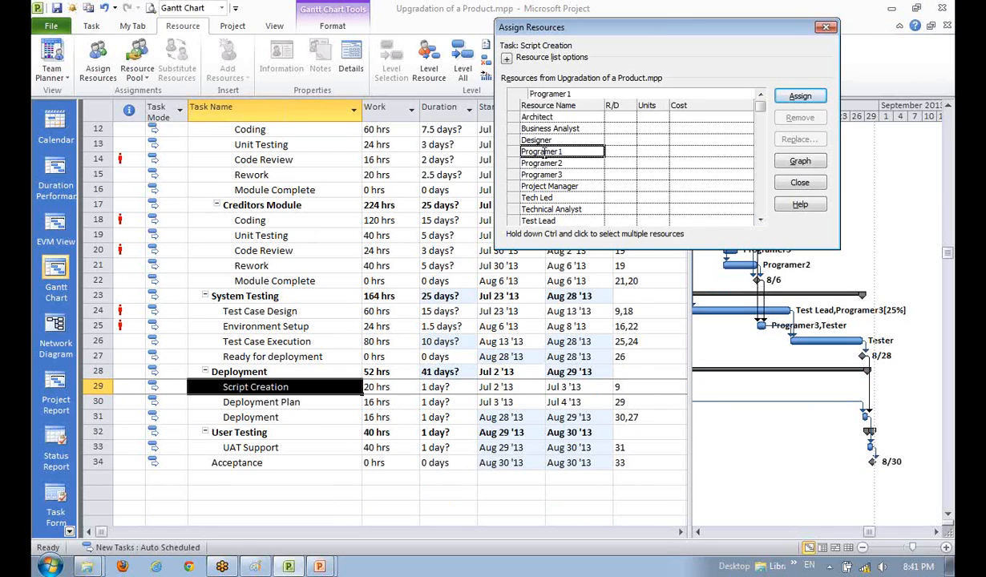
{"action": "left_click", "coordinate": [800, 96]}
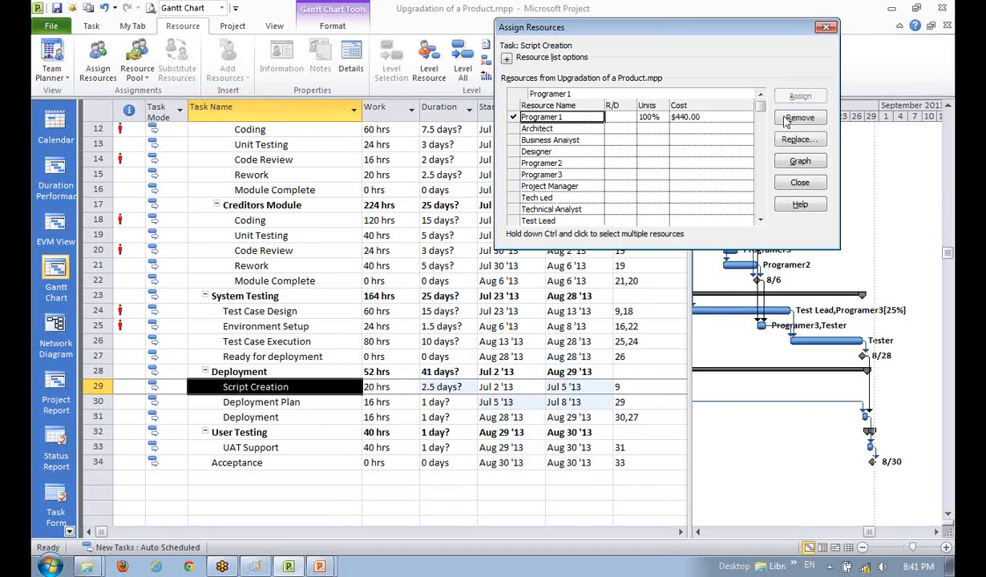
Assign the Project Manager resource to the Deployment Plan task
{"action": "left_click", "coordinate": [305, 406]}
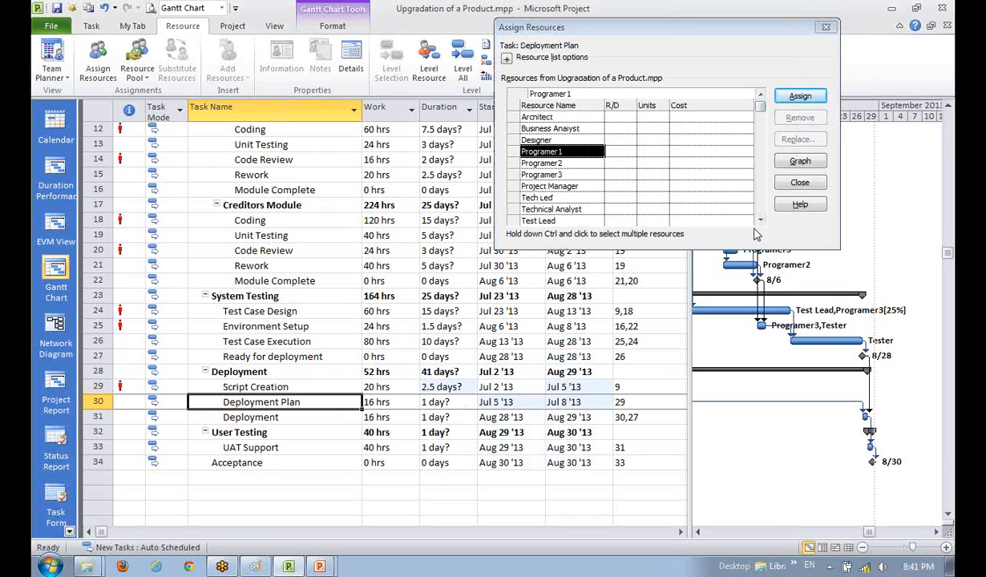
{"action": "left_click", "coordinate": [761, 219]}
{"action": "left_click", "coordinate": [761, 219]}
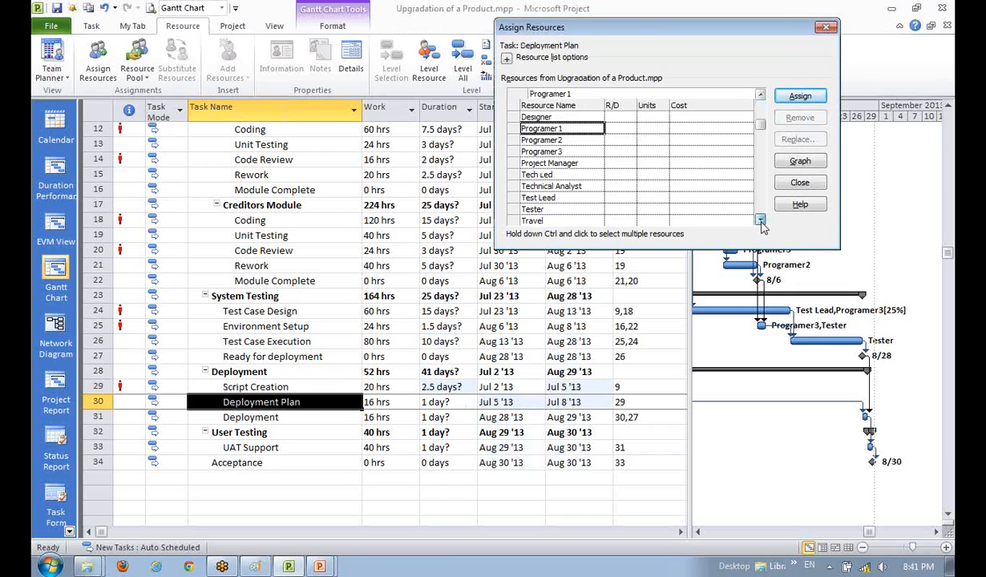
{"action": "left_click", "coordinate": [759, 94]}
{"action": "left_click", "coordinate": [760, 95]}
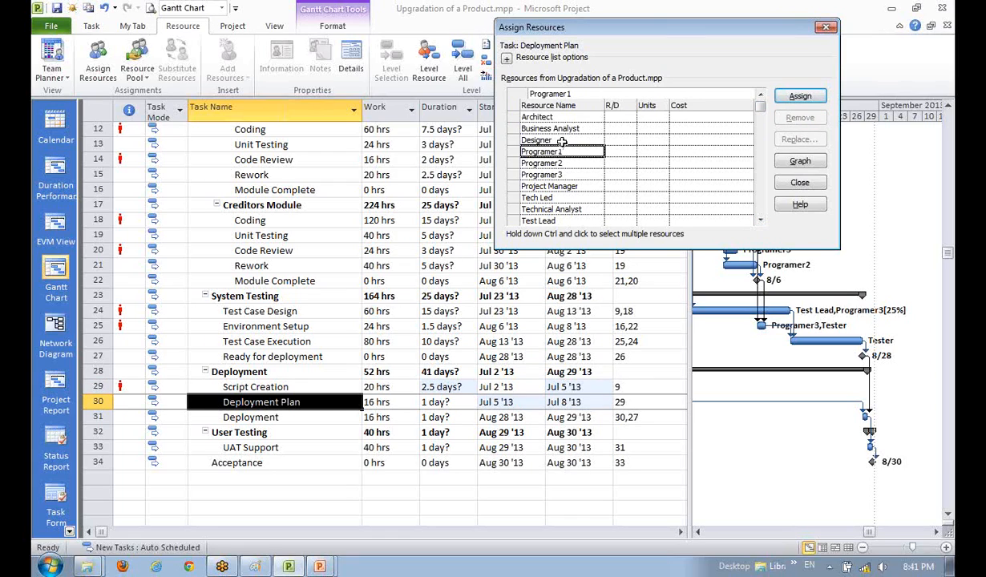
{"action": "left_click", "coordinate": [567, 185]}
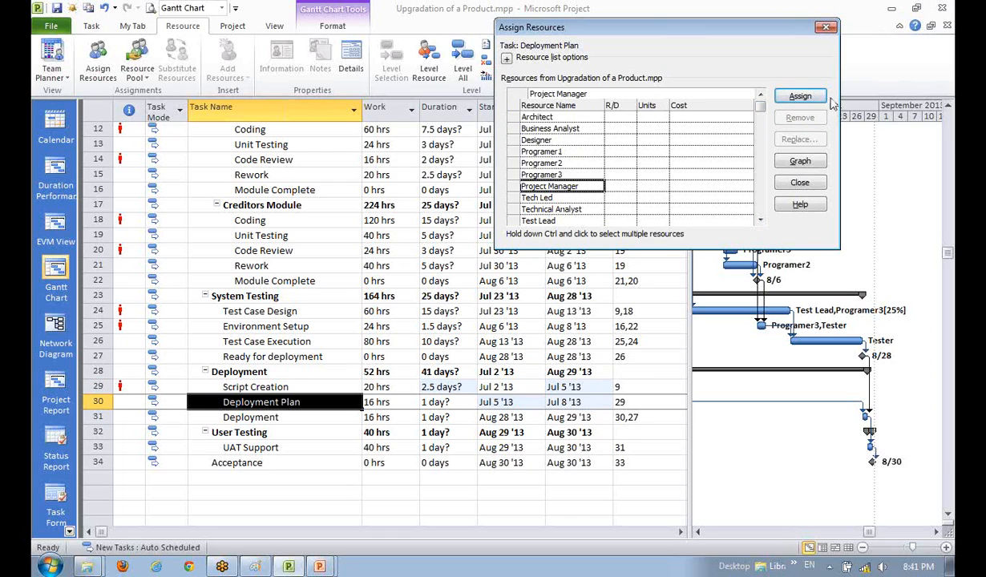
{"action": "left_click", "coordinate": [800, 96]}
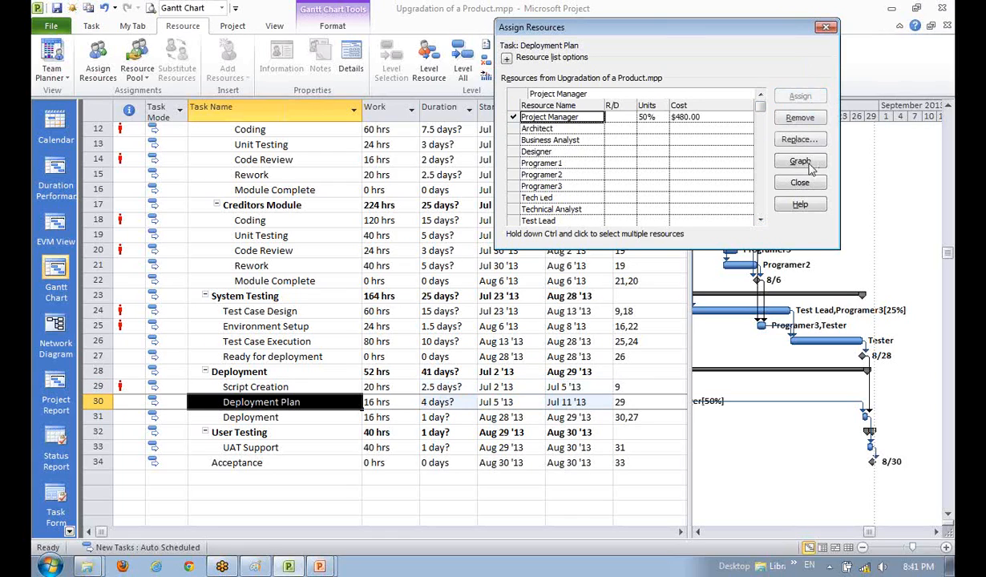
{"action": "left_click", "coordinate": [761, 220]}
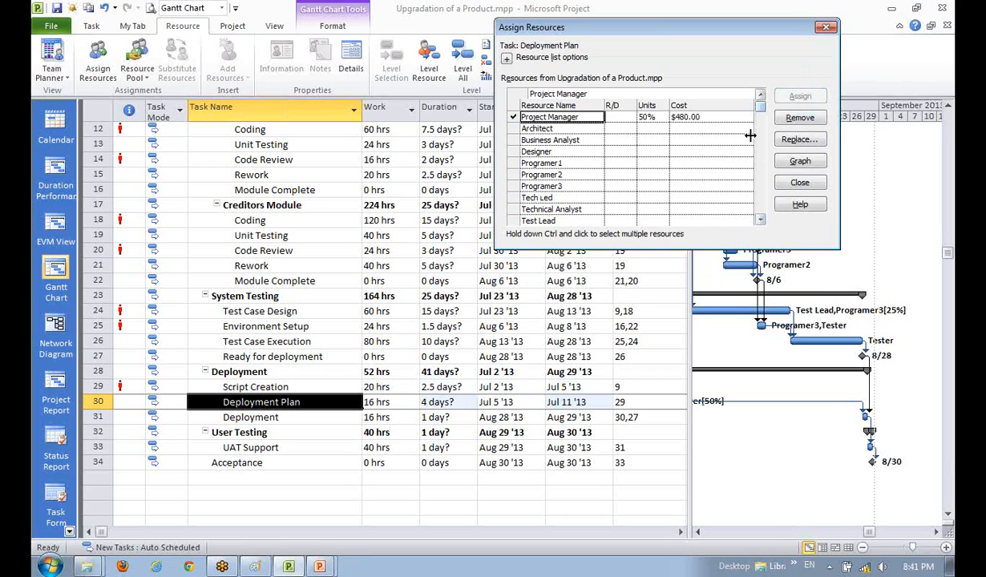
Assign Programer1 and Programer2 together to the Deployment task in row 31
{"action": "left_click", "coordinate": [282, 417]}
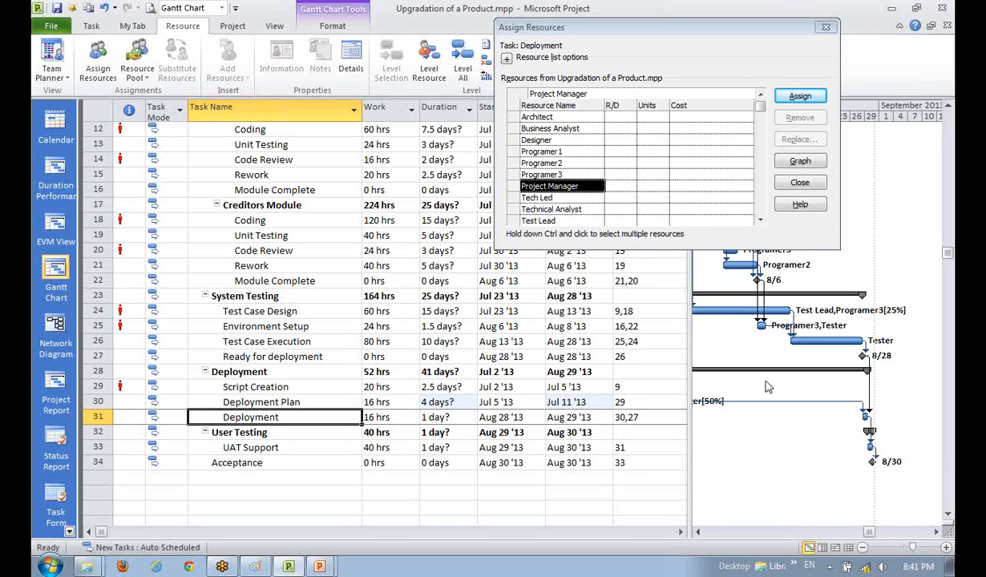
{"action": "left_click", "coordinate": [564, 152]}
{"action": "left_click", "coordinate": [571, 163], "text": "ctrl"}
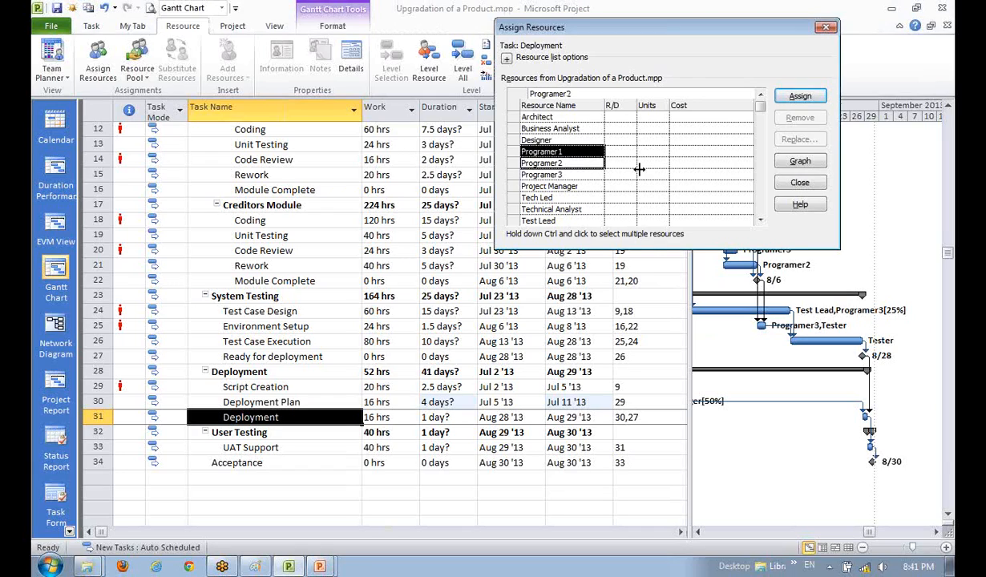
{"action": "left_click", "coordinate": [798, 96]}
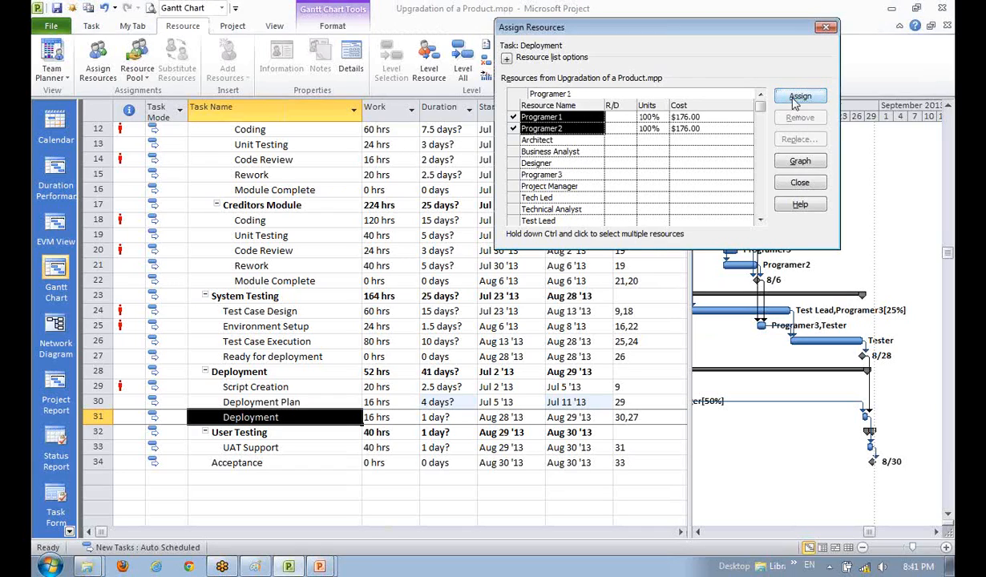
Set the assignment units of both Programer1 and Programer2 on the Deployment task to 50%
{"action": "left_click", "coordinate": [652, 116]}
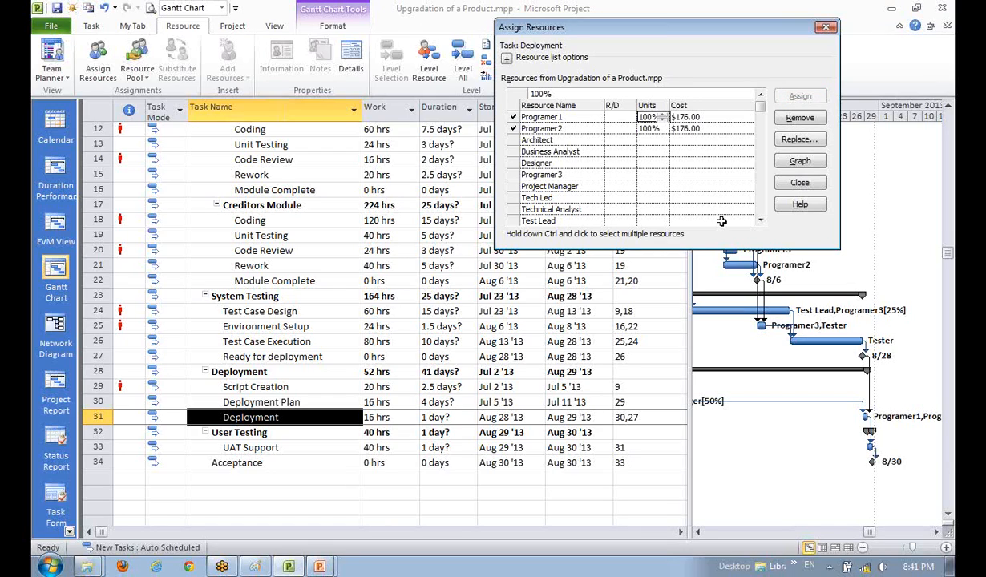
{"action": "left_click", "coordinate": [553, 162]}
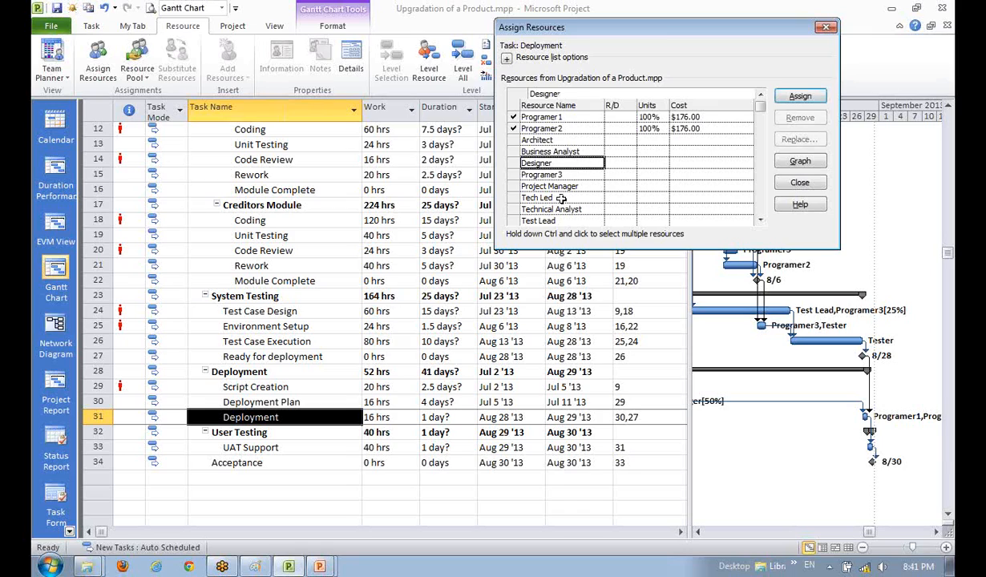
{"action": "left_click", "coordinate": [279, 411]}
{"action": "left_click", "coordinate": [277, 402]}
{"action": "left_click", "coordinate": [276, 417]}
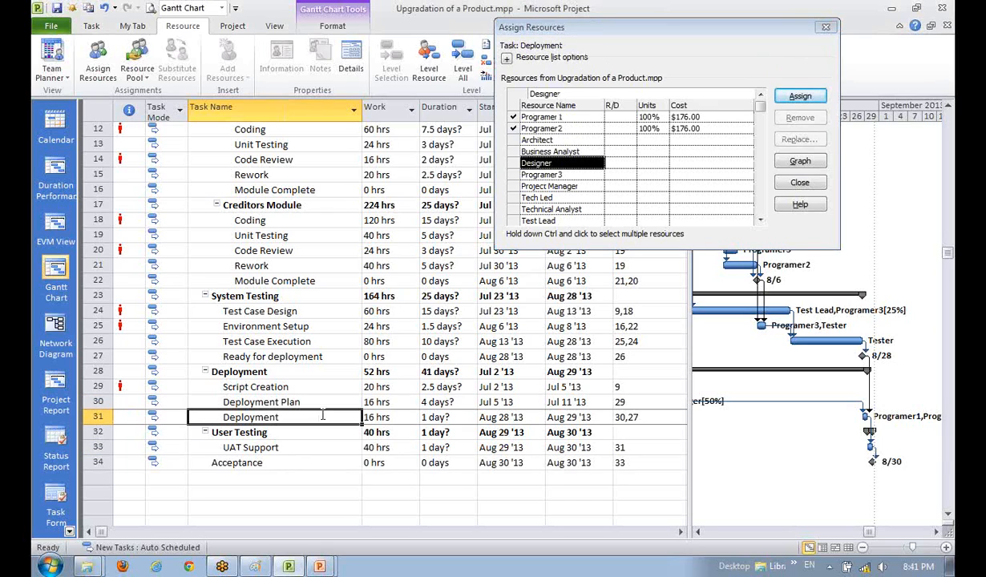
{"action": "left_click", "coordinate": [654, 117]}
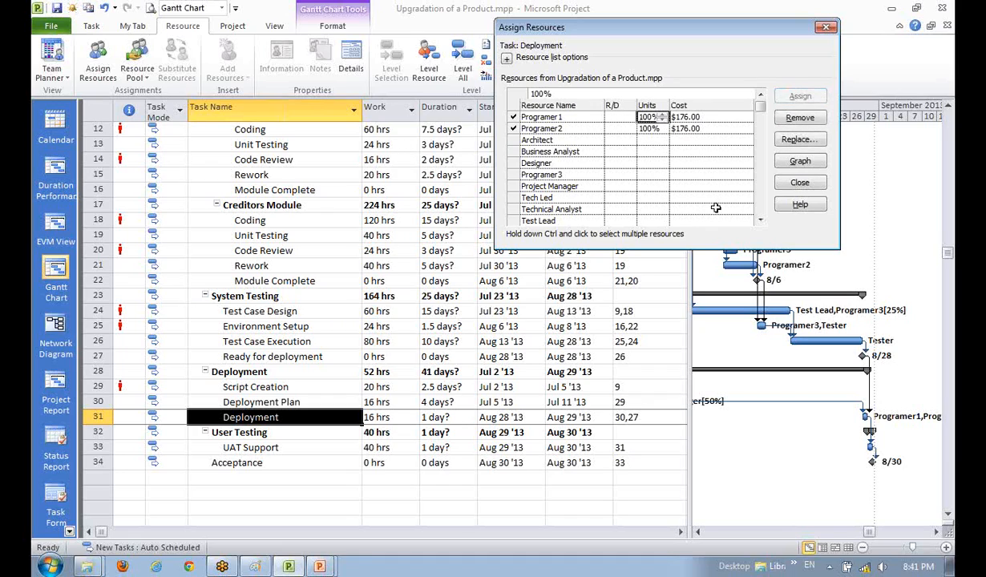
{"action": "type", "text": "50"}
{"action": "key", "text": "Return"}
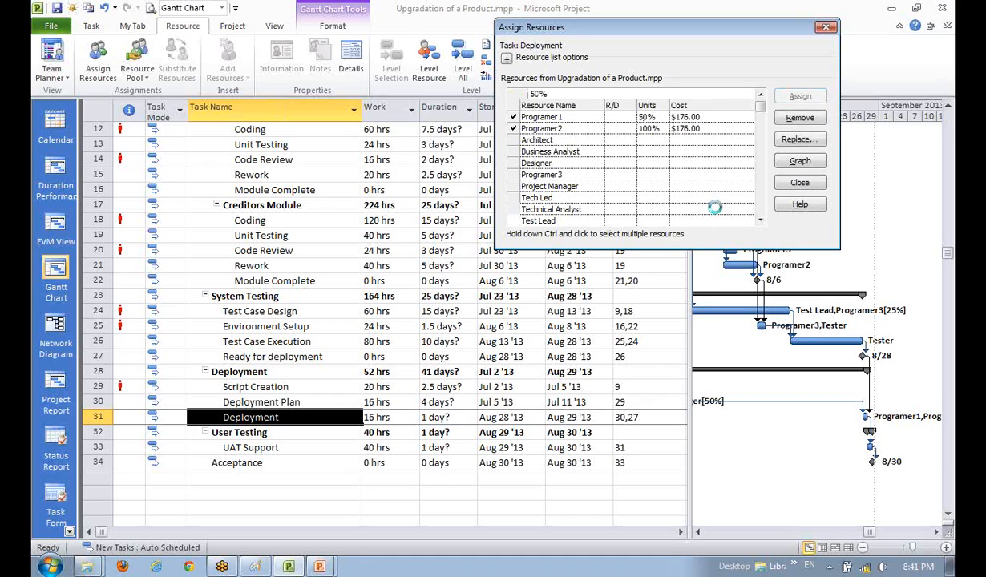
{"action": "type", "text": "50"}
{"action": "key", "text": "Return"}
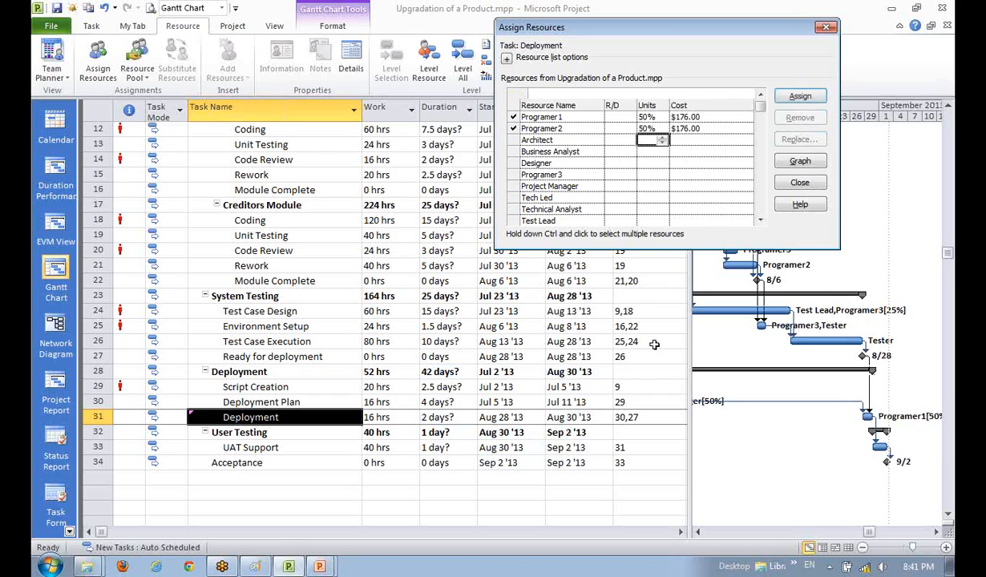
Assign Programer3 to the UAT Support task under User Testing
{"action": "left_click", "coordinate": [276, 447]}
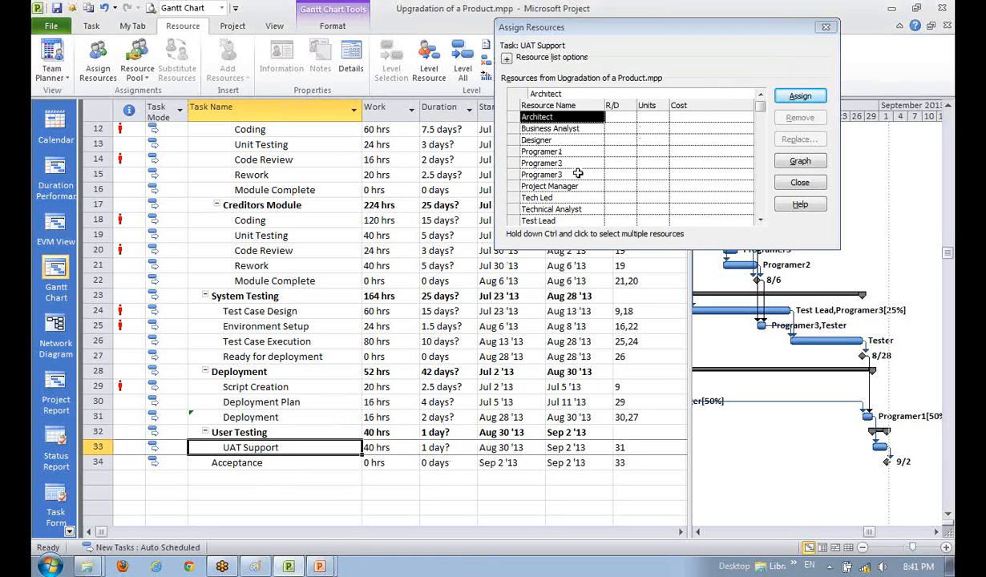
{"action": "left_click", "coordinate": [552, 174]}
{"action": "left_click", "coordinate": [799, 97]}
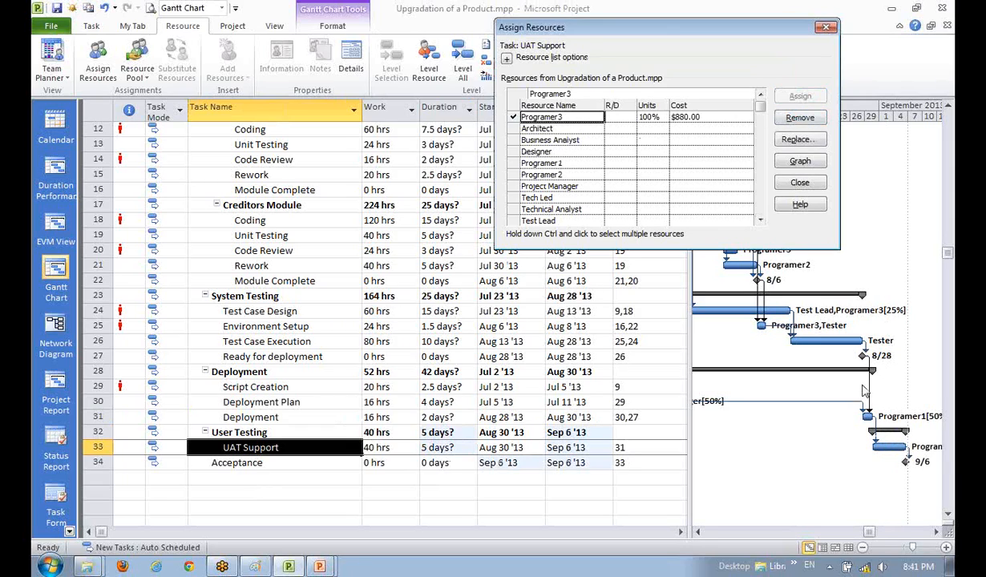
{"action": "left_click", "coordinate": [934, 531]}
{"action": "left_click", "coordinate": [934, 531]}
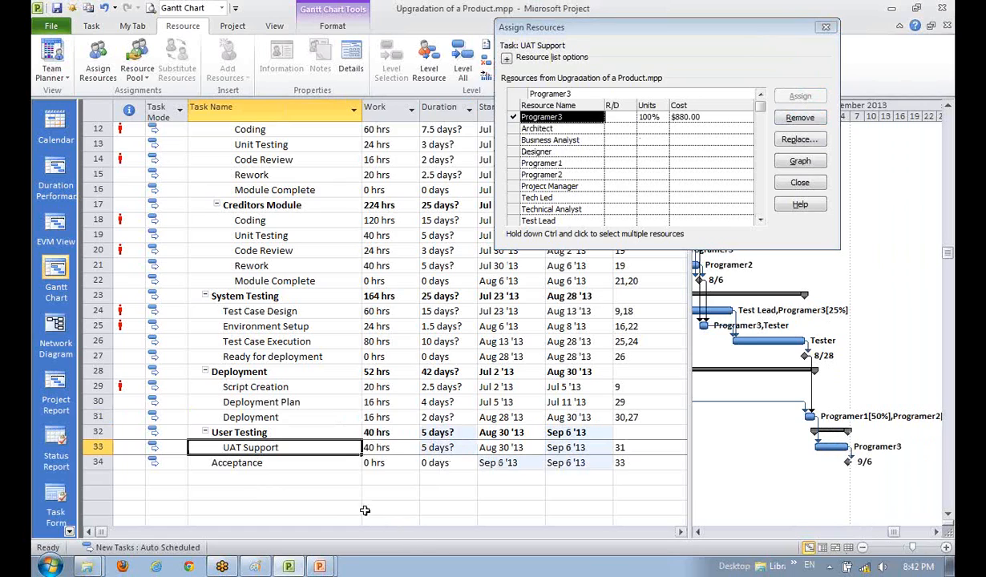
Check the Deployment task's resource assignments and close the Assign Resources dialog
{"action": "left_click", "coordinate": [273, 463]}
{"action": "left_click", "coordinate": [462, 479]}
{"action": "left_click", "coordinate": [257, 417]}
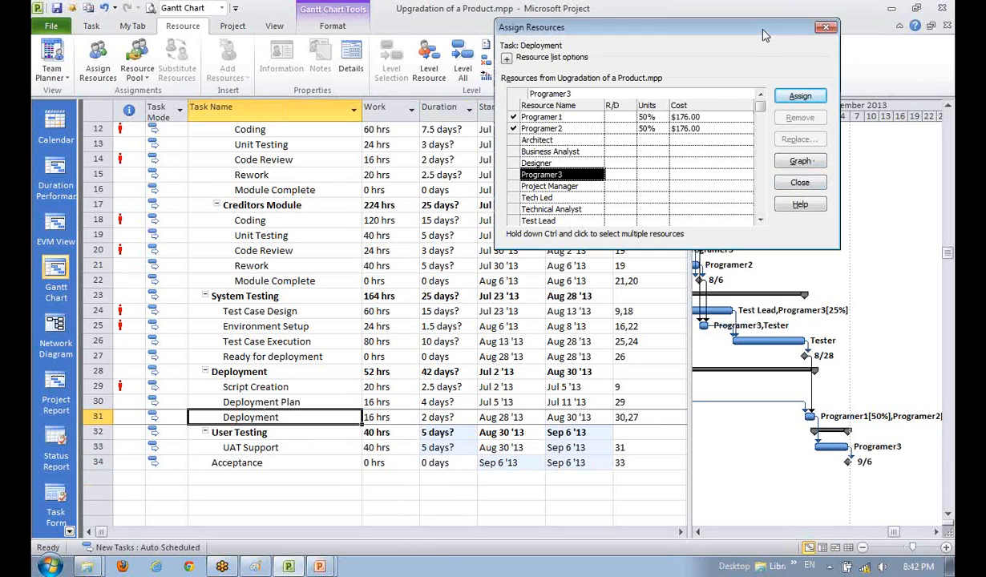
{"action": "left_click", "coordinate": [799, 182]}
Widen the Gantt chart area beside the task table and examine the assignments from the Requirements tasks onward
{"action": "scroll", "coordinate": [447, 323], "scroll_direction": "up", "scroll_amount": 4}
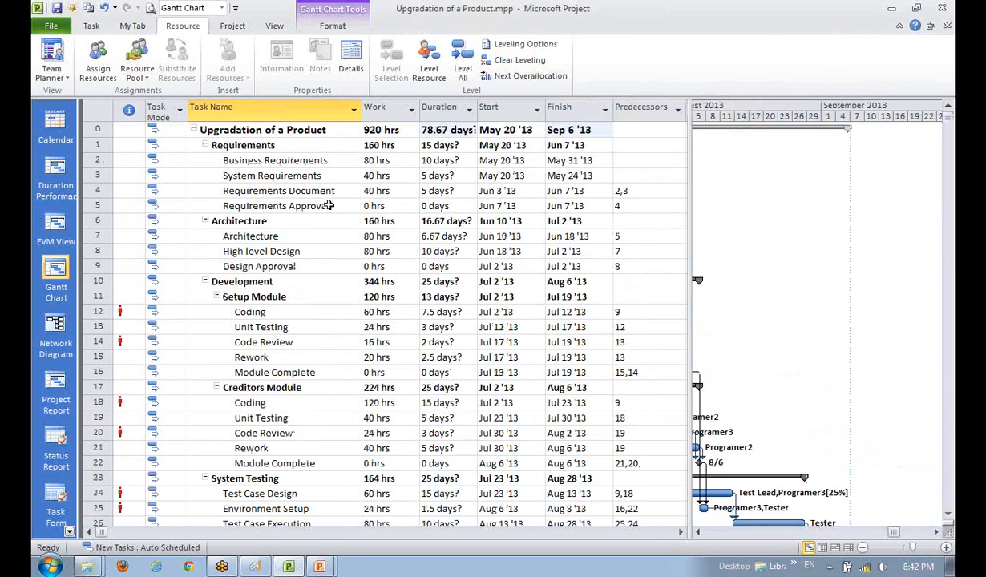
{"action": "scroll", "coordinate": [367, 462], "scroll_direction": "down", "scroll_amount": 5}
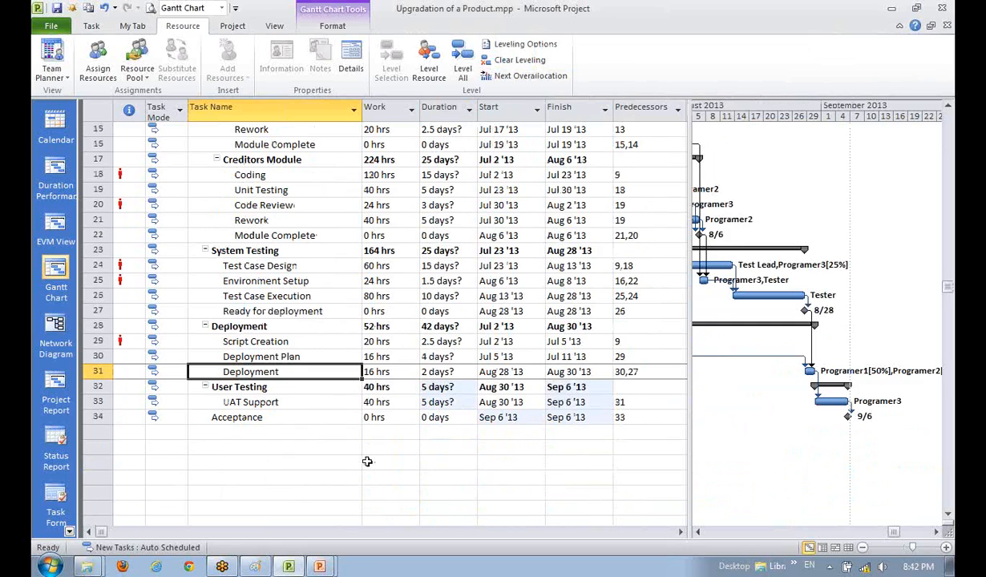
{"action": "scroll", "coordinate": [367, 461], "scroll_direction": "up", "scroll_amount": 5}
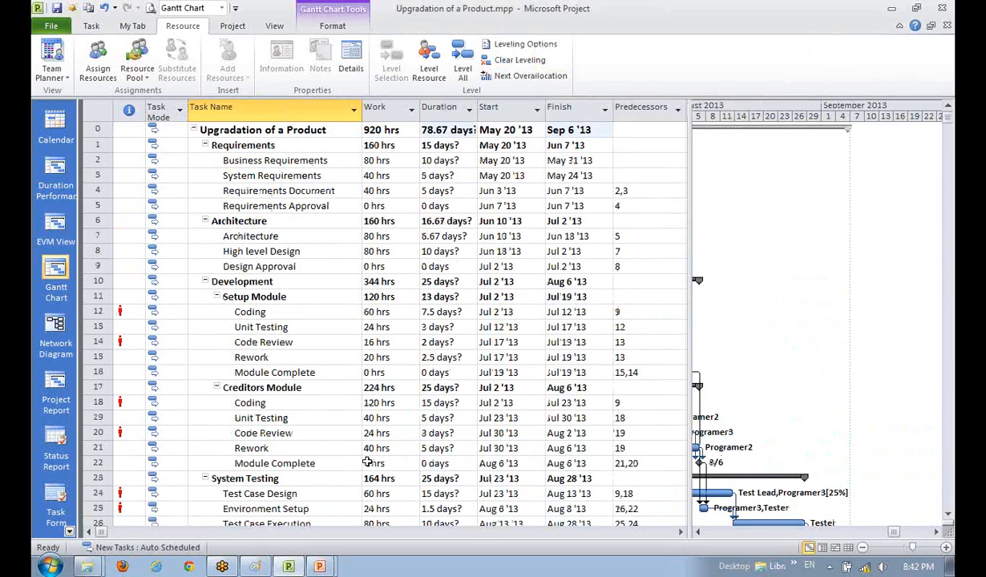
{"action": "left_click", "coordinate": [697, 532]}
{"action": "left_click", "coordinate": [697, 531]}
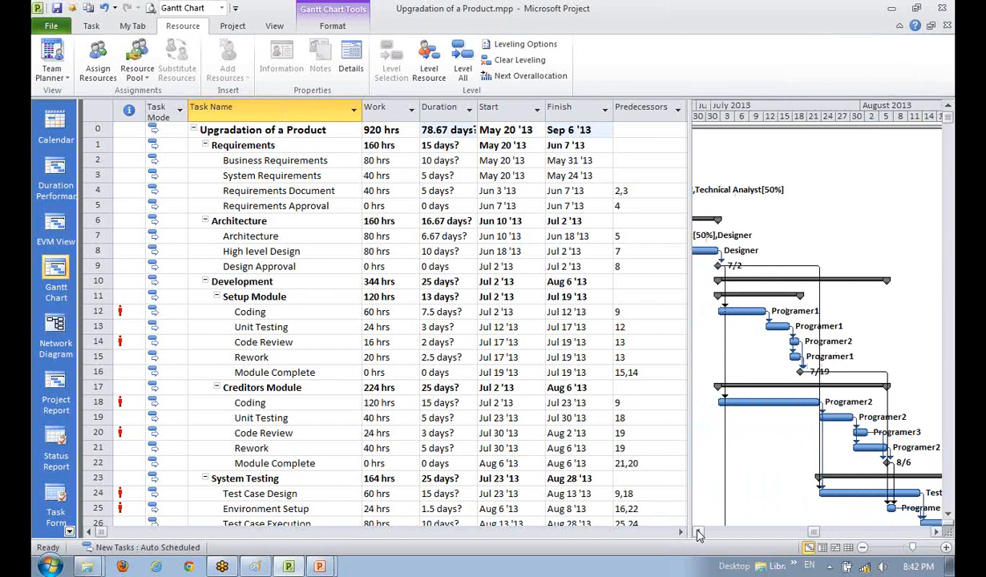
{"action": "left_click_drag", "start_coordinate": [689, 385], "coordinate": [591, 385]}
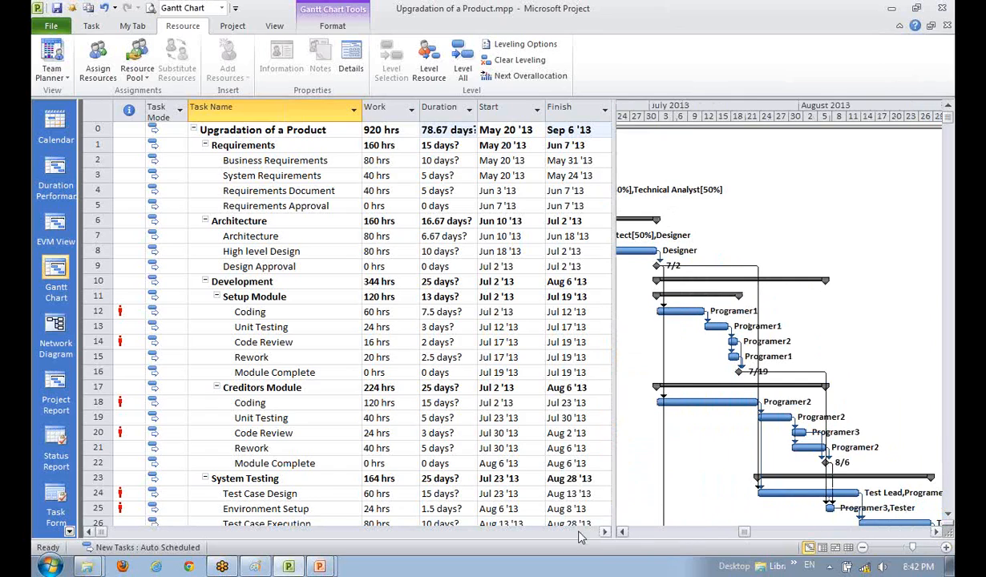
{"action": "left_click", "coordinate": [623, 531]}
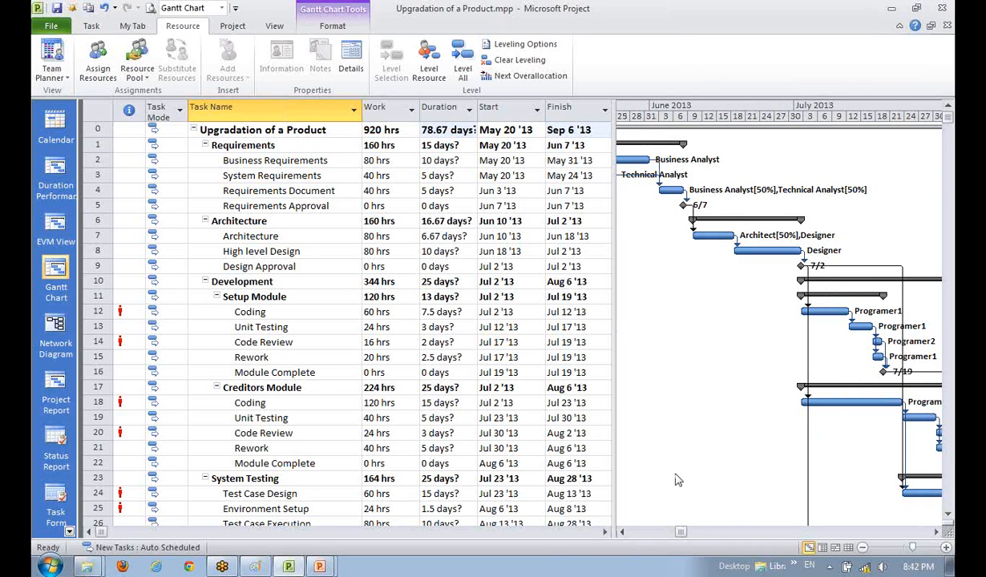
Zoom out the chart's timescale and examine the resource labels on the Development, System Testing, Deployment and User Testing bars
{"action": "scroll", "coordinate": [676, 477], "scroll_direction": "down", "scroll_amount": 1, "text": "ctrl"}
{"action": "scroll", "coordinate": [677, 479], "scroll_direction": "down", "scroll_amount": 1}
{"action": "scroll", "coordinate": [676, 478], "scroll_direction": "down", "scroll_amount": 2}
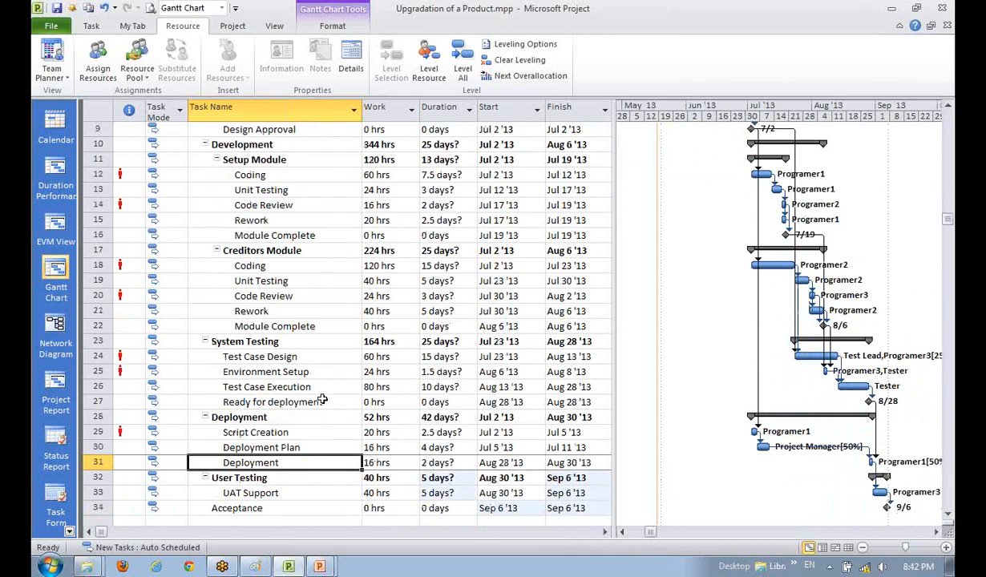
{"action": "left_click", "coordinate": [276, 356]}
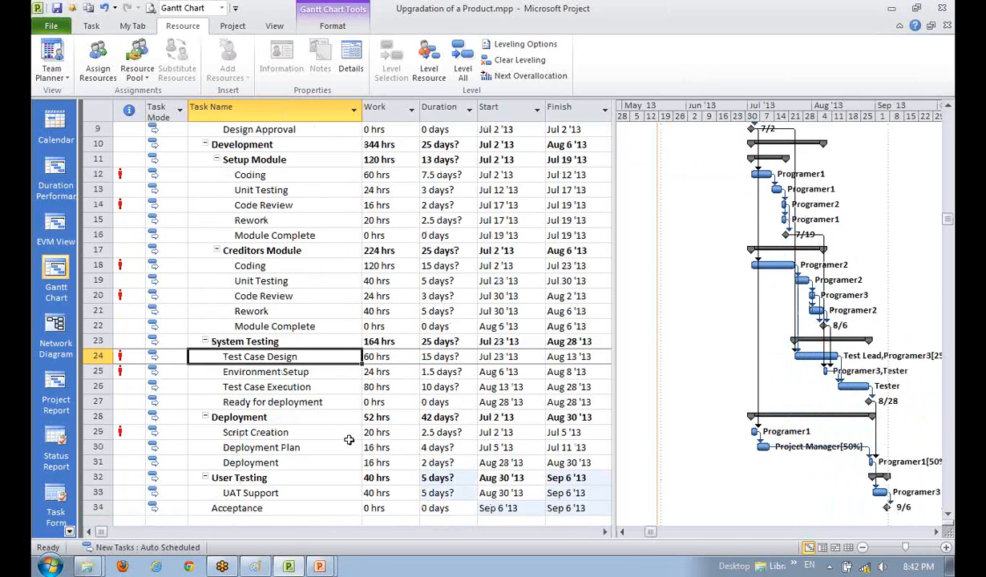
{"action": "left_click", "coordinate": [936, 532]}
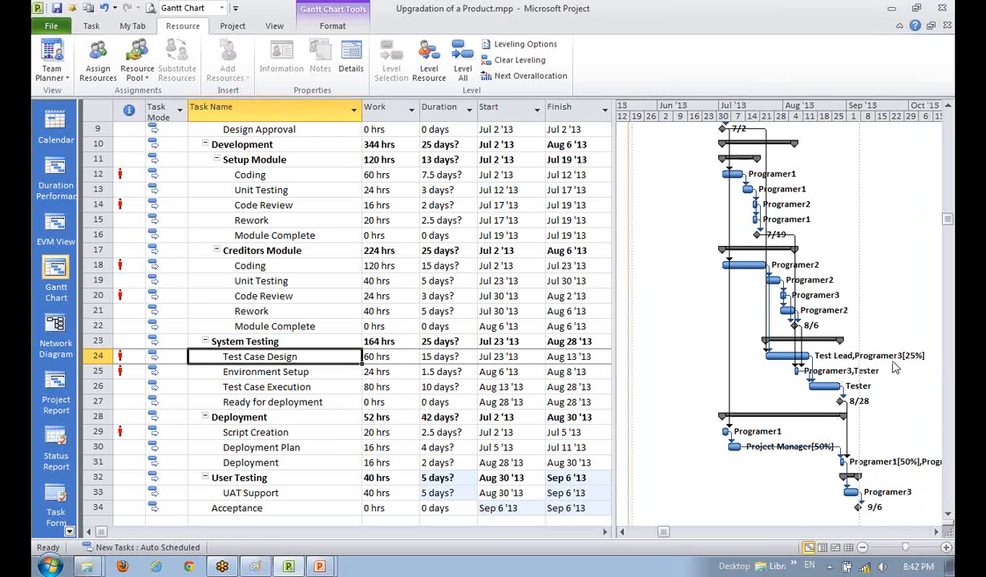
{"action": "left_click", "coordinate": [937, 532]}
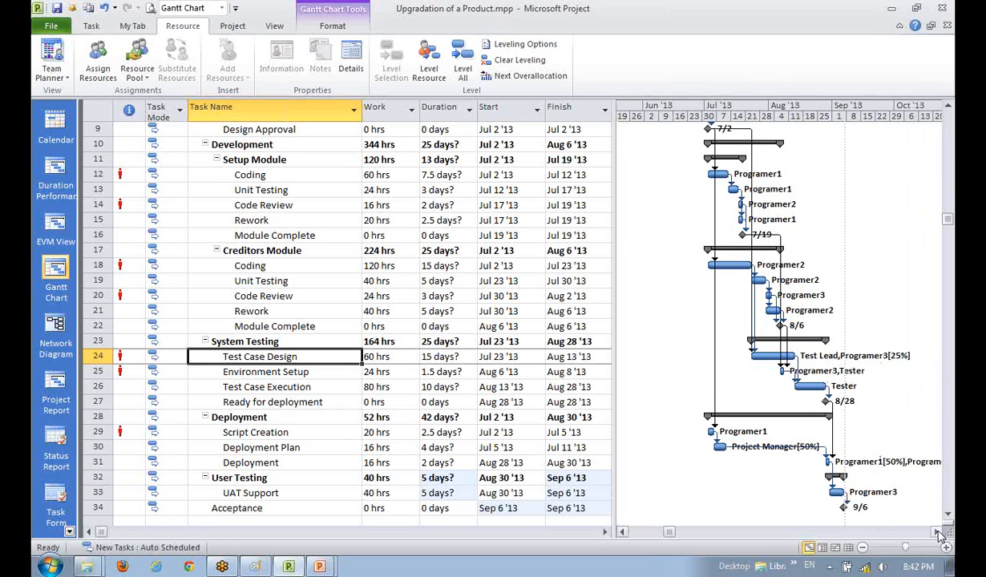
Check the Test Case Design task's duration in the Gantt Chart, and look up Test Lead in the Resource Sheet
{"action": "scroll", "coordinate": [927, 521], "scroll_direction": "up", "scroll_amount": 3}
{"action": "scroll", "coordinate": [928, 521], "scroll_direction": "down", "scroll_amount": 3}
{"action": "left_click", "coordinate": [453, 358]}
{"action": "left_click", "coordinate": [291, 354]}
{"action": "left_click", "coordinate": [849, 547]}
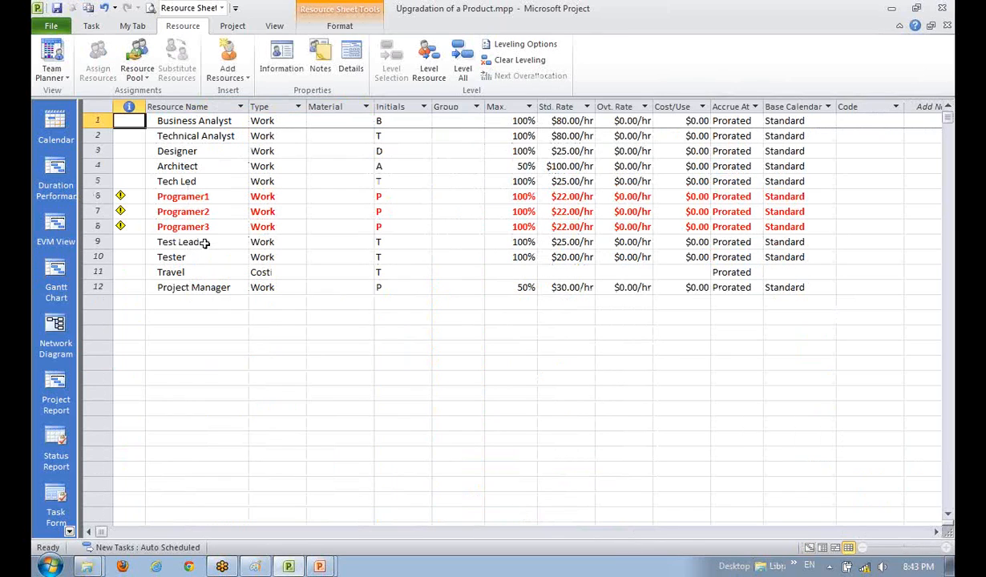
{"action": "left_click", "coordinate": [205, 243]}
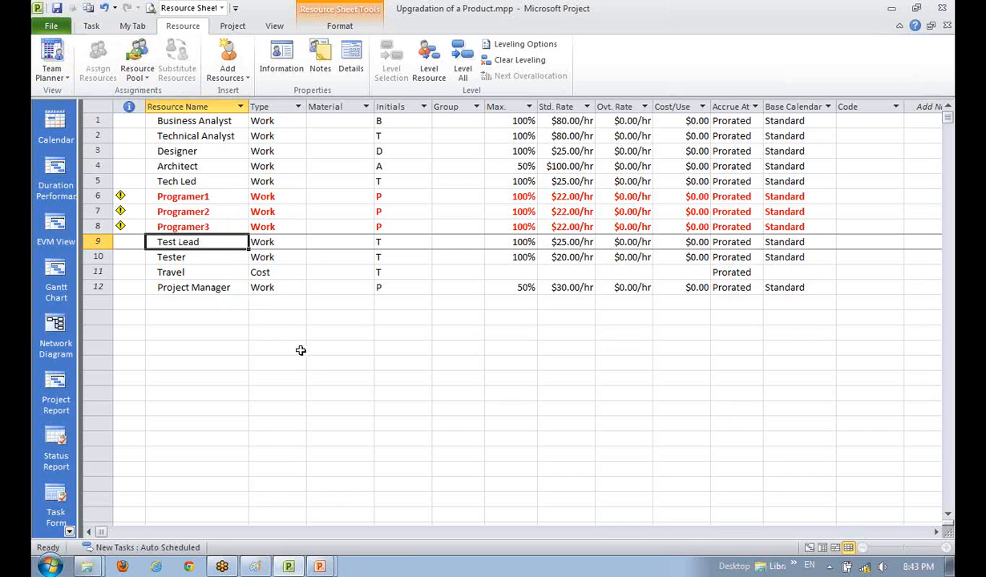
{"action": "left_click", "coordinate": [193, 272]}
{"action": "left_click", "coordinate": [182, 241]}
{"action": "left_click", "coordinate": [92, 26]}
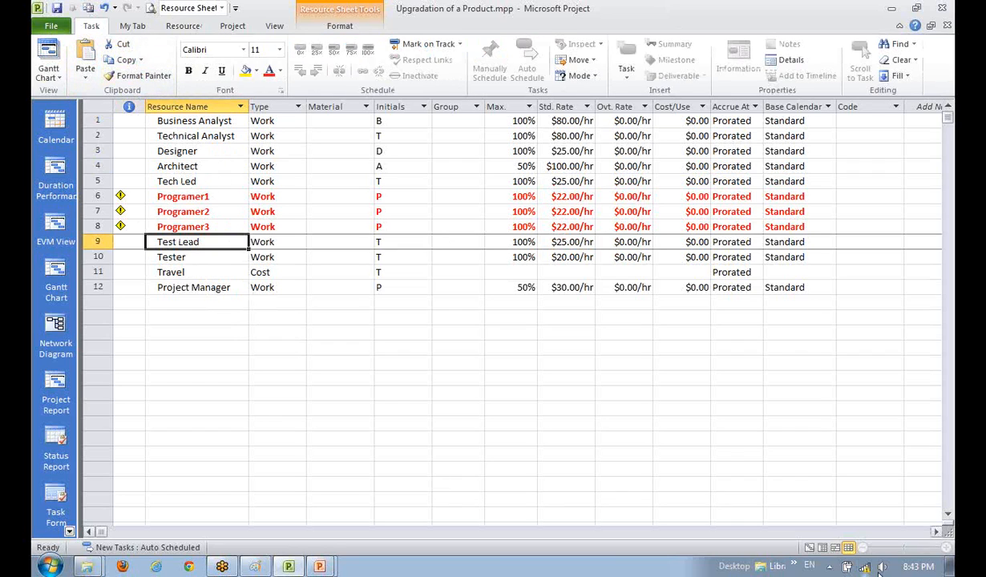
Return to the Gantt Chart and check the Test Case Design bar and duration under System Testing
{"action": "left_click", "coordinate": [808, 547]}
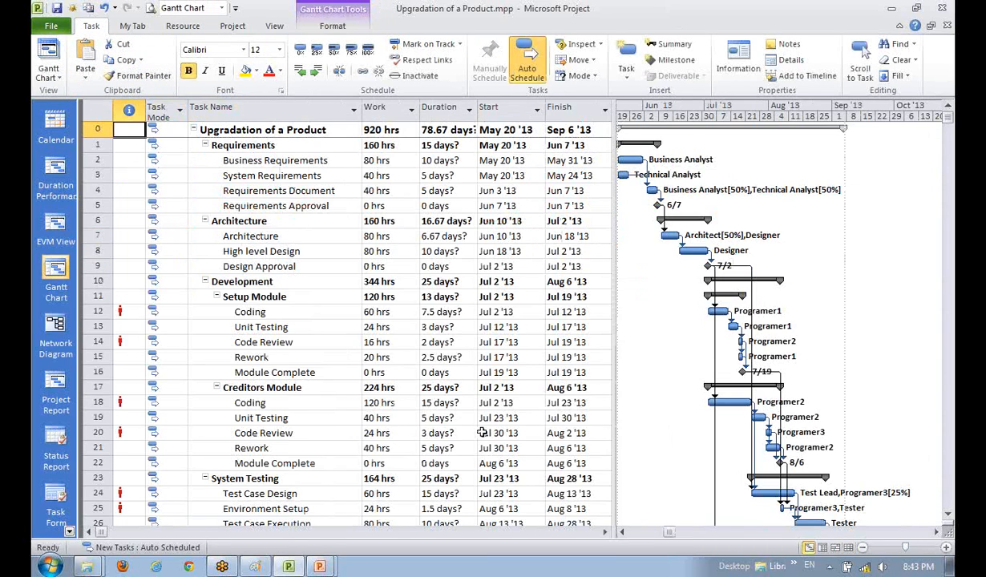
{"action": "scroll", "coordinate": [482, 432], "scroll_direction": "down", "scroll_amount": 3}
{"action": "scroll", "coordinate": [481, 432], "scroll_direction": "down", "scroll_amount": 1}
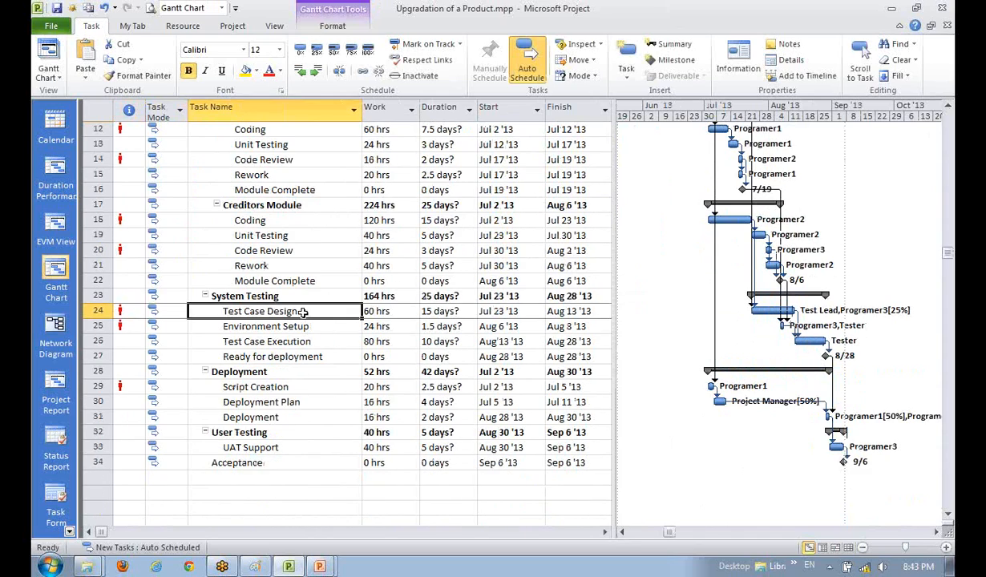
{"action": "left_click", "coordinate": [306, 309]}
{"action": "left_click", "coordinate": [445, 311]}
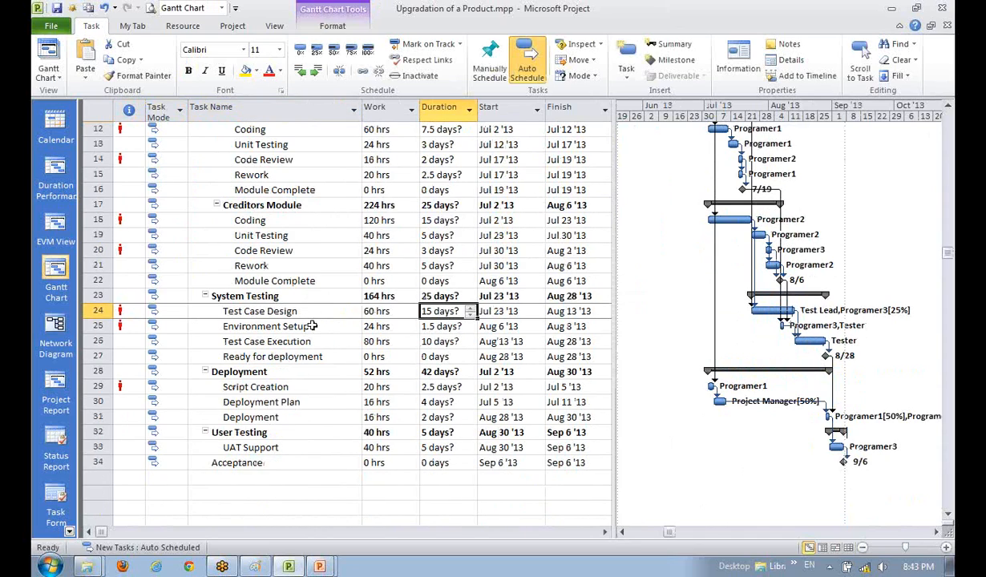
{"action": "left_click_drag", "start_coordinate": [614, 458], "coordinate": [602, 457]}
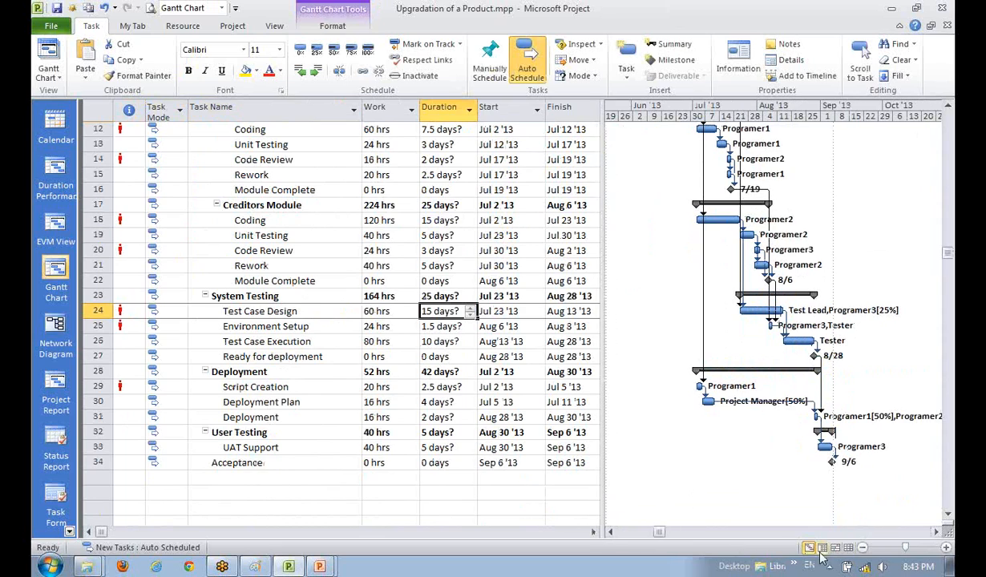
Switch to the Task Usage view and bring the Test Case Design task's timephased work into view
{"action": "left_click", "coordinate": [823, 549]}
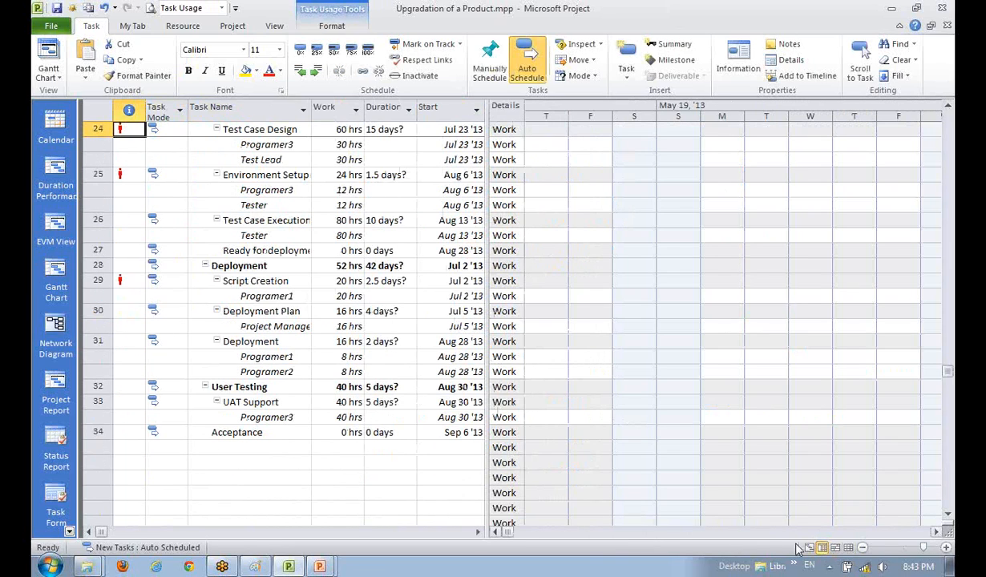
{"action": "scroll", "coordinate": [489, 284], "scroll_direction": "up", "scroll_amount": 3}
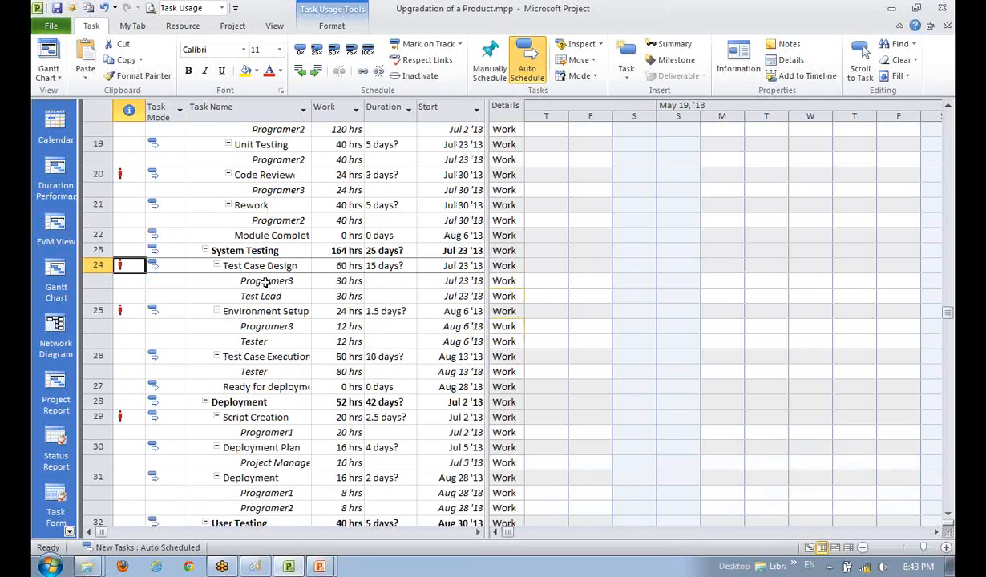
{"action": "left_click", "coordinate": [261, 265]}
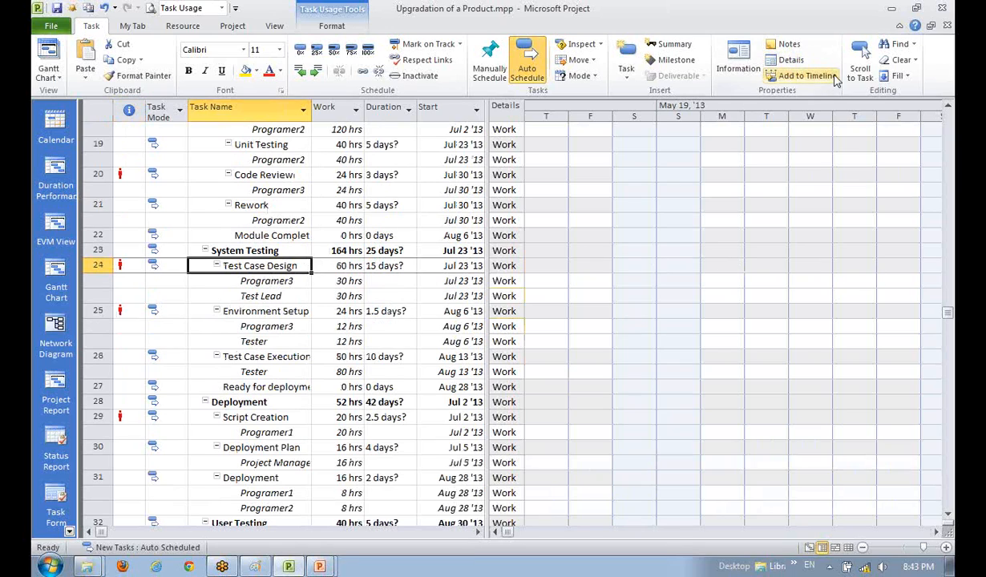
{"action": "left_click", "coordinate": [857, 71]}
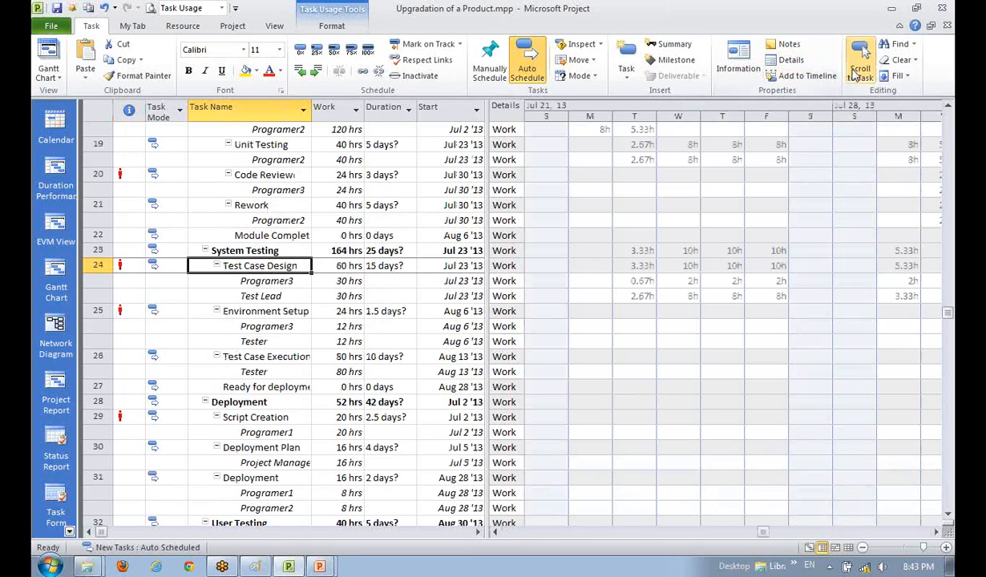
{"action": "left_click", "coordinate": [936, 532]}
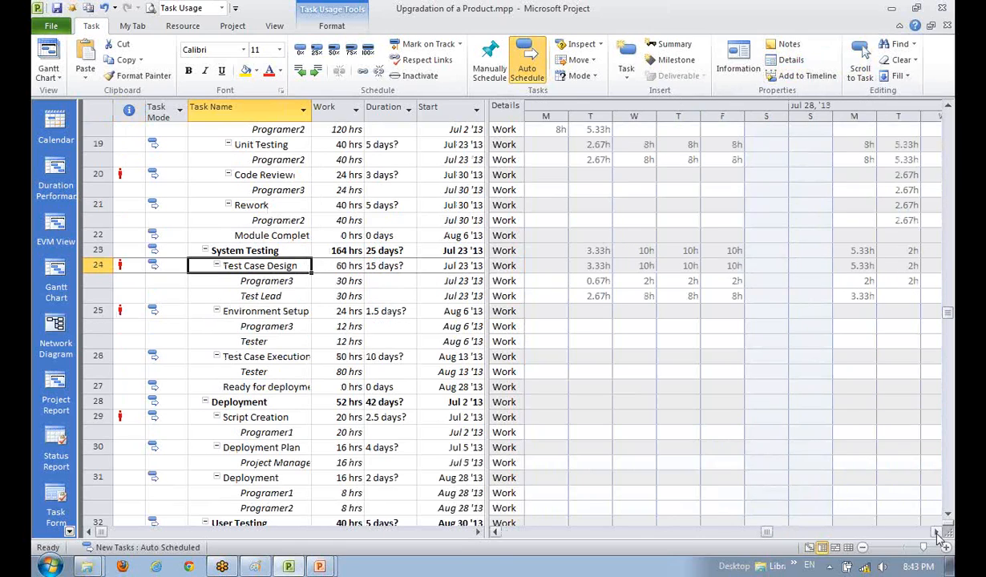
Examine the daily hours of Programer3 and Test Lead on Test Case Design in the weeks of July 21 and July 28
{"action": "left_click", "coordinate": [590, 280]}
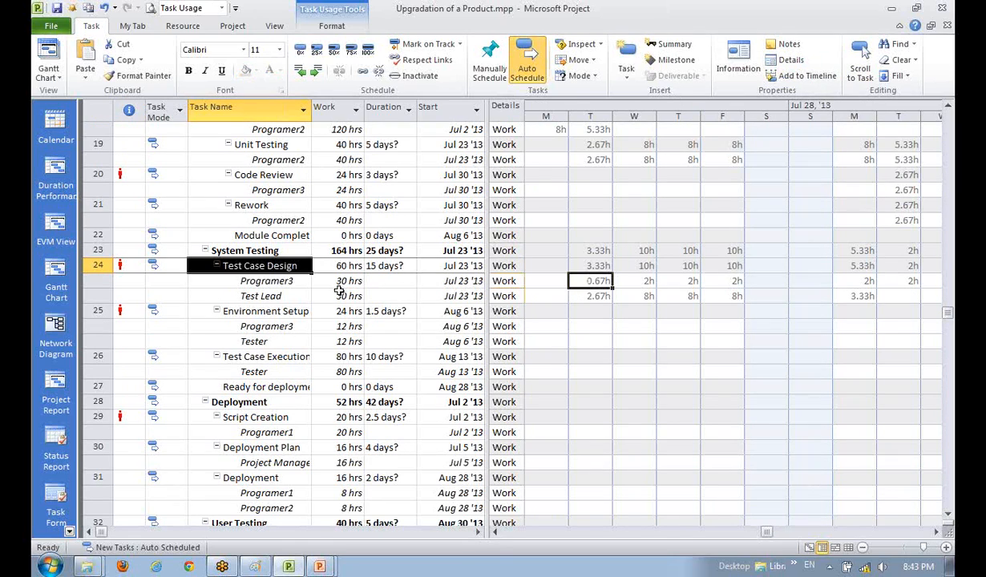
{"action": "left_click", "coordinate": [276, 282]}
{"action": "left_click", "coordinate": [277, 296]}
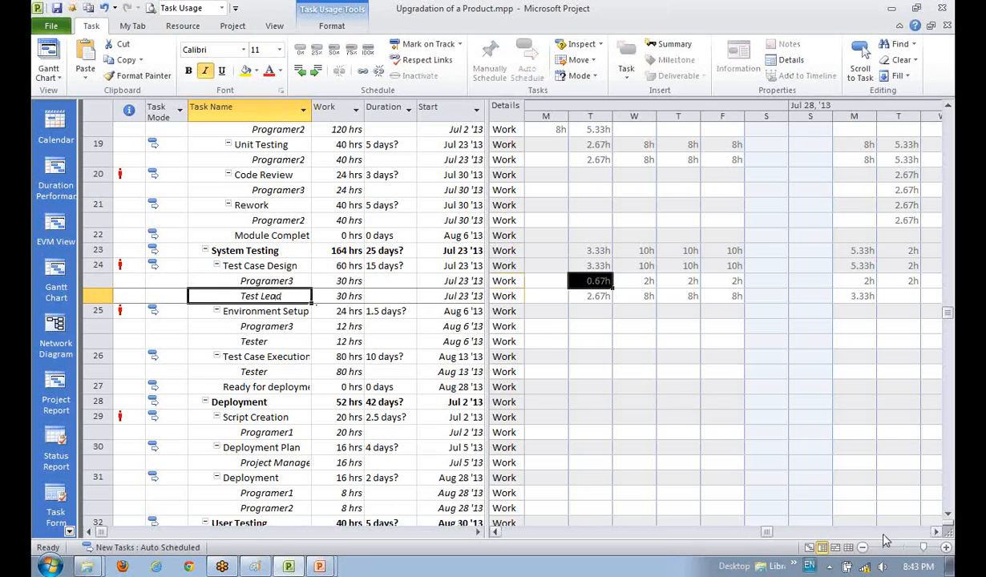
{"action": "left_click", "coordinate": [936, 532]}
{"action": "left_click", "coordinate": [936, 532]}
{"action": "left_click", "coordinate": [936, 533]}
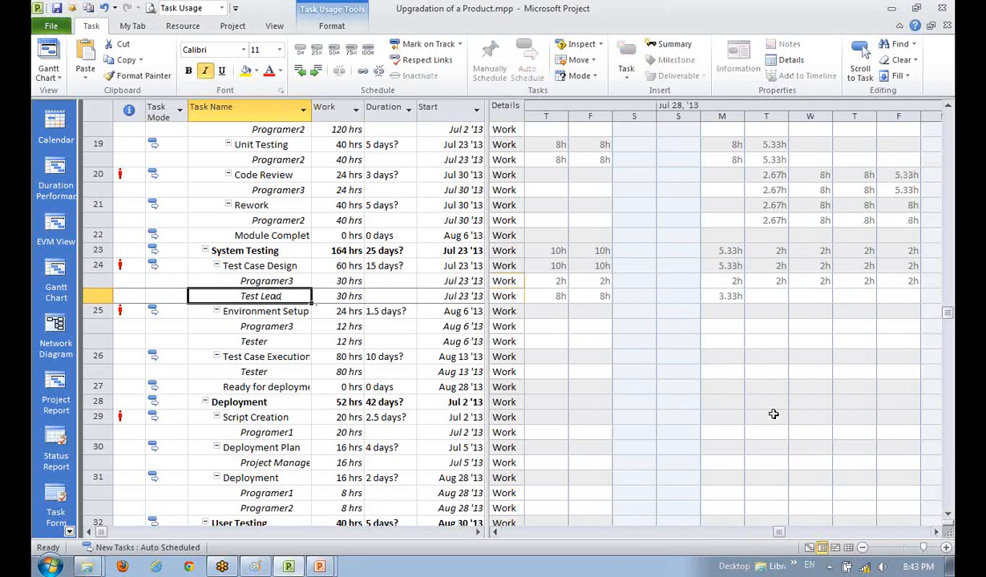
{"action": "left_click", "coordinate": [725, 297]}
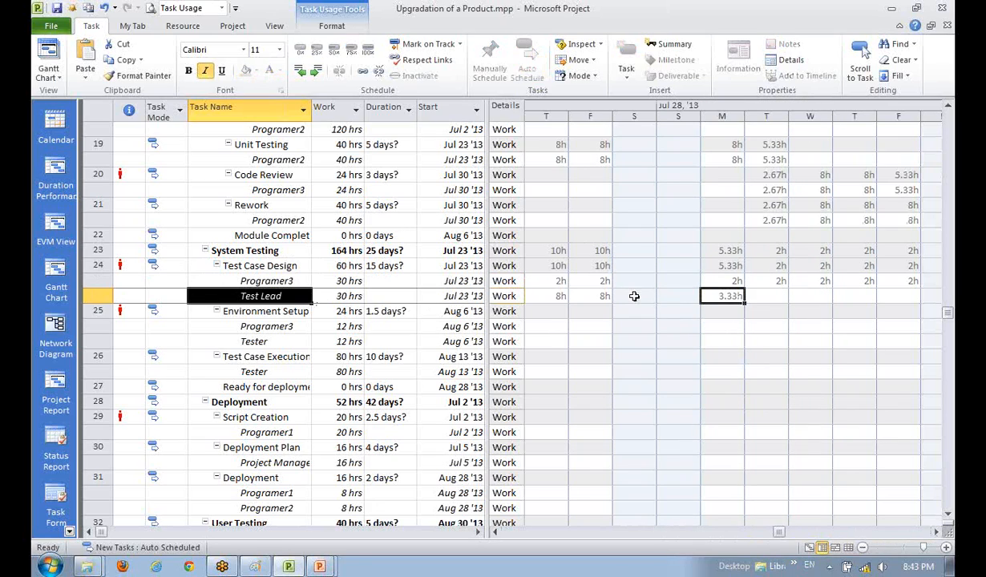
{"action": "left_click_drag", "start_coordinate": [551, 296], "coordinate": [693, 296]}
{"action": "left_click", "coordinate": [692, 329]}
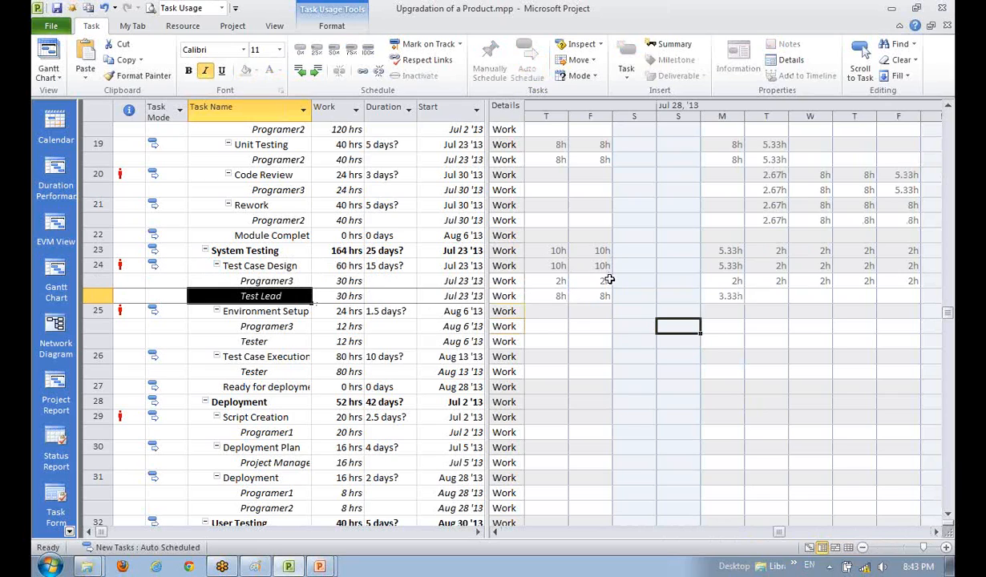
{"action": "left_click", "coordinate": [725, 280]}
{"action": "left_click", "coordinate": [771, 281]}
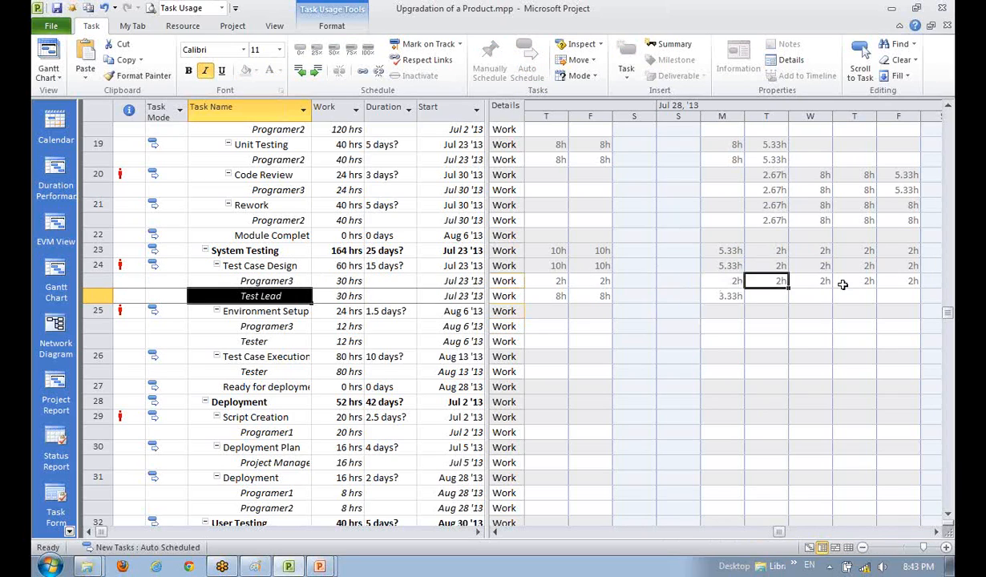
{"action": "left_click", "coordinate": [842, 284]}
Follow Programer3's daily hours on Test Case Design through August up to the last working day of the assignment
{"action": "left_click", "coordinate": [936, 532]}
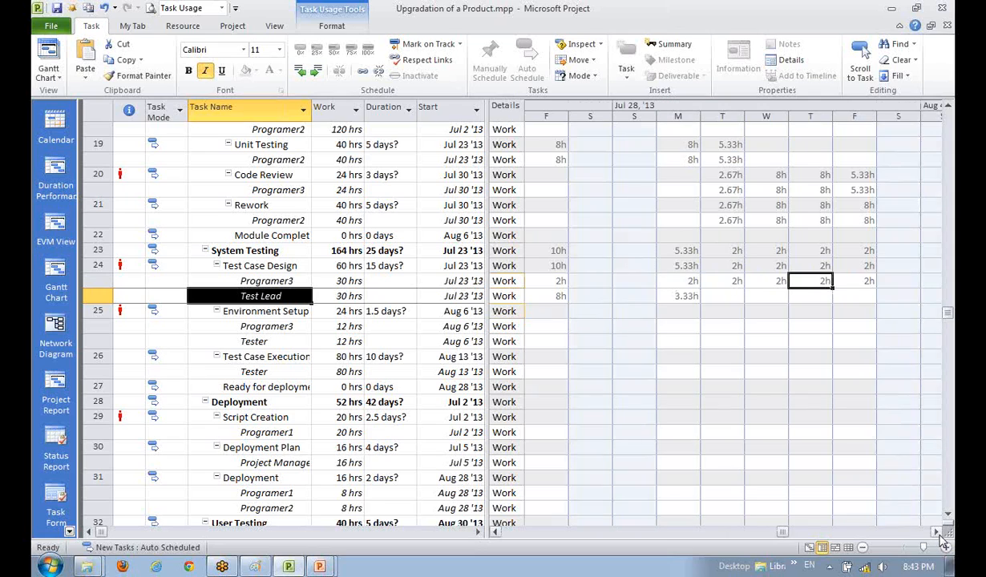
{"action": "left_click", "coordinate": [936, 532]}
{"action": "left_click", "coordinate": [936, 532]}
{"action": "left_click", "coordinate": [936, 532]}
{"action": "left_click", "coordinate": [936, 532]}
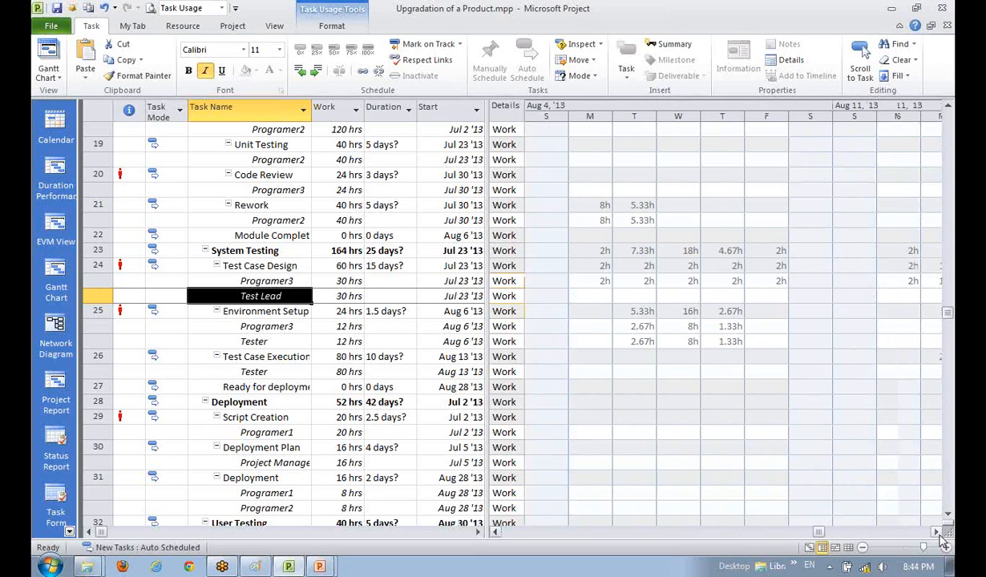
{"action": "left_click", "coordinate": [936, 532]}
{"action": "left_click", "coordinate": [936, 533]}
{"action": "left_click", "coordinate": [936, 532]}
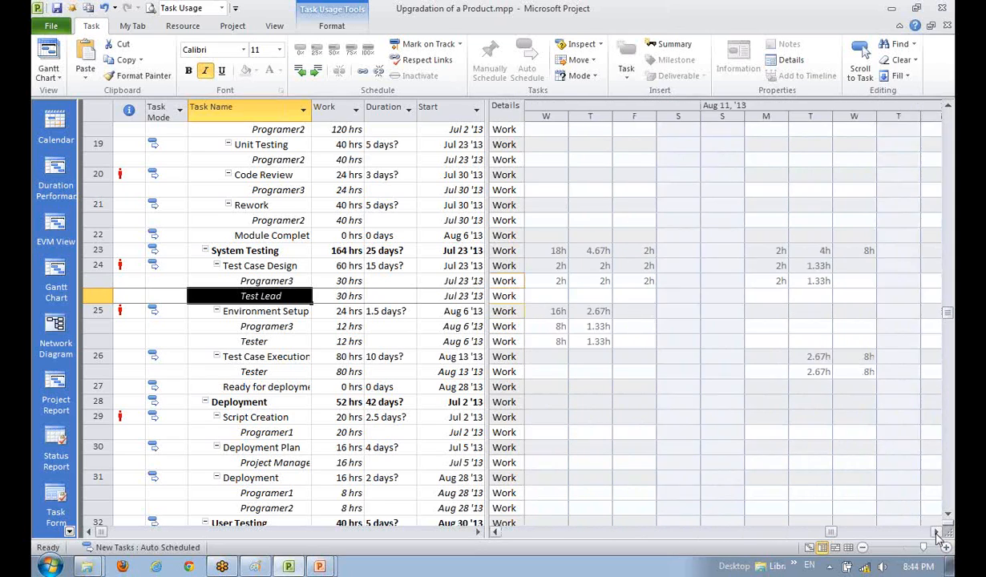
{"action": "left_click", "coordinate": [936, 532]}
{"action": "left_click", "coordinate": [766, 282]}
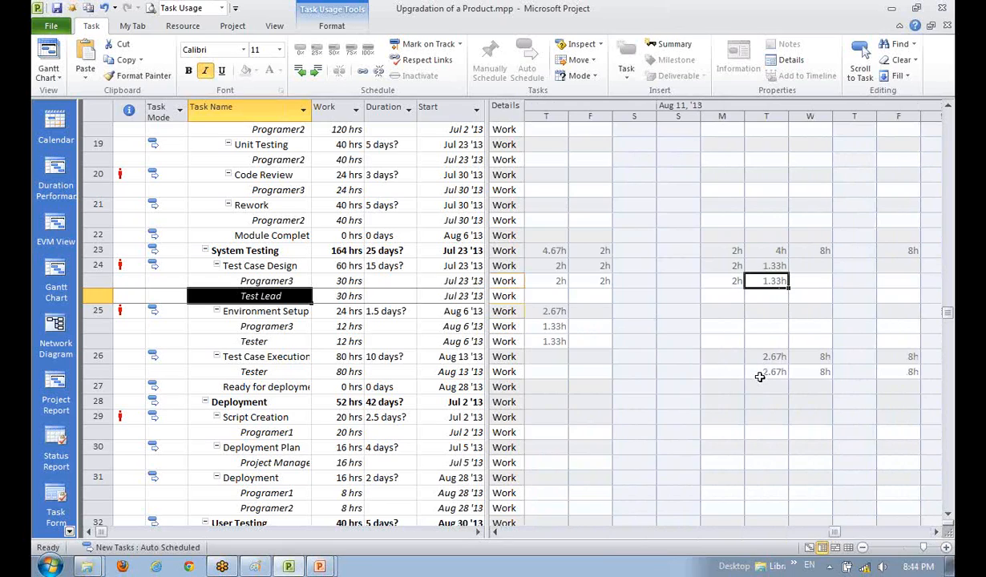
{"action": "left_click", "coordinate": [937, 532]}
{"action": "left_click", "coordinate": [936, 532]}
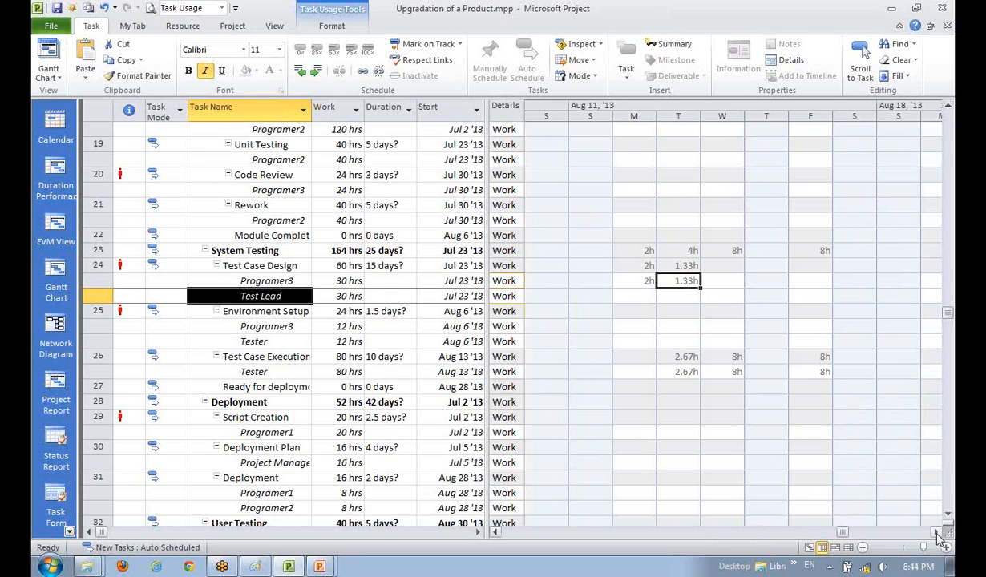
Compare the total work assigned to Programer3 and Test Lead on Test Case Design
{"action": "left_click", "coordinate": [495, 532]}
{"action": "left_click", "coordinate": [495, 532]}
{"action": "left_click", "coordinate": [495, 533]}
{"action": "left_click", "coordinate": [495, 532]}
{"action": "left_click", "coordinate": [496, 532]}
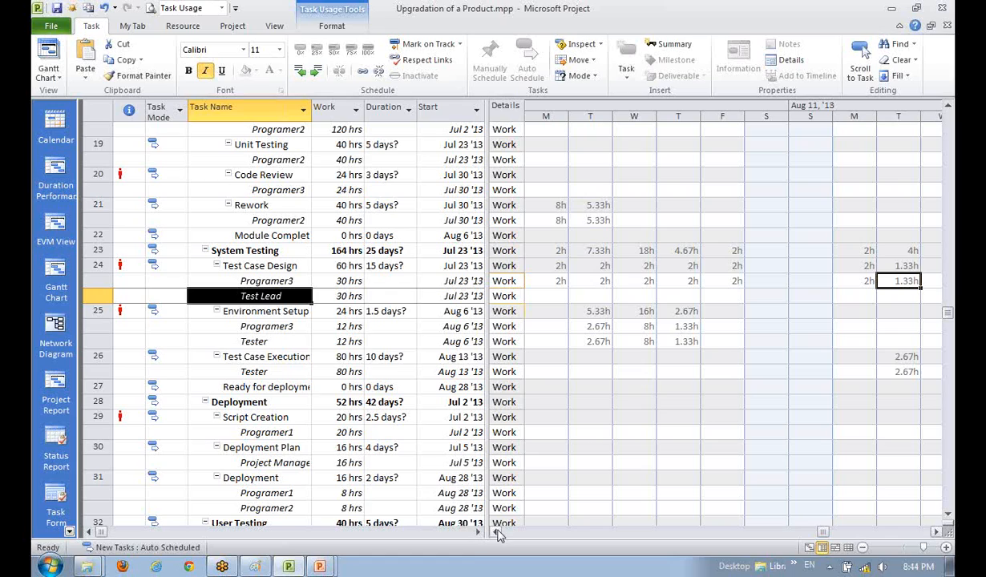
{"action": "left_click", "coordinate": [336, 296]}
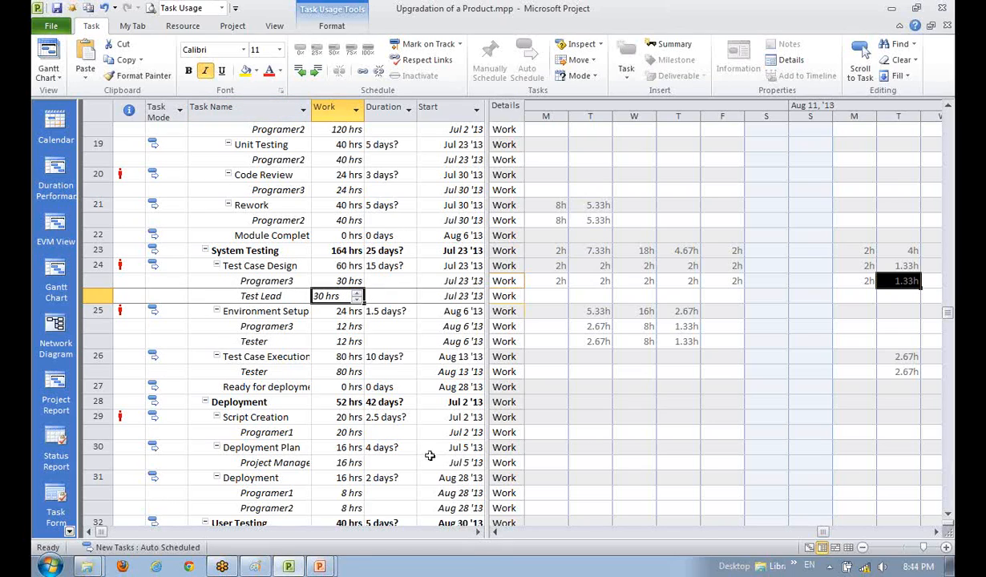
{"action": "left_click", "coordinate": [272, 327]}
{"action": "left_click", "coordinate": [269, 281]}
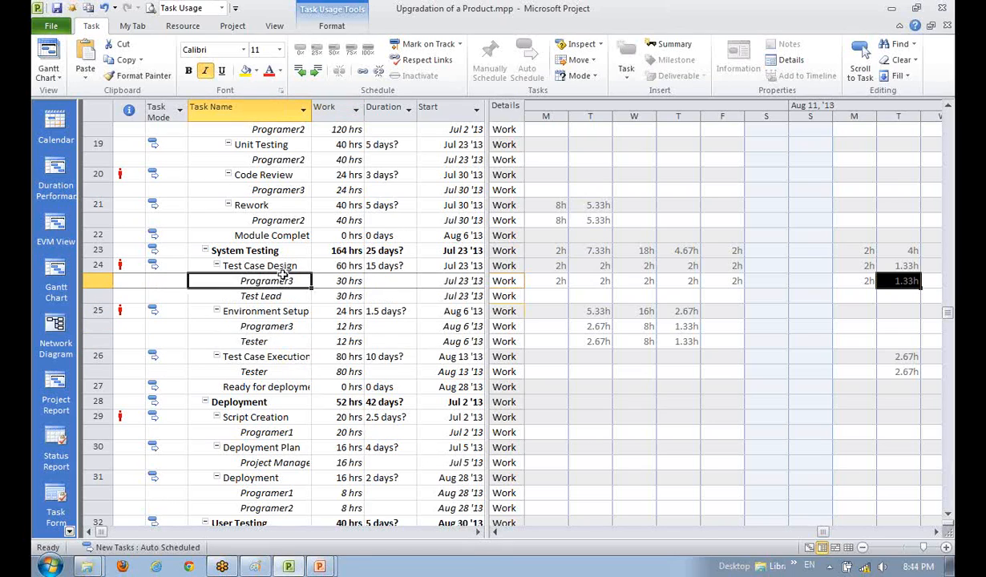
{"action": "left_click", "coordinate": [350, 295]}
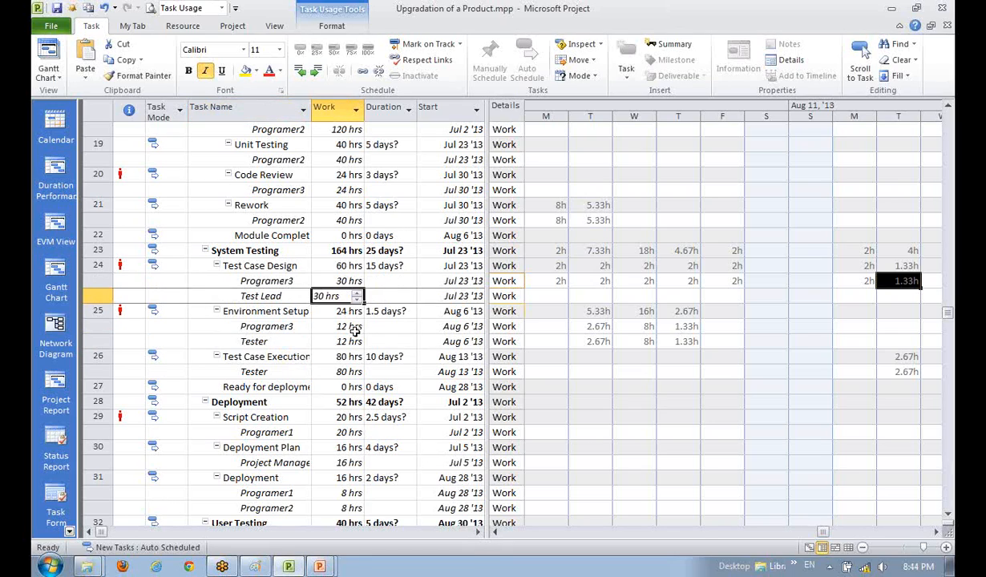
{"action": "left_click", "coordinate": [321, 384]}
Set the assigned work on Test Case Design to 10 hrs for Programer3 and 50 hrs for Test Lead
{"action": "left_click", "coordinate": [345, 280]}
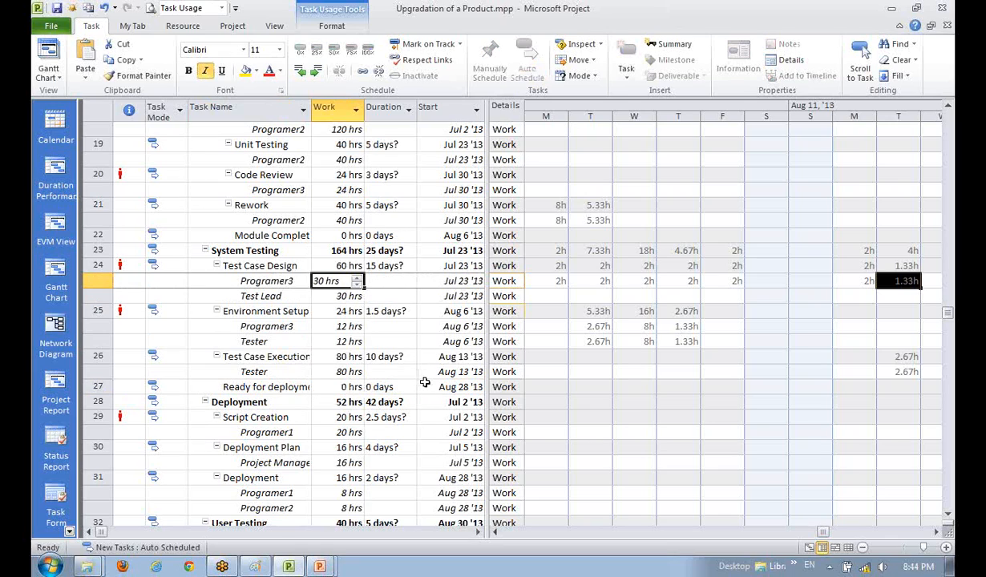
{"action": "type", "text": "10"}
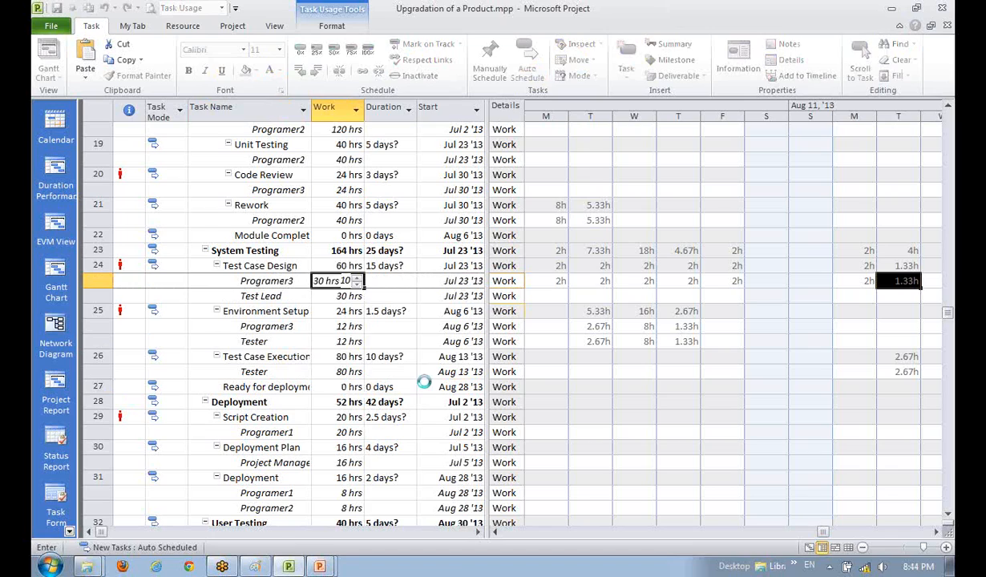
{"action": "key", "text": "Return"}
{"action": "type", "text": "5"}
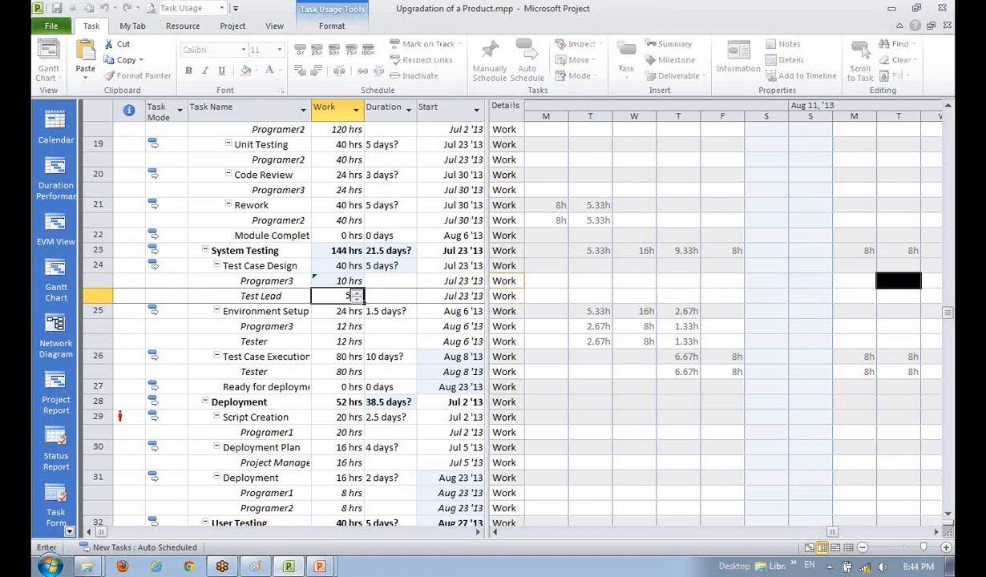
{"action": "type", "text": "0"}
{"action": "key", "text": "Return"}
{"action": "key", "text": "Down"}
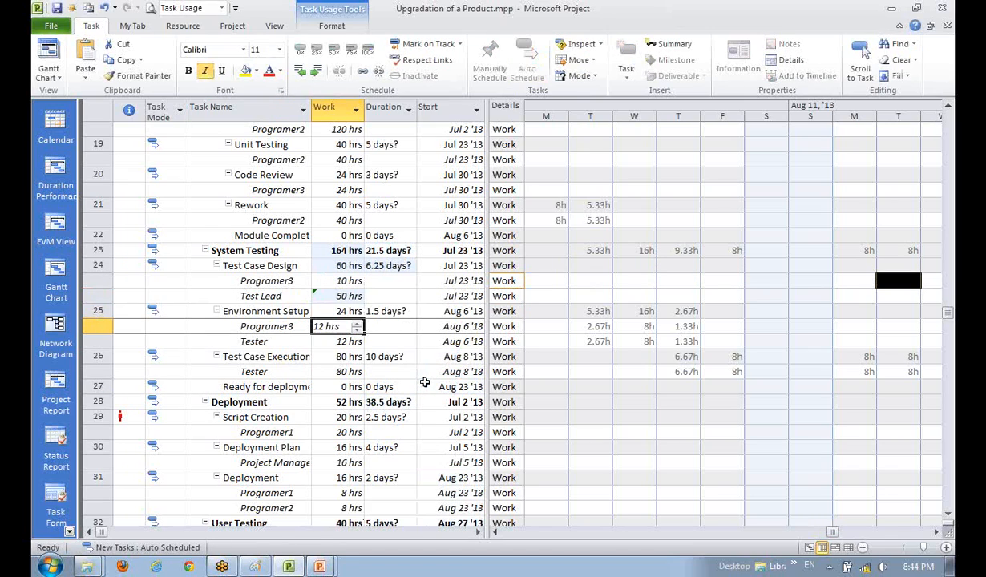
Check the Test Case Design task's duration and the daily hours of Programer3 and Test Lead from July 23 onward
{"action": "key", "text": "Up"}
{"action": "key", "text": "Up"}
{"action": "left_click", "coordinate": [377, 264]}
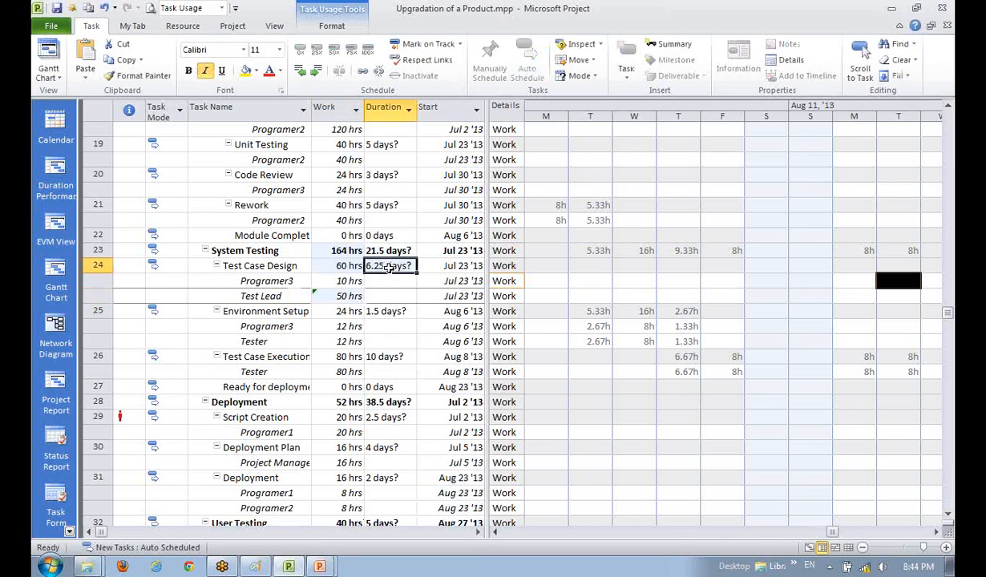
{"action": "left_click", "coordinate": [248, 285]}
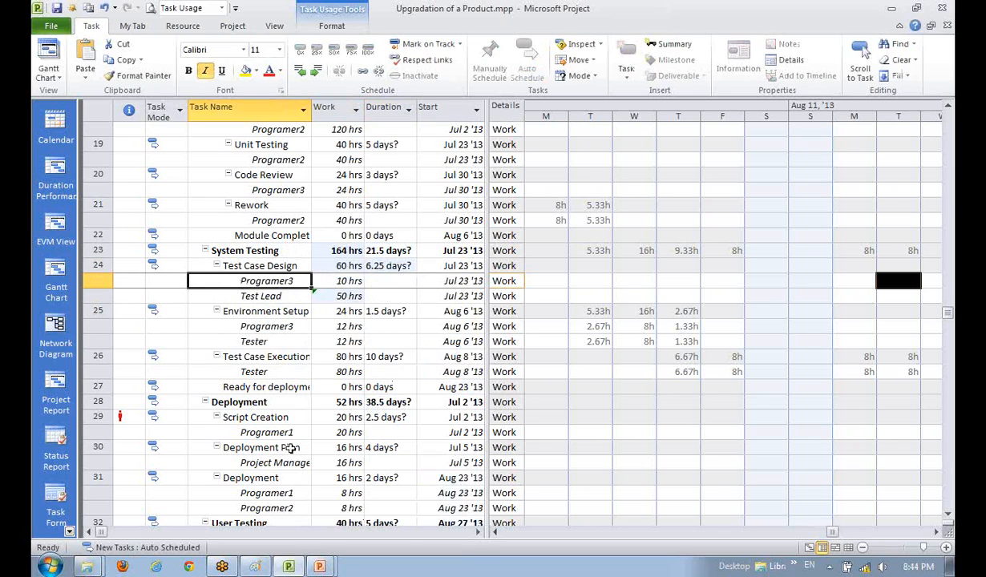
{"action": "left_click", "coordinate": [493, 532]}
{"action": "scroll", "coordinate": [494, 533], "scroll_direction": "left", "scroll_amount": 12}
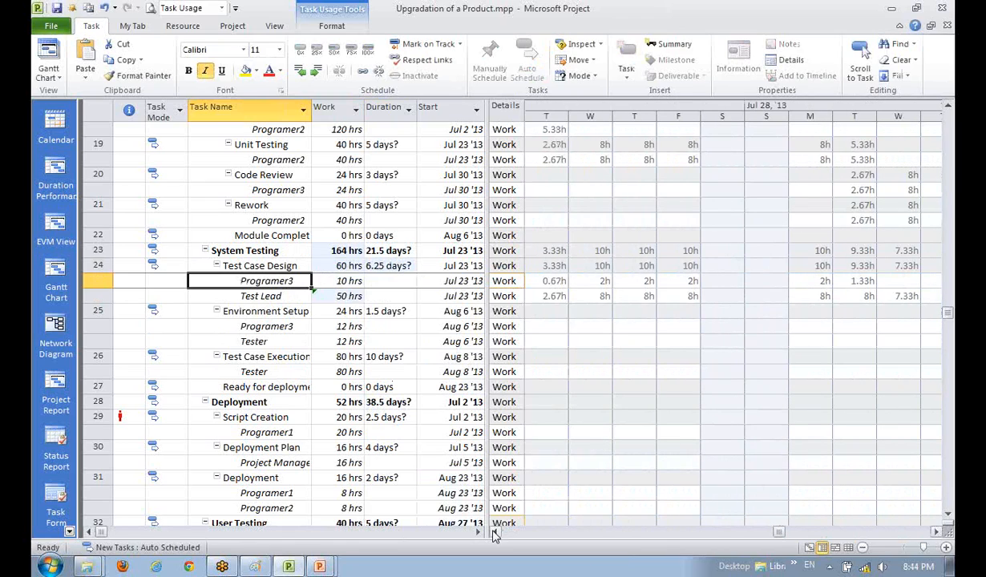
{"action": "left_click", "coordinate": [255, 294]}
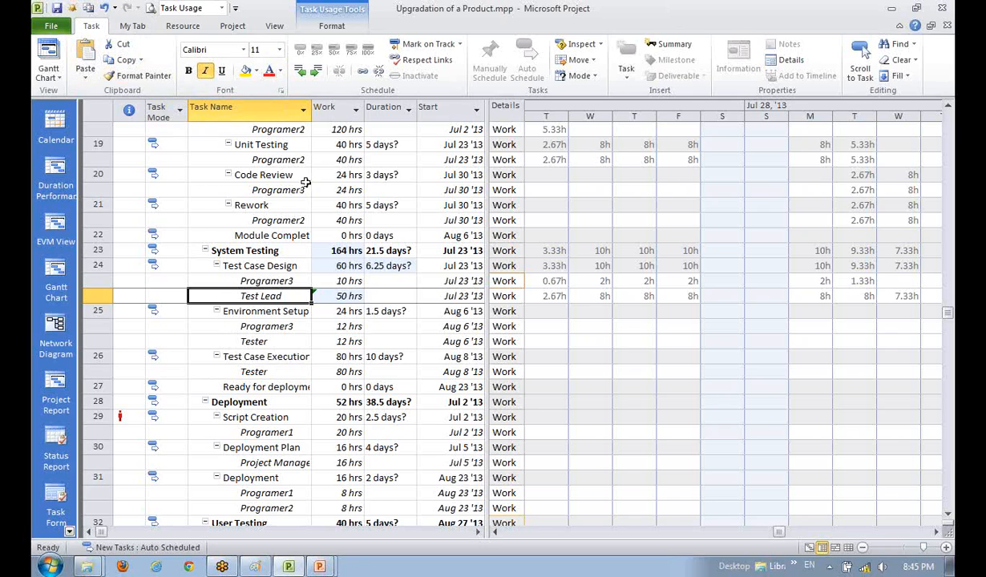
Switch to the Gantt Chart and check the Test Case Design row and resource indicators under System Testing
{"action": "left_click", "coordinate": [811, 548]}
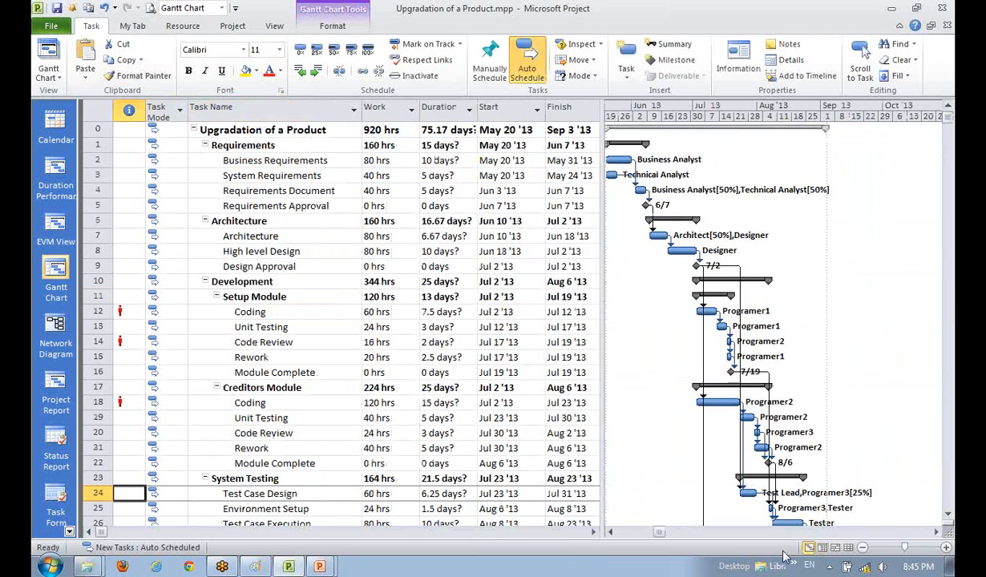
{"action": "scroll", "coordinate": [256, 401], "scroll_direction": "down", "scroll_amount": 3}
{"action": "left_click", "coordinate": [249, 462]}
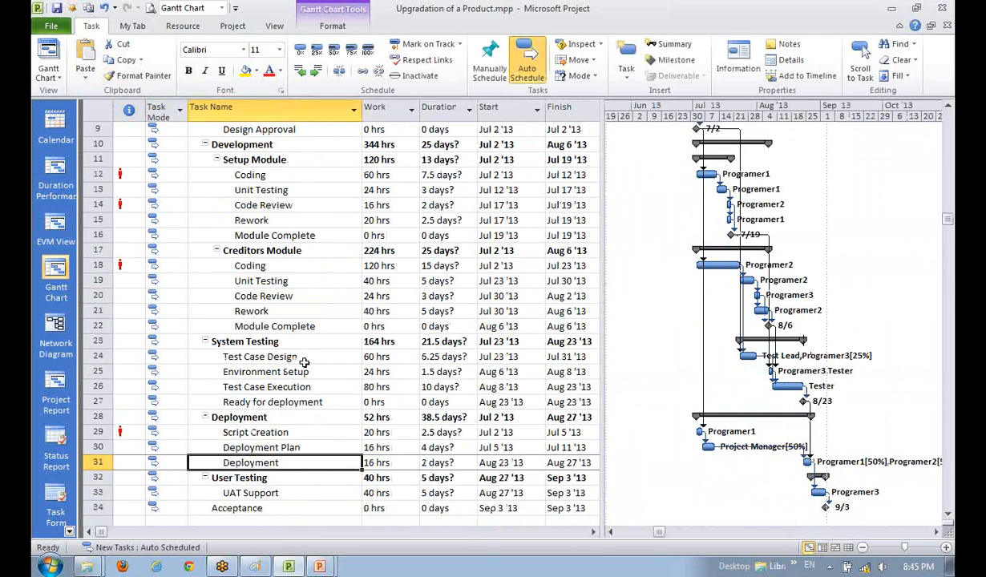
{"action": "left_click", "coordinate": [293, 355]}
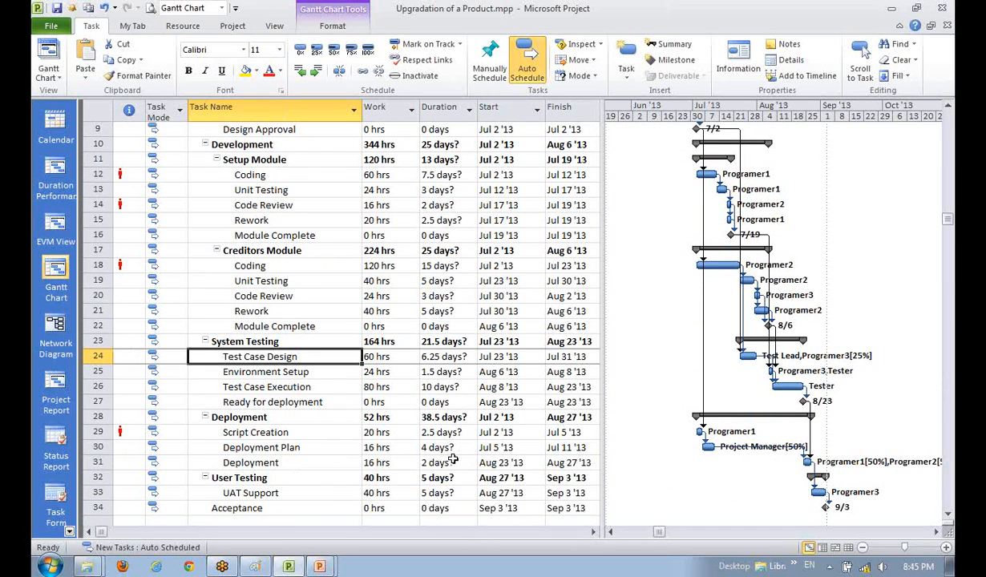
Undo the last two work changes on the Test Case Design assignments
{"action": "key", "text": "ctrl+z"}
{"action": "key", "text": "ctrl+z"}
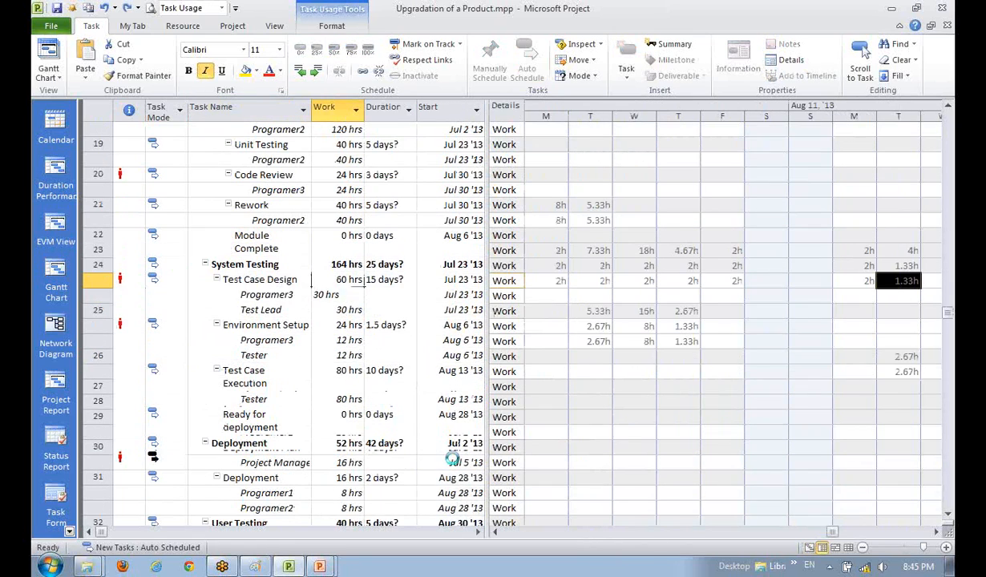
{"action": "left_click", "coordinate": [196, 338]}
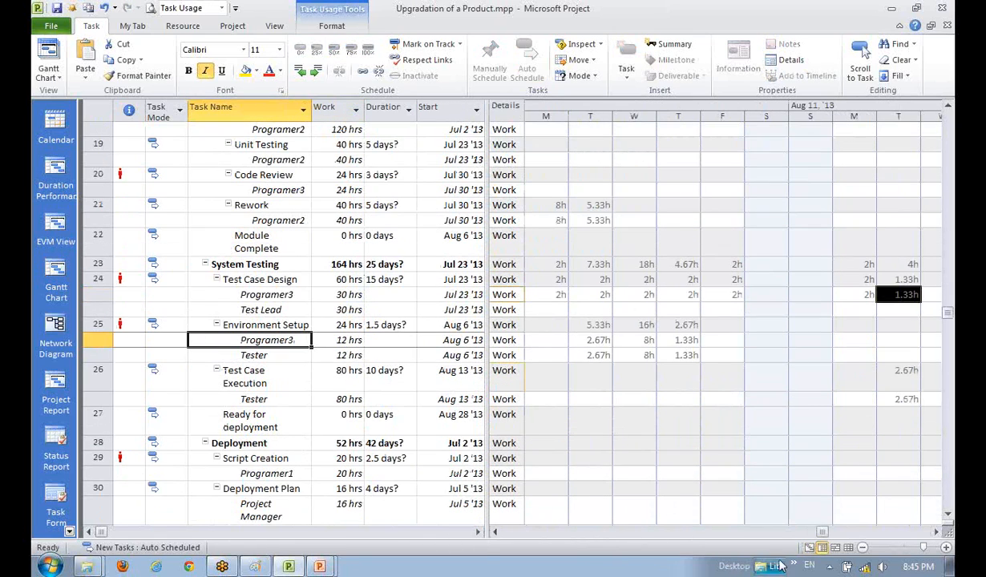
Switch to the Gantt Chart and examine the overallocation indicators on Test Case Design and Environment Setup and the dates of Test Case Execution
{"action": "left_click", "coordinate": [808, 548]}
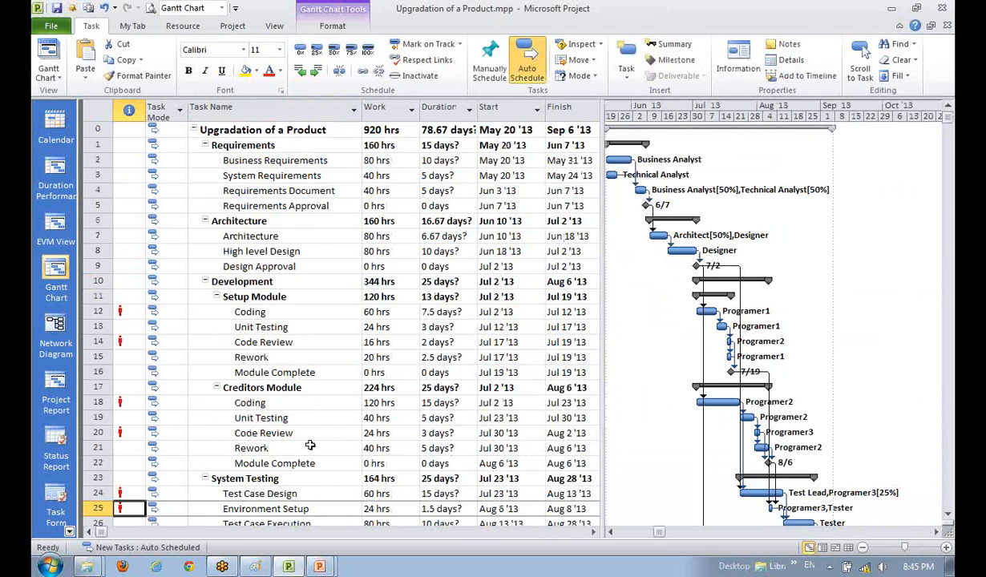
{"action": "scroll", "coordinate": [217, 441], "scroll_direction": "down", "scroll_amount": 2}
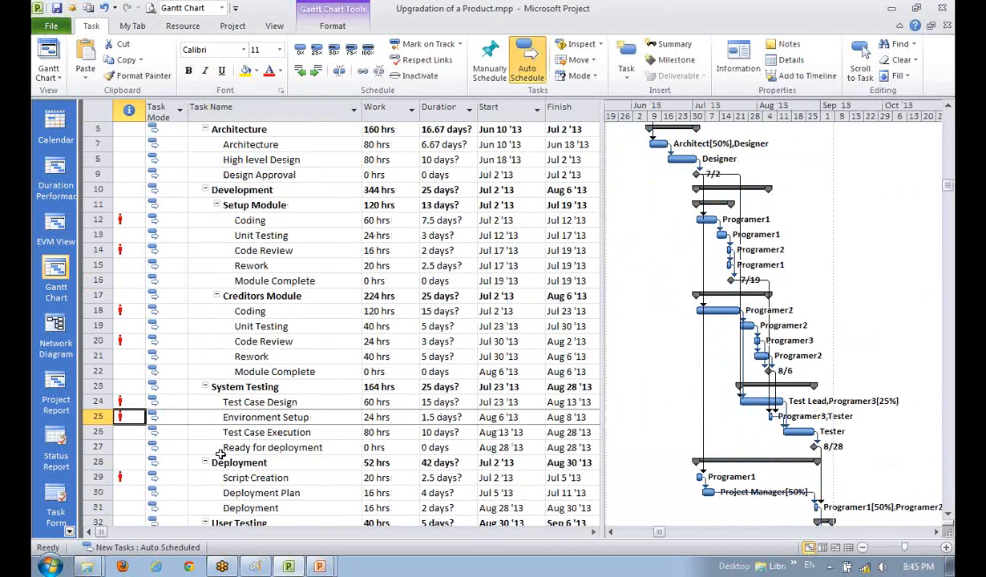
{"action": "left_click", "coordinate": [120, 403]}
{"action": "left_click", "coordinate": [122, 417]}
{"action": "left_click", "coordinate": [136, 401]}
{"action": "left_click", "coordinate": [255, 417]}
{"action": "left_click", "coordinate": [269, 402]}
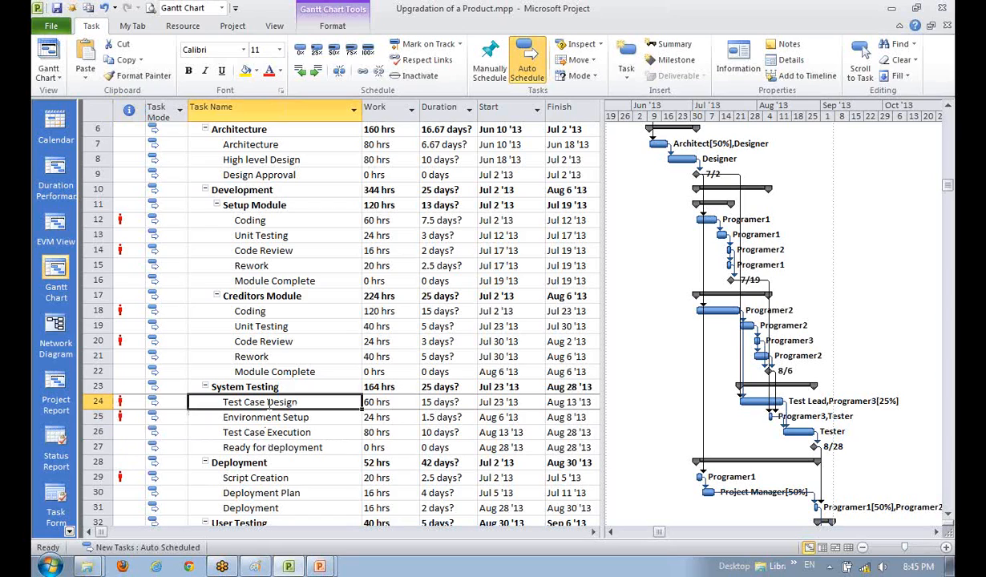
{"action": "left_click", "coordinate": [271, 433]}
{"action": "left_click", "coordinate": [260, 402]}
In Task Usage, set the work on Test Case Design to 10 hrs for Programer3 and 50 hrs for Test Lead
{"action": "left_click", "coordinate": [823, 549]}
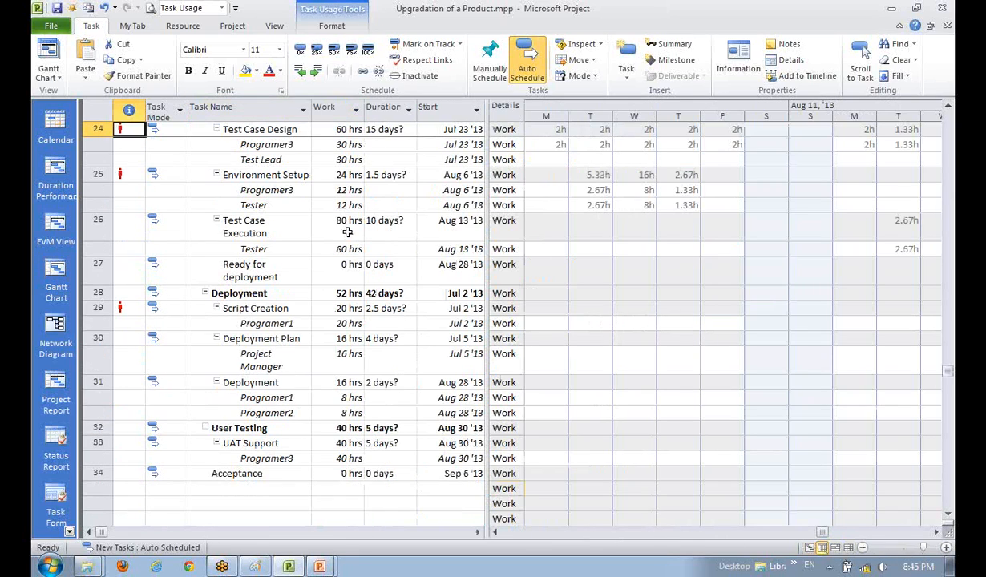
{"action": "scroll", "coordinate": [369, 287], "scroll_direction": "up", "scroll_amount": 3}
{"action": "left_click", "coordinate": [336, 294]}
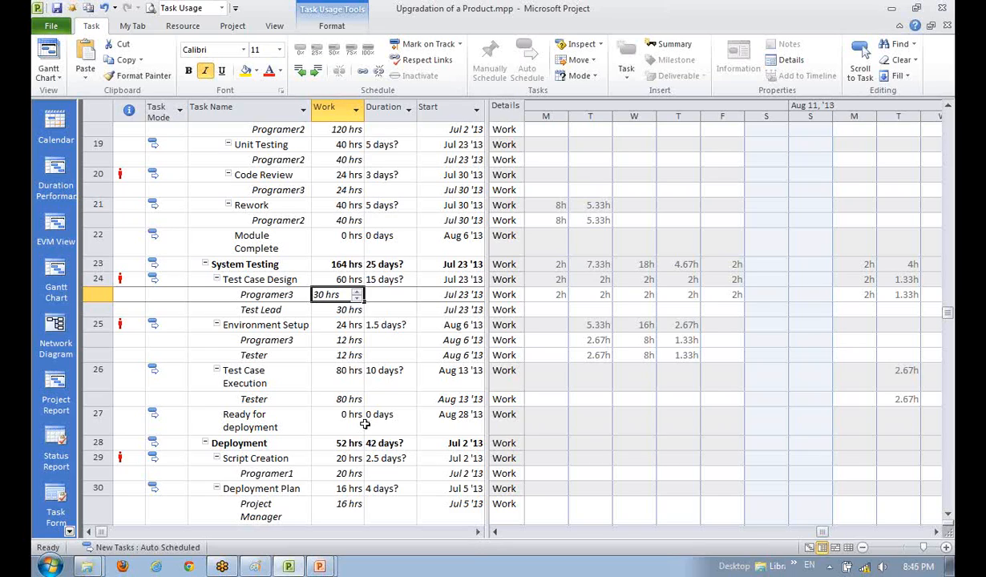
{"action": "type", "text": "10"}
{"action": "key", "text": "Return"}
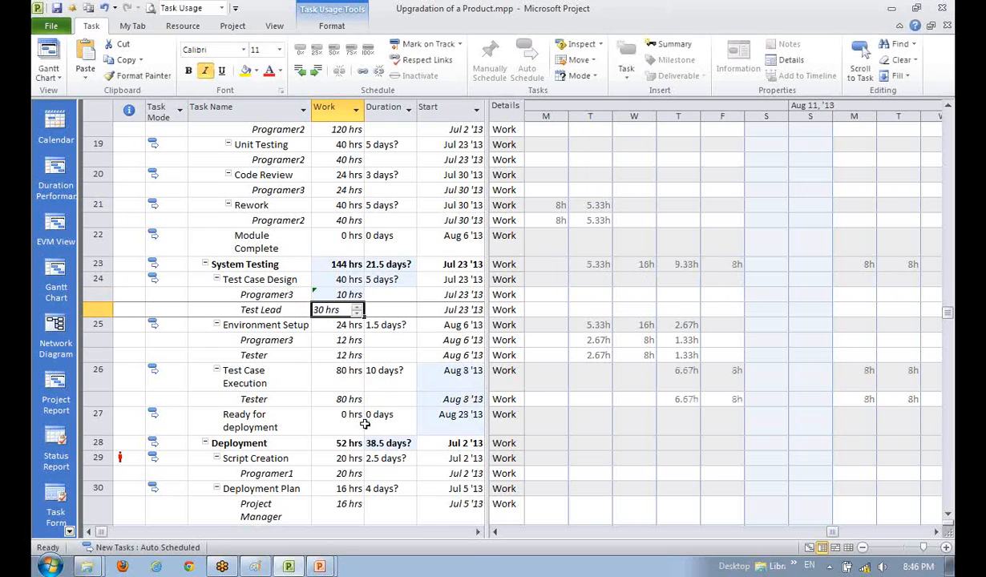
{"action": "type", "text": "50"}
{"action": "key", "text": "Return"}
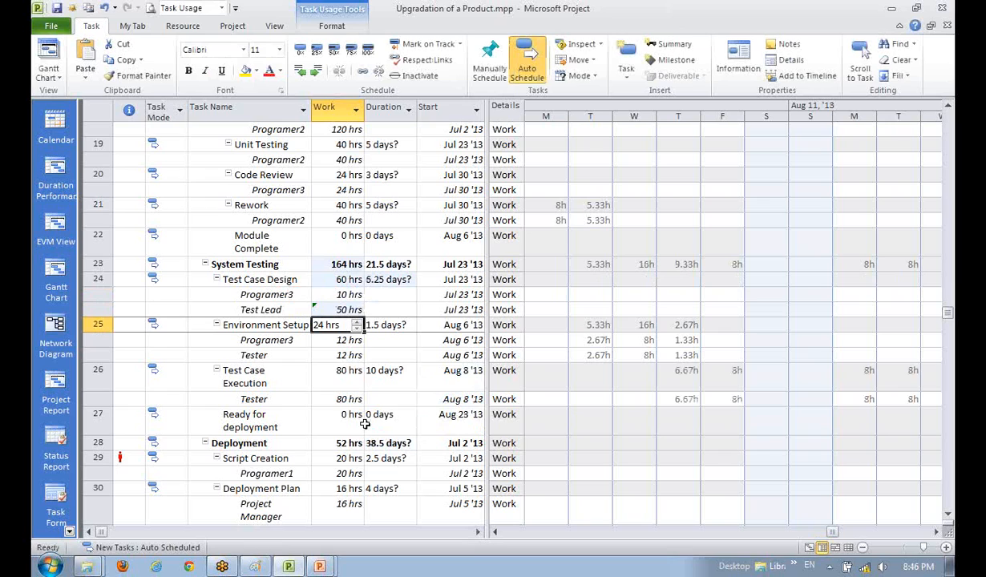
Review the Test Case Design task and its Programer3 and Test Lead assignments in Task Usage
{"action": "scroll", "coordinate": [334, 420], "scroll_direction": "up", "scroll_amount": 3}
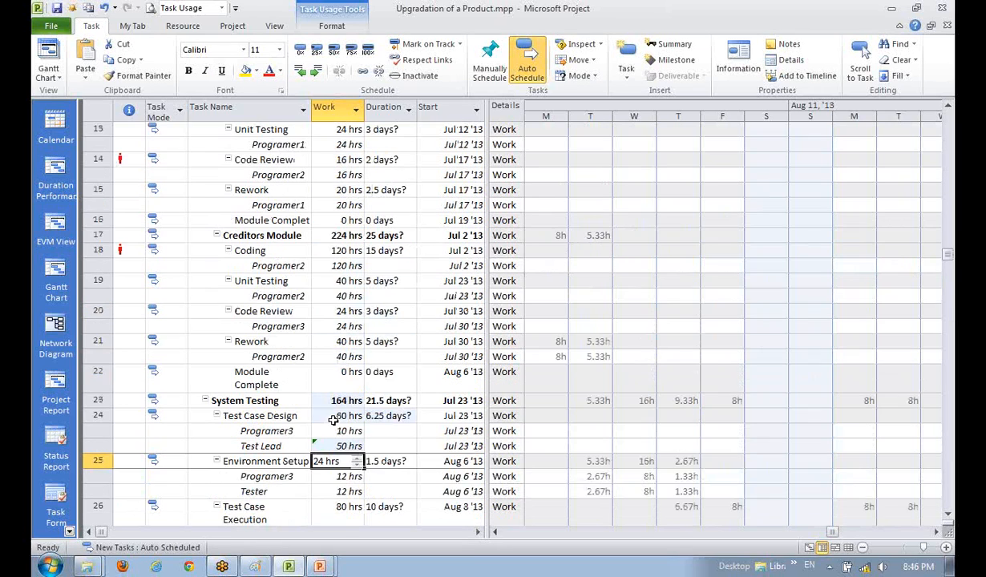
{"action": "scroll", "coordinate": [333, 420], "scroll_direction": "down", "scroll_amount": 2}
{"action": "left_click", "coordinate": [240, 355]}
{"action": "left_click", "coordinate": [246, 324]}
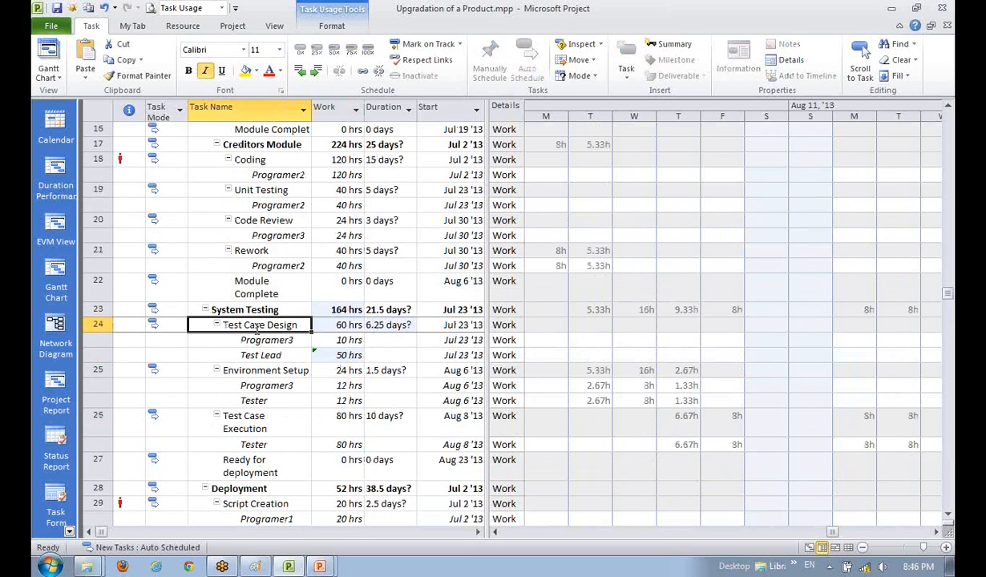
{"action": "left_click", "coordinate": [250, 353]}
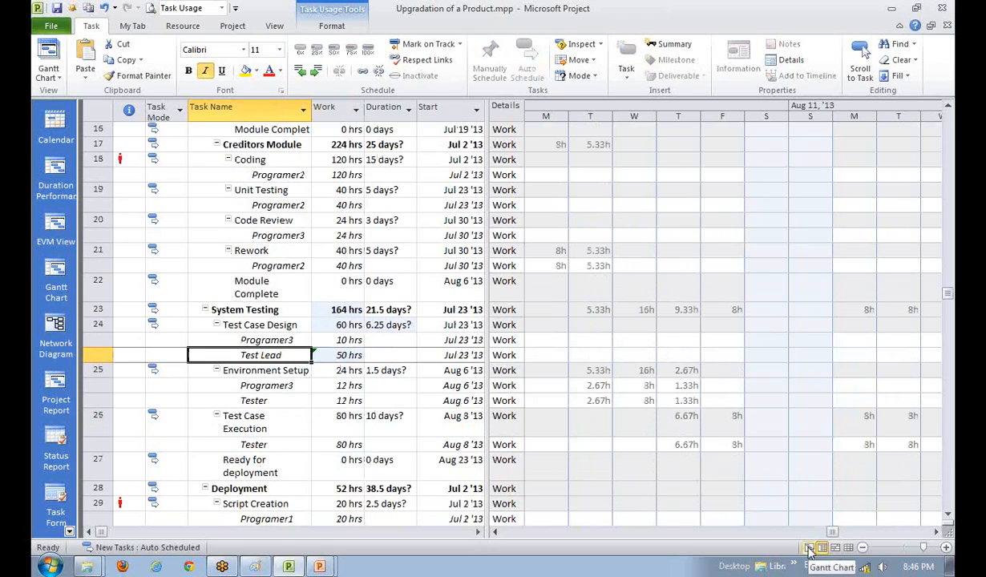
Switch to the Gantt Chart and widen the table area to show the Predecessors column
{"action": "left_click", "coordinate": [809, 548]}
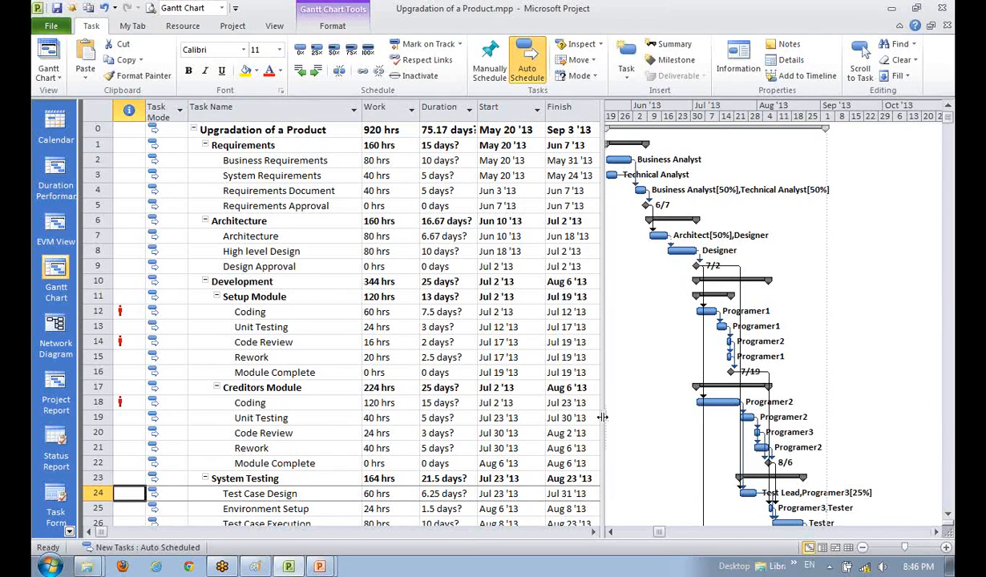
{"action": "left_click_drag", "start_coordinate": [602, 416], "coordinate": [666, 416]}
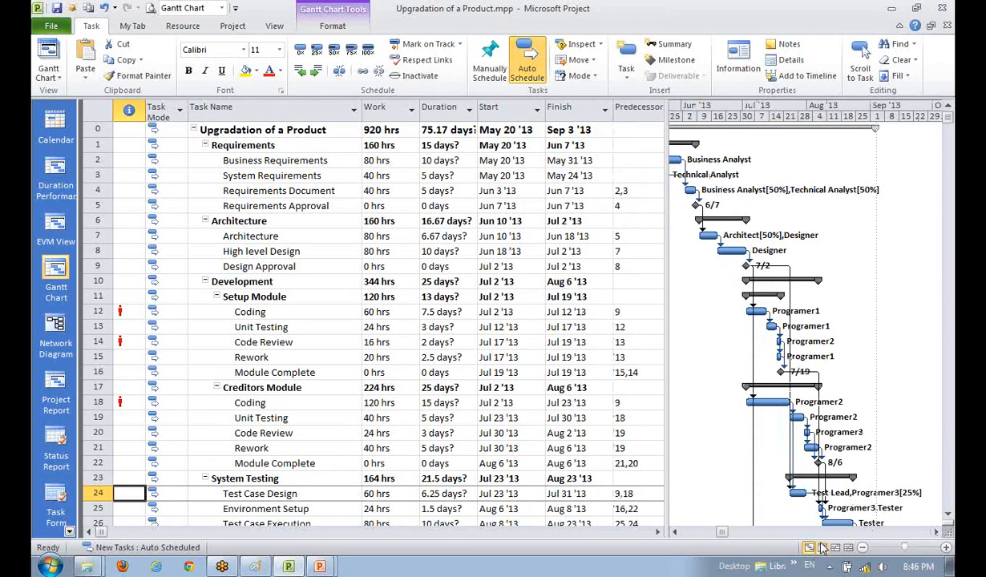
{"action": "left_click", "coordinate": [674, 532]}
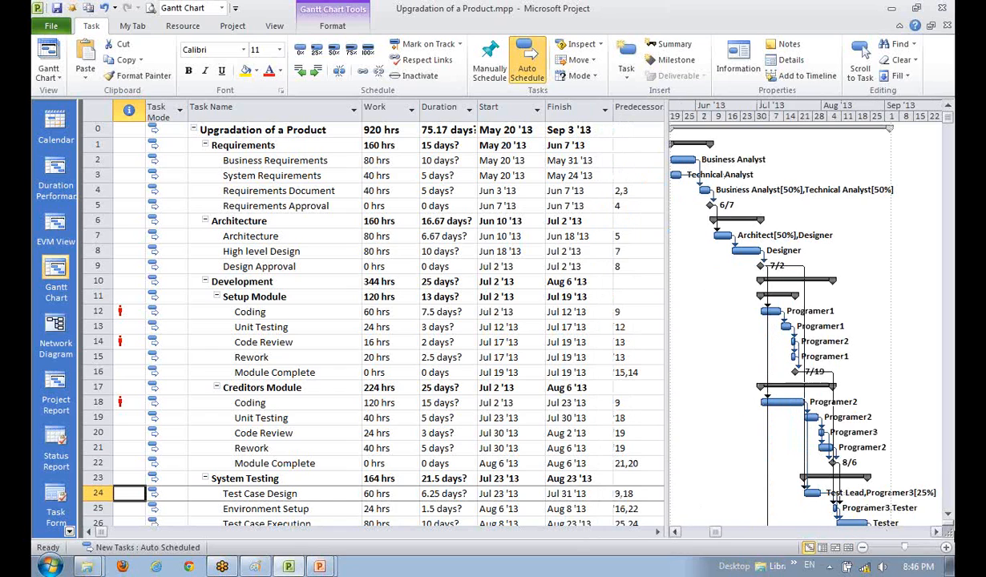
Examine the rest of the schedule through Acceptance, comparing the Test Case Design and Environment Setup tasks
{"action": "left_click", "coordinate": [947, 516]}
{"action": "left_click", "coordinate": [948, 516]}
{"action": "left_click", "coordinate": [947, 515]}
{"action": "left_click", "coordinate": [947, 515]}
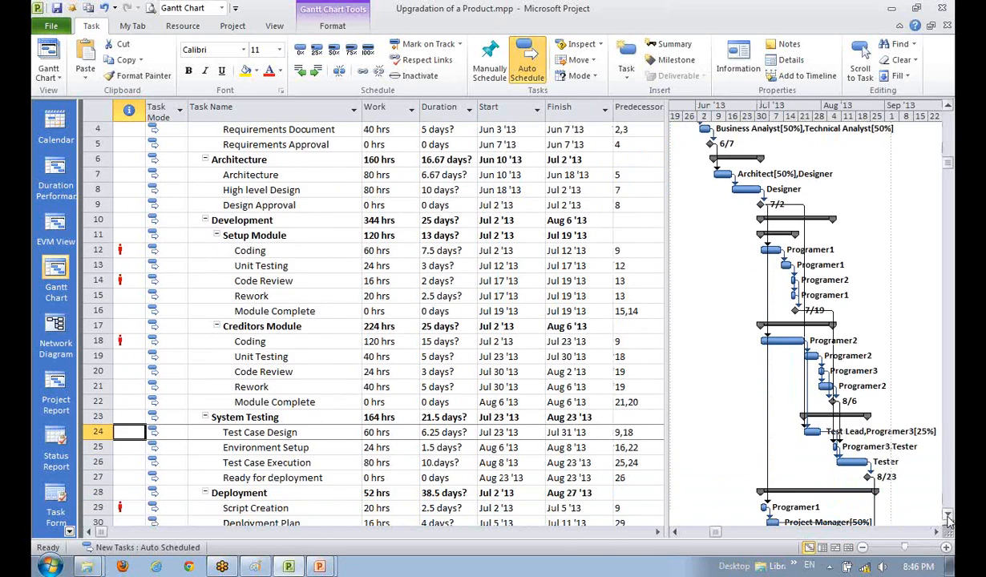
{"action": "left_click", "coordinate": [947, 516]}
{"action": "left_click", "coordinate": [948, 515]}
{"action": "left_click", "coordinate": [947, 515]}
{"action": "left_click", "coordinate": [947, 515]}
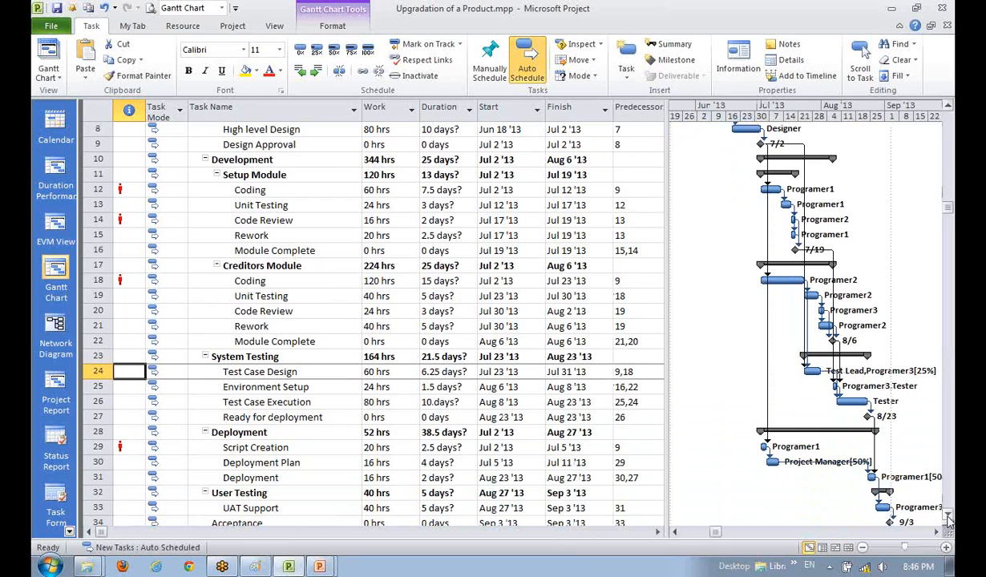
{"action": "left_click", "coordinate": [293, 372]}
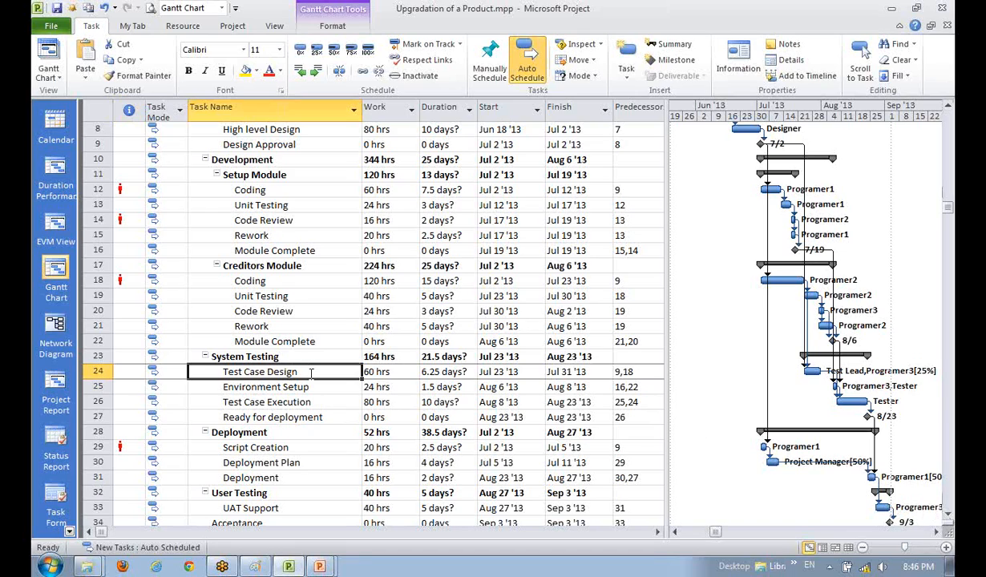
{"action": "left_click", "coordinate": [304, 383]}
{"action": "left_click", "coordinate": [303, 368]}
{"action": "left_click", "coordinate": [303, 388]}
{"action": "left_click", "coordinate": [305, 371]}
Open the Resource Usage view
{"action": "left_click", "coordinate": [70, 531]}
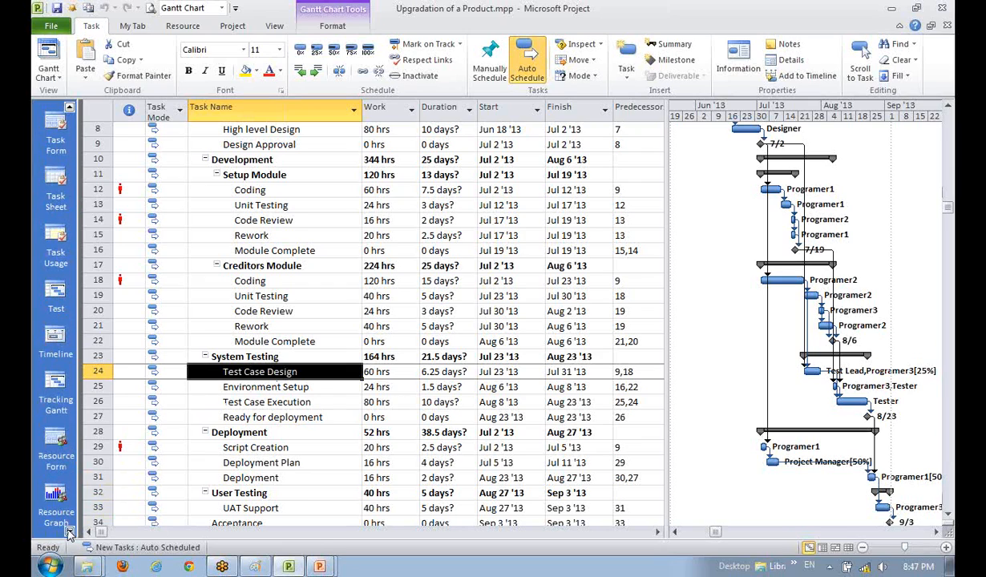
{"action": "left_click", "coordinate": [70, 533]}
{"action": "left_click", "coordinate": [69, 533]}
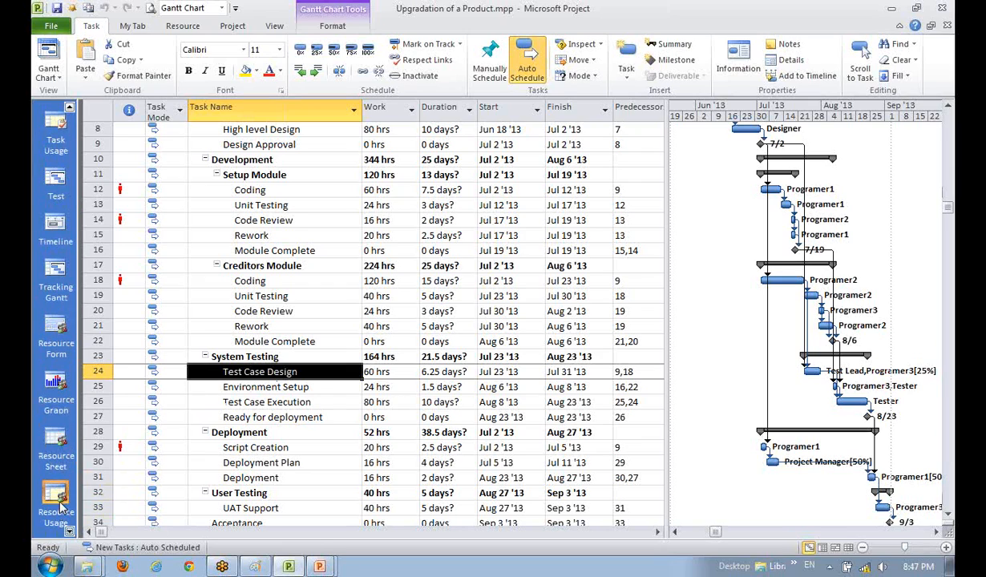
{"action": "left_click", "coordinate": [59, 498]}
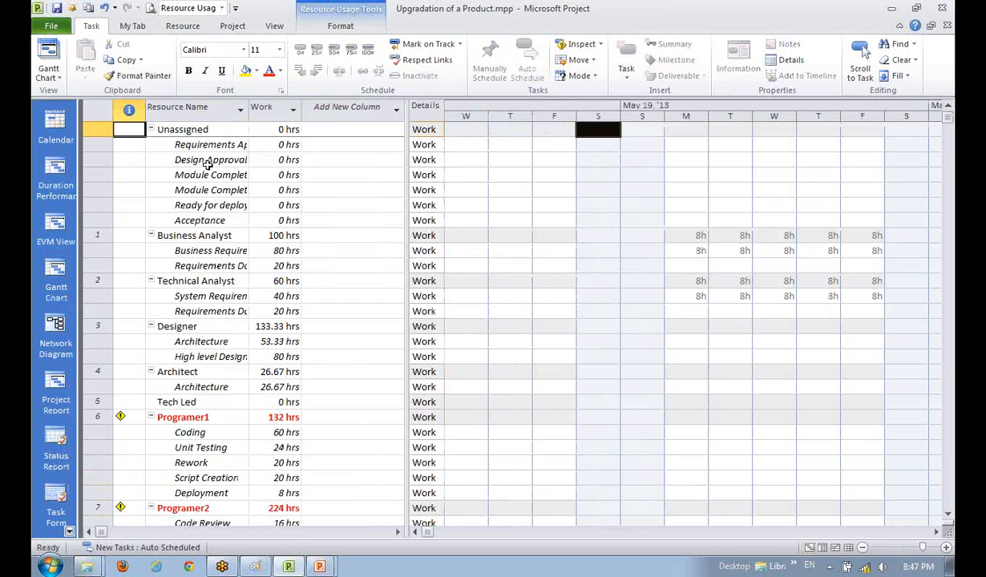
Look over the Unassigned tasks and follow Business Analyst's daily hours from the week of May 19 into mid-June
{"action": "left_click", "coordinate": [205, 160]}
{"action": "left_click", "coordinate": [200, 129]}
{"action": "left_click", "coordinate": [194, 238]}
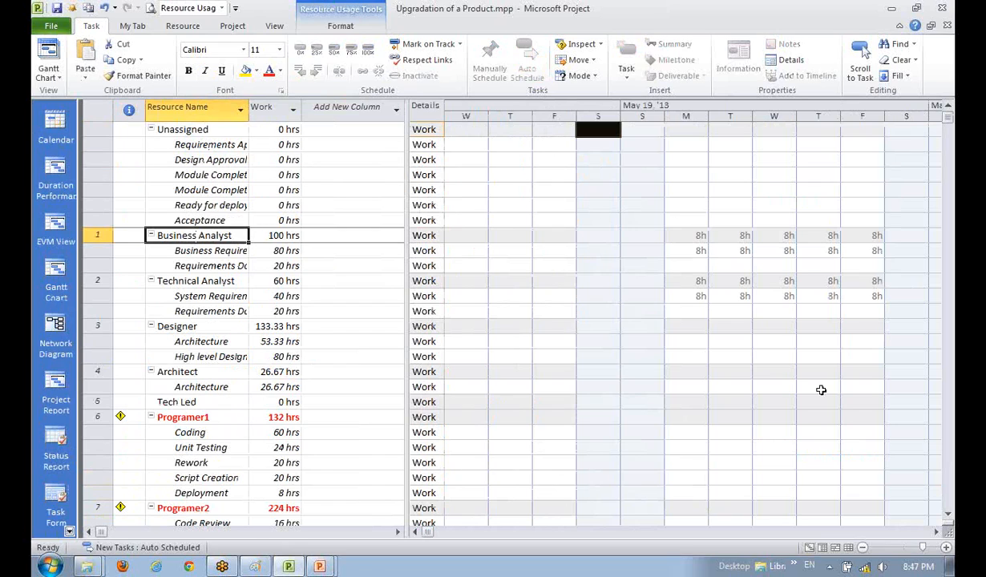
{"action": "left_click_drag", "start_coordinate": [934, 533], "coordinate": [936, 536]}
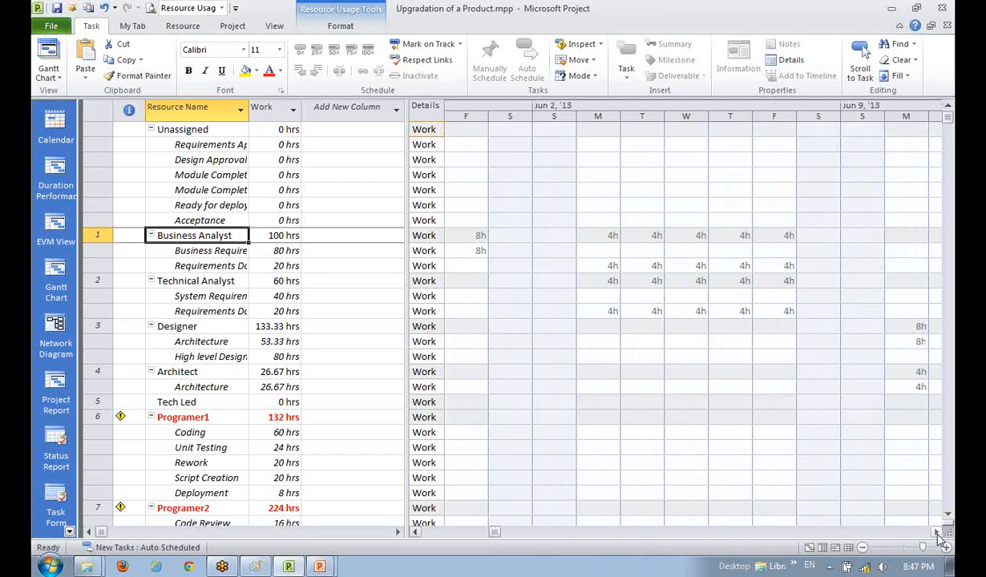
{"action": "left_click_drag", "start_coordinate": [934, 533], "coordinate": [938, 536]}
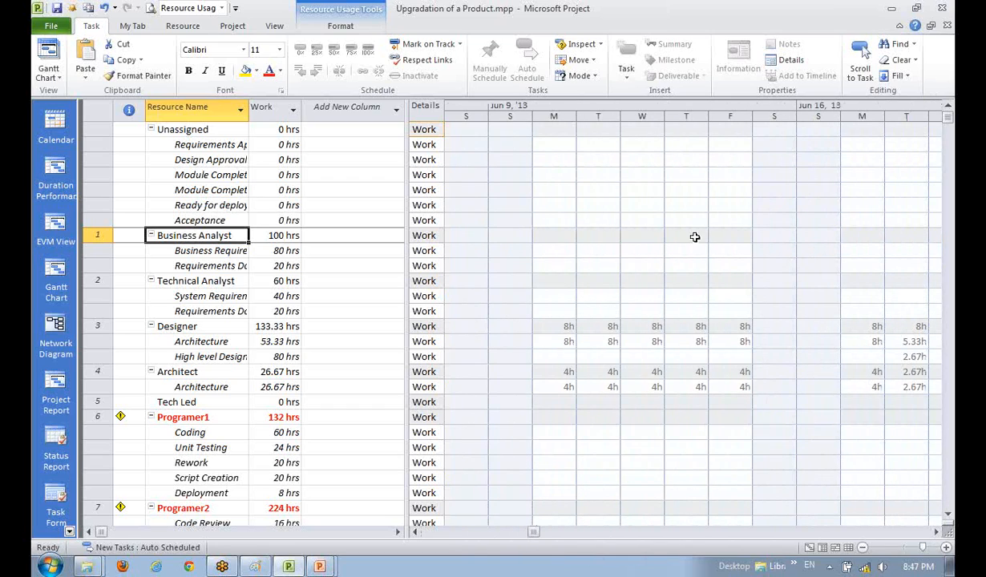
{"action": "left_click", "coordinate": [416, 532]}
{"action": "left_click", "coordinate": [416, 532]}
{"action": "left_click", "coordinate": [416, 532]}
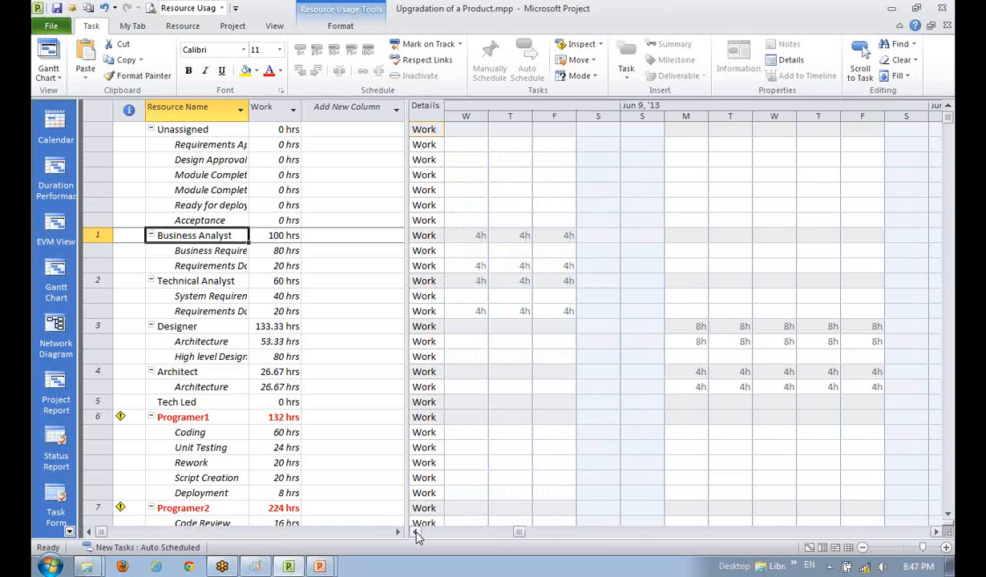
Compare Architect's and Designer's daily hours on Architecture, and follow Designer's High level Design hours into the week of June 23
{"action": "left_click", "coordinate": [182, 371]}
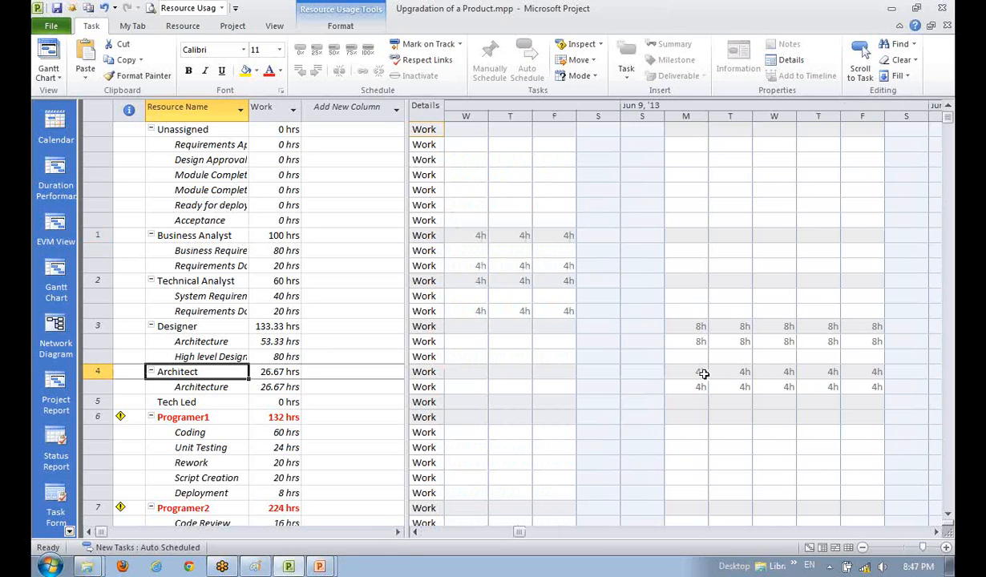
{"action": "left_click_drag", "start_coordinate": [703, 373], "coordinate": [845, 374]}
{"action": "left_click", "coordinate": [809, 428]}
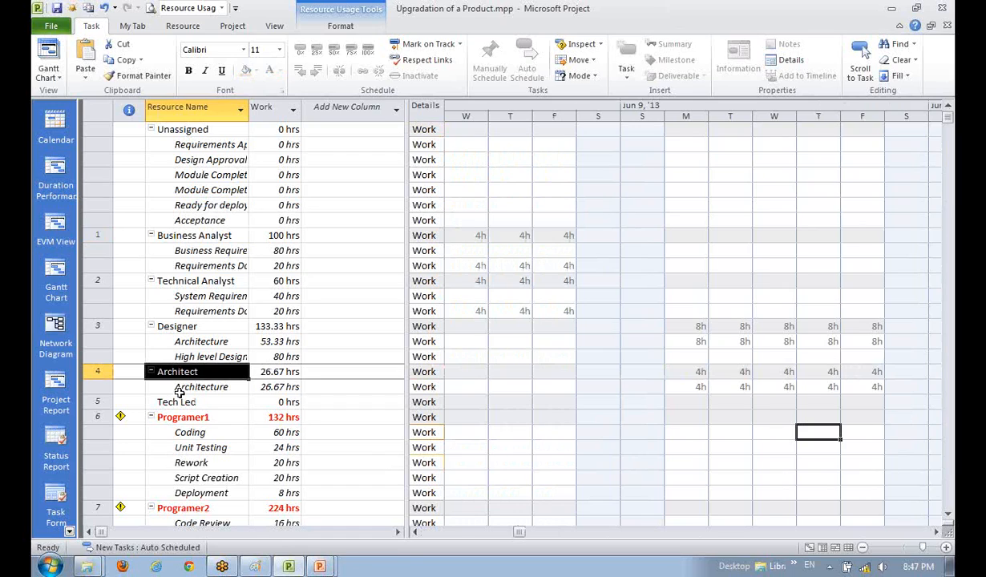
{"action": "left_click", "coordinate": [168, 340]}
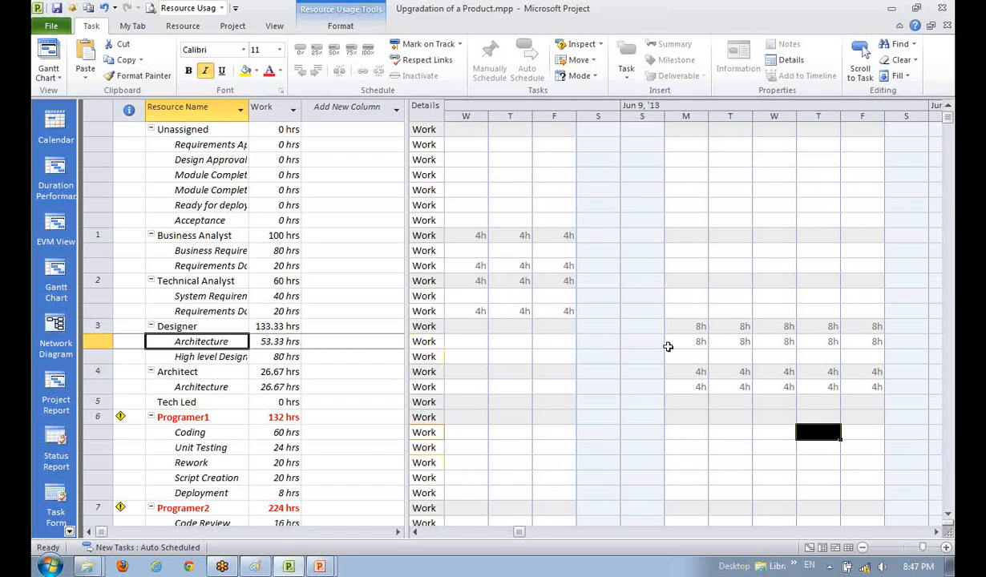
{"action": "left_click", "coordinate": [178, 356]}
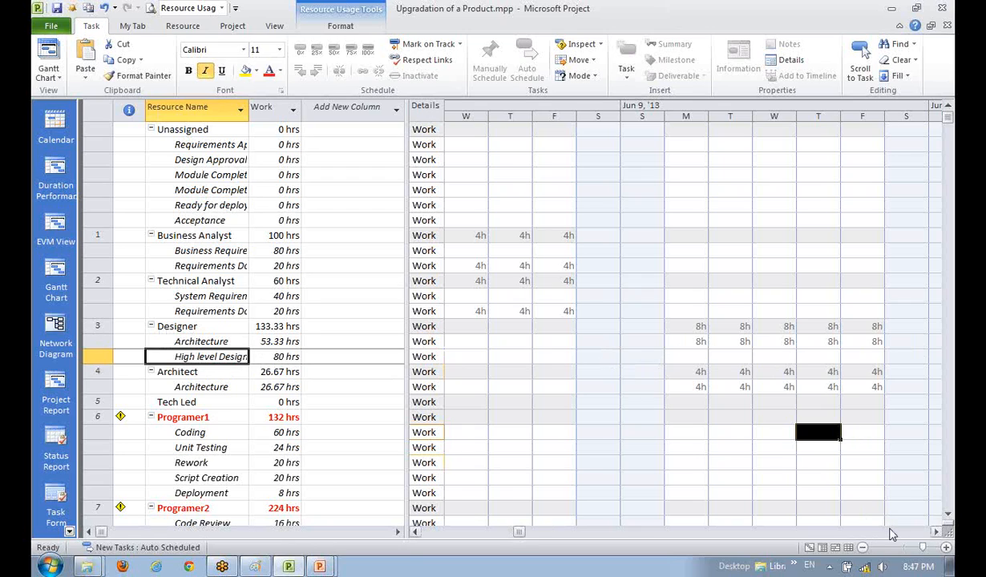
{"action": "left_click", "coordinate": [935, 531]}
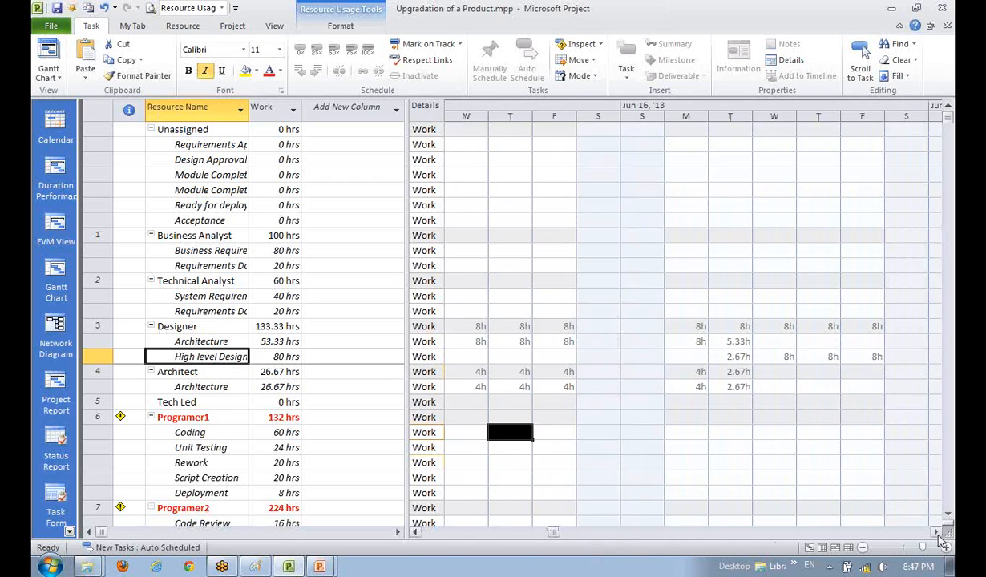
{"action": "left_click", "coordinate": [936, 532]}
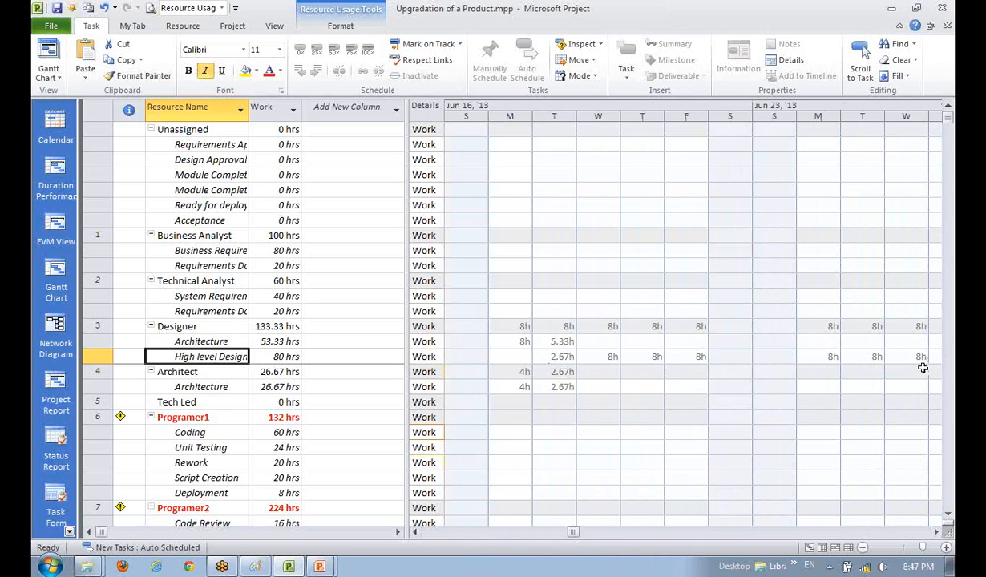
Trace the daily hours on Architecture and Requirements Document back to the first week of June
{"action": "left_click", "coordinate": [193, 385]}
{"action": "left_click", "coordinate": [180, 430]}
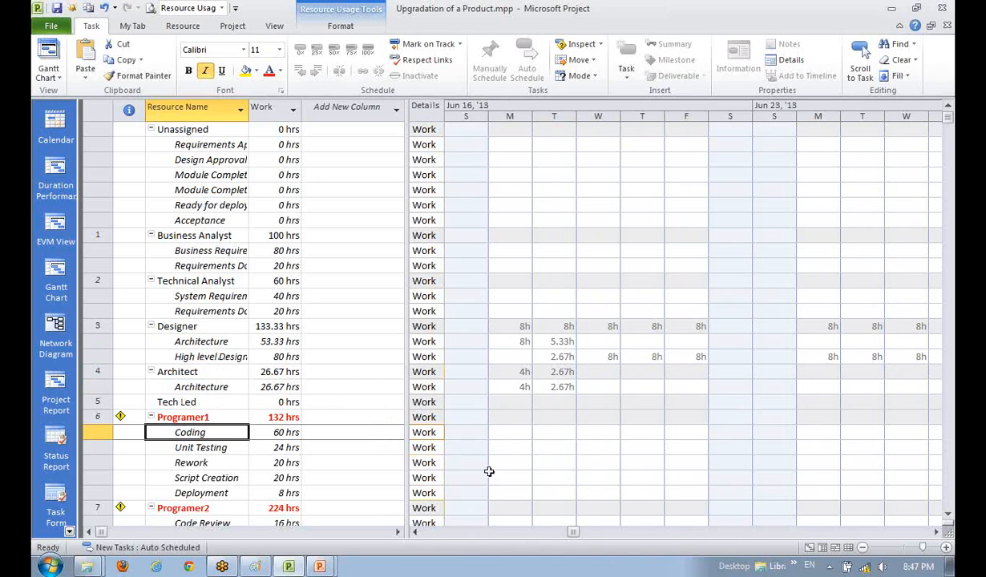
{"action": "left_click", "coordinate": [414, 531]}
{"action": "left_click", "coordinate": [414, 531]}
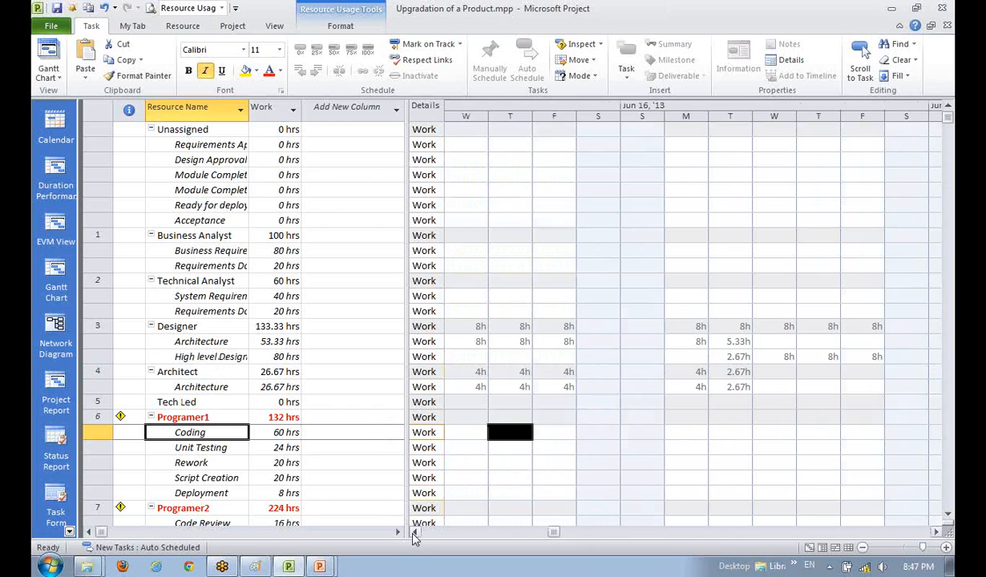
{"action": "left_click", "coordinate": [415, 532]}
{"action": "left_click", "coordinate": [414, 531]}
{"action": "left_click", "coordinate": [414, 531]}
{"action": "left_click", "coordinate": [414, 531]}
{"action": "left_click", "coordinate": [414, 531]}
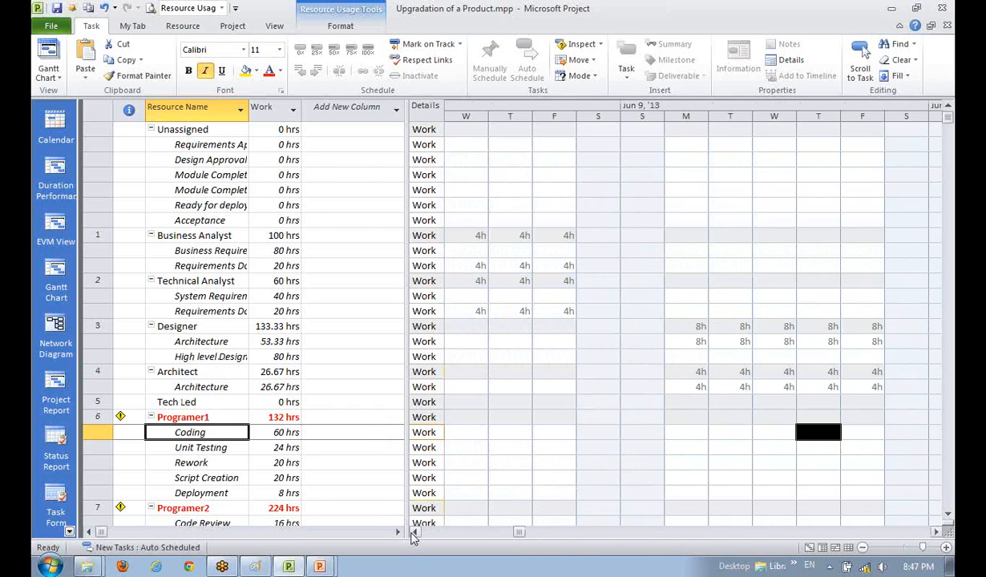
{"action": "left_click", "coordinate": [415, 531]}
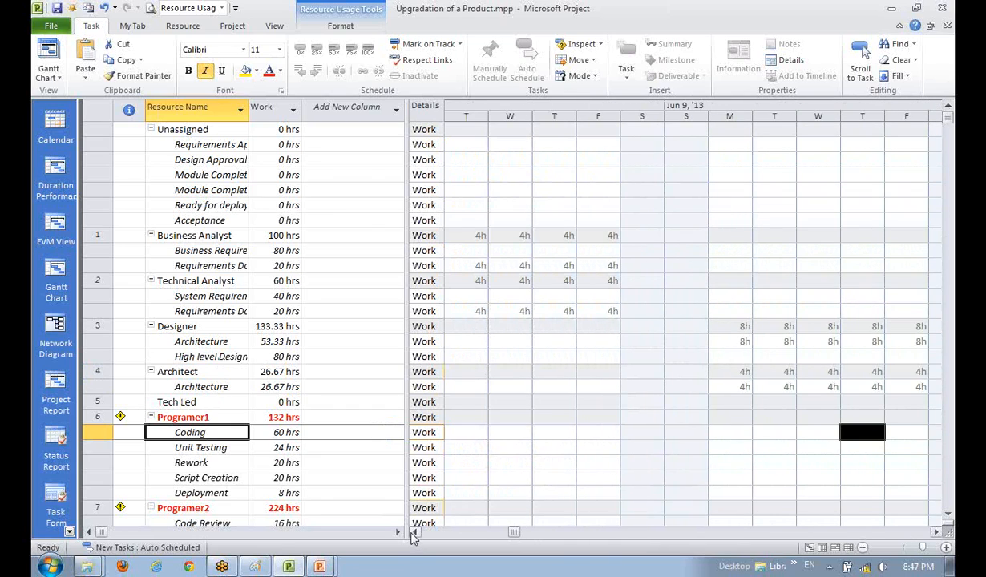
Look over the tasks assigned to Programer1 and Programer2 and check their daily hours through the week of June 16
{"action": "left_click", "coordinate": [216, 402]}
{"action": "left_click", "coordinate": [201, 446]}
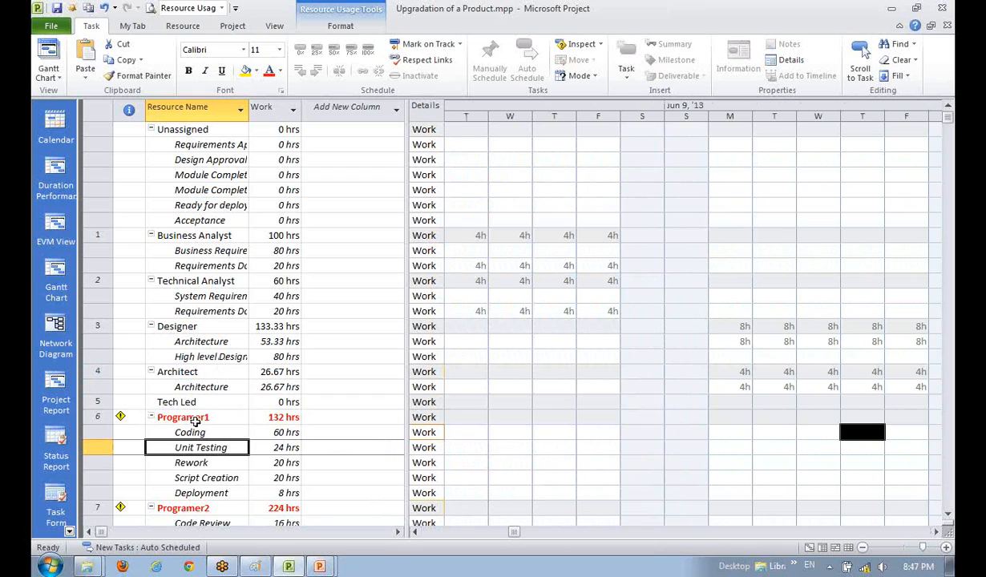
{"action": "scroll", "coordinate": [664, 322], "scroll_direction": "down", "scroll_amount": 2}
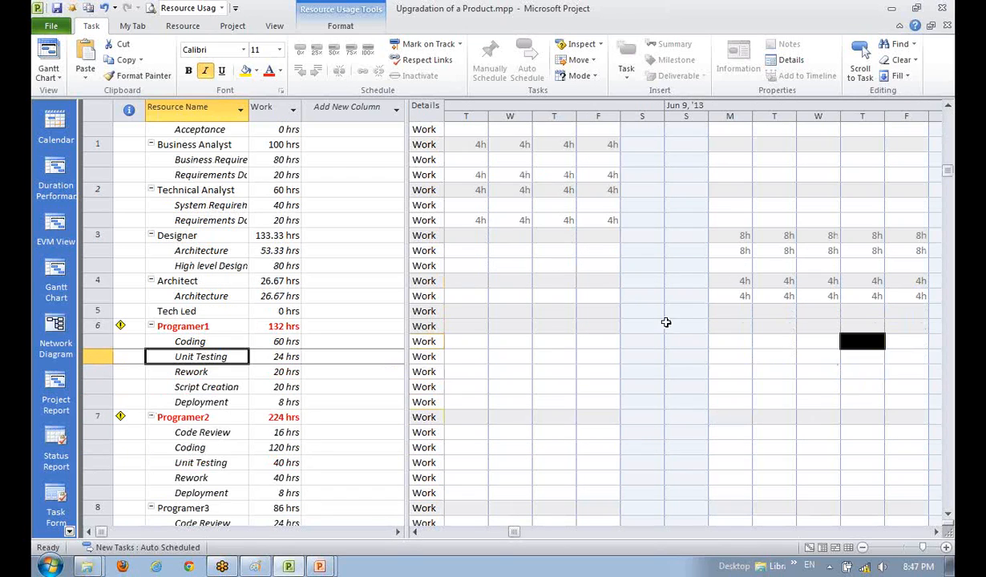
{"action": "left_click", "coordinate": [936, 531]}
{"action": "left_click", "coordinate": [936, 531]}
{"action": "left_click", "coordinate": [936, 531]}
{"action": "left_click", "coordinate": [936, 532]}
{"action": "left_click", "coordinate": [936, 531]}
{"action": "left_click", "coordinate": [936, 532]}
{"action": "left_click", "coordinate": [936, 531]}
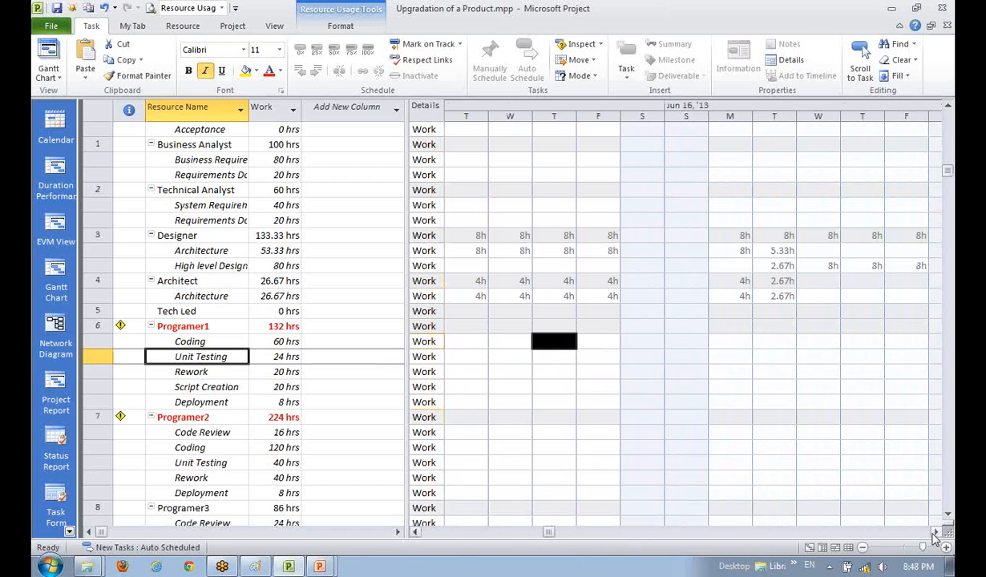
Return to the Gantt Chart view and look over the System Testing, Deployment and User Testing tasks
{"action": "left_click", "coordinate": [809, 548]}
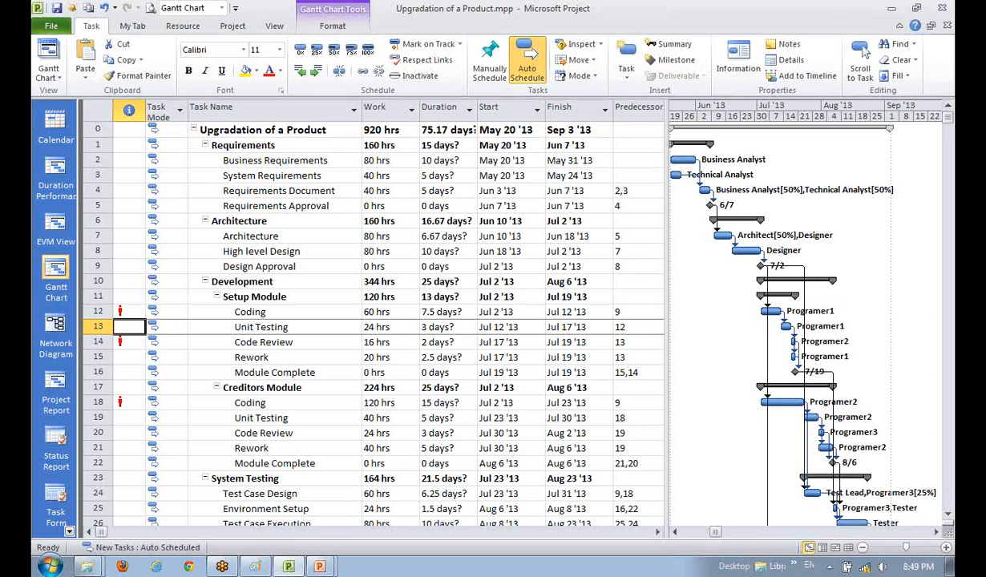
{"action": "left_click", "coordinate": [244, 414]}
{"action": "scroll", "coordinate": [218, 347], "scroll_direction": "down", "scroll_amount": 6}
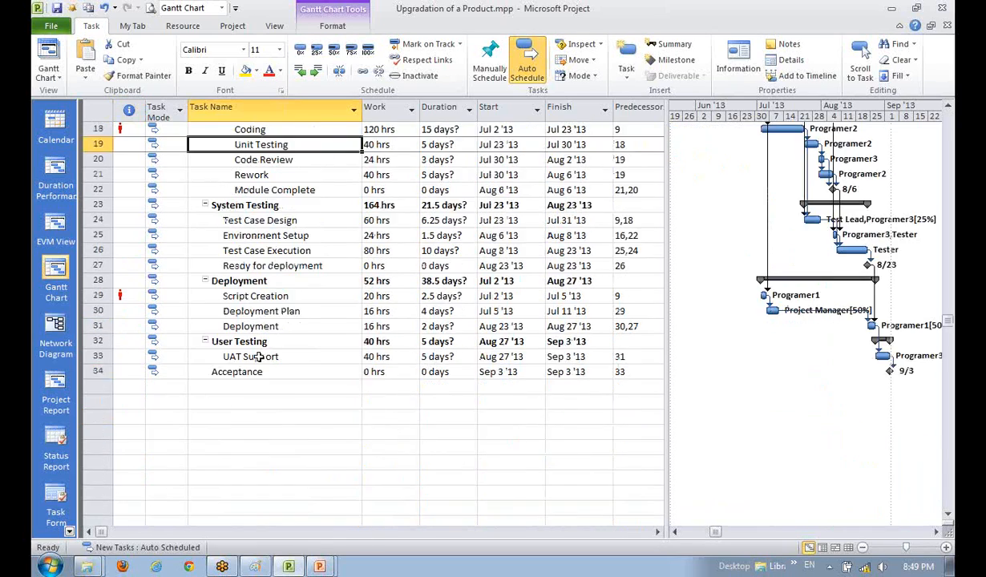
{"action": "left_click", "coordinate": [249, 354]}
{"action": "left_click", "coordinate": [252, 293]}
{"action": "left_click", "coordinate": [273, 220]}
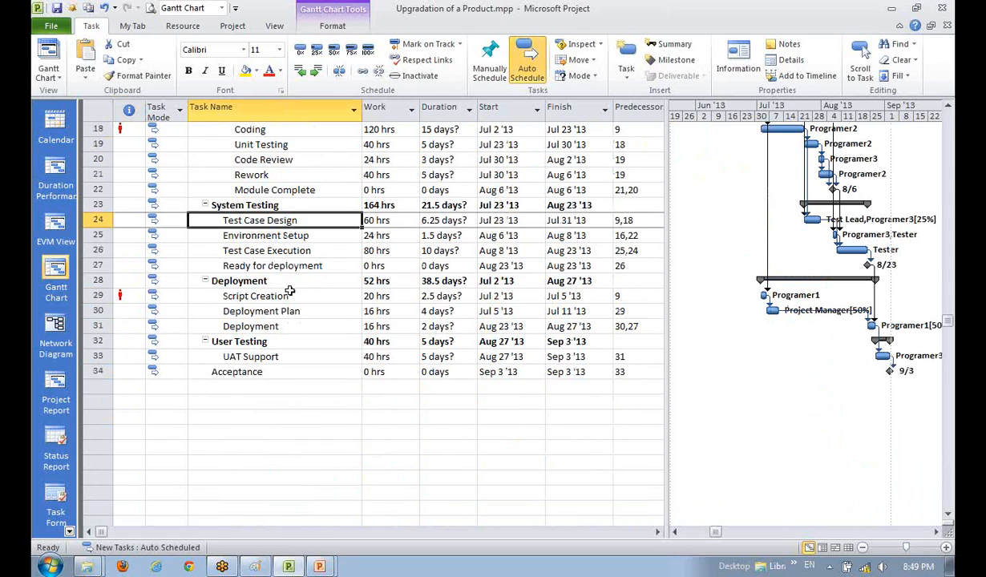
Review the Requirements and Architecture tasks and the Setup and Creditors modules in the schedule
{"action": "scroll", "coordinate": [282, 240], "scroll_direction": "up", "scroll_amount": 6}
{"action": "left_click", "coordinate": [274, 205]}
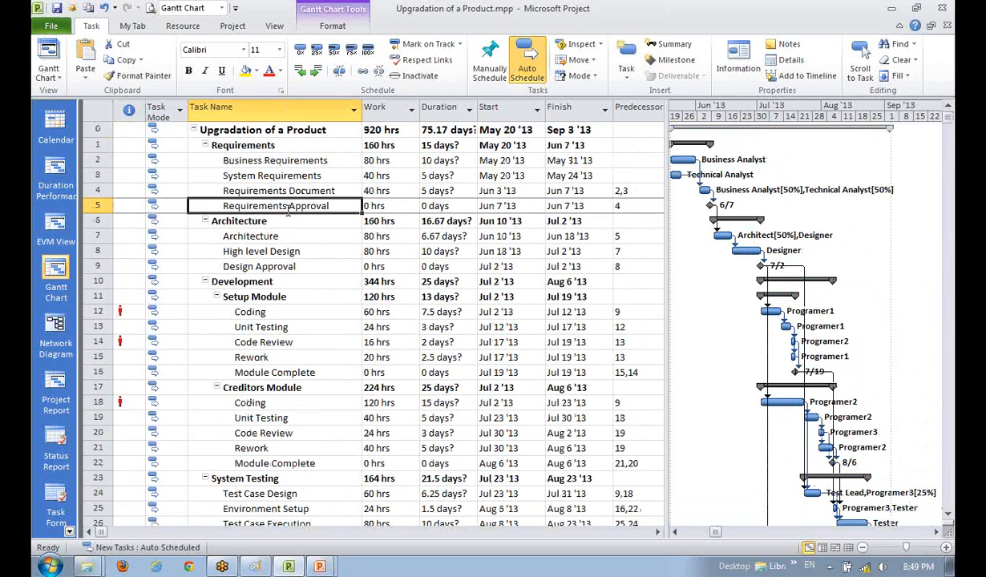
{"action": "left_click", "coordinate": [275, 177]}
{"action": "left_click", "coordinate": [260, 250]}
{"action": "scroll", "coordinate": [271, 404], "scroll_direction": "down", "scroll_amount": 5}
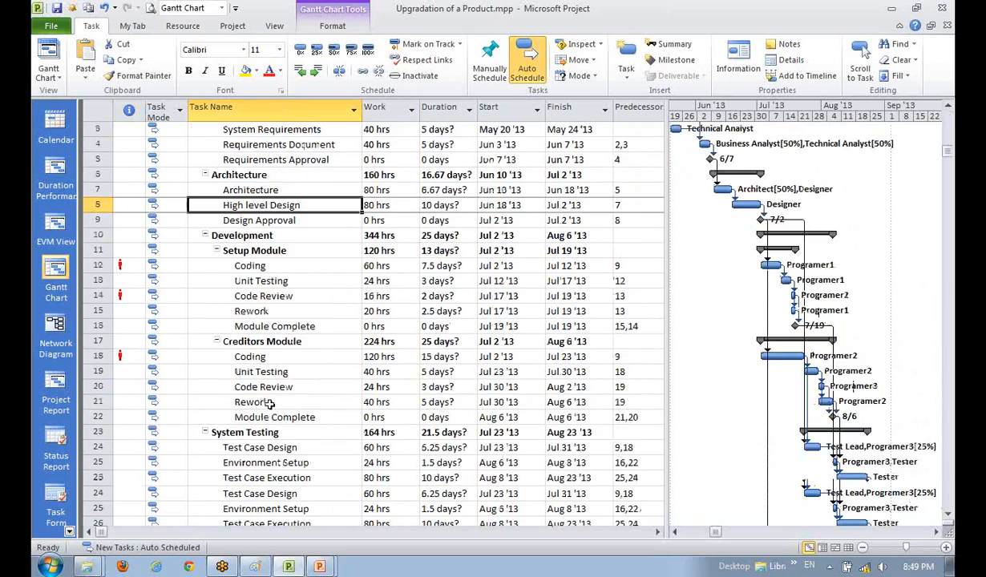
{"action": "left_click", "coordinate": [250, 295]}
{"action": "left_click", "coordinate": [250, 370]}
{"action": "scroll", "coordinate": [270, 408], "scroll_direction": "up", "scroll_amount": 5}
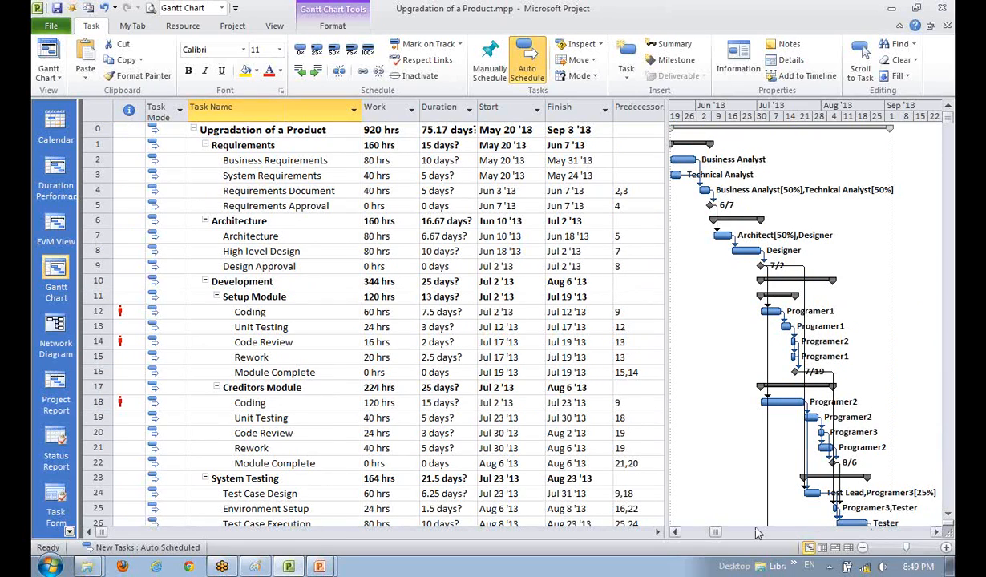
Widen the chart area slightly and shift its timeline back to the week of May 12 to show all task bars
{"action": "mouse_move", "coordinate": [664, 462]}
{"action": "left_mouse_down"}
{"action": "mouse_move", "coordinate": [645, 463]}
{"action": "mouse_move", "coordinate": [654, 465]}
{"action": "left_mouse_up"}
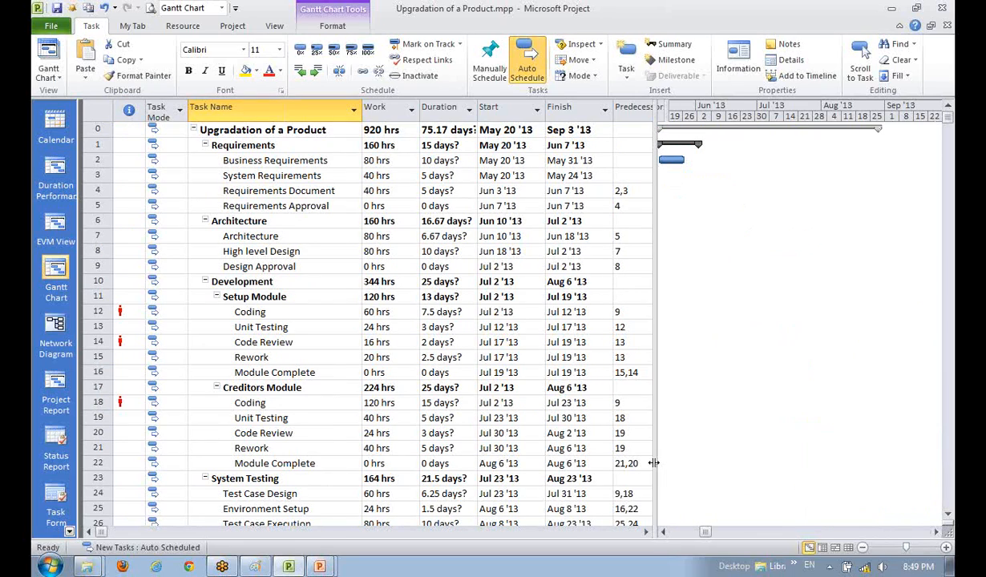
{"action": "left_click", "coordinate": [662, 532]}
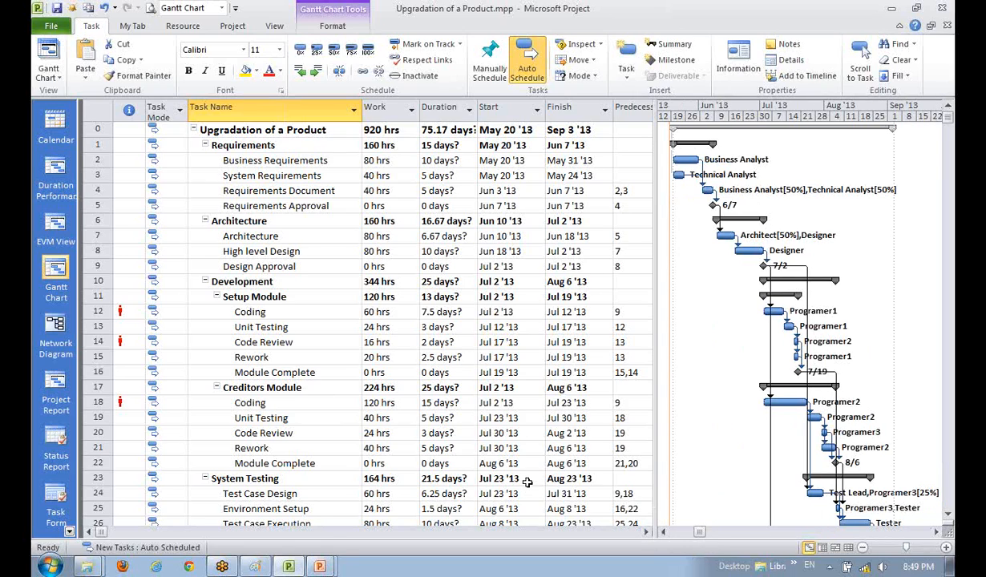
{"action": "scroll", "coordinate": [527, 482], "scroll_direction": "down", "scroll_amount": 5}
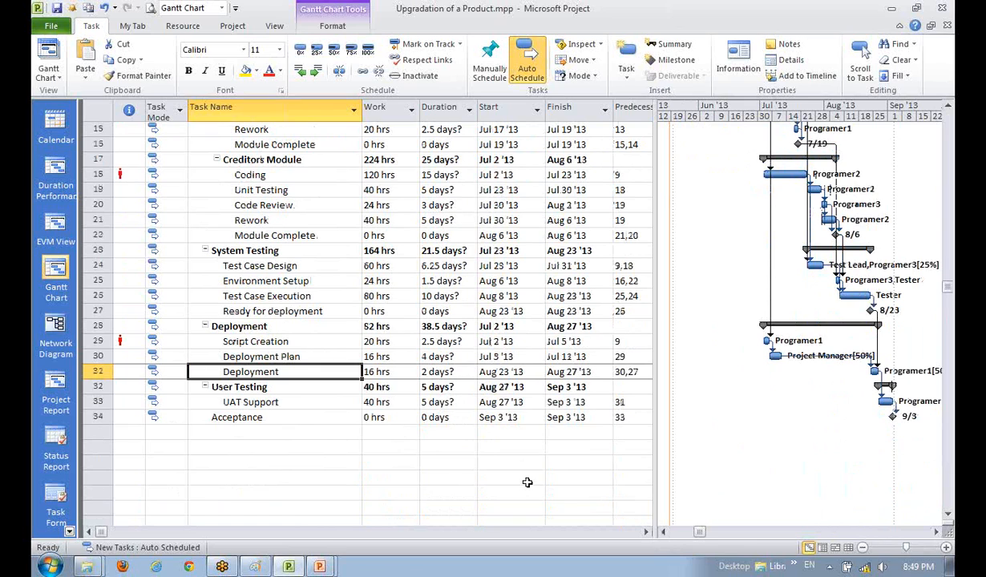
{"action": "scroll", "coordinate": [527, 482], "scroll_direction": "up", "scroll_amount": 5}
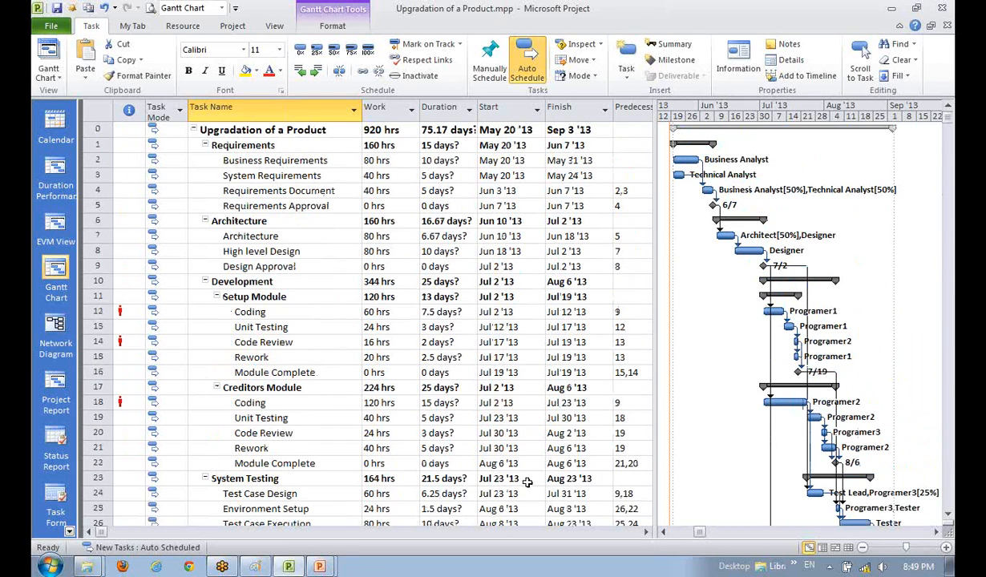
Examine the project summary task's work, duration, start and finish, comparing its duration with those of the Requirements tasks
{"action": "left_click", "coordinate": [380, 128]}
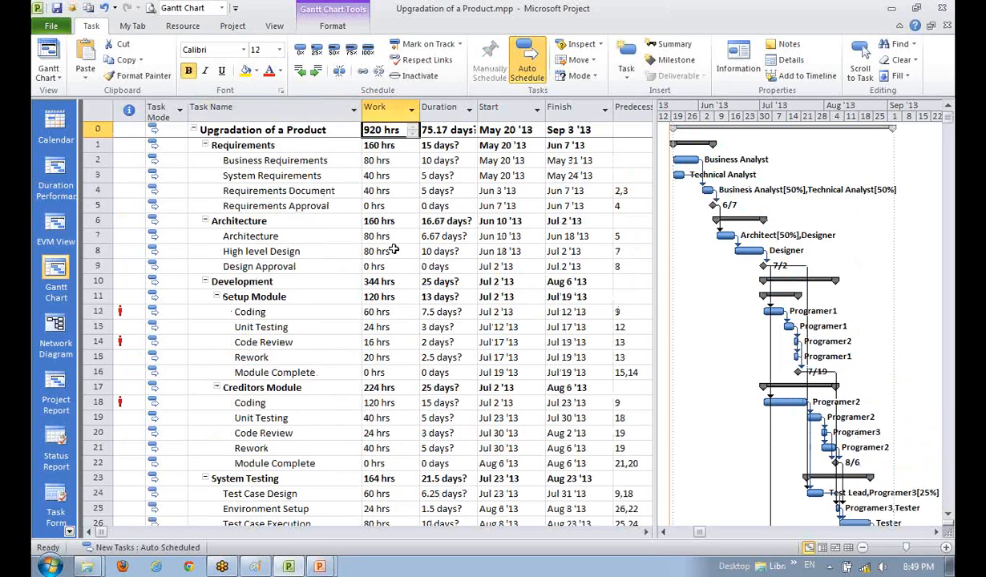
{"action": "left_click", "coordinate": [426, 133]}
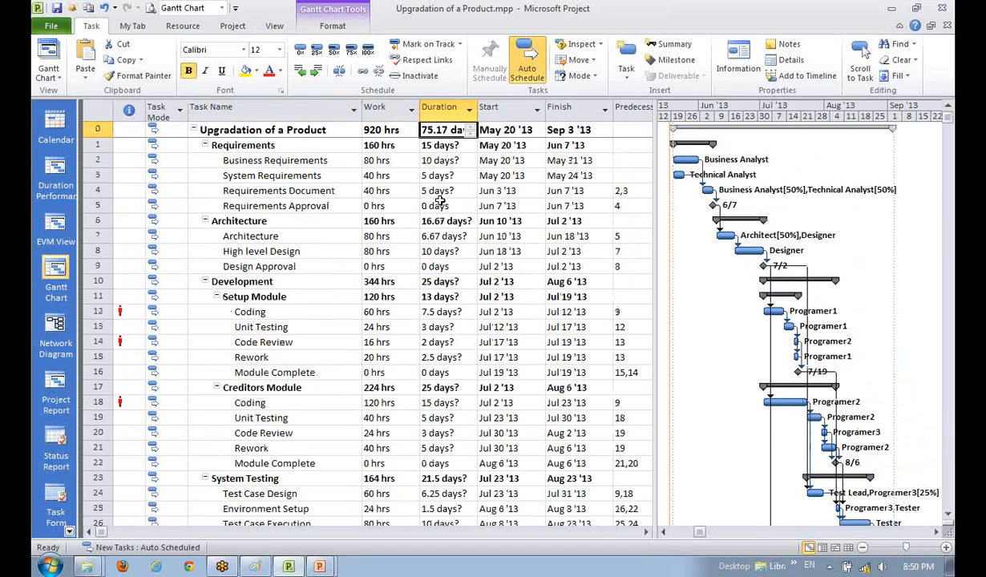
{"action": "left_click", "coordinate": [439, 147]}
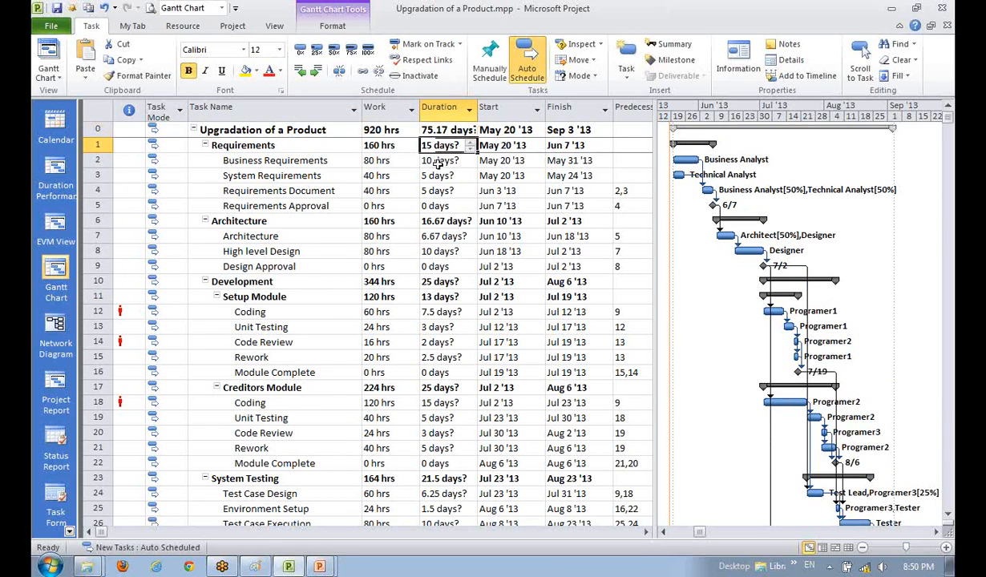
{"action": "left_click", "coordinate": [439, 175]}
{"action": "left_click", "coordinate": [445, 131]}
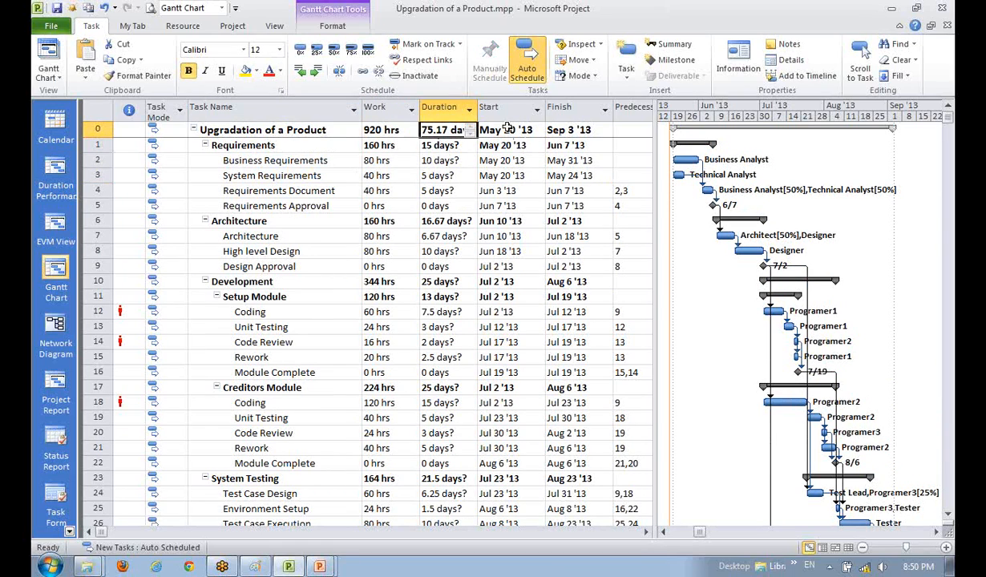
{"action": "left_click", "coordinate": [485, 127]}
{"action": "left_click", "coordinate": [561, 132]}
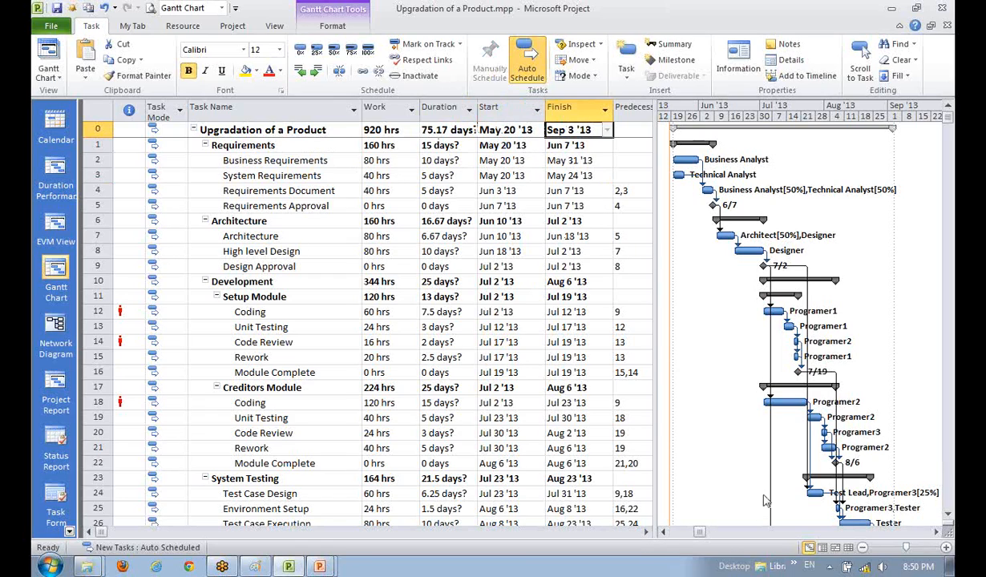
Open the Resource Sheet view
{"action": "left_click", "coordinate": [847, 548]}
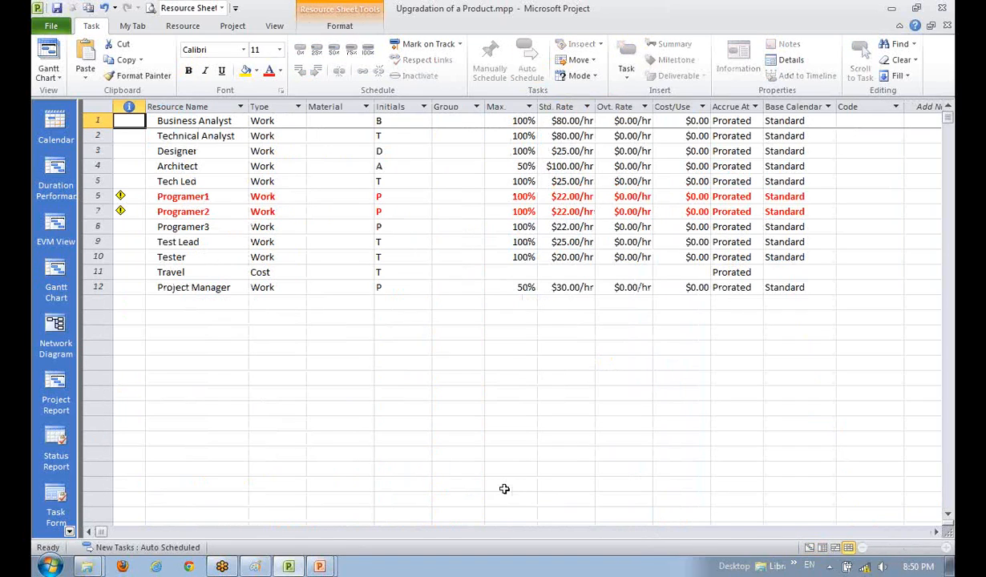